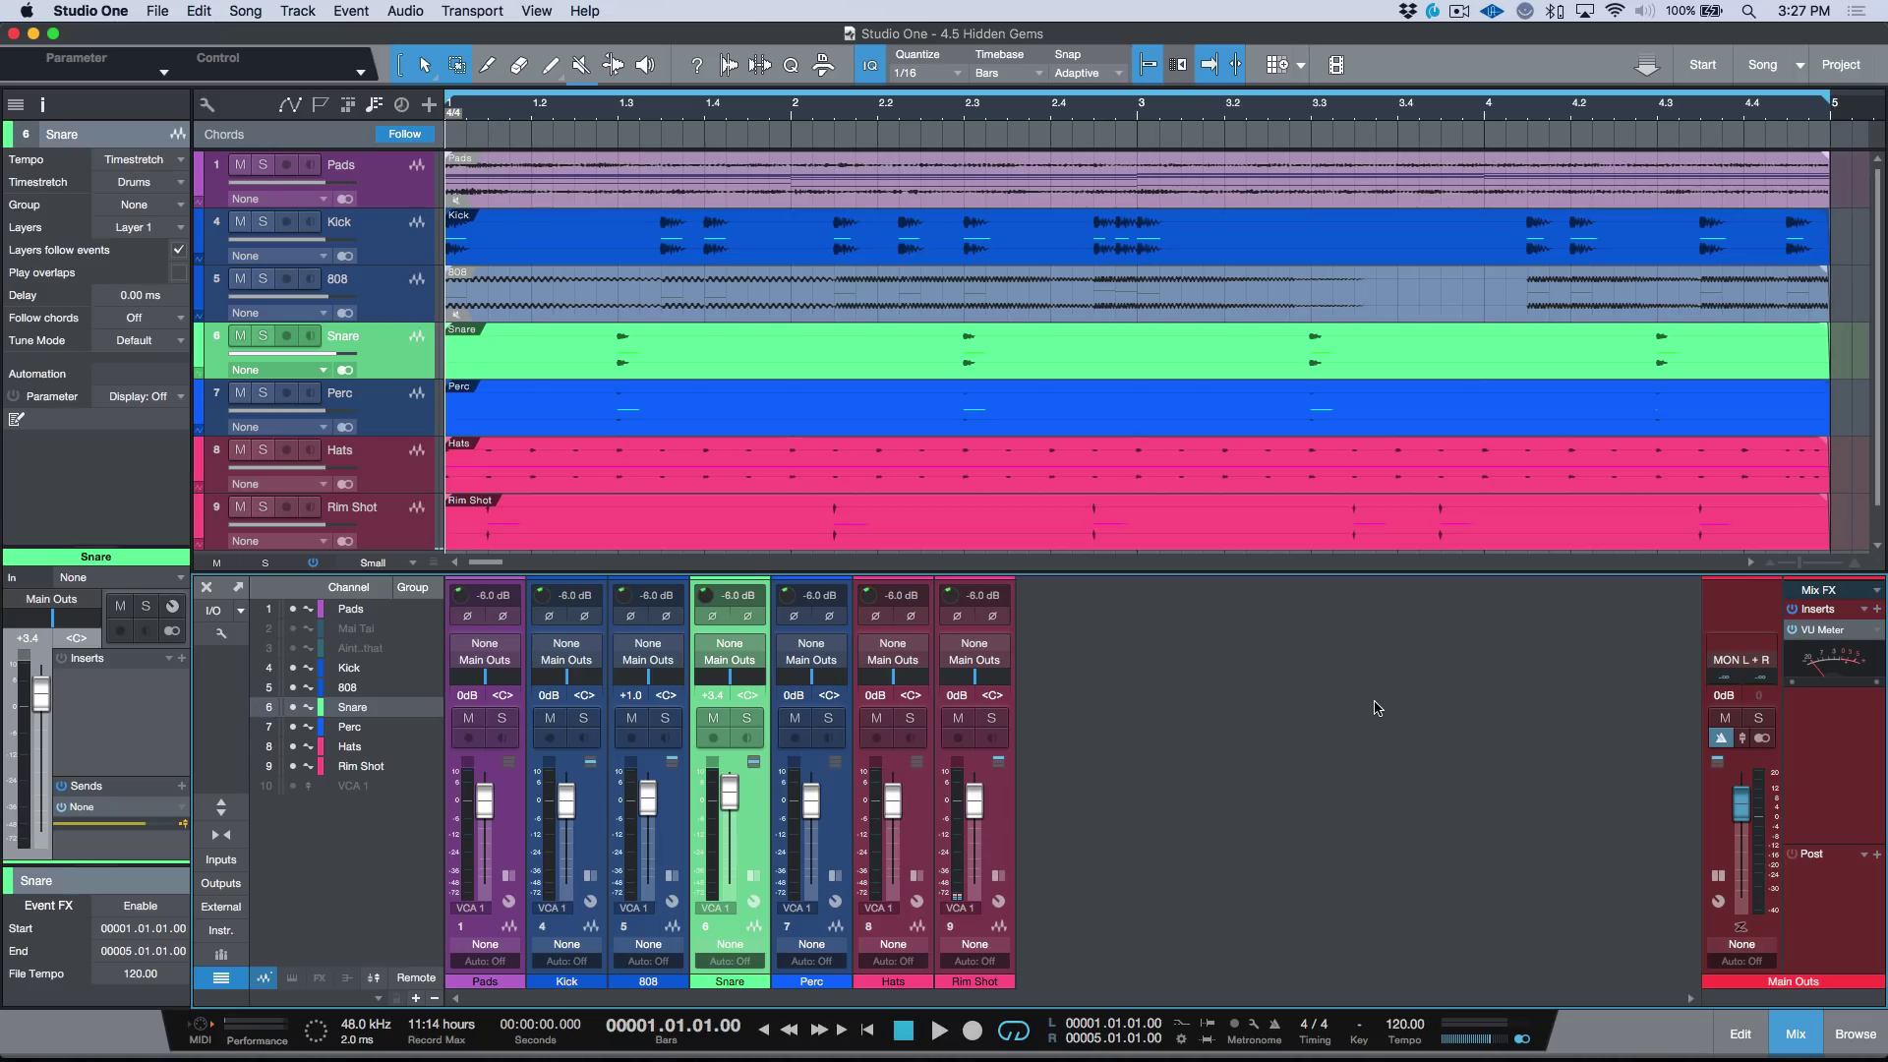
Extract the Pads event's chords onto the Chord Track and select its first chord, Am7
click(319, 137)
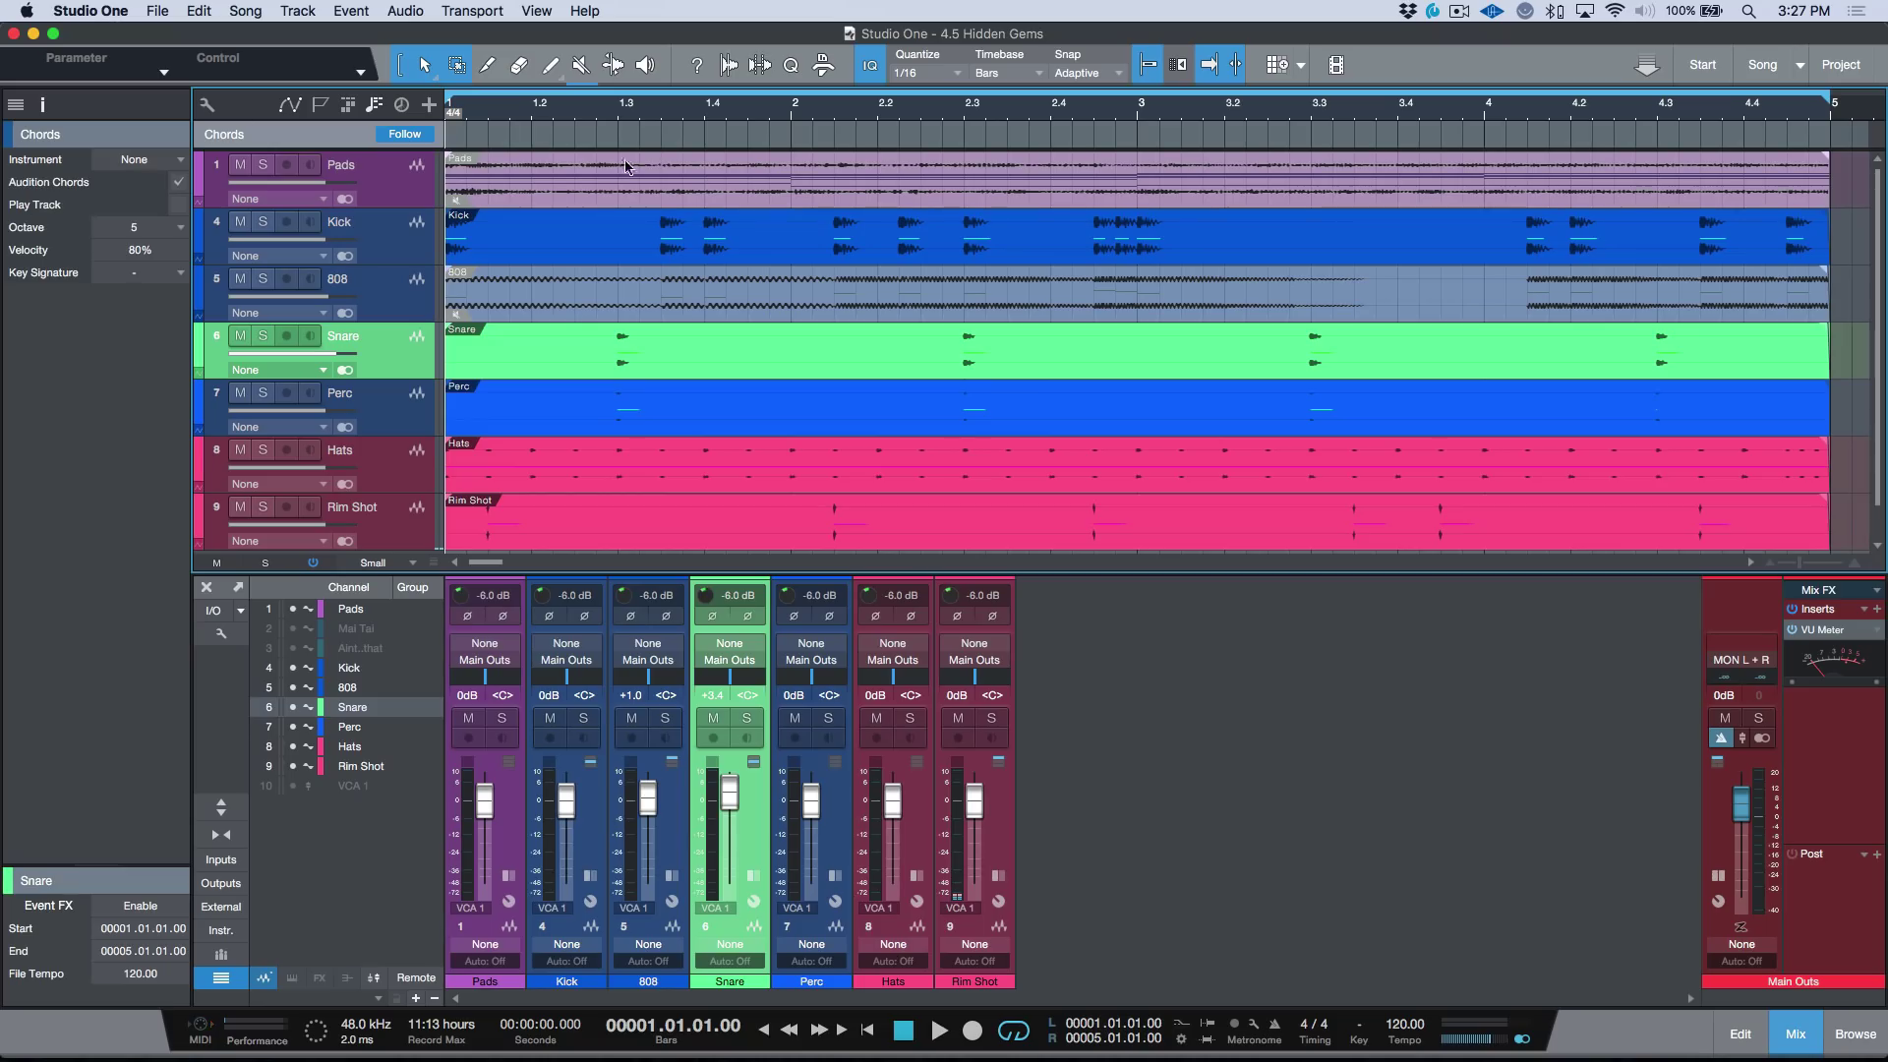
drag(685, 175, 685, 136)
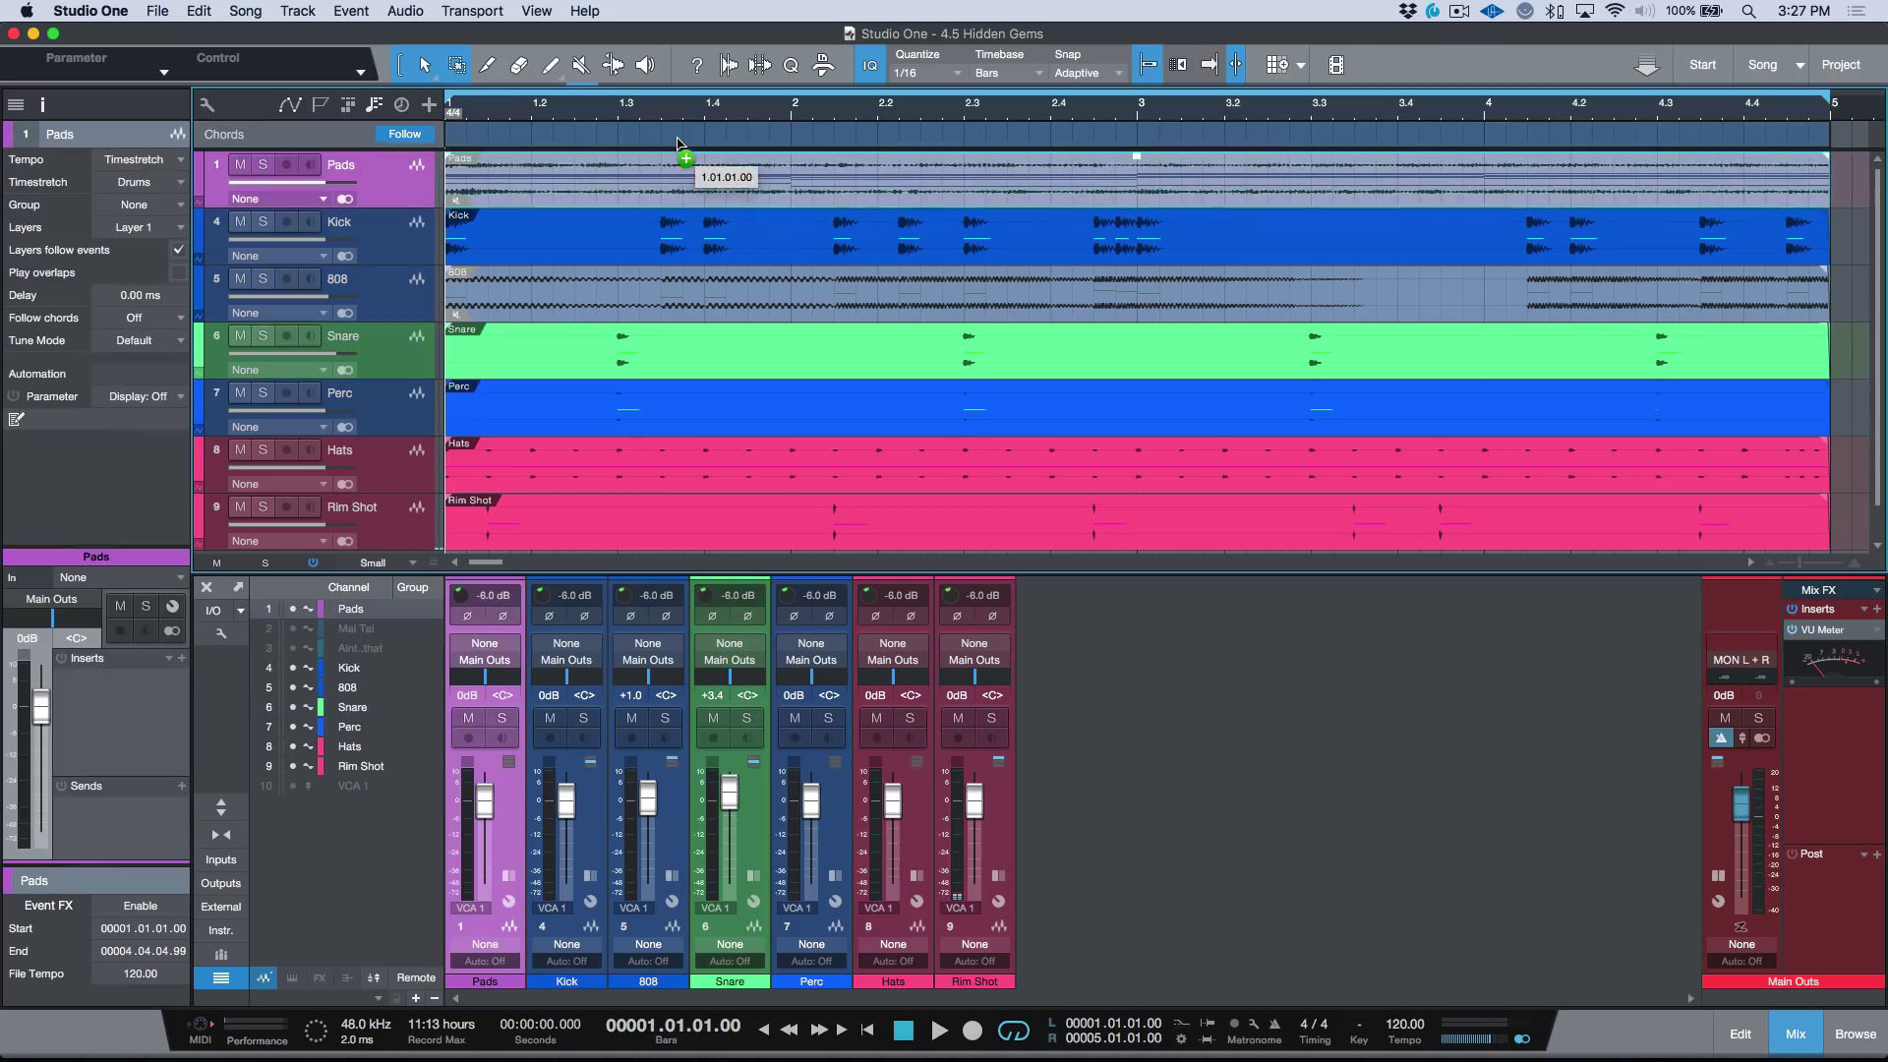
drag(1181, 139, 1119, 153)
click(709, 144)
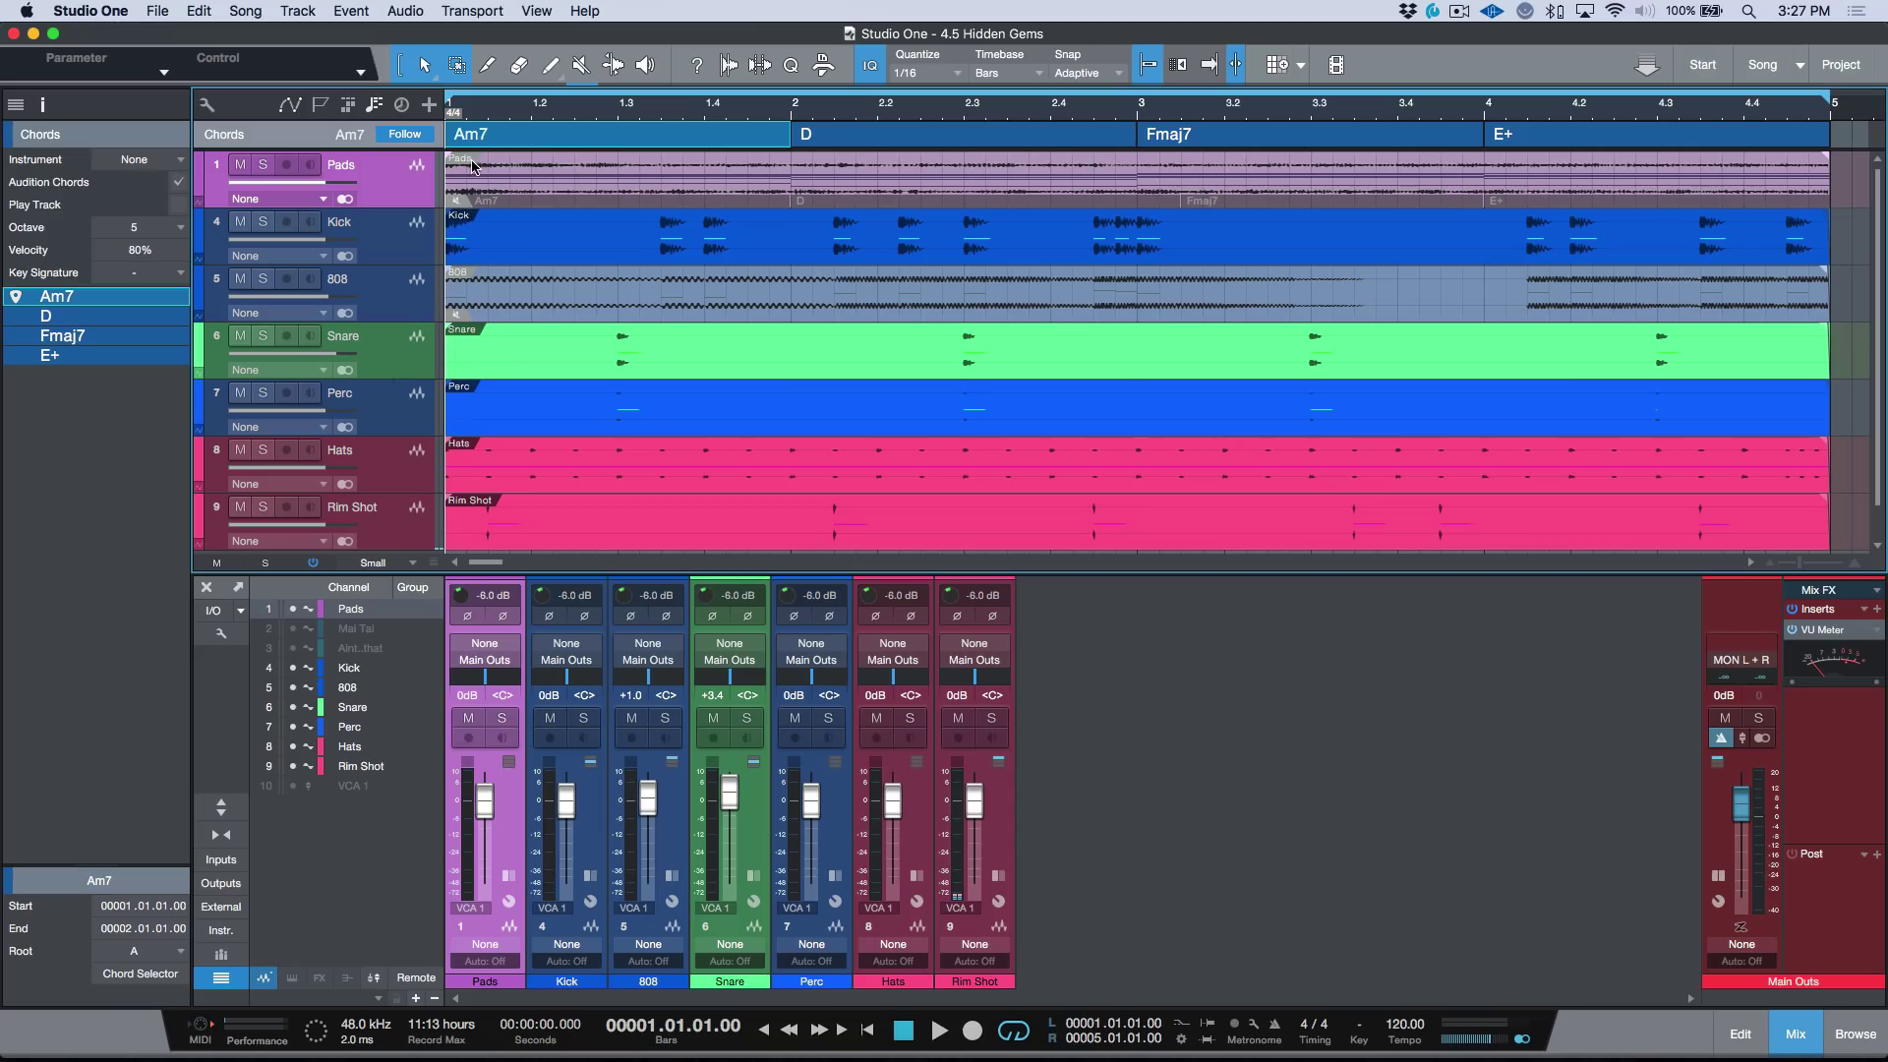
Mute all the channels at once and briefly play the song from the start
alt+click(713, 718)
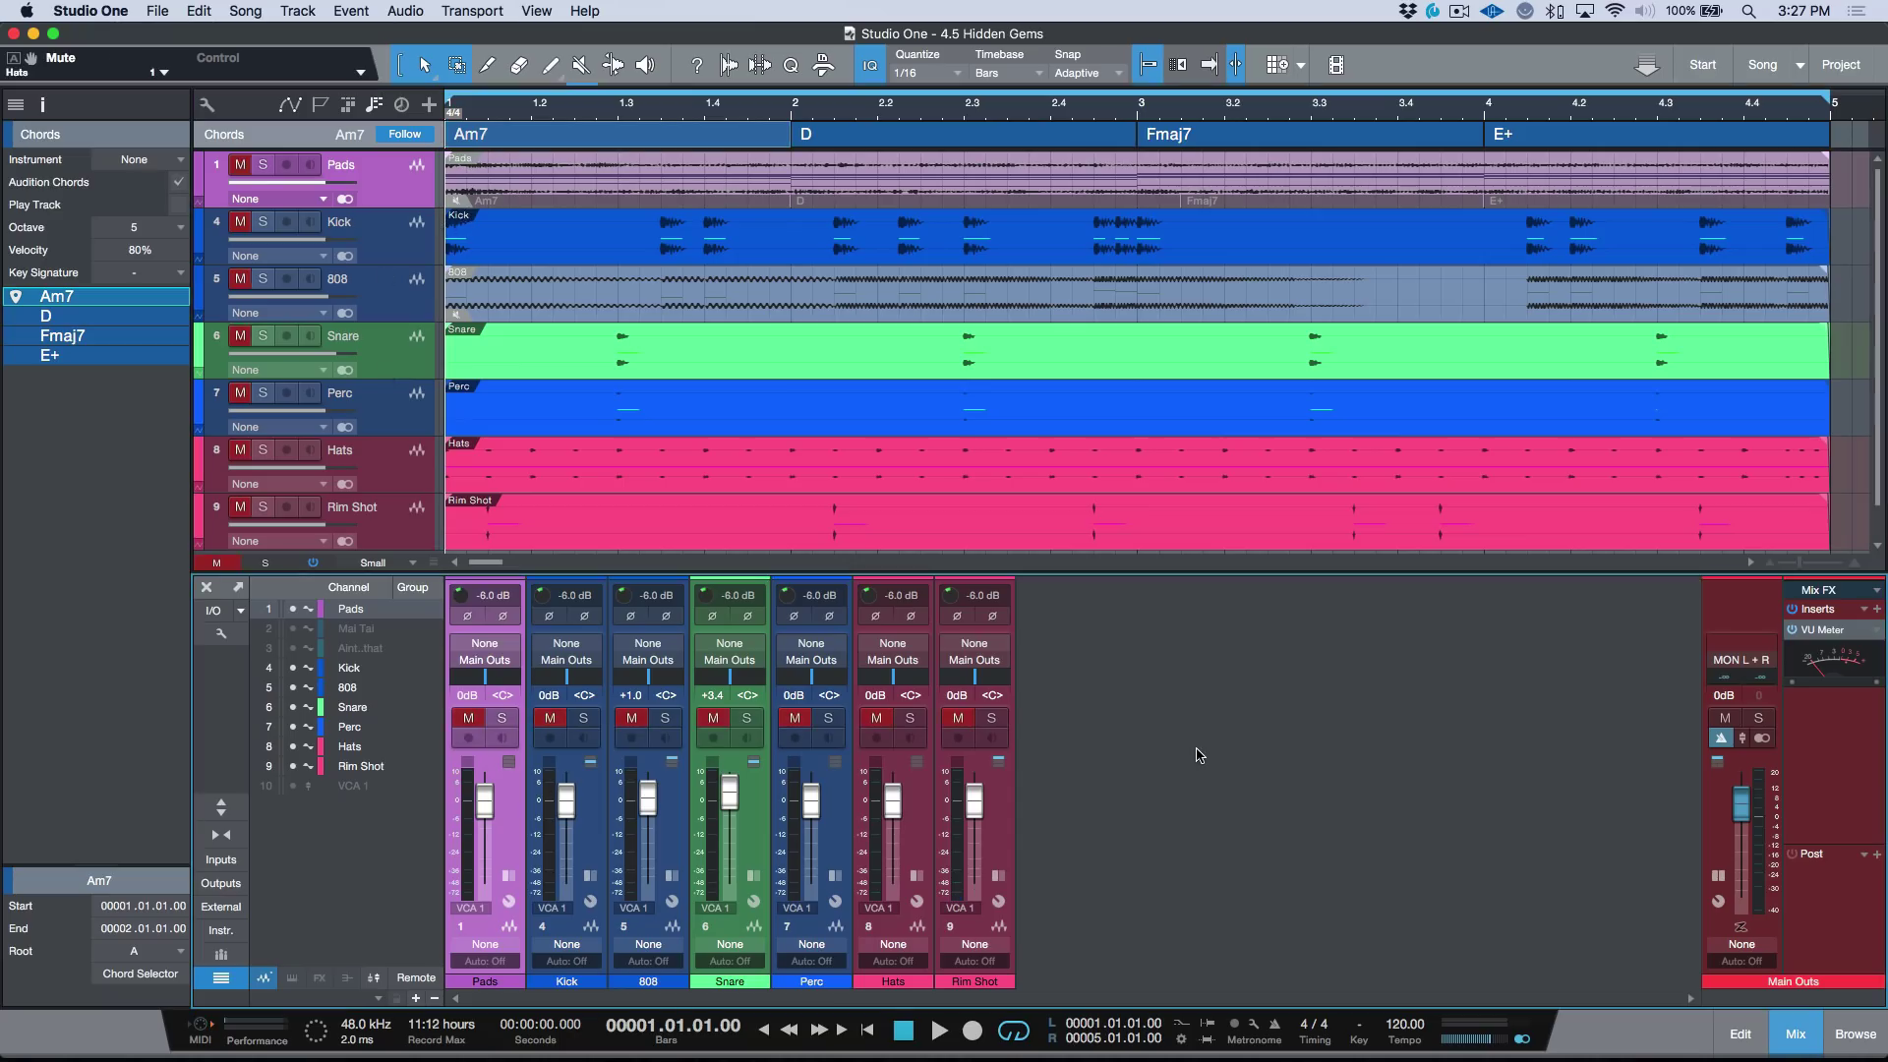
key(space)
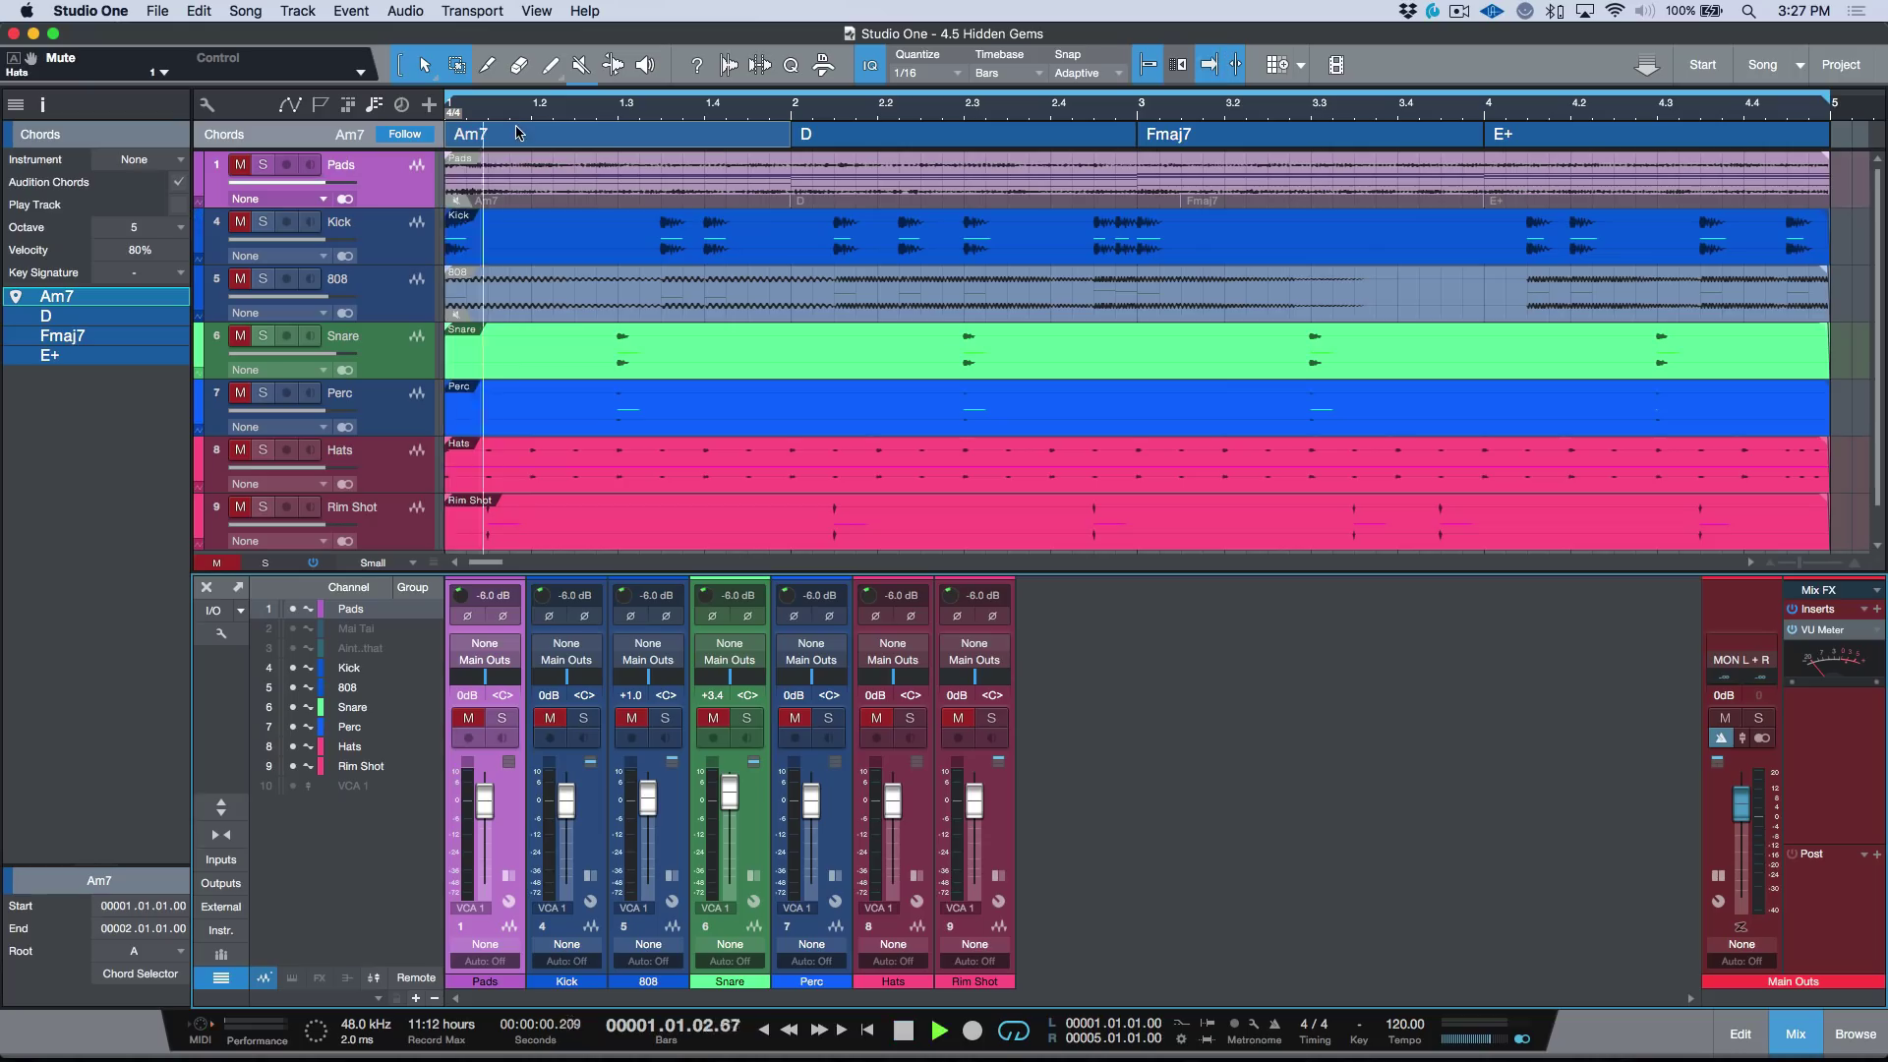
key(space)
Show the instrument rack in the console and assign Chord Preview as the Chord Track's instrument
click(167, 163)
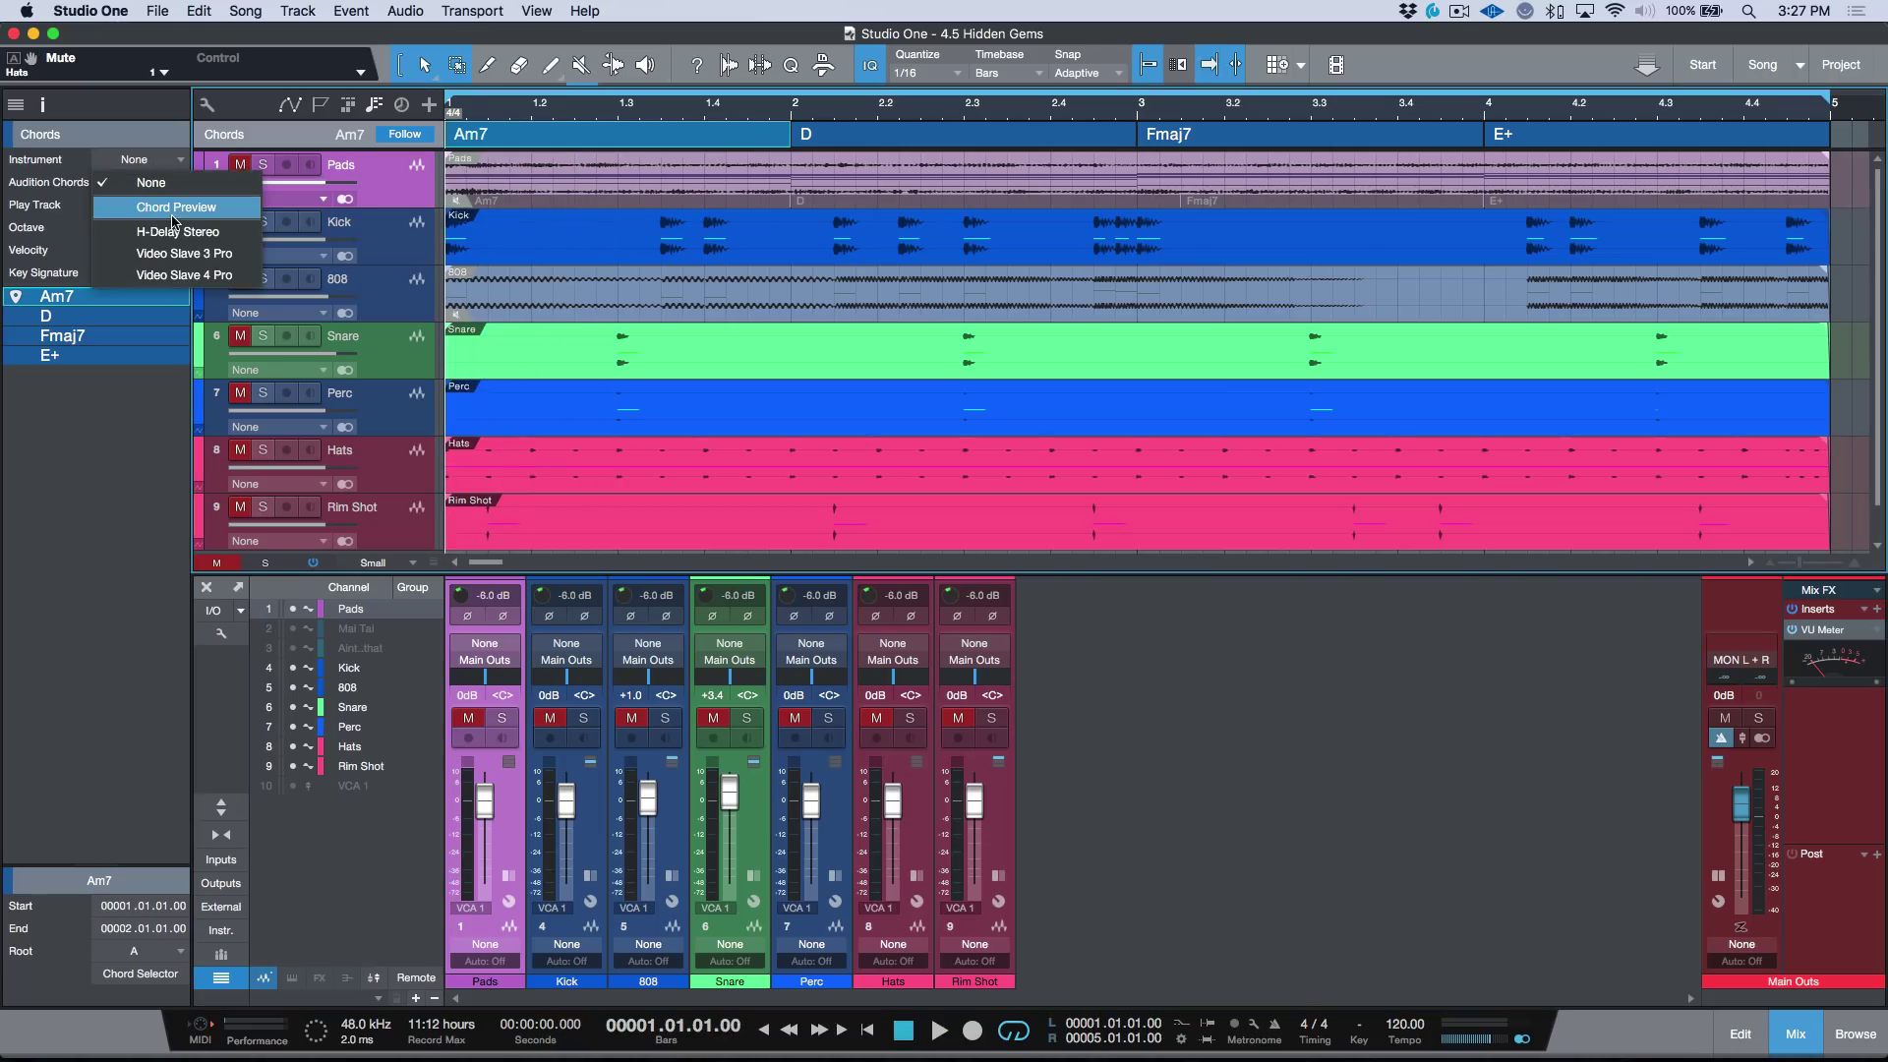
click(1318, 733)
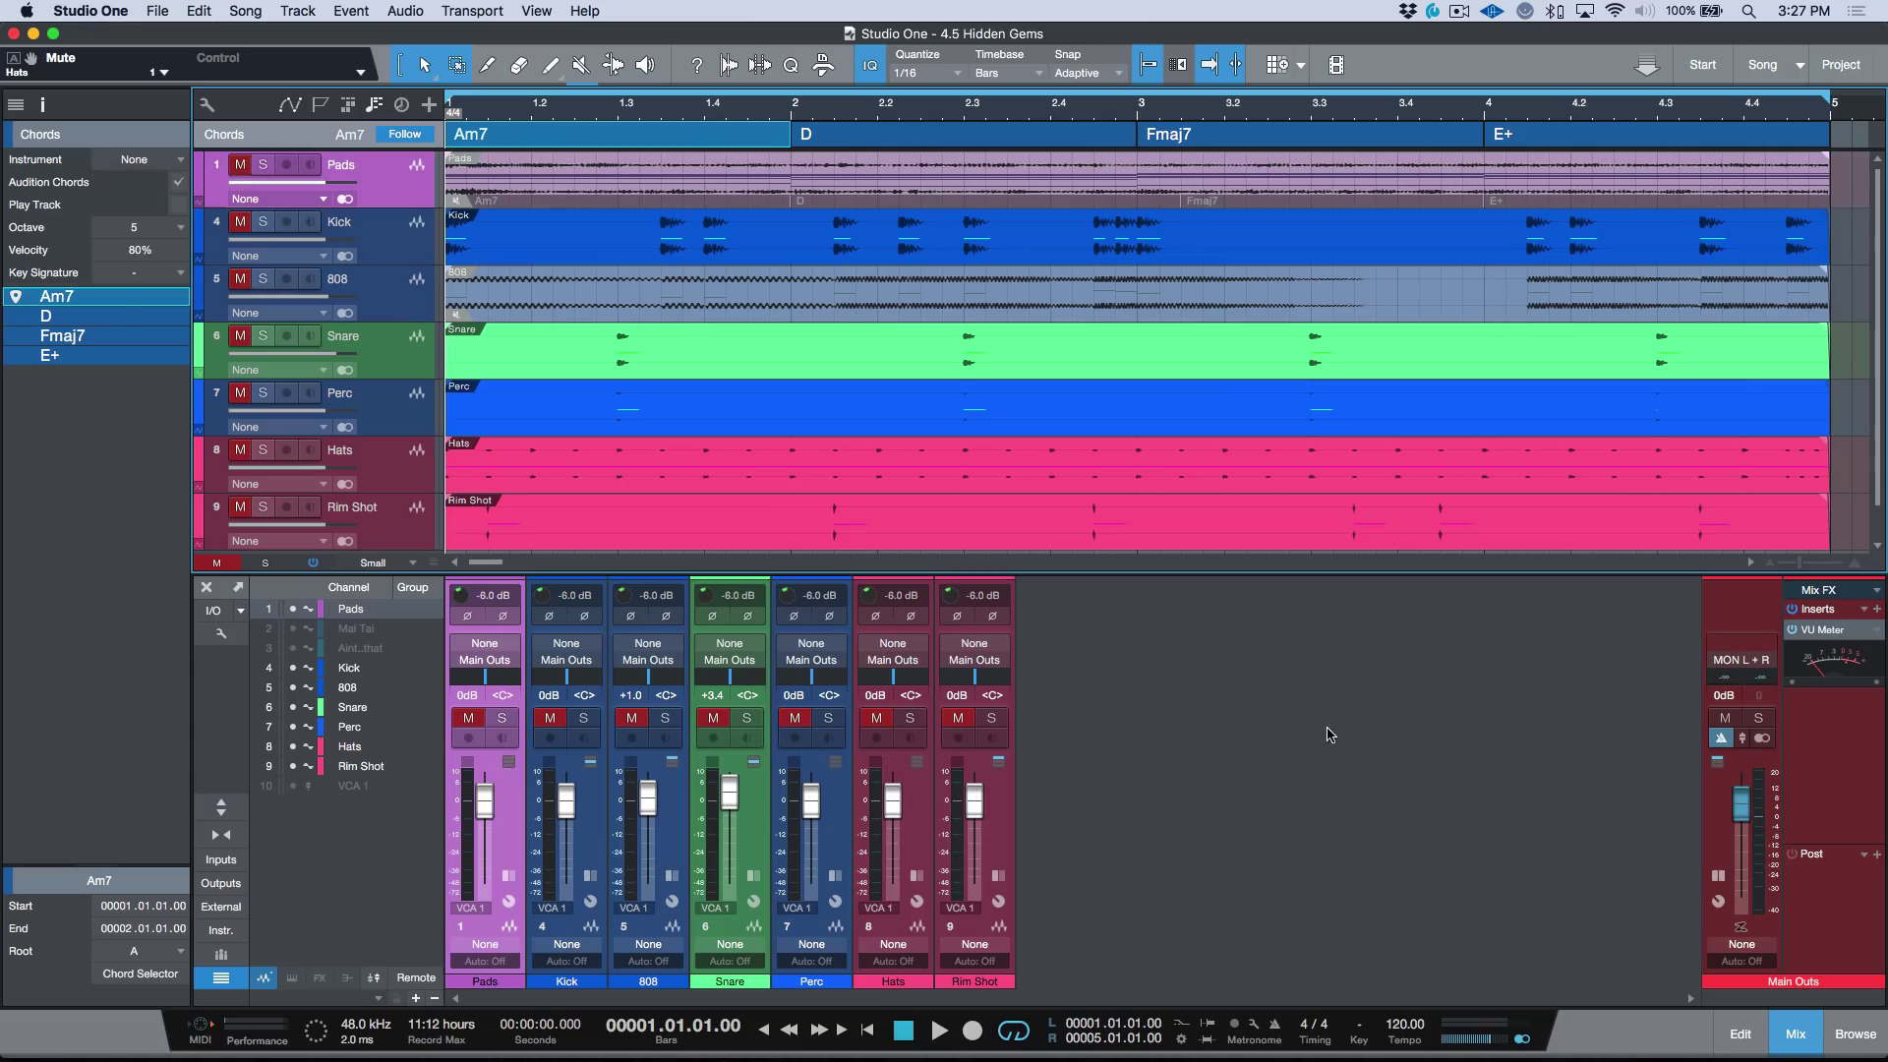
click(231, 934)
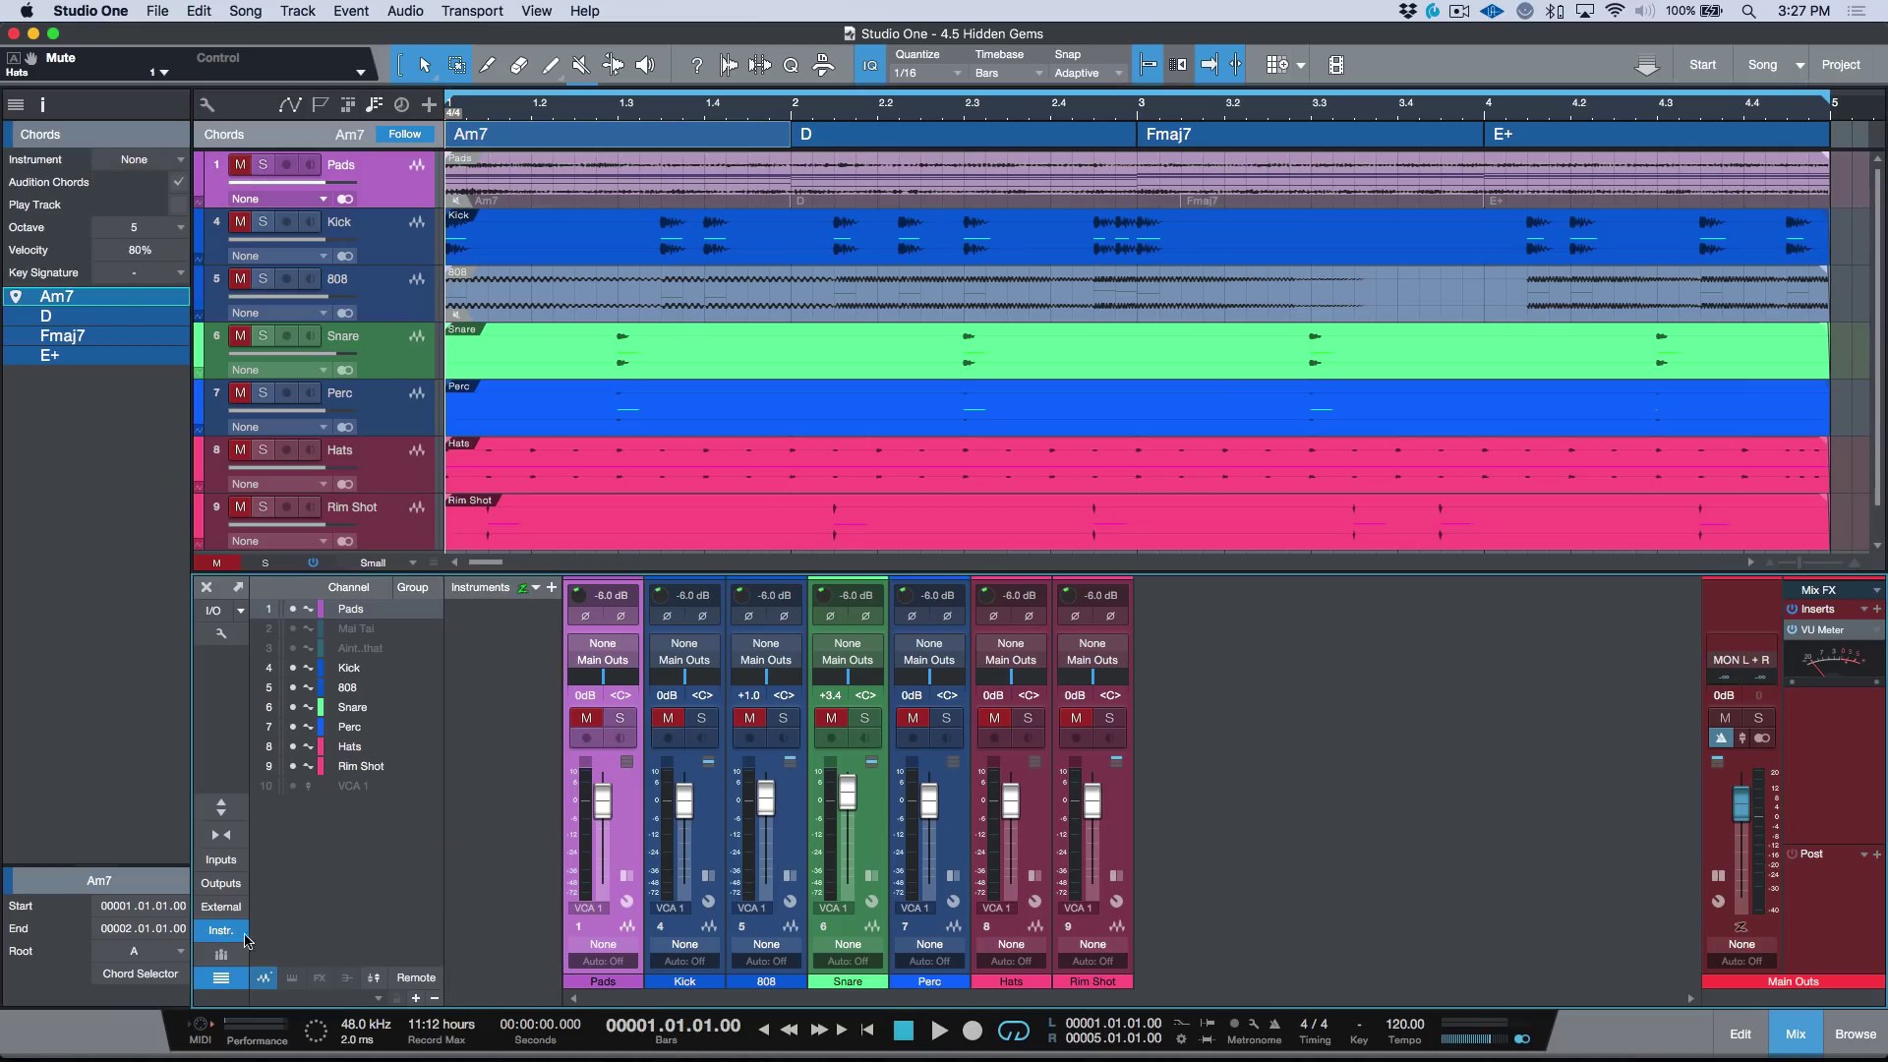
click(161, 165)
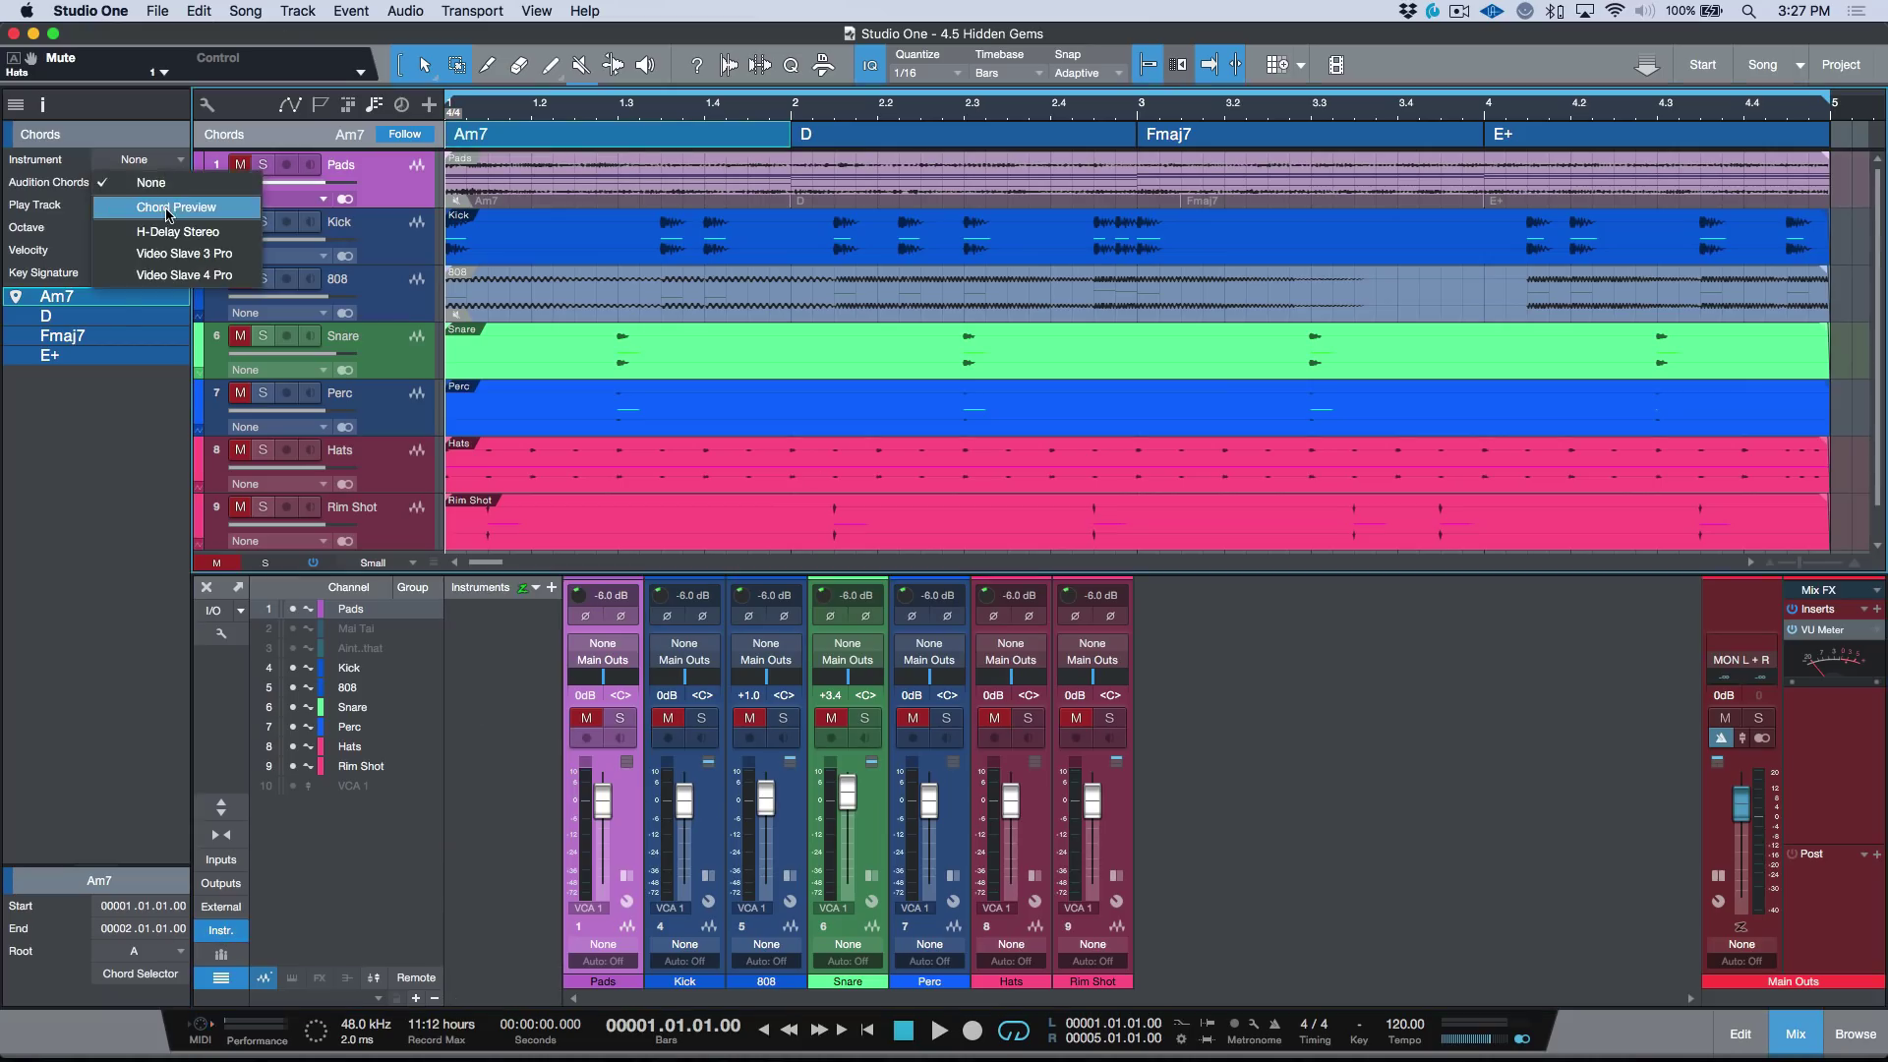
click(169, 210)
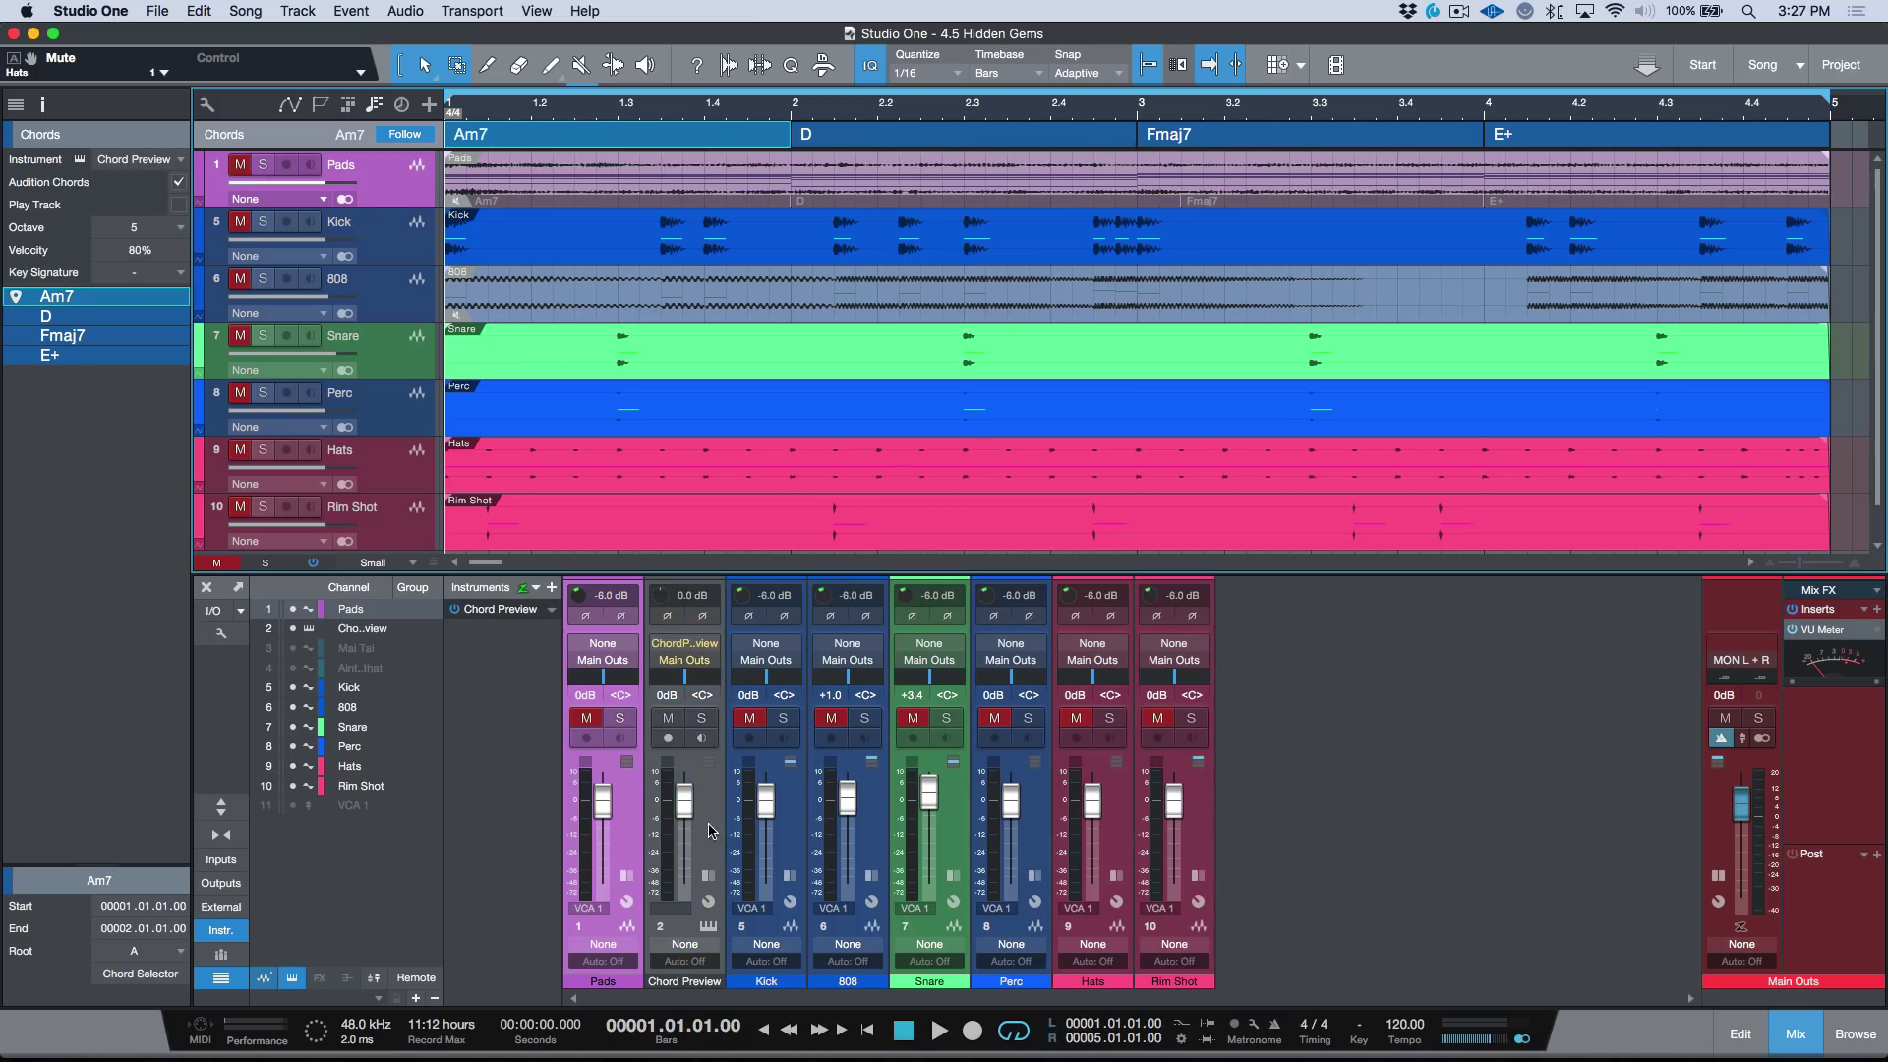
Examine the Chord Preview instrument and its Chord Sounds user presets, and close the instrument
click(685, 643)
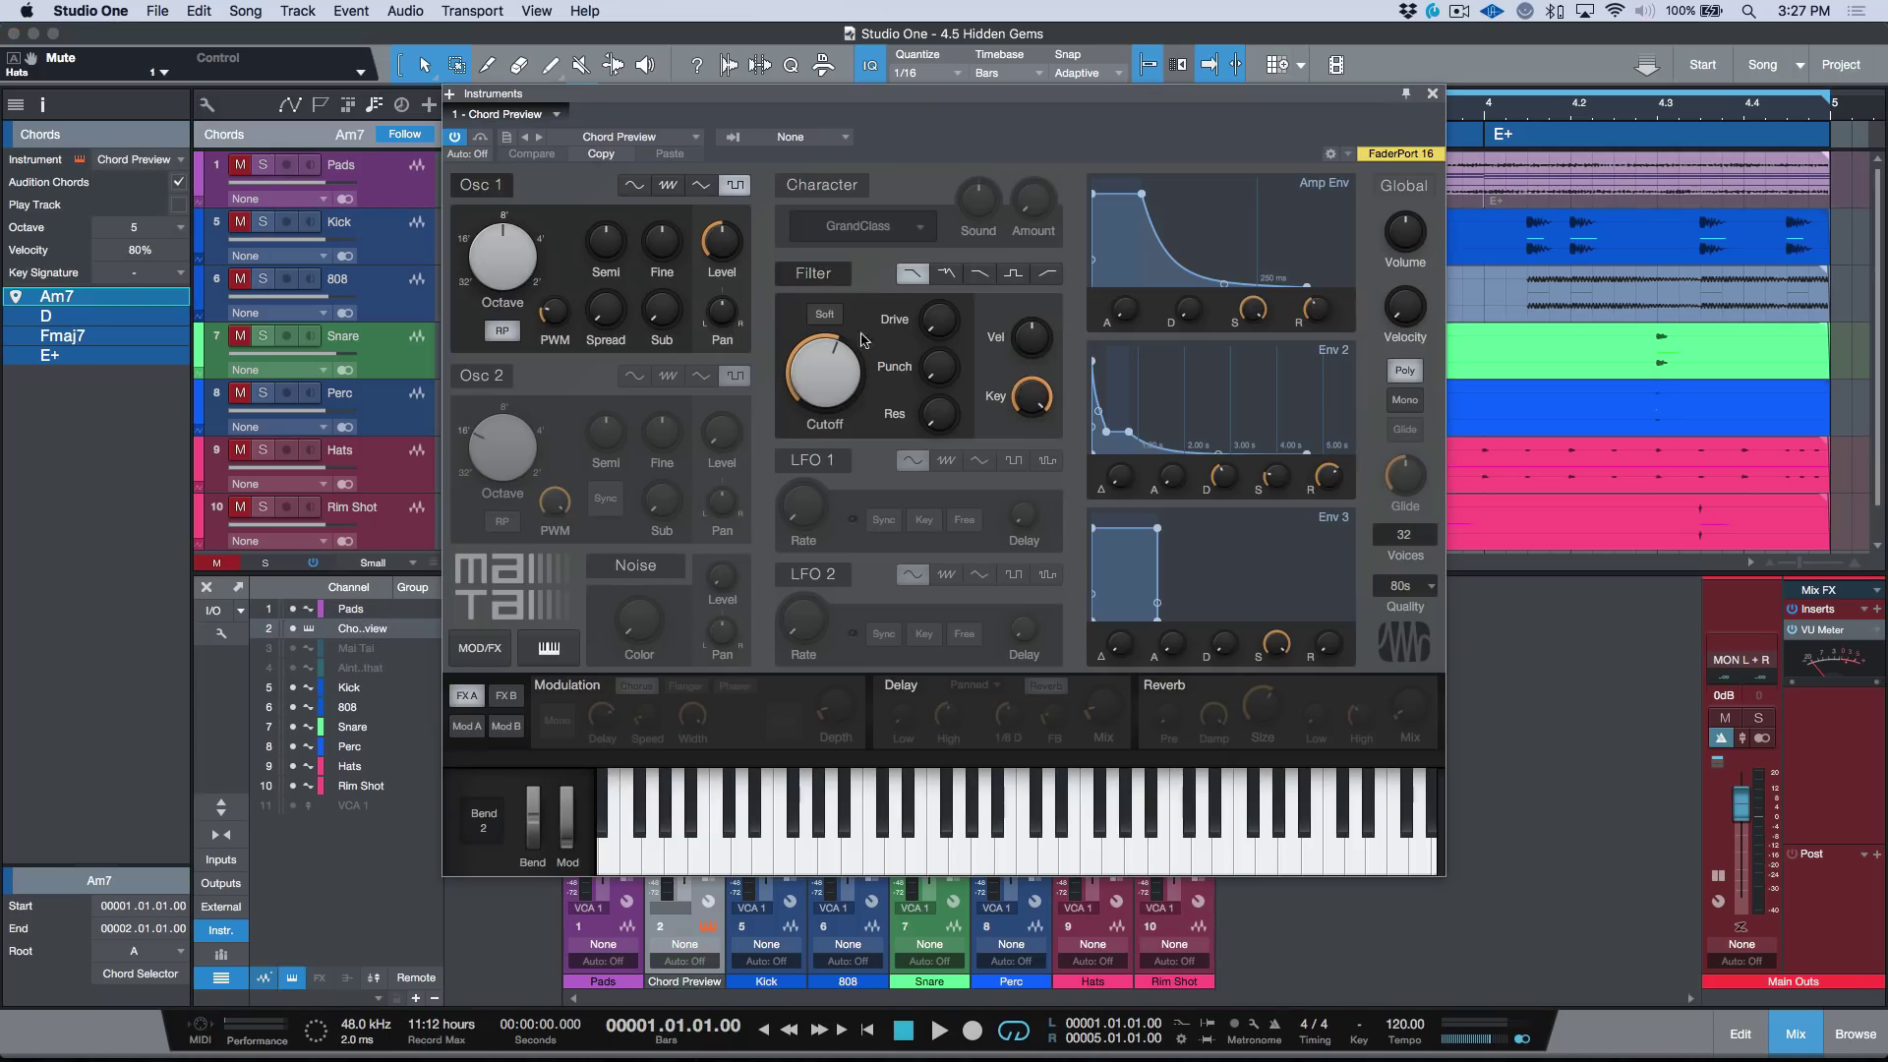
click(670, 137)
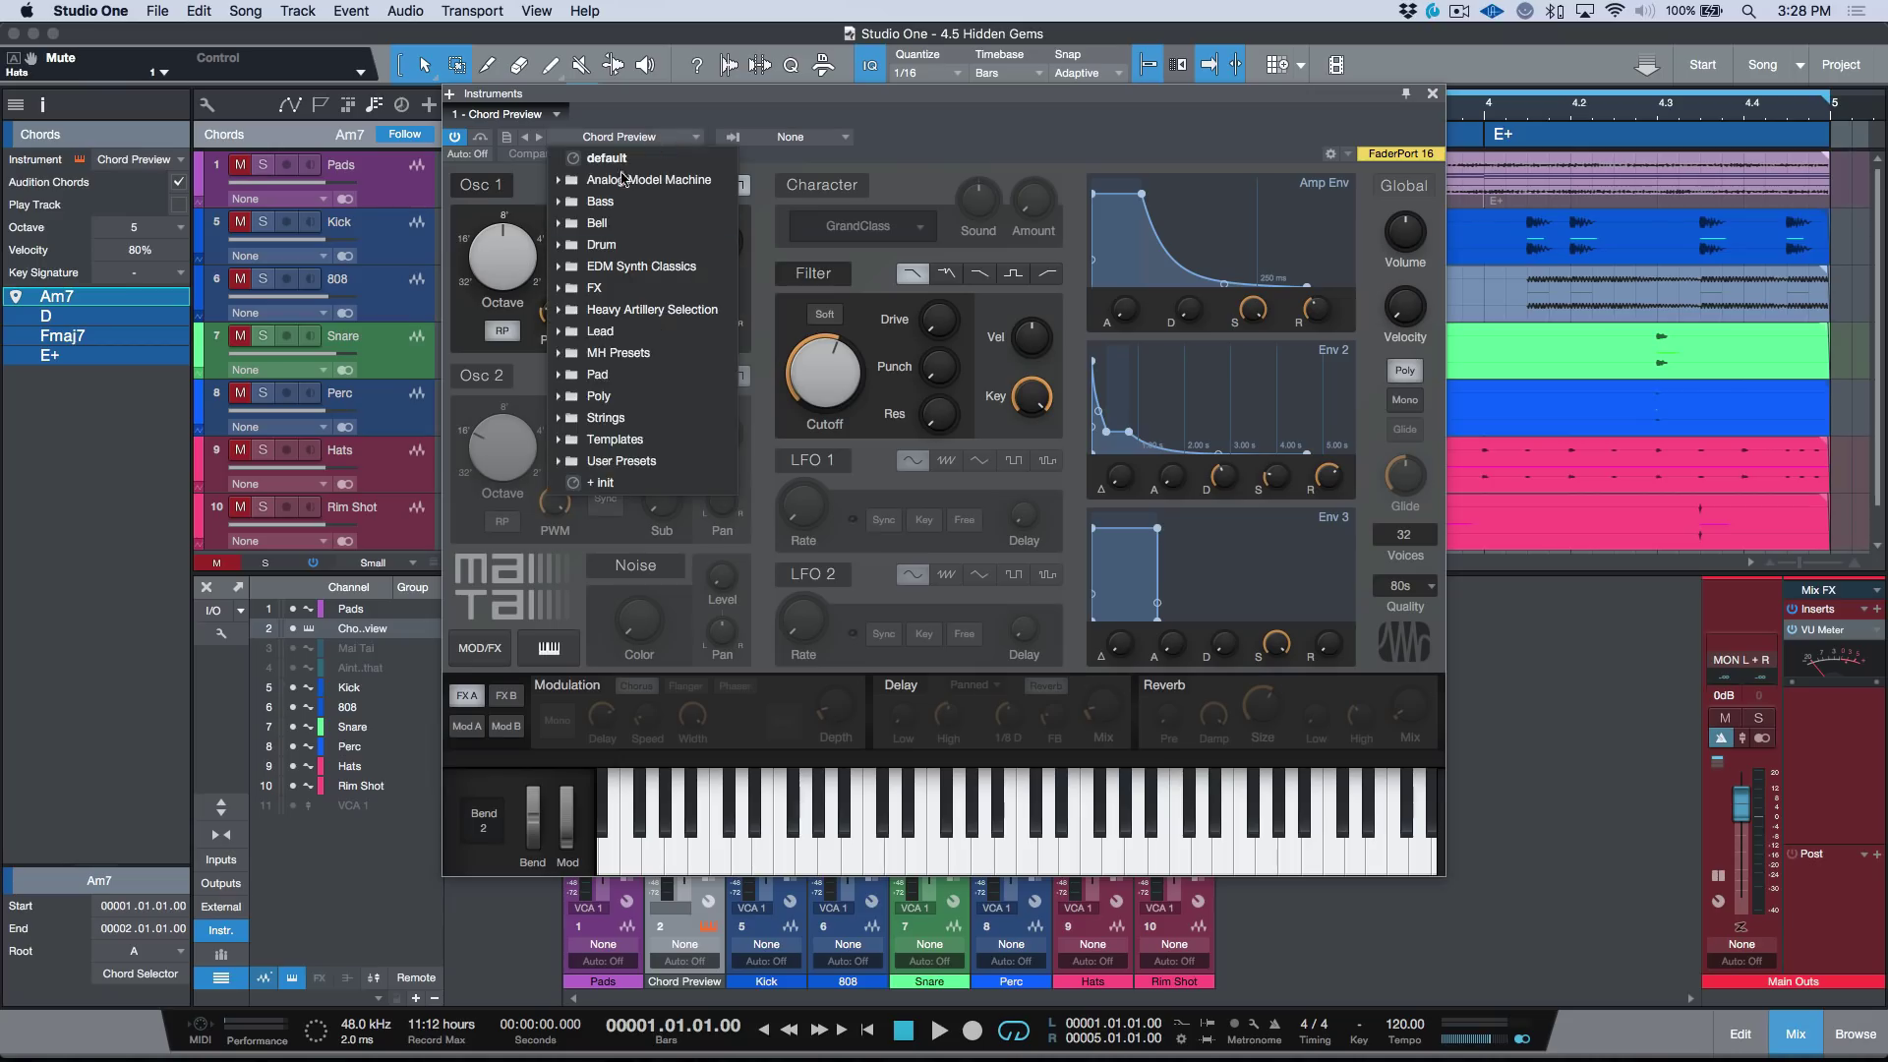
click(600, 464)
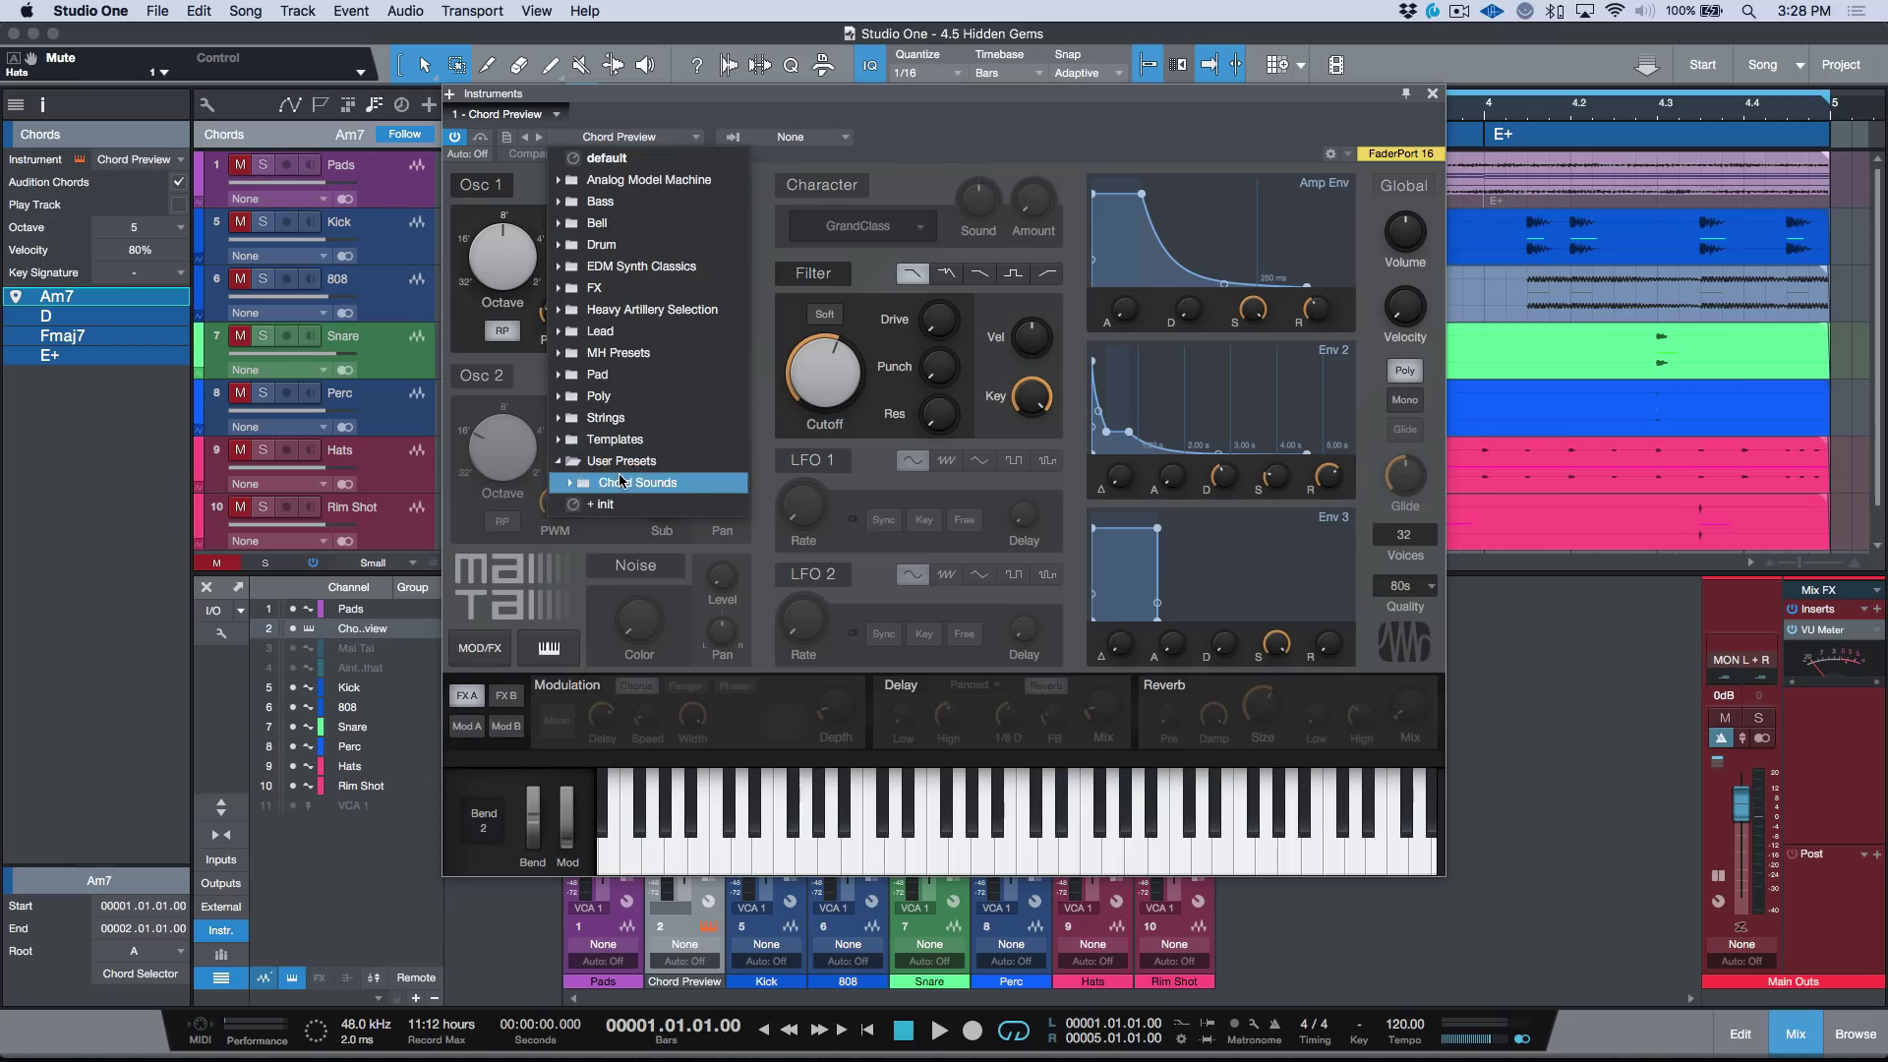
click(620, 482)
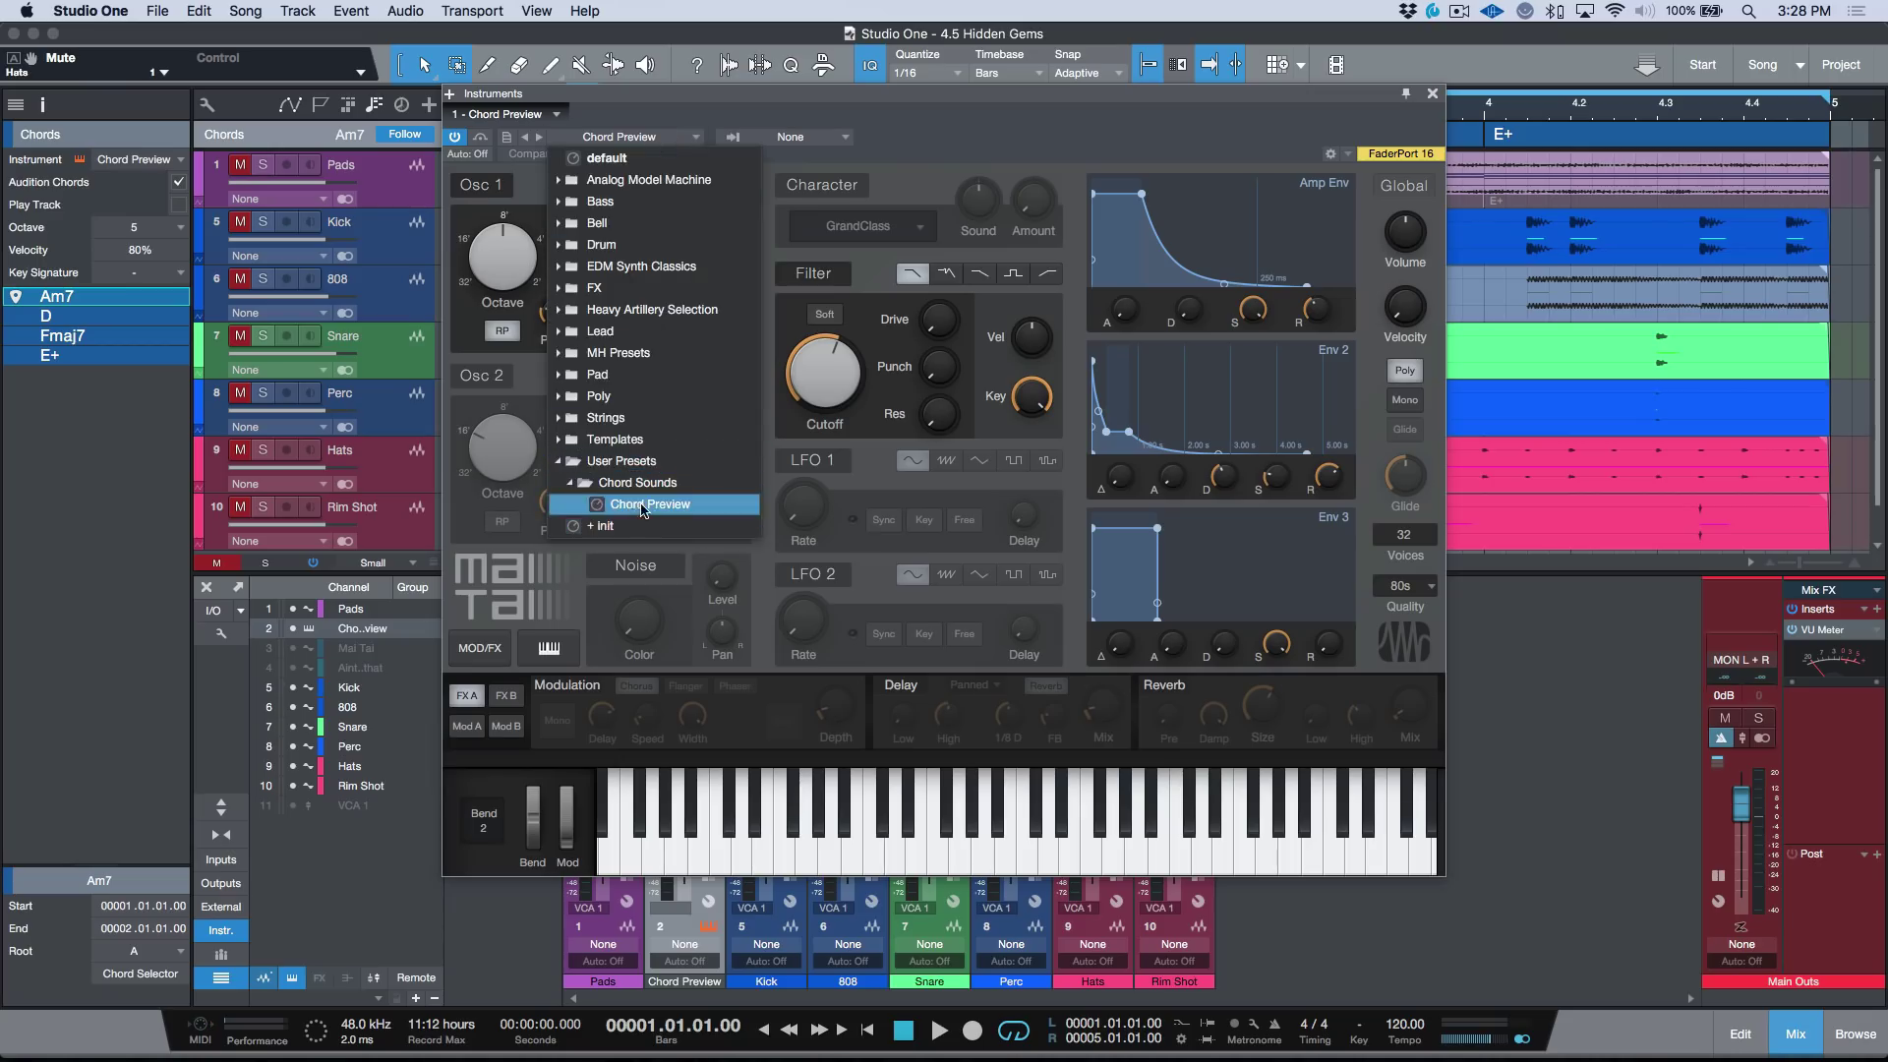
click(1360, 97)
click(1432, 93)
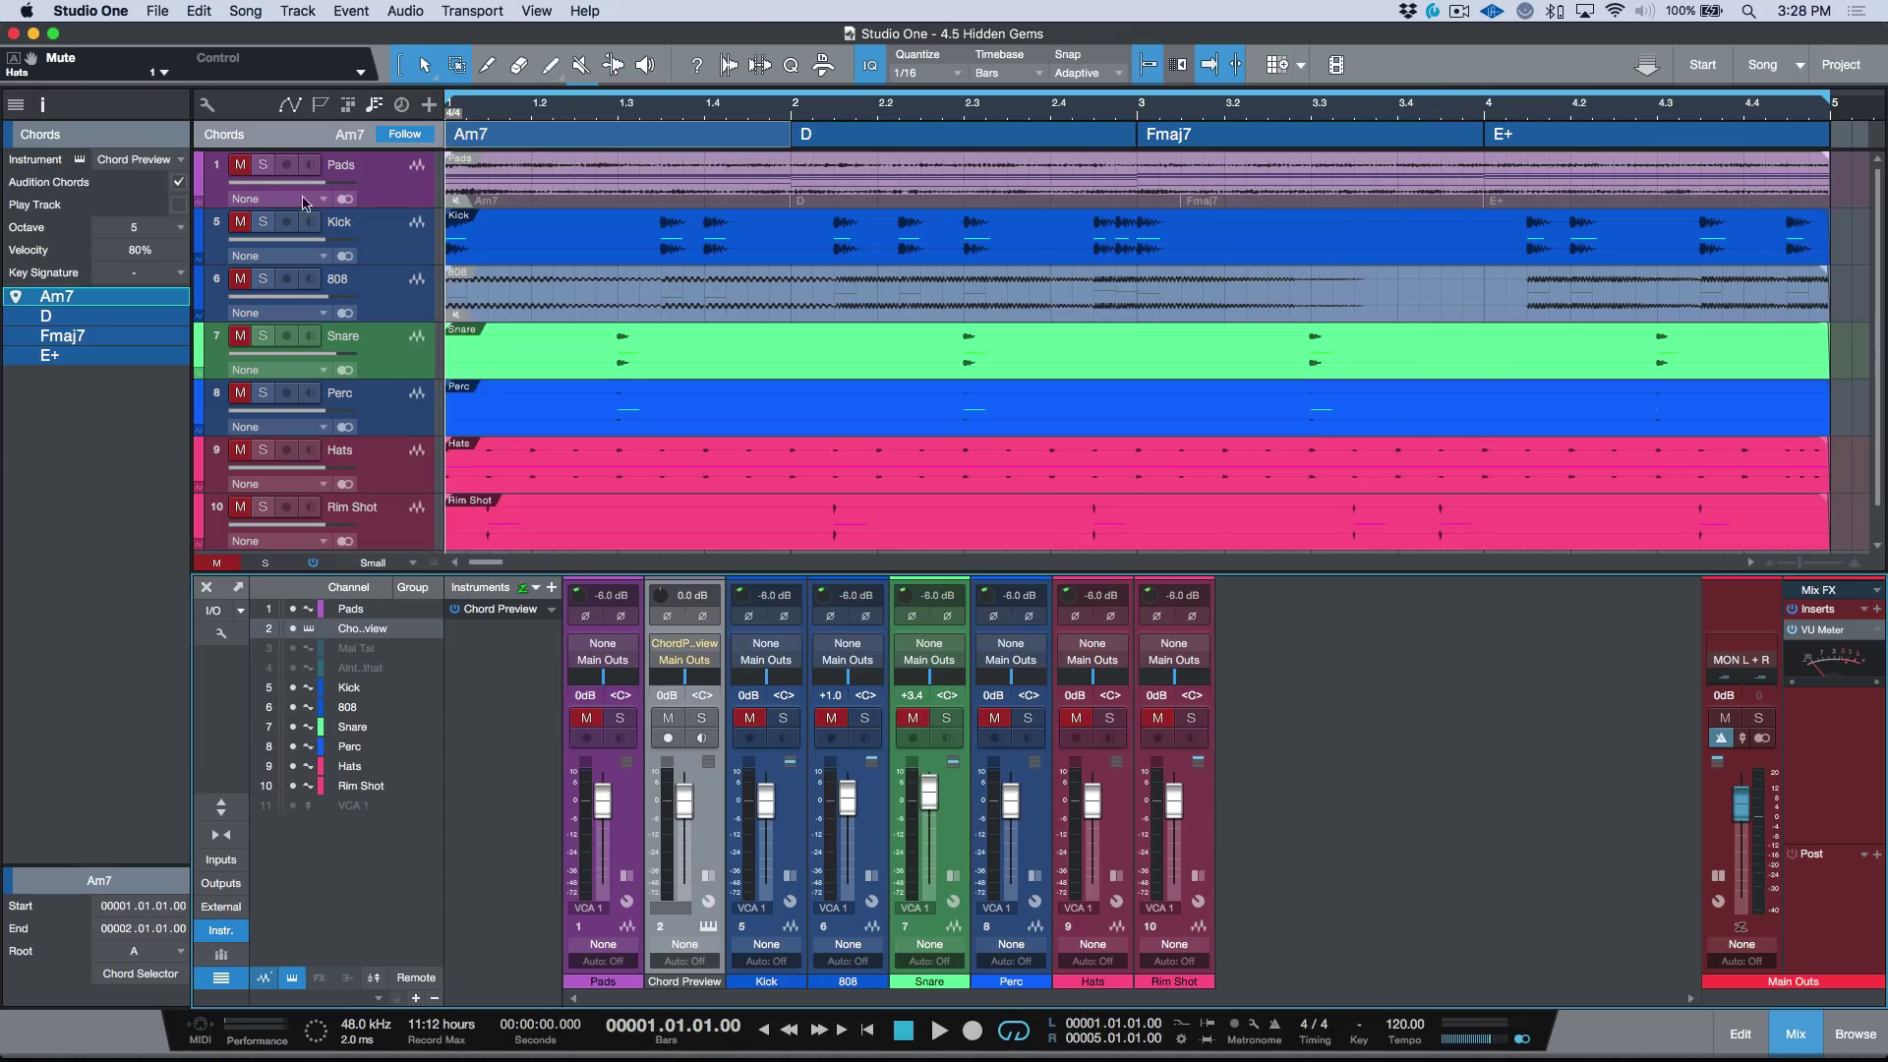
Enable Play Track for the Chord Track and lower the Chord Preview channel's input gain to -13.4 dB while checking playback
click(179, 207)
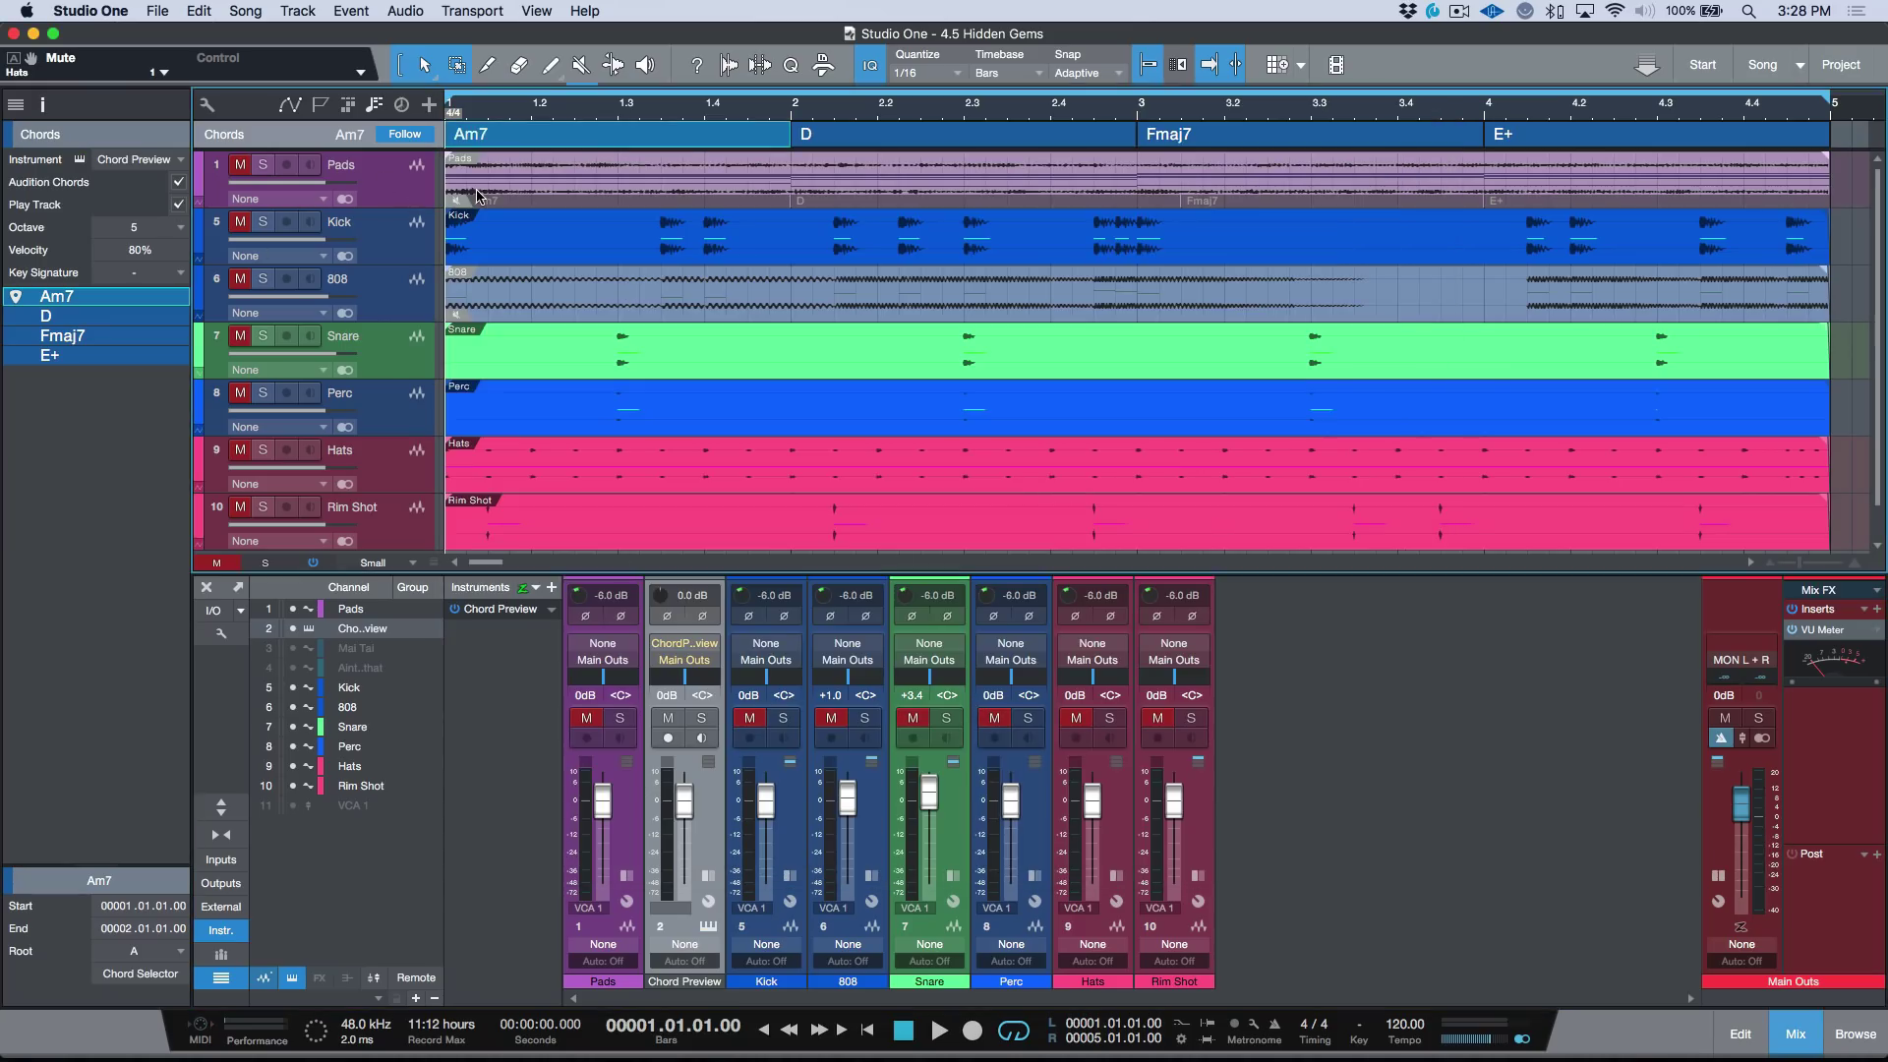
key(space)
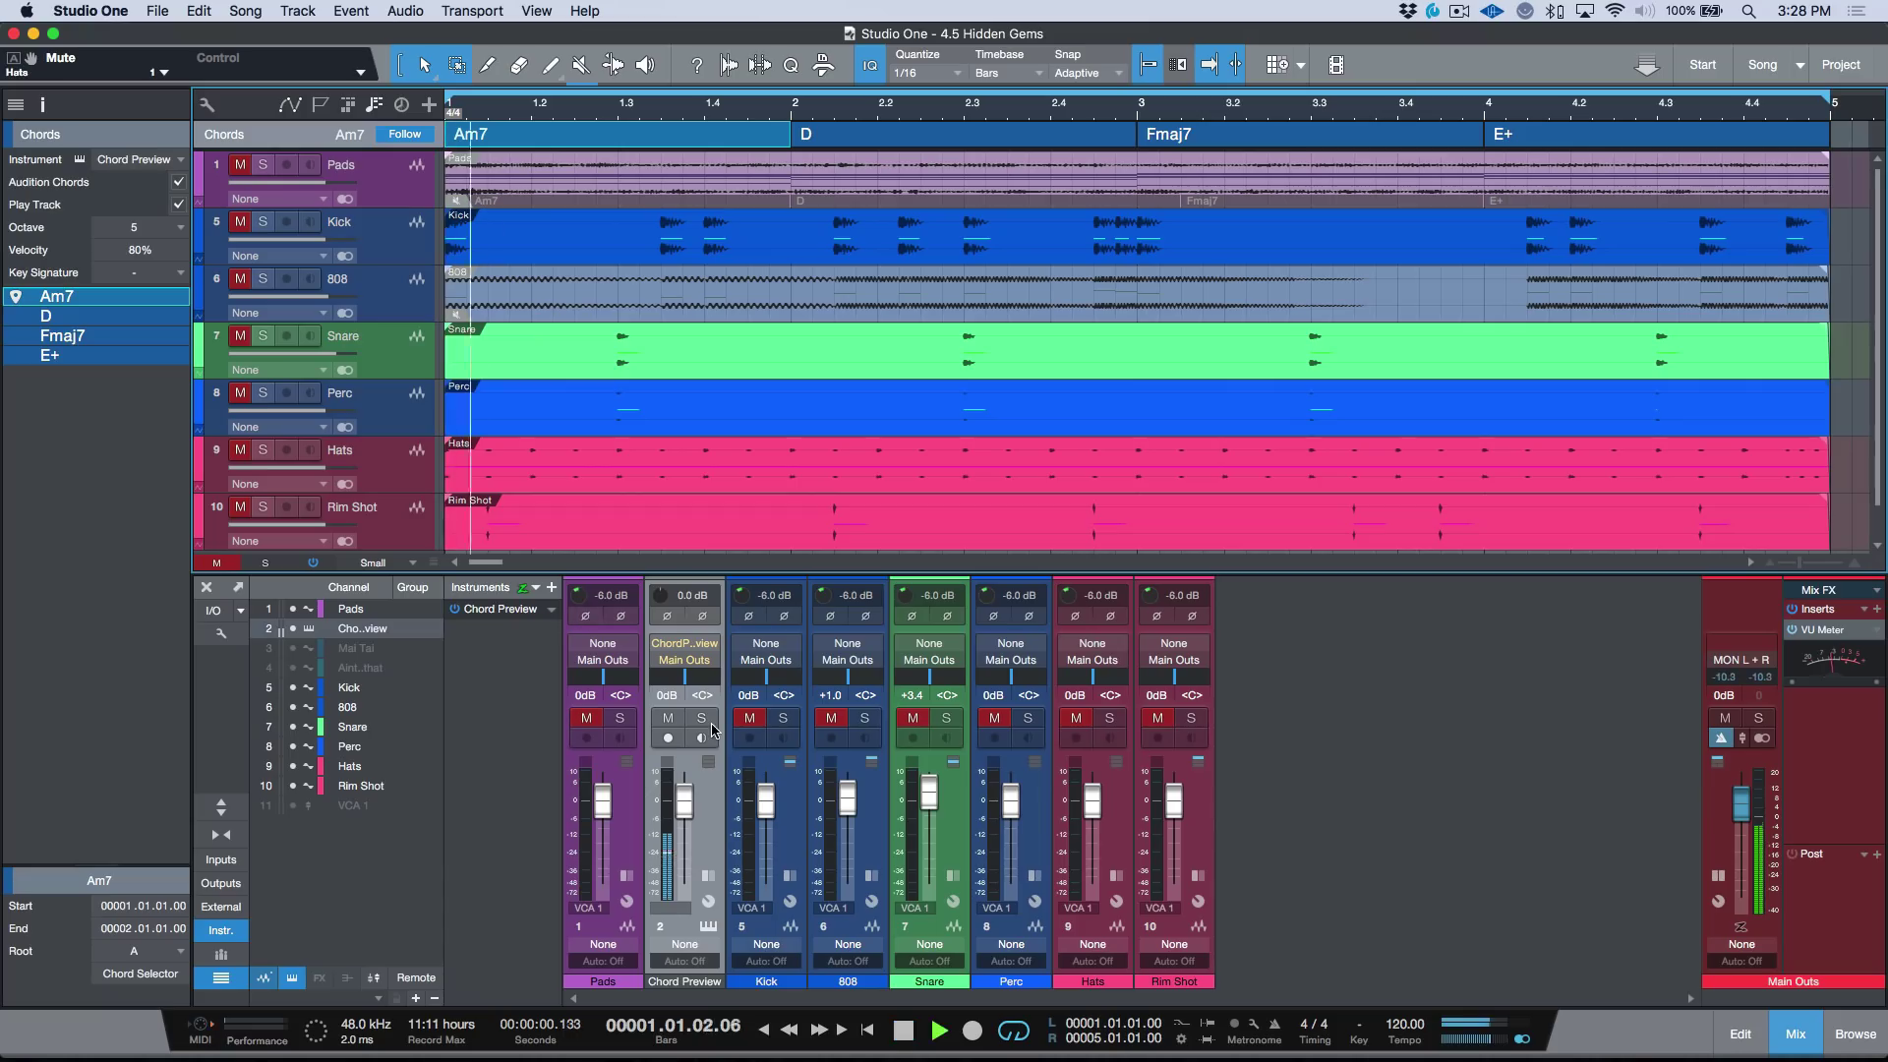
key(space)
mouse_move(658, 605)
mouse_down()
mouse_move(662, 644)
mouse_move(663, 610)
mouse_up()
key(space)
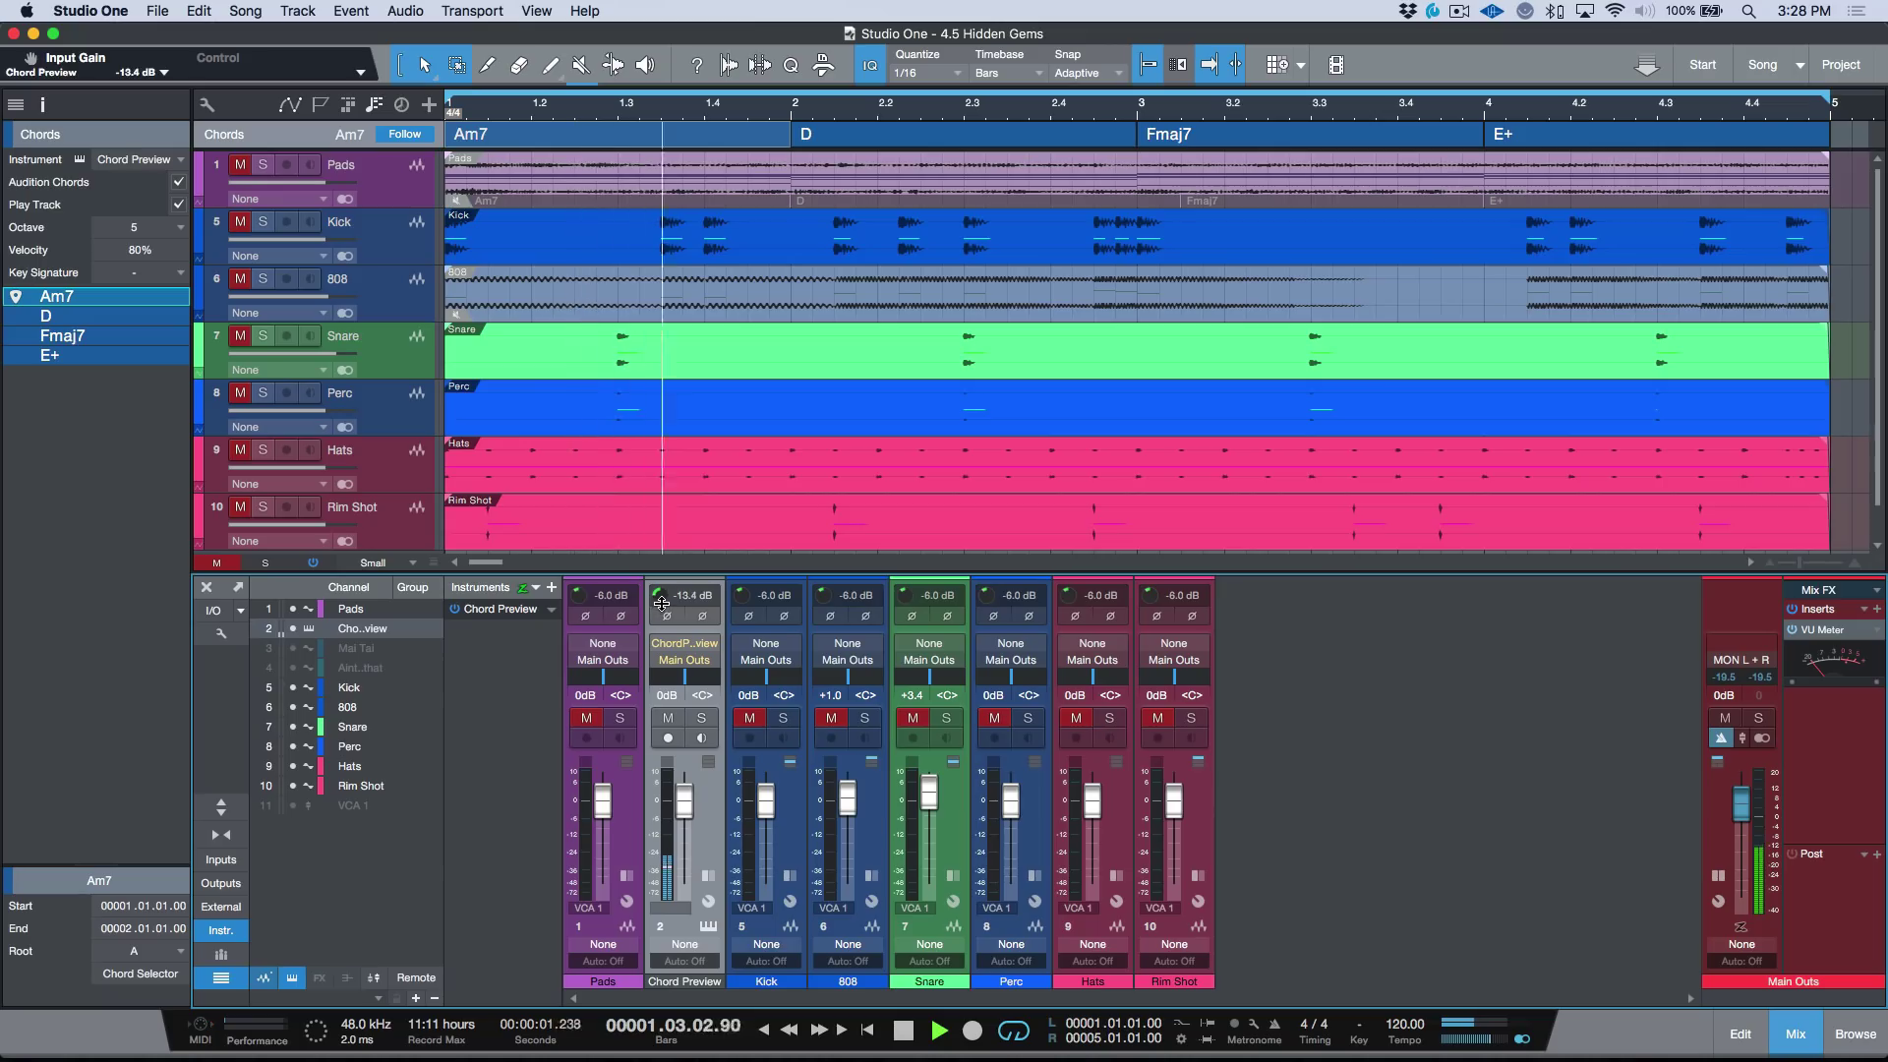
key(space)
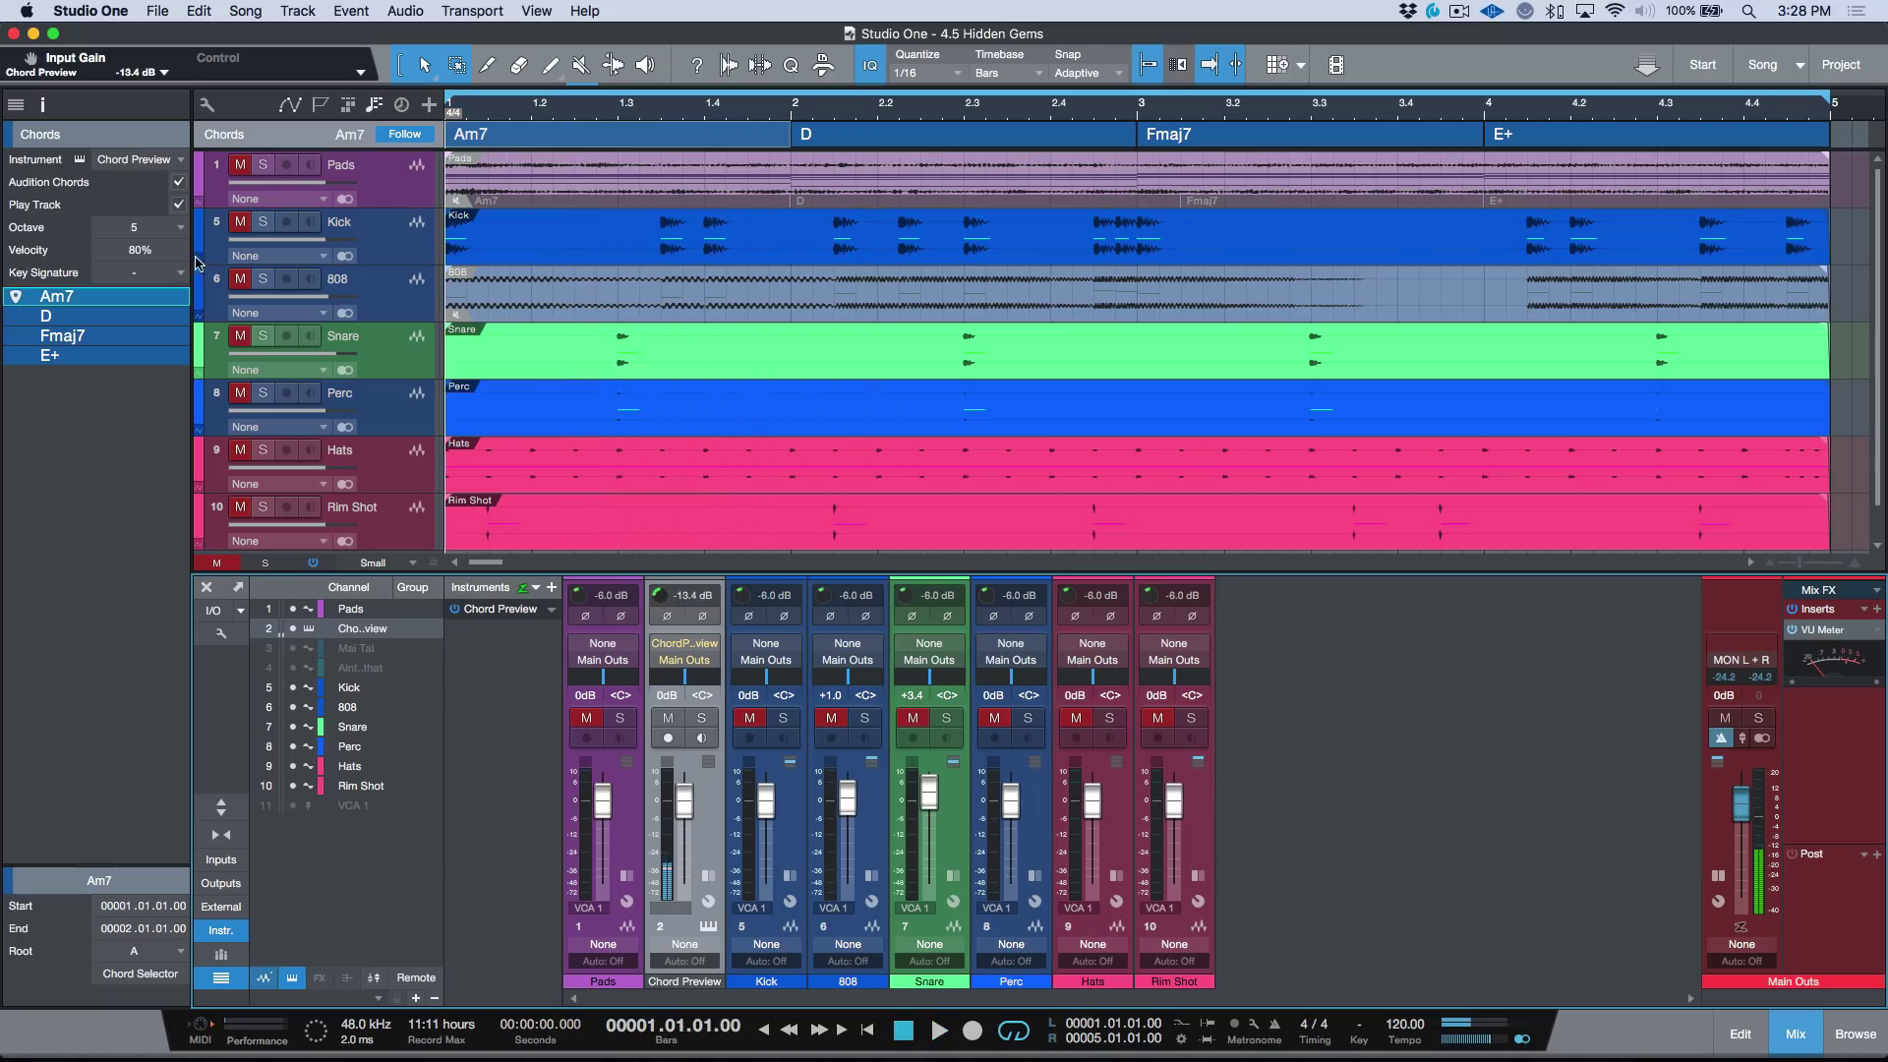
Set the Chord Track's octave to 4 and play the song to listen to the chords
click(138, 227)
click(134, 314)
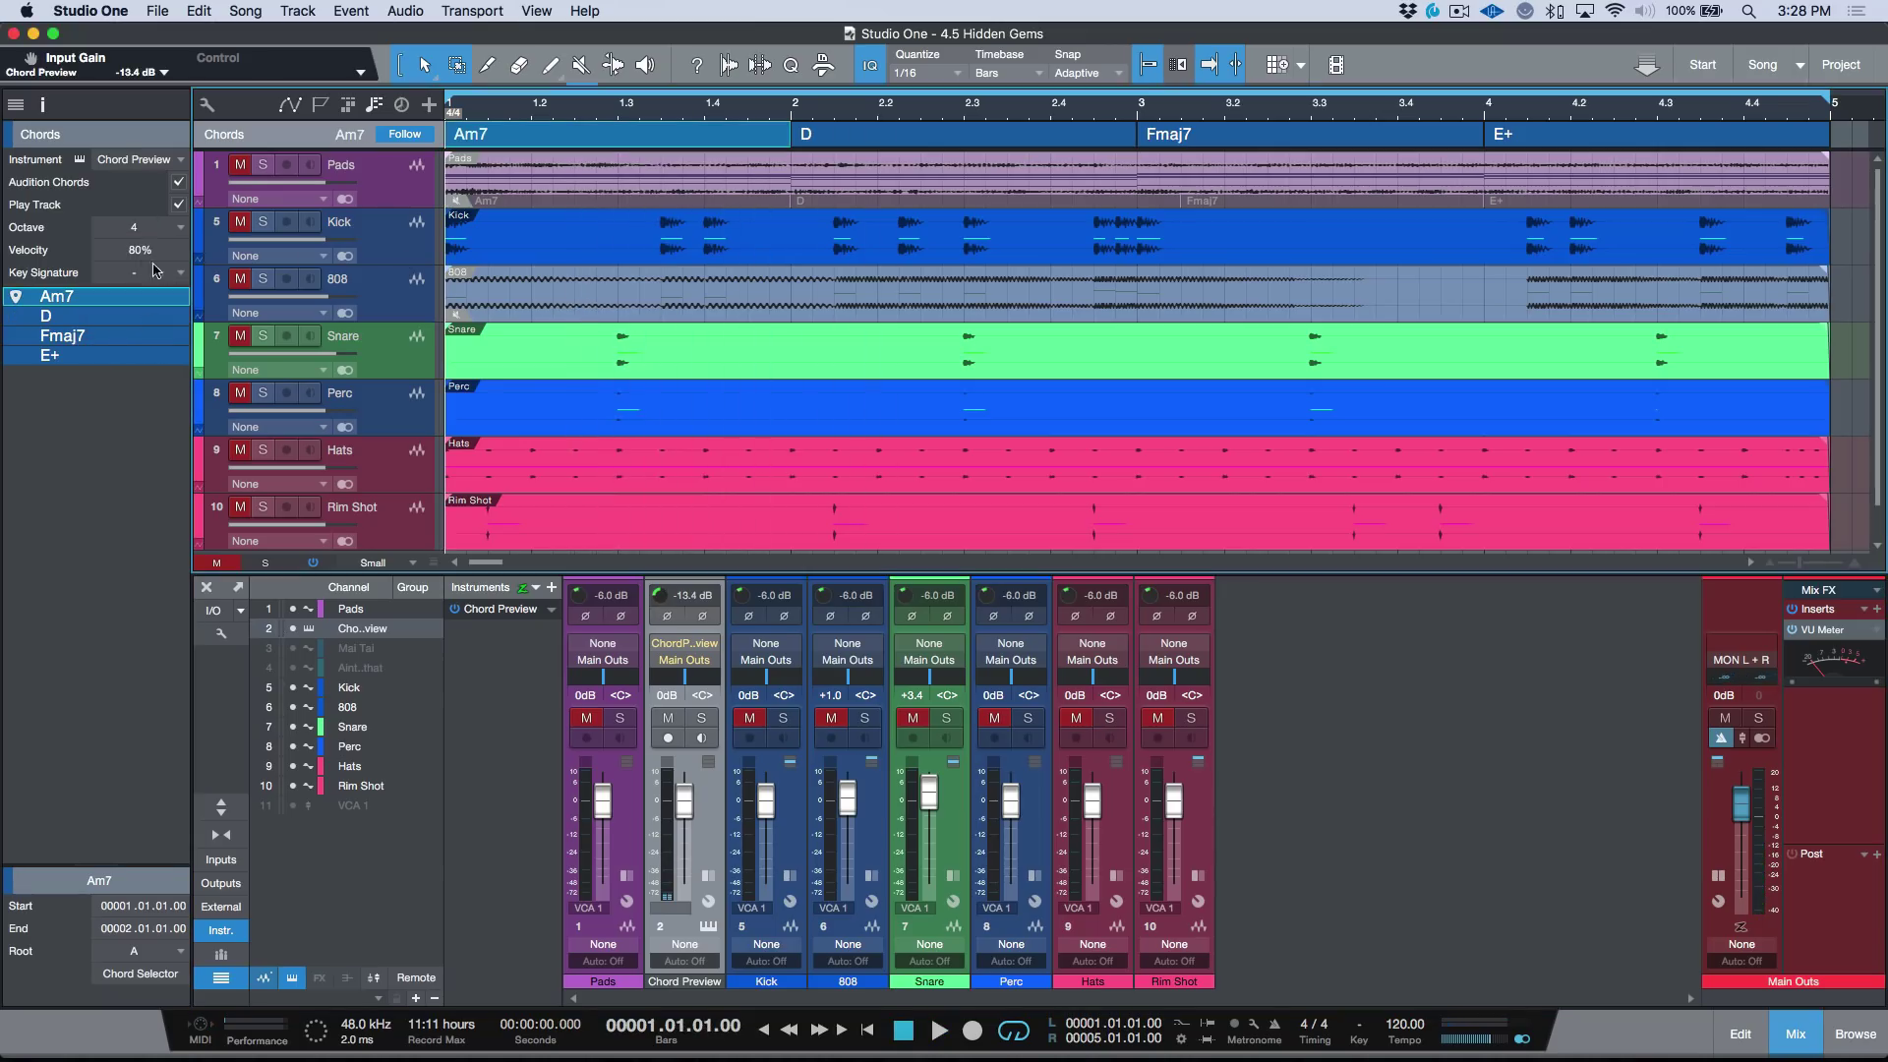
click(163, 250)
key(Return)
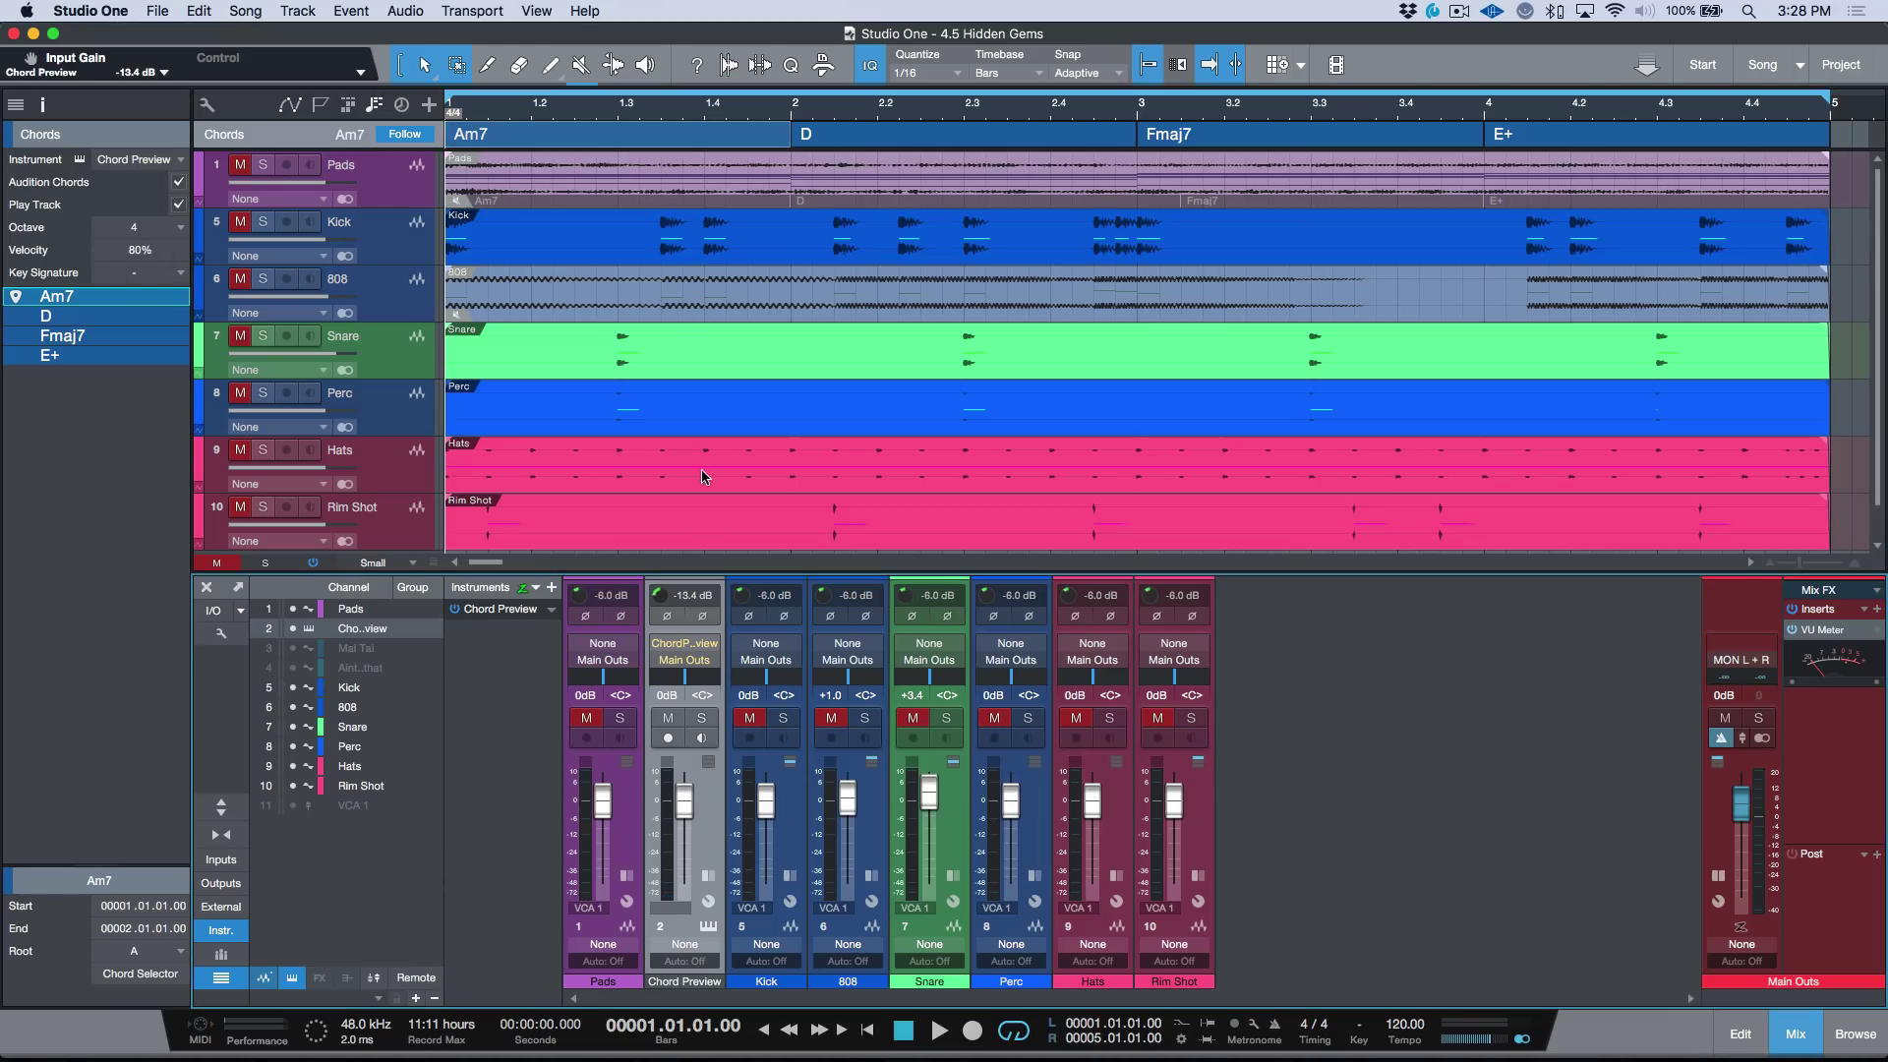
key(space)
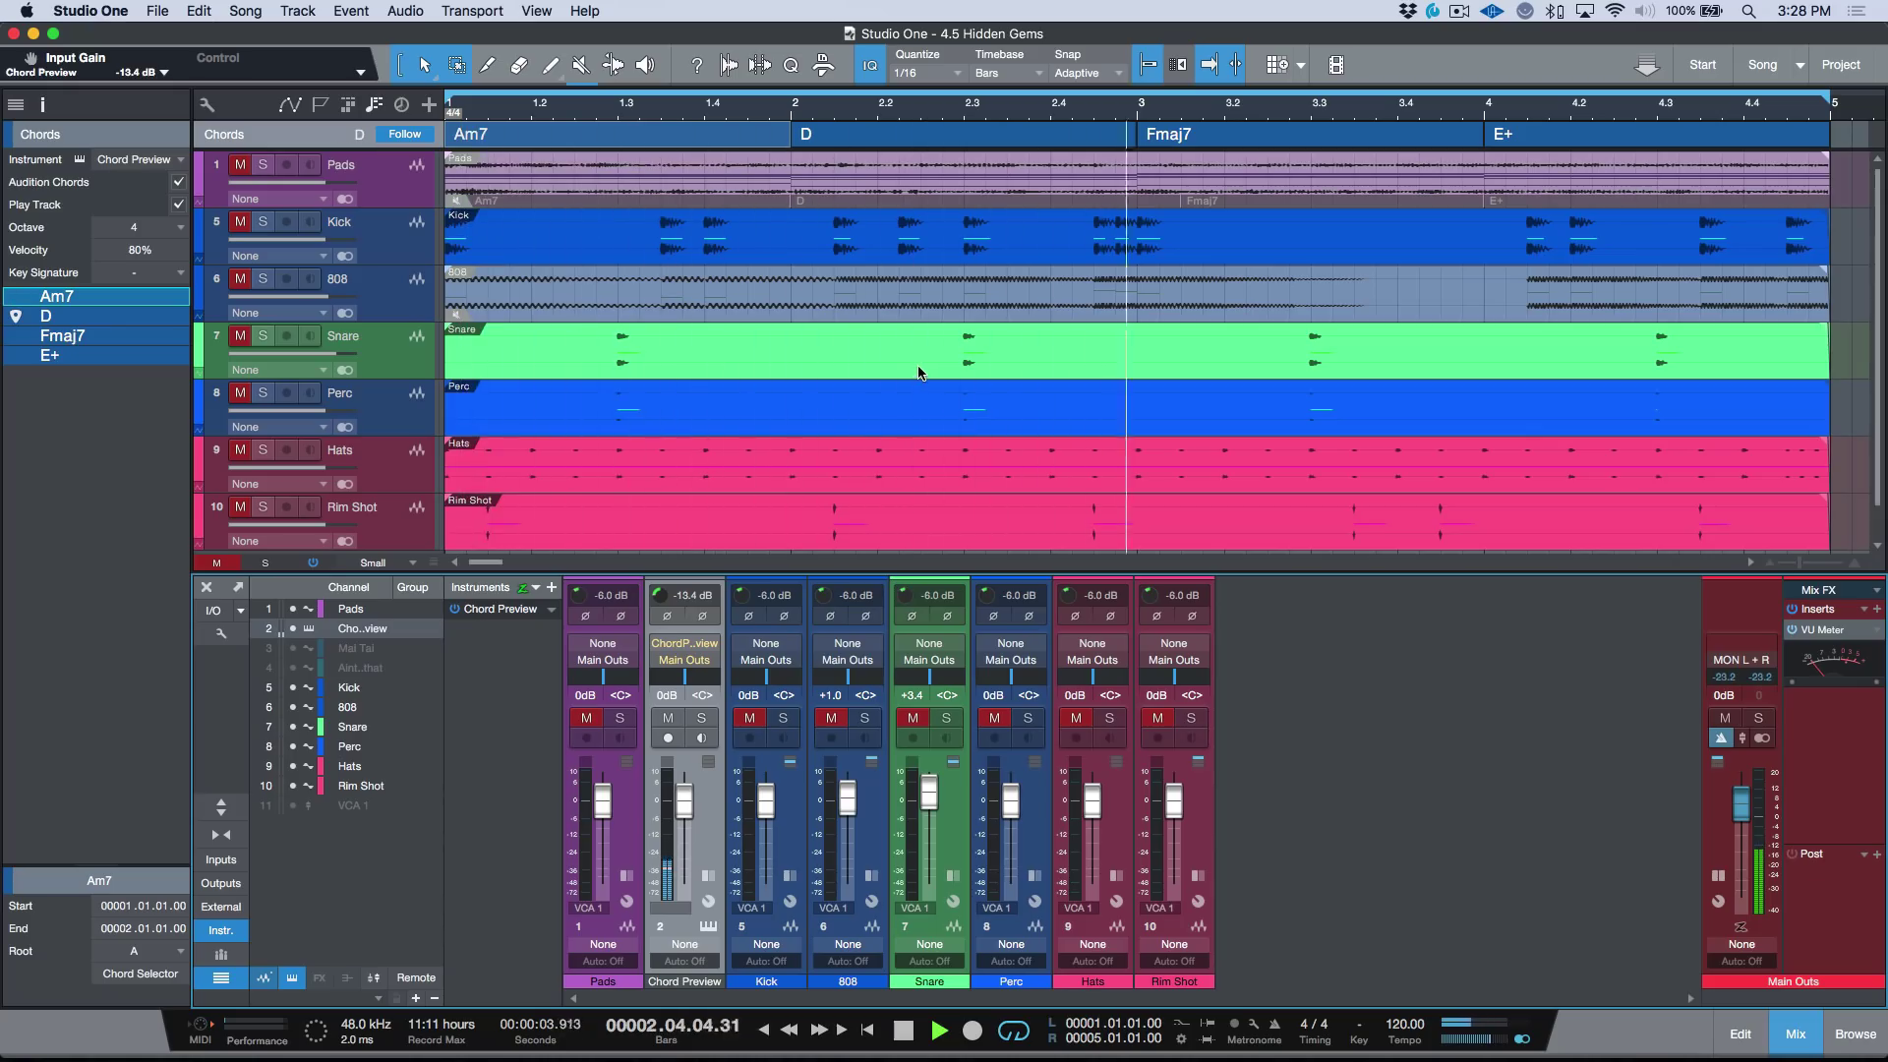
key(space)
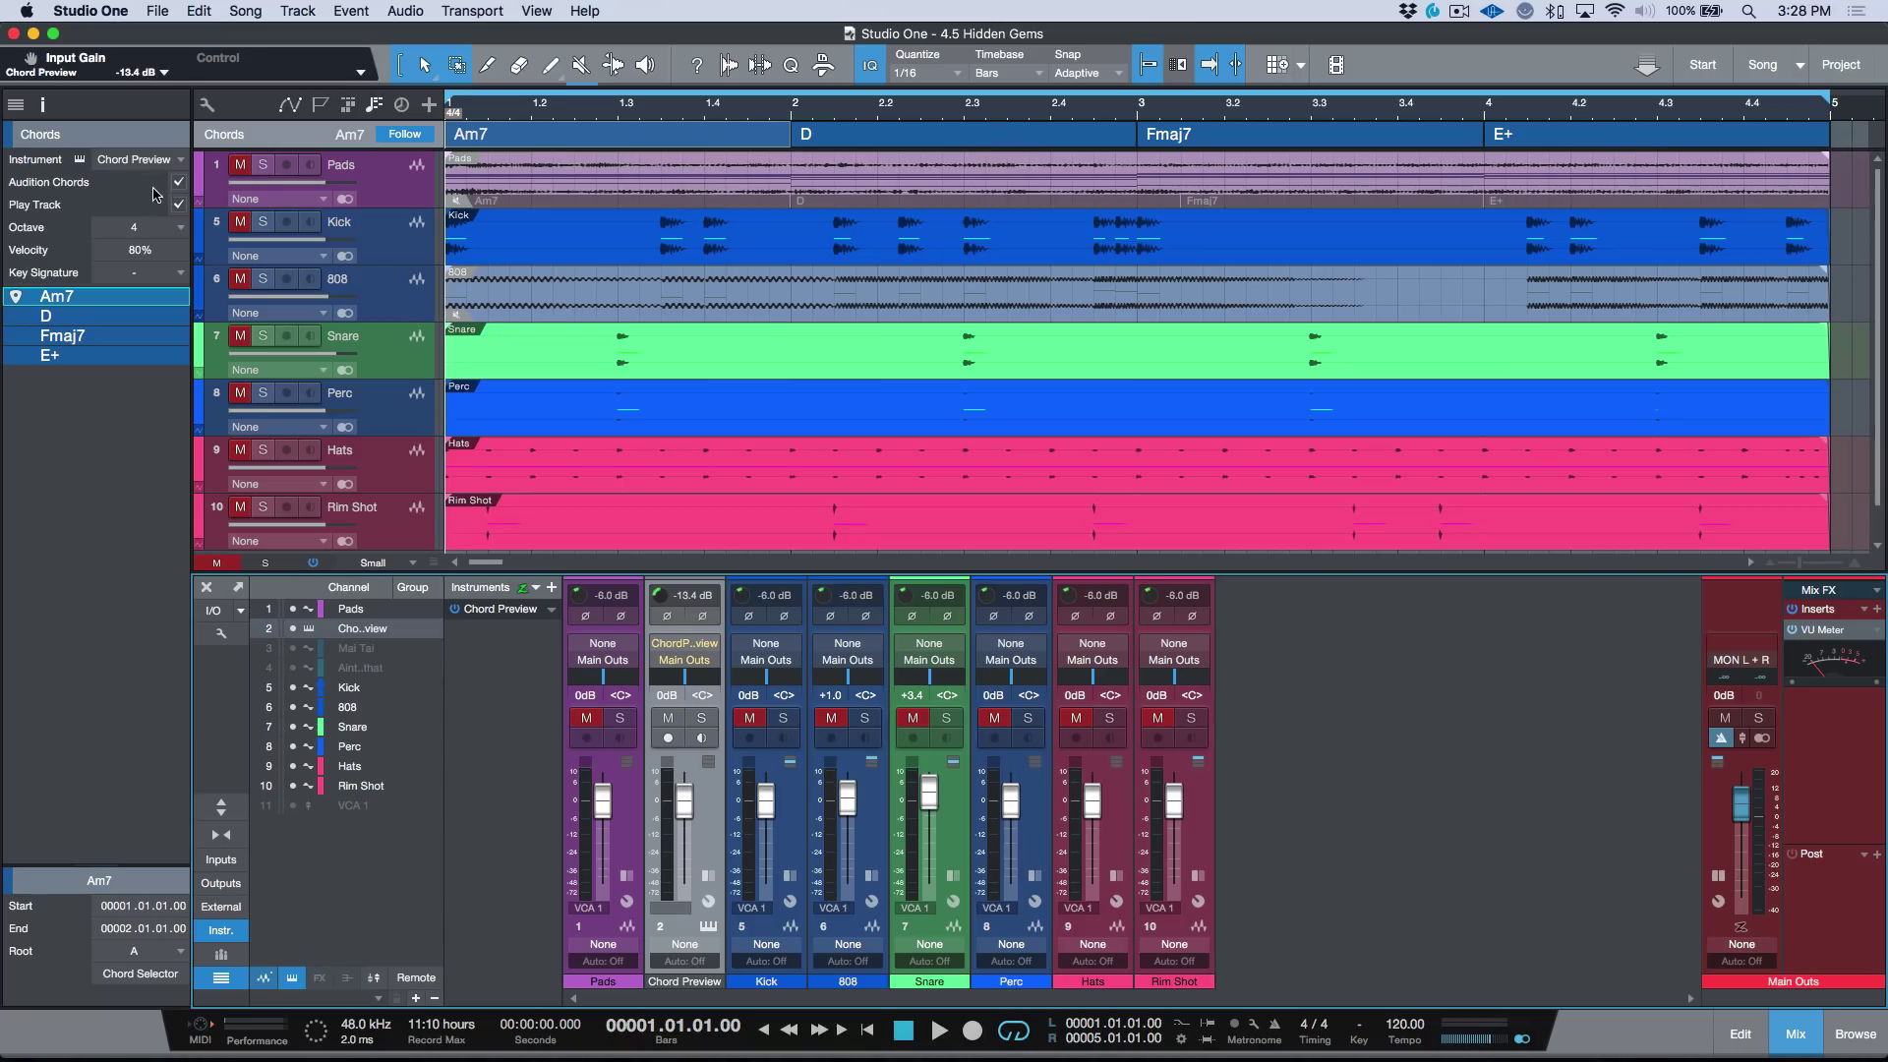
Try selecting the D chord with Audition Chords turned off, and turn the option back on
click(179, 205)
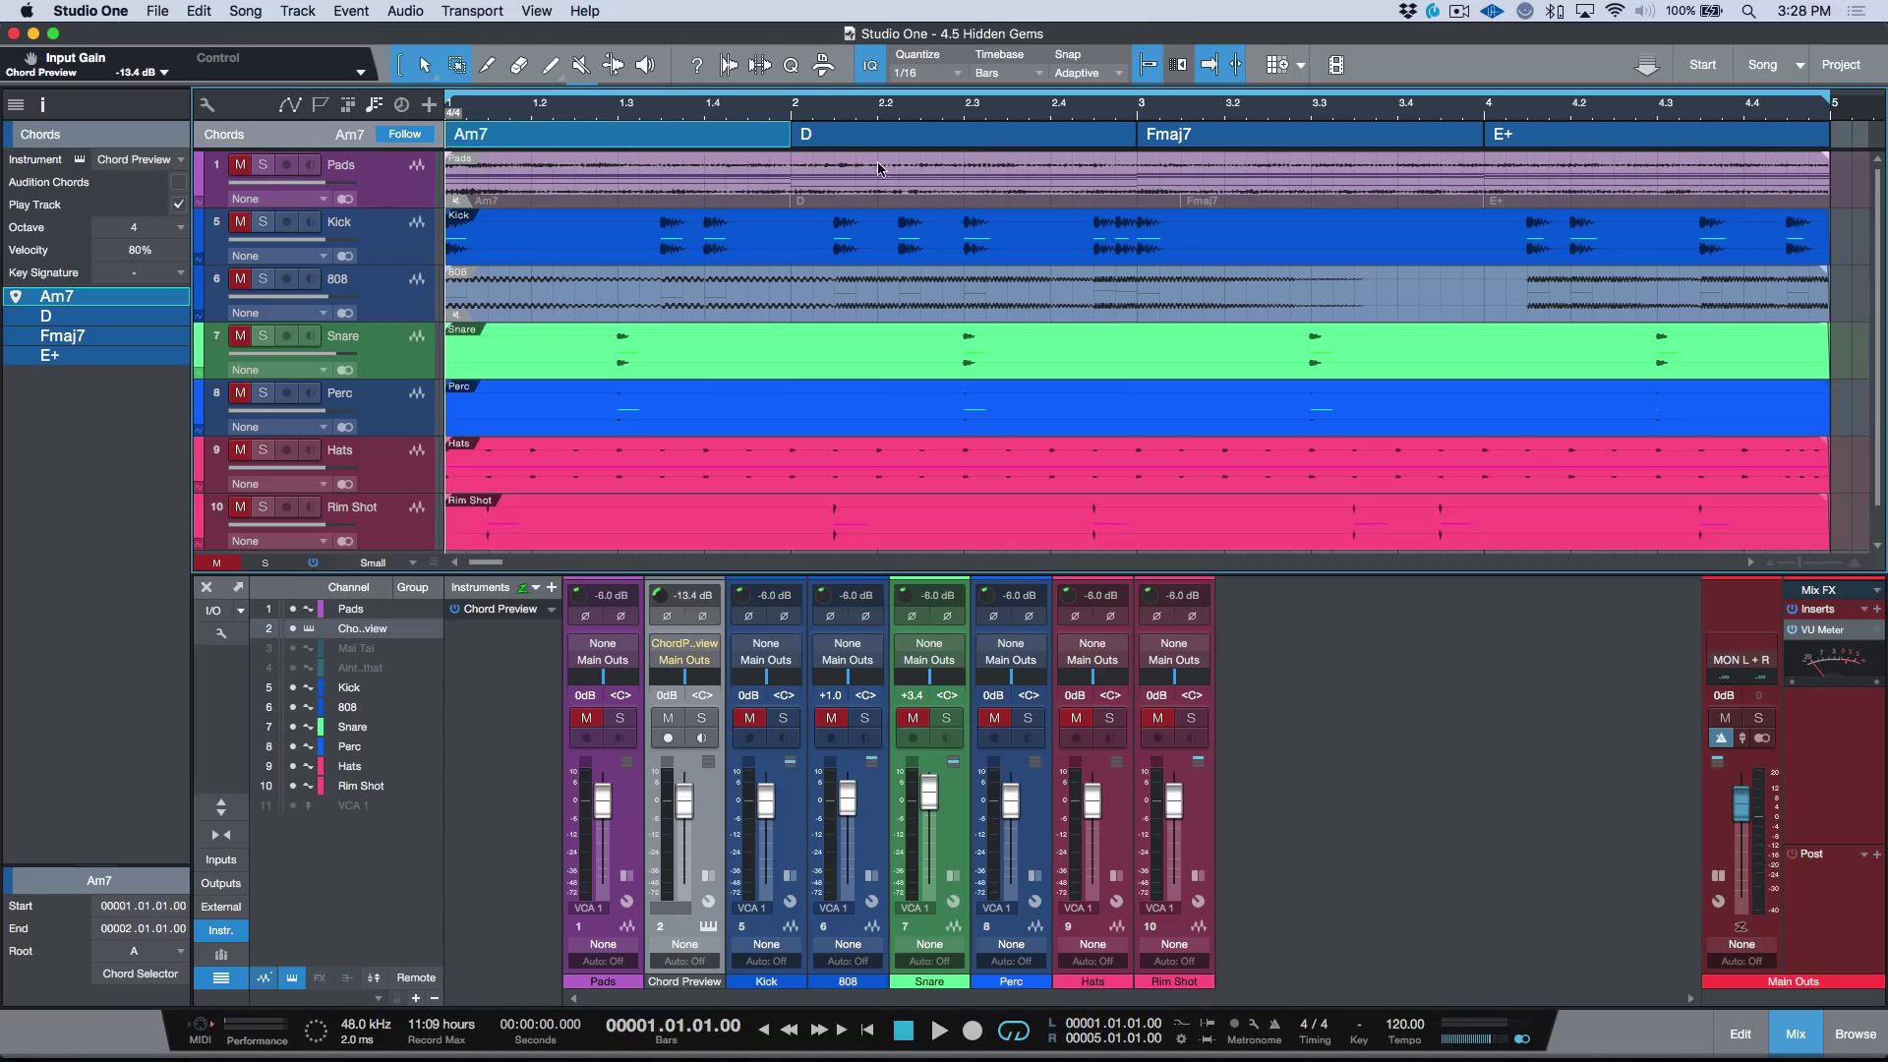
click(904, 136)
click(178, 182)
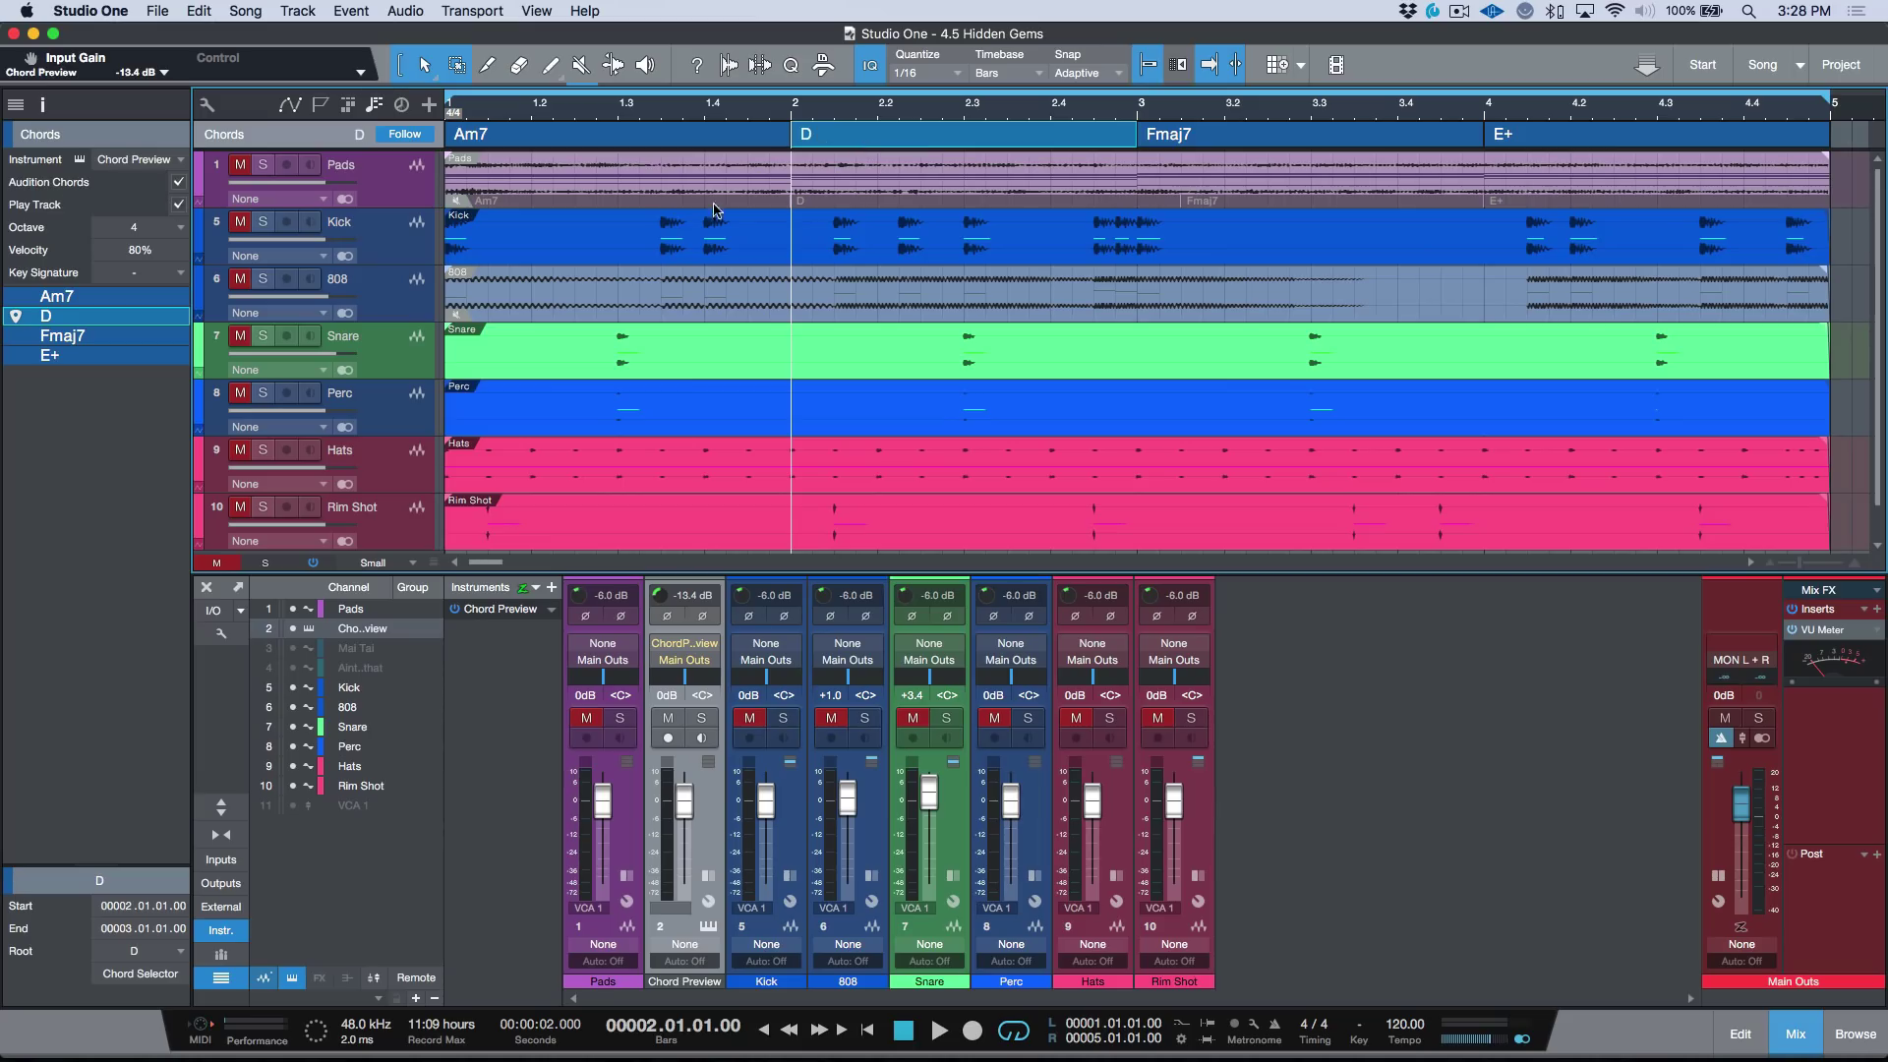
Audition G and D alternately in the Chord Selector for the D chord, finishing on D, and close the selector
double_click(928, 135)
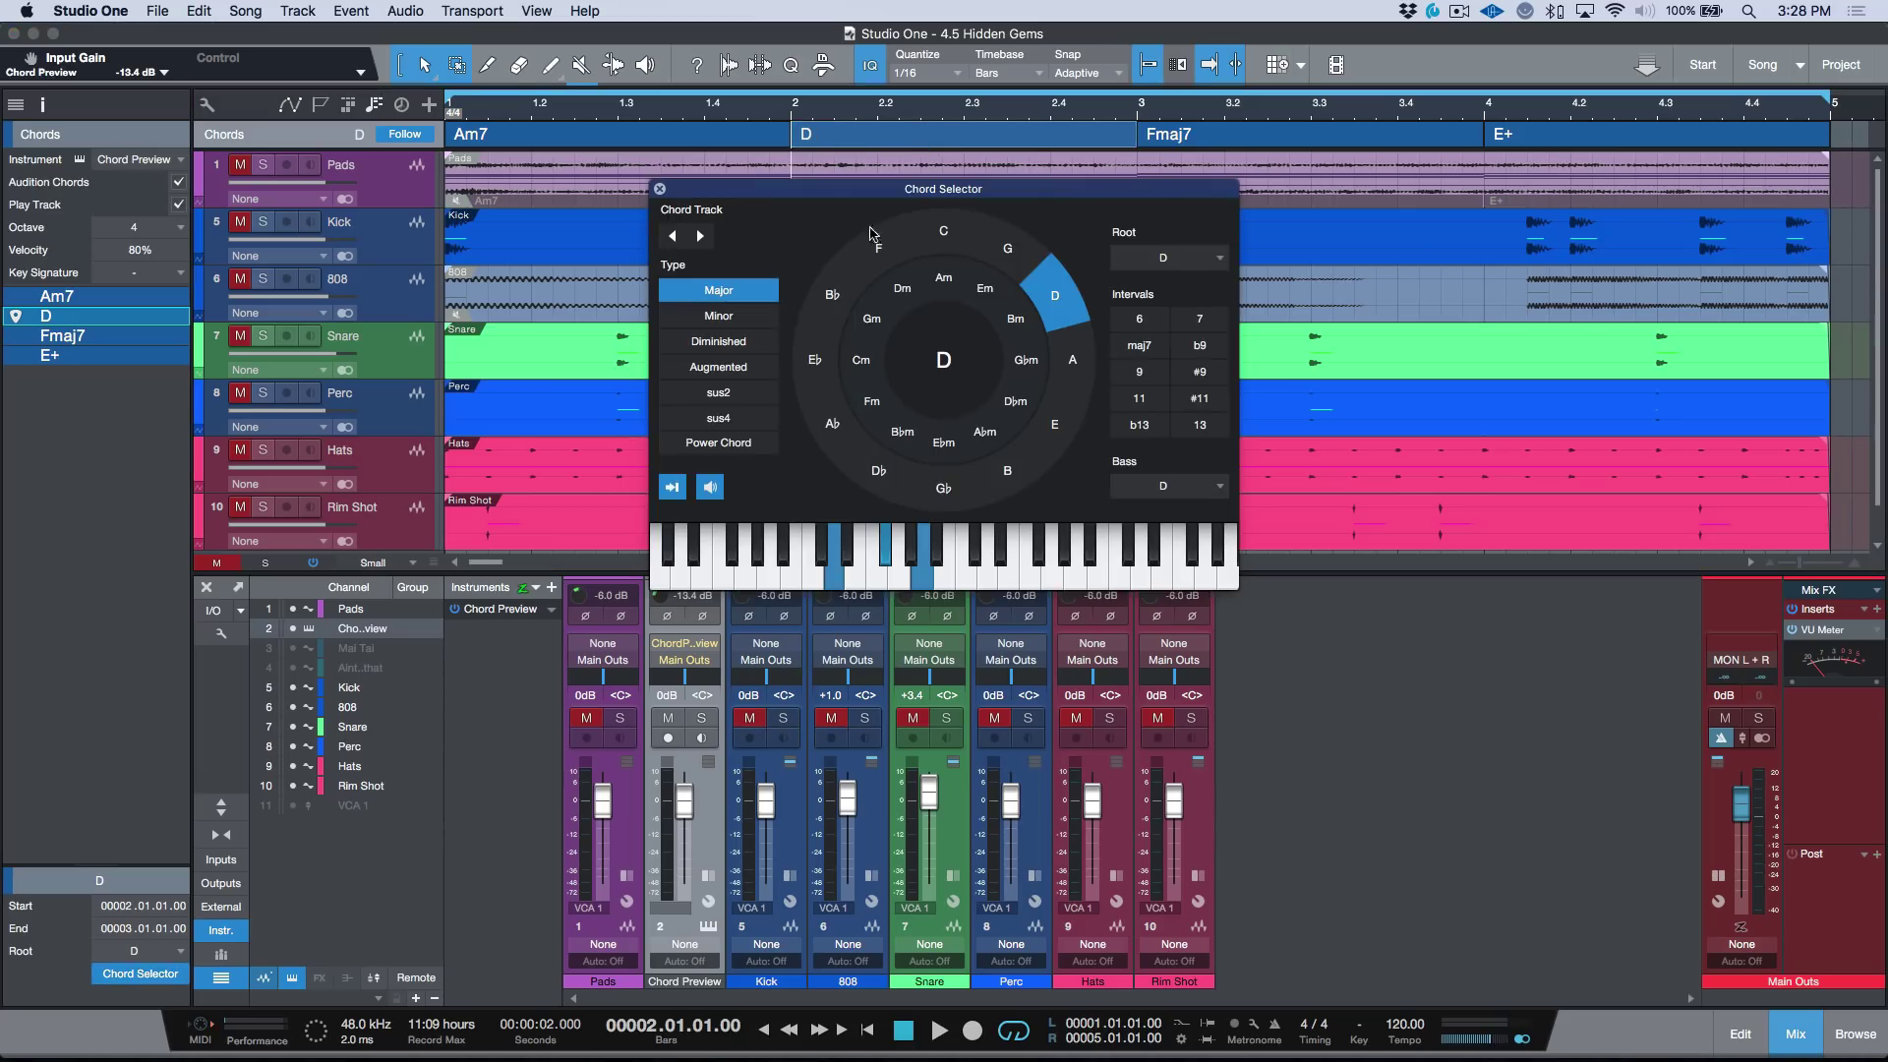
click(1007, 249)
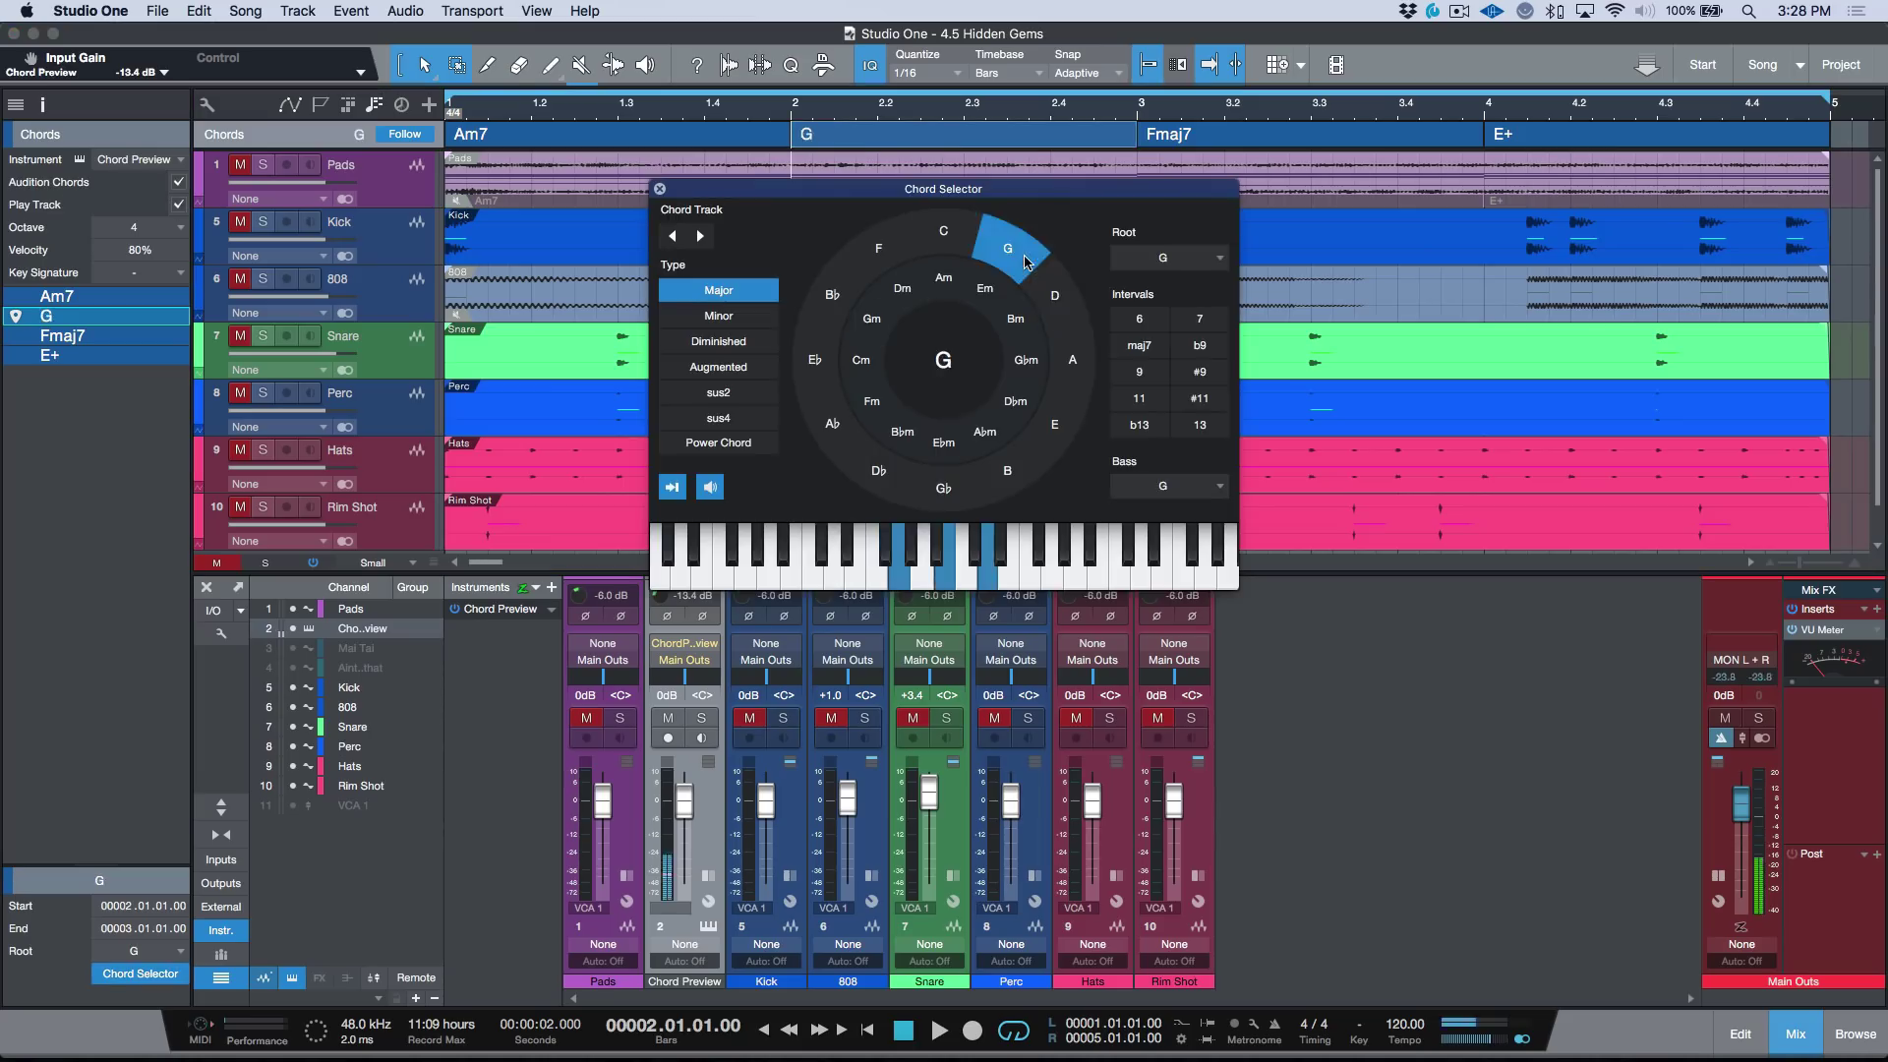
click(1059, 304)
click(1028, 272)
click(1070, 295)
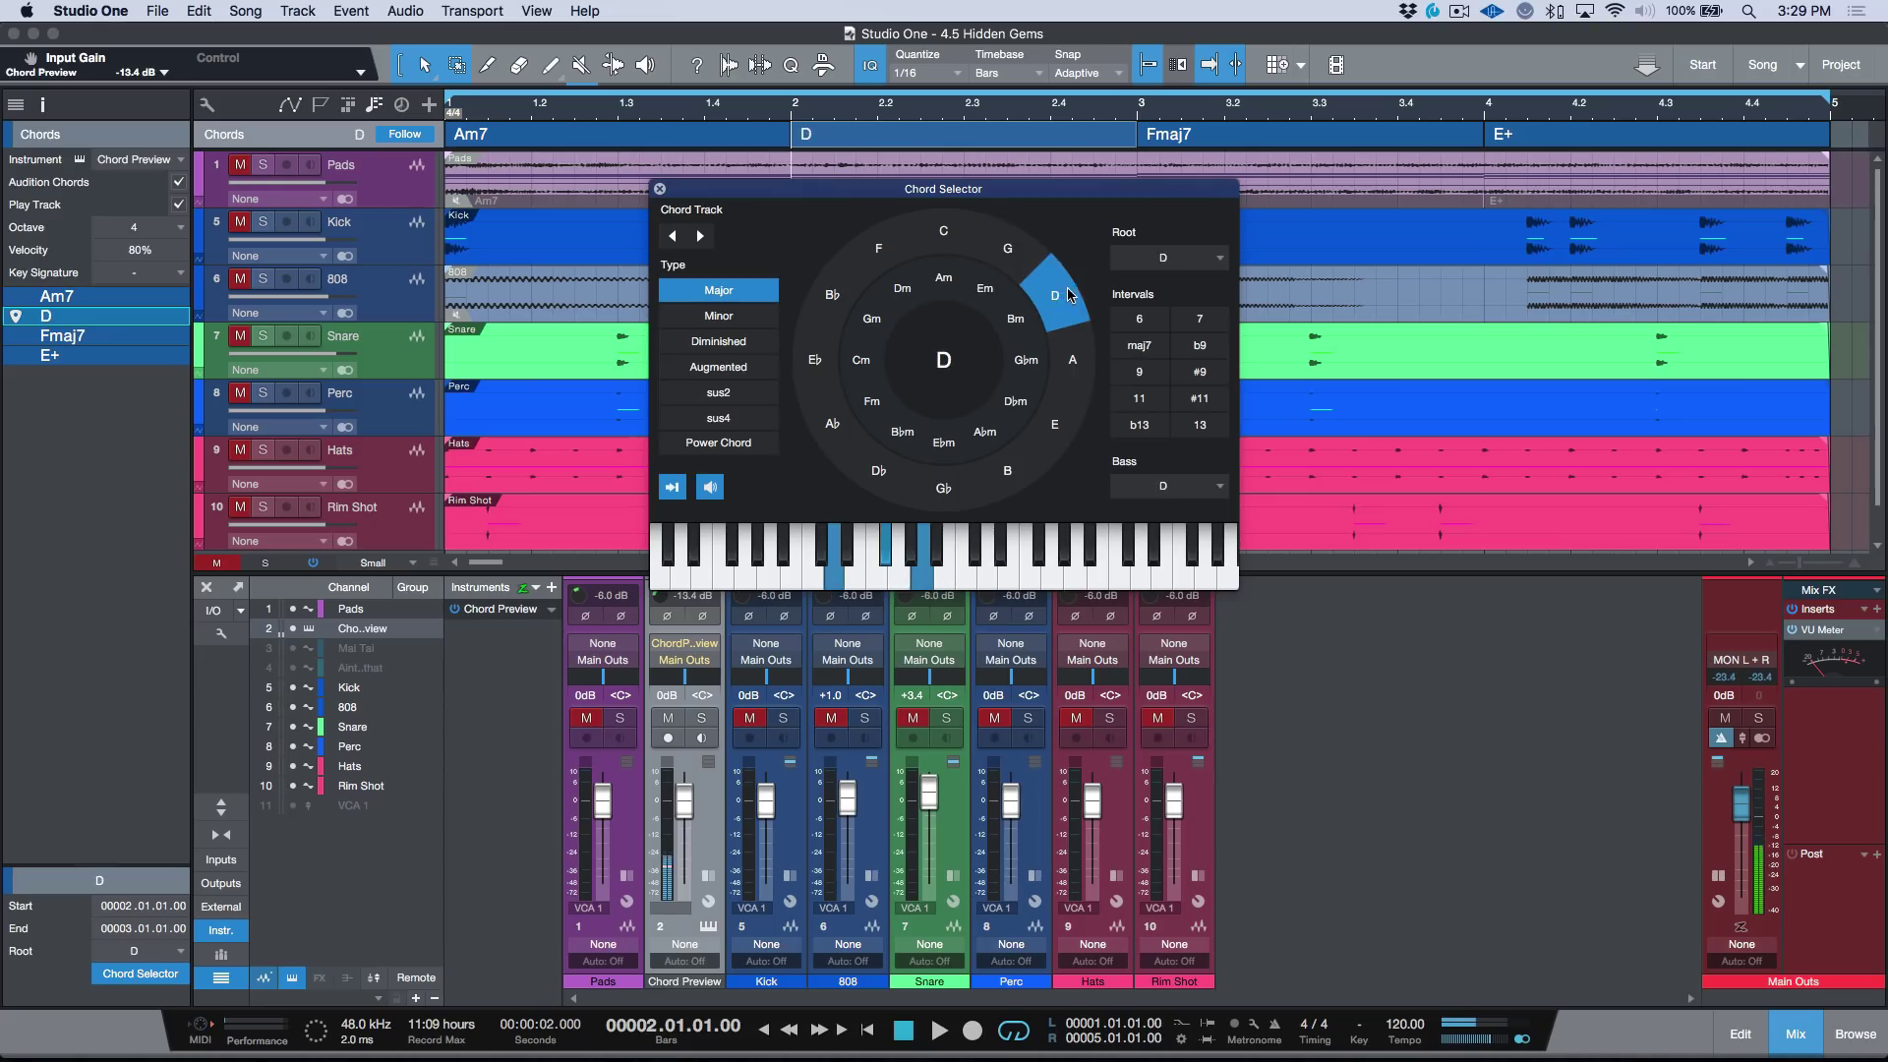
click(659, 189)
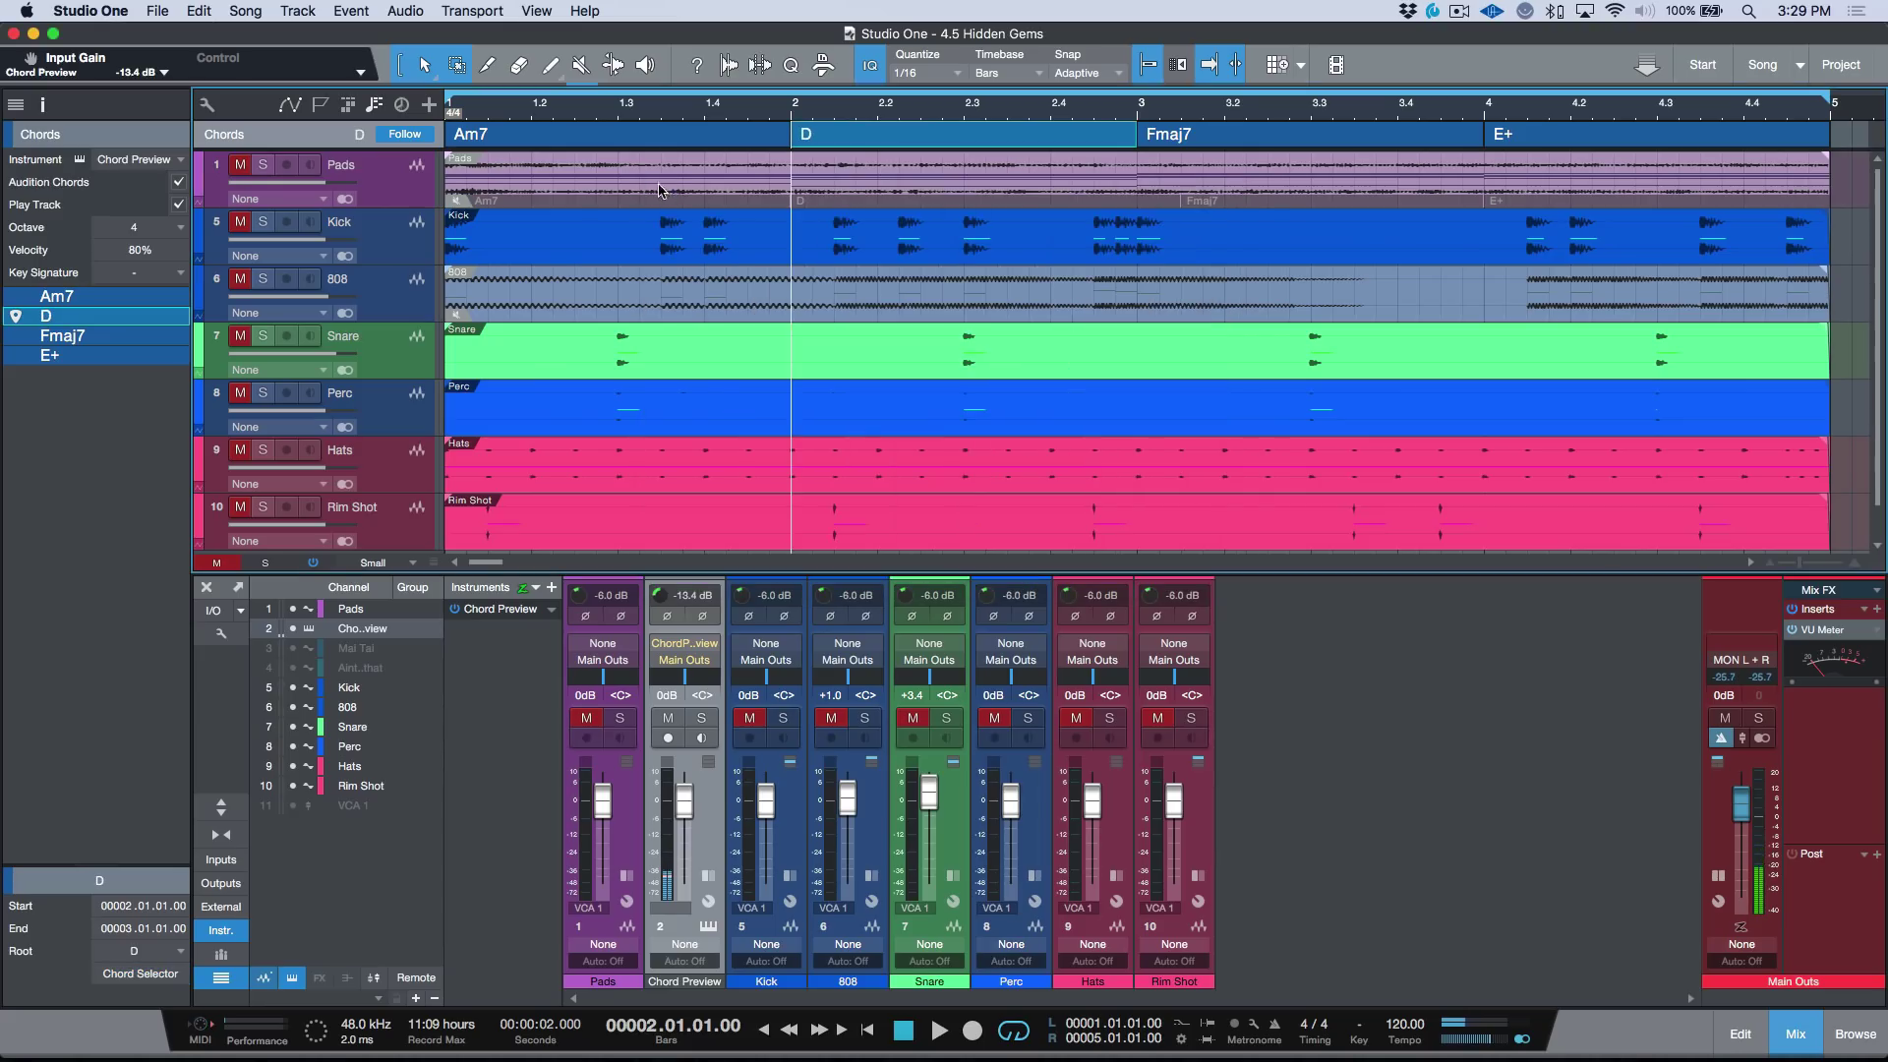
Unmute the Kick and Snare tracks and play the song from the start to hear them with the chords
click(240, 221)
click(240, 335)
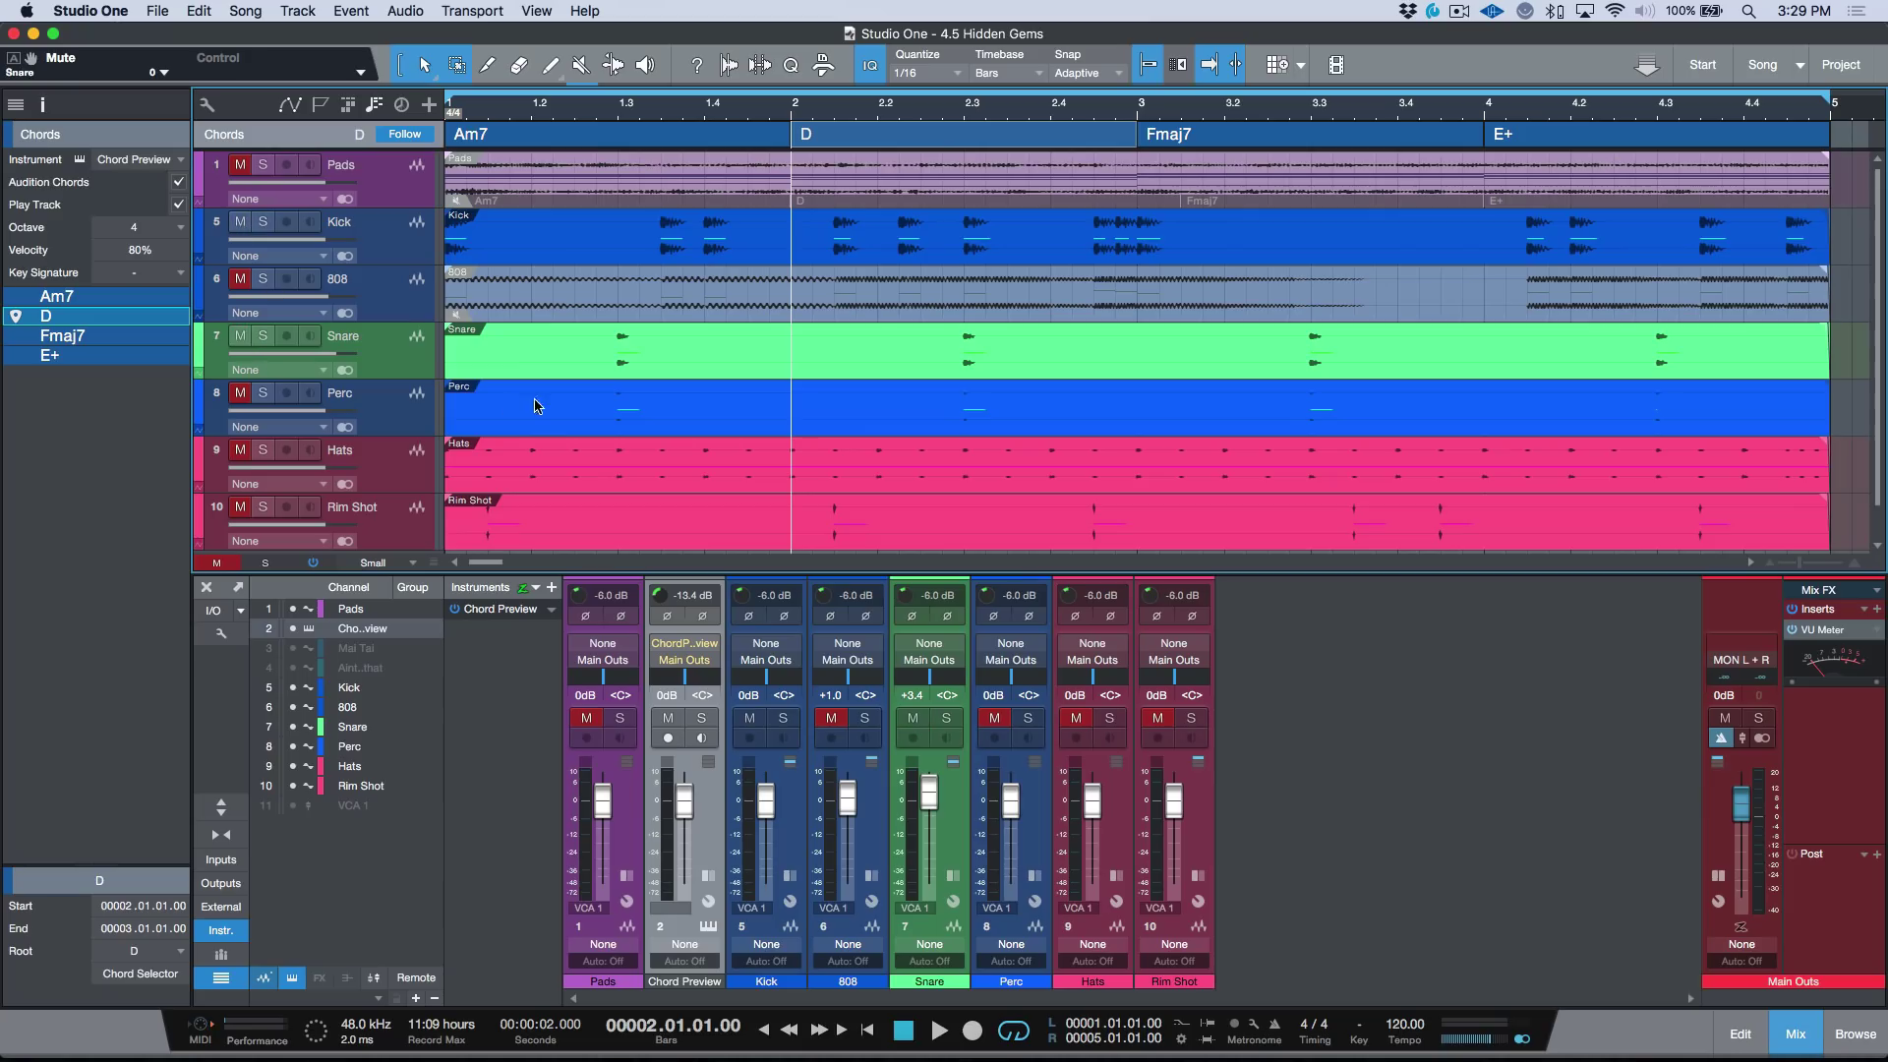
key(Home)
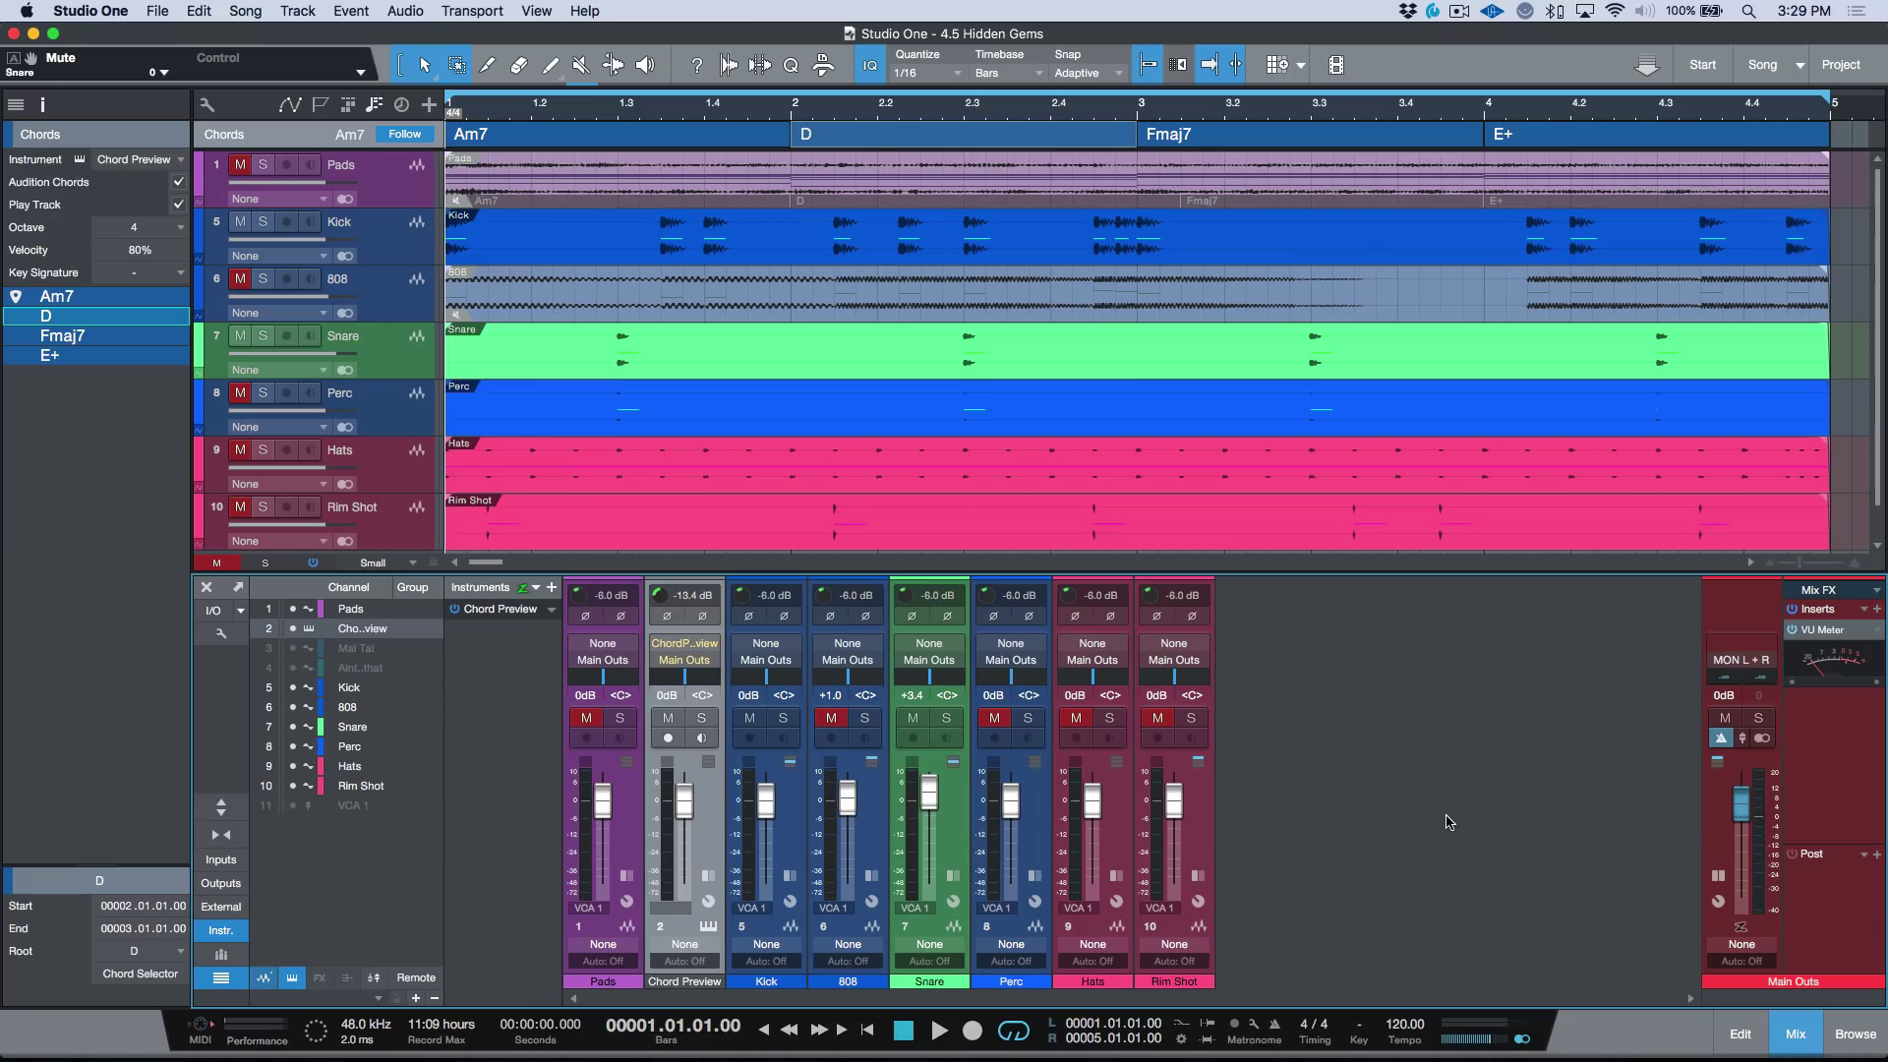
key(space)
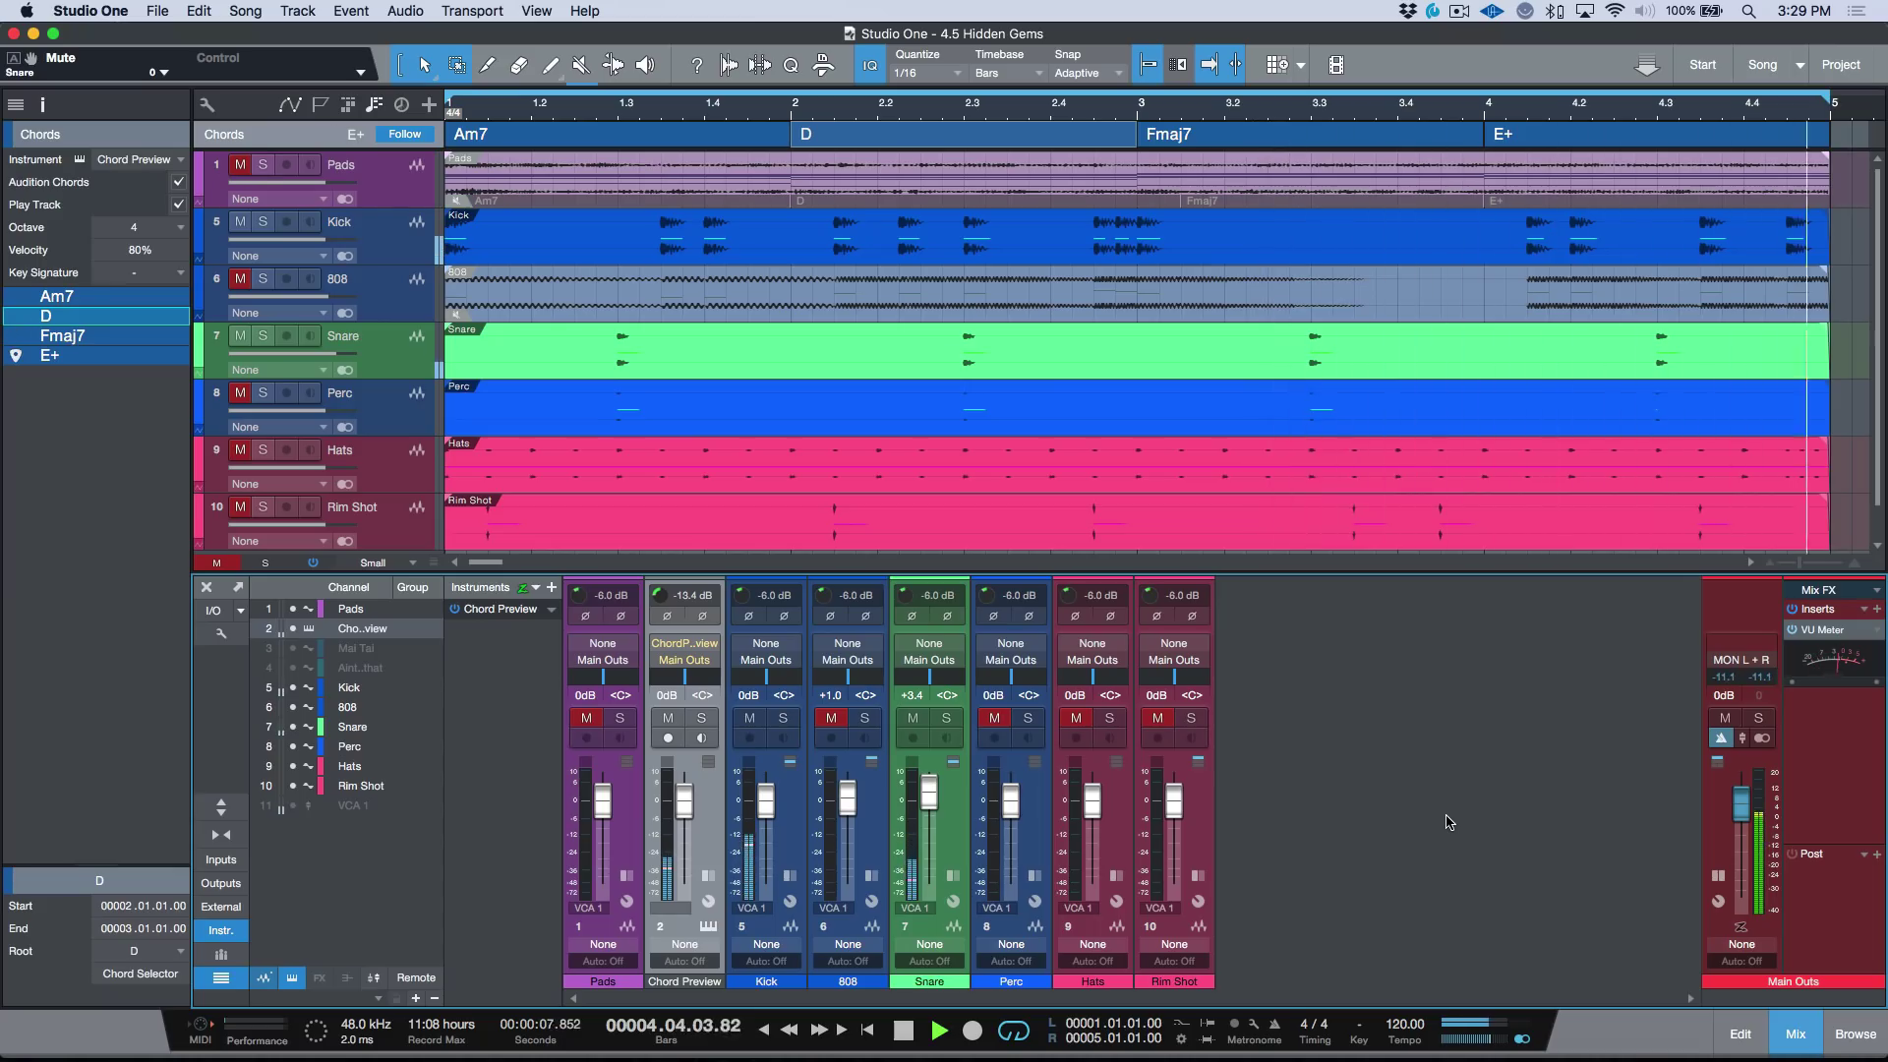
key(space)
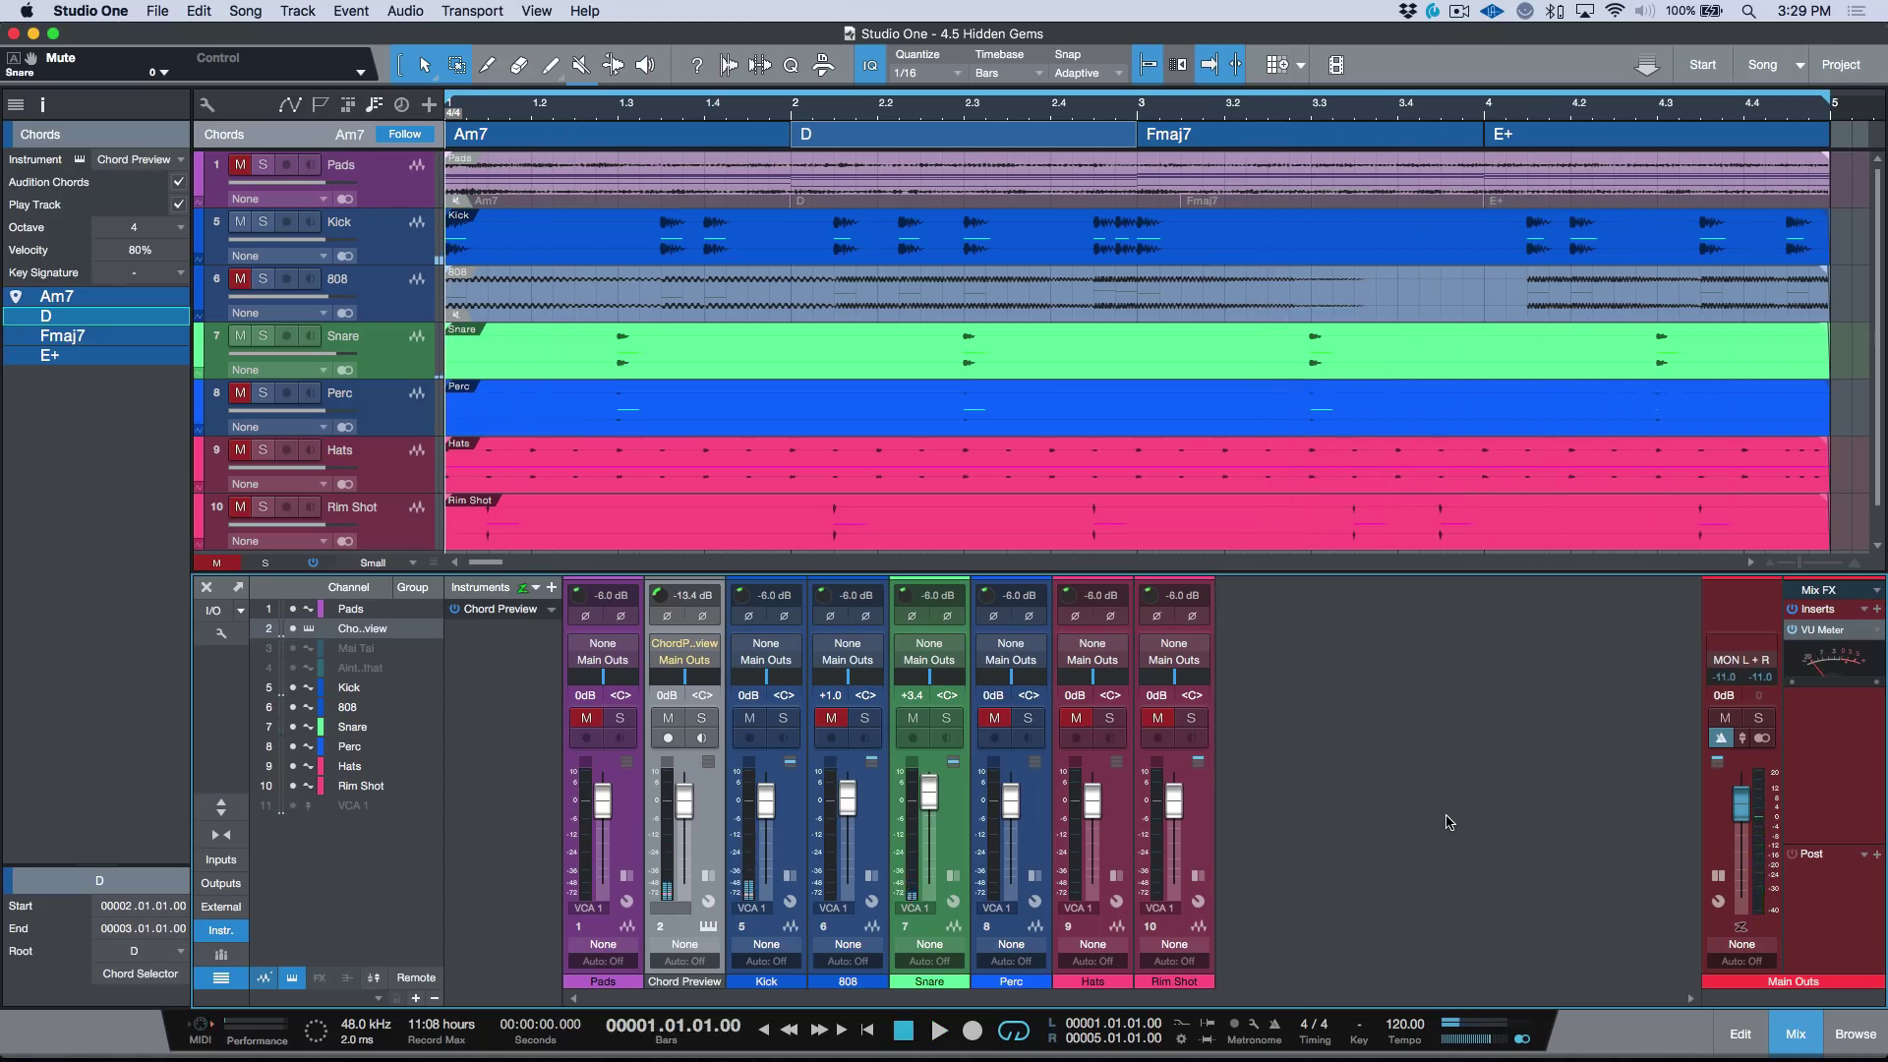
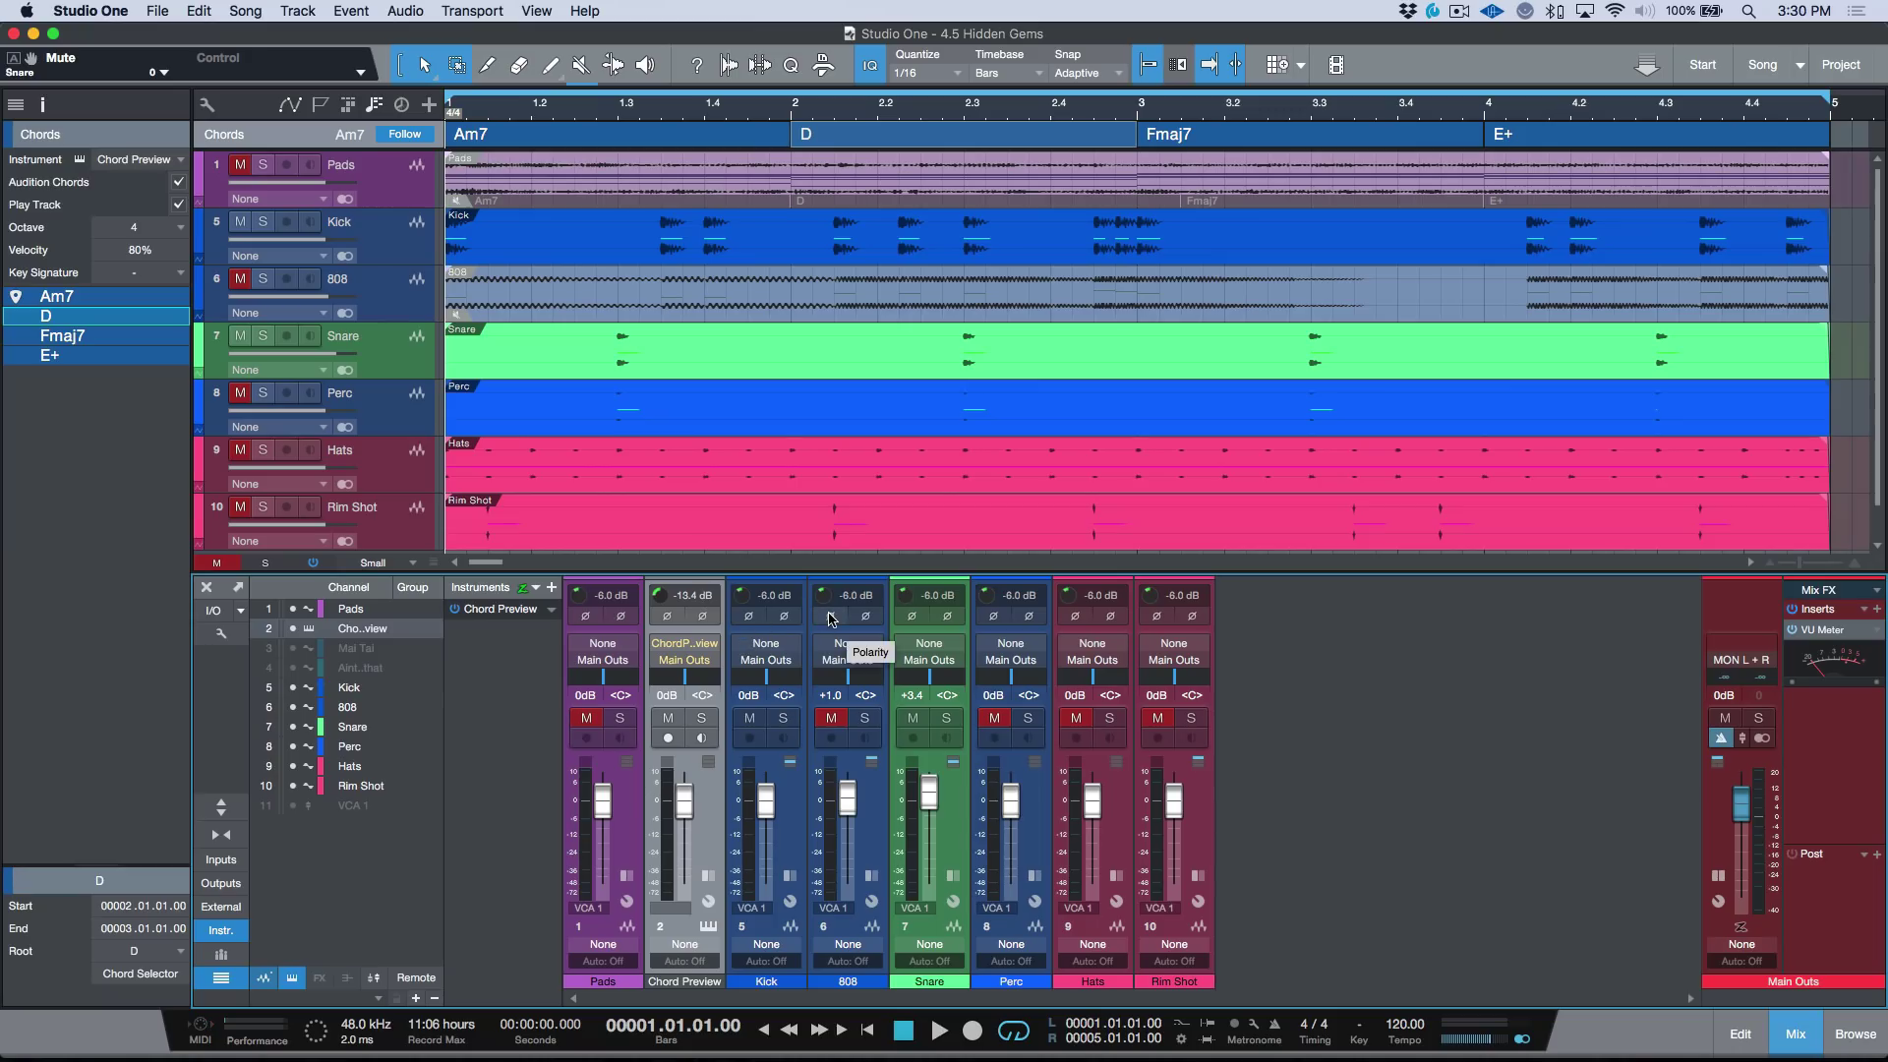
Turn on Channel notes in the console options so every mixer channel shows a notes area, and close the options
click(223, 637)
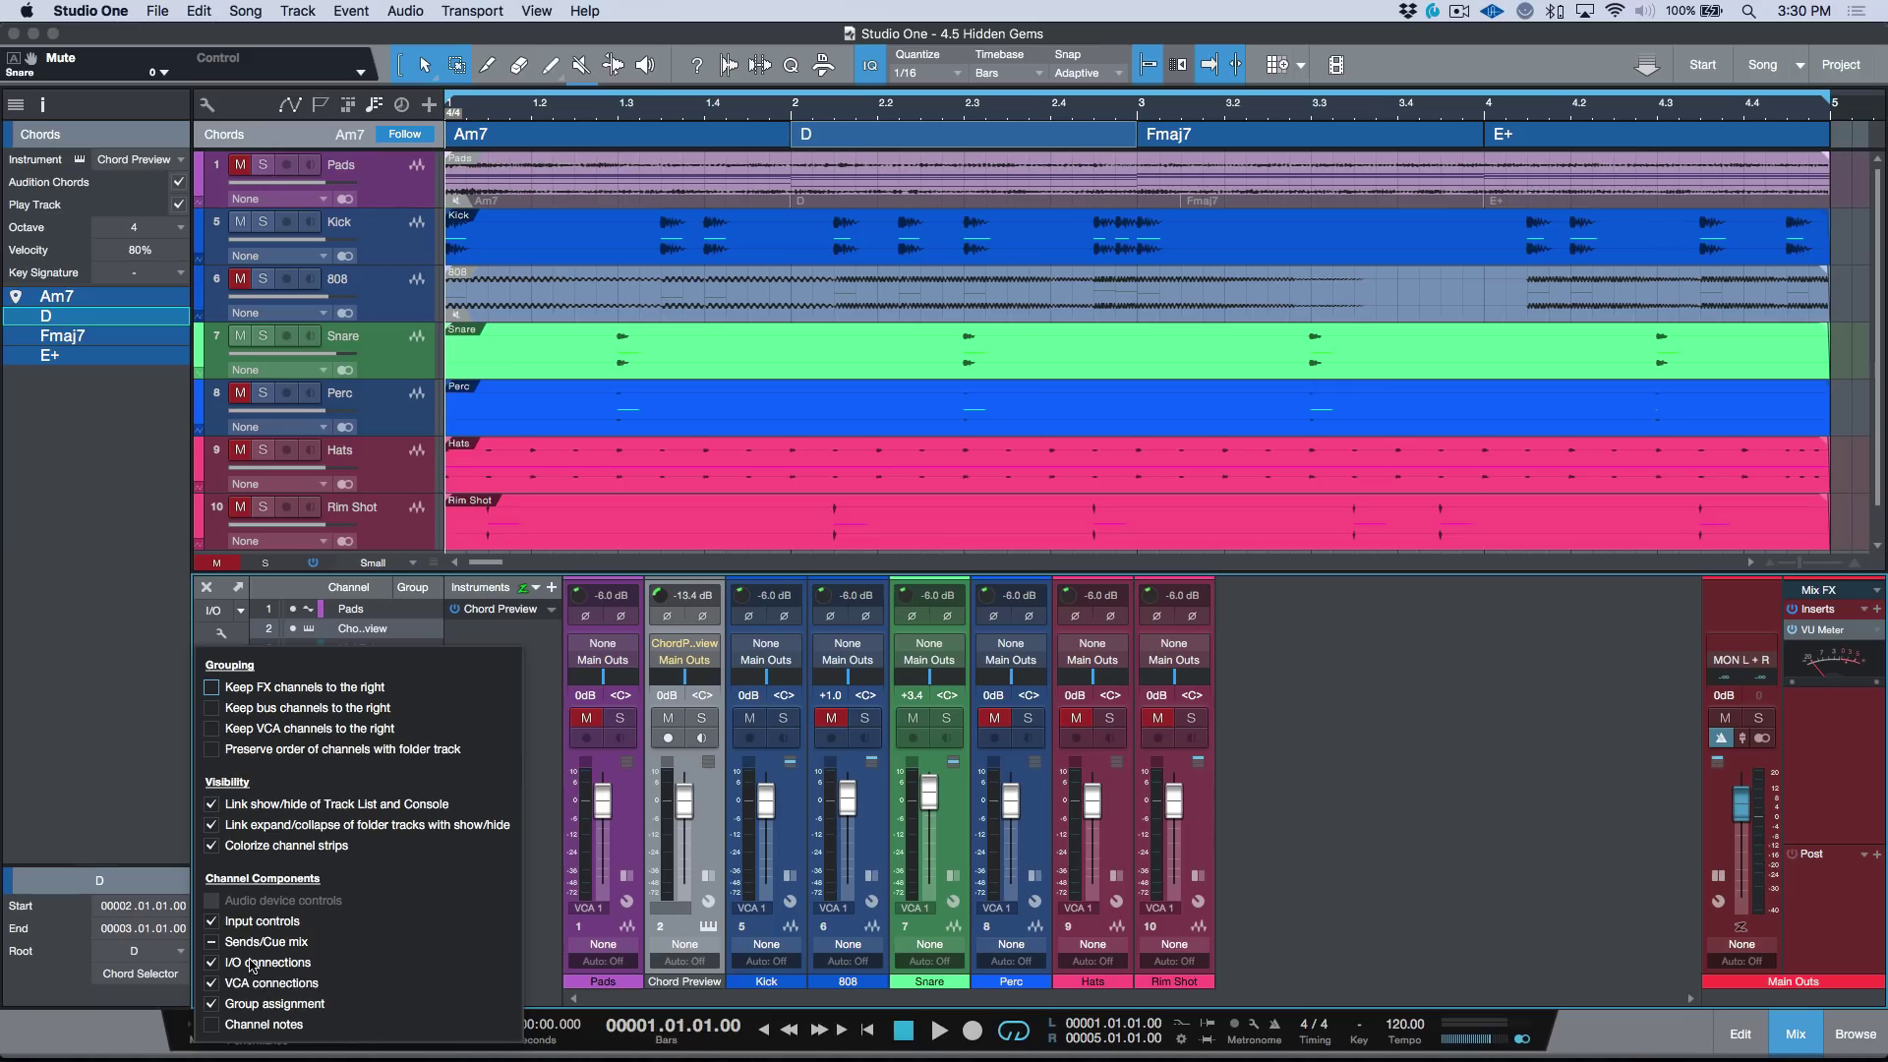
click(218, 1027)
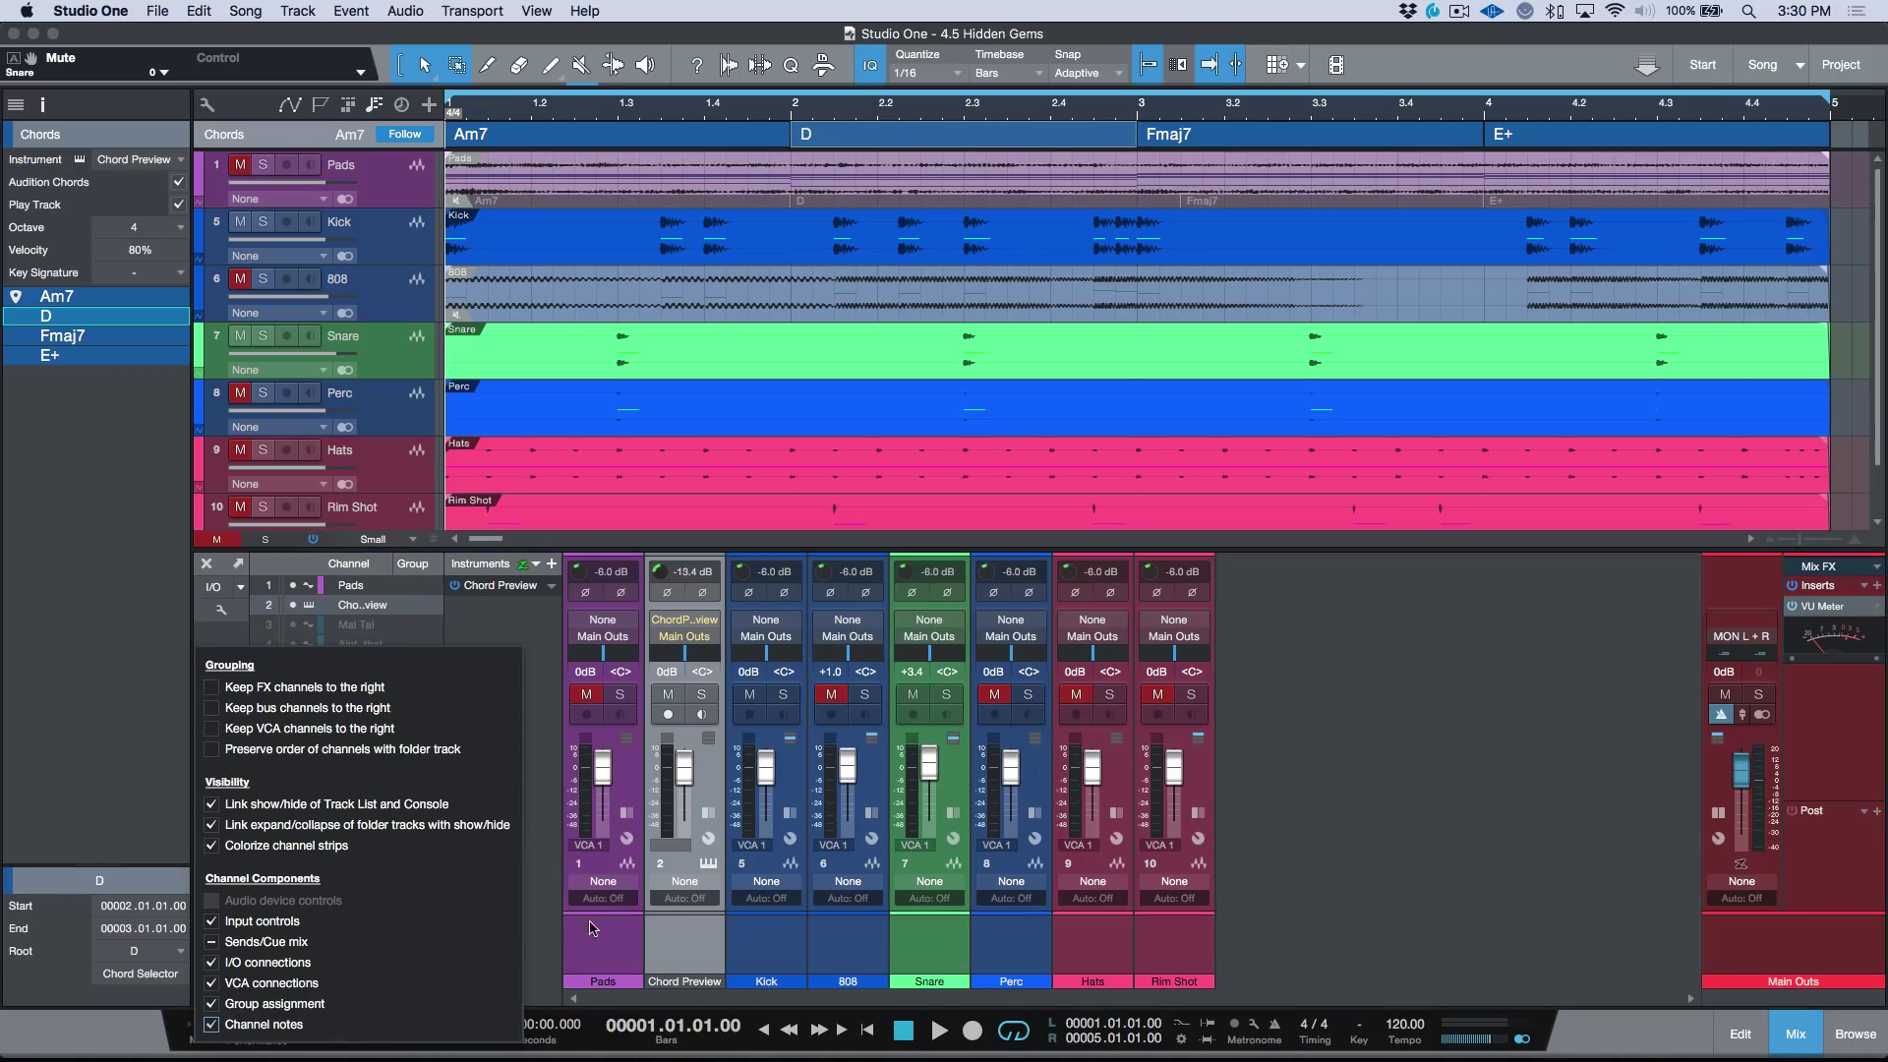
click(1377, 861)
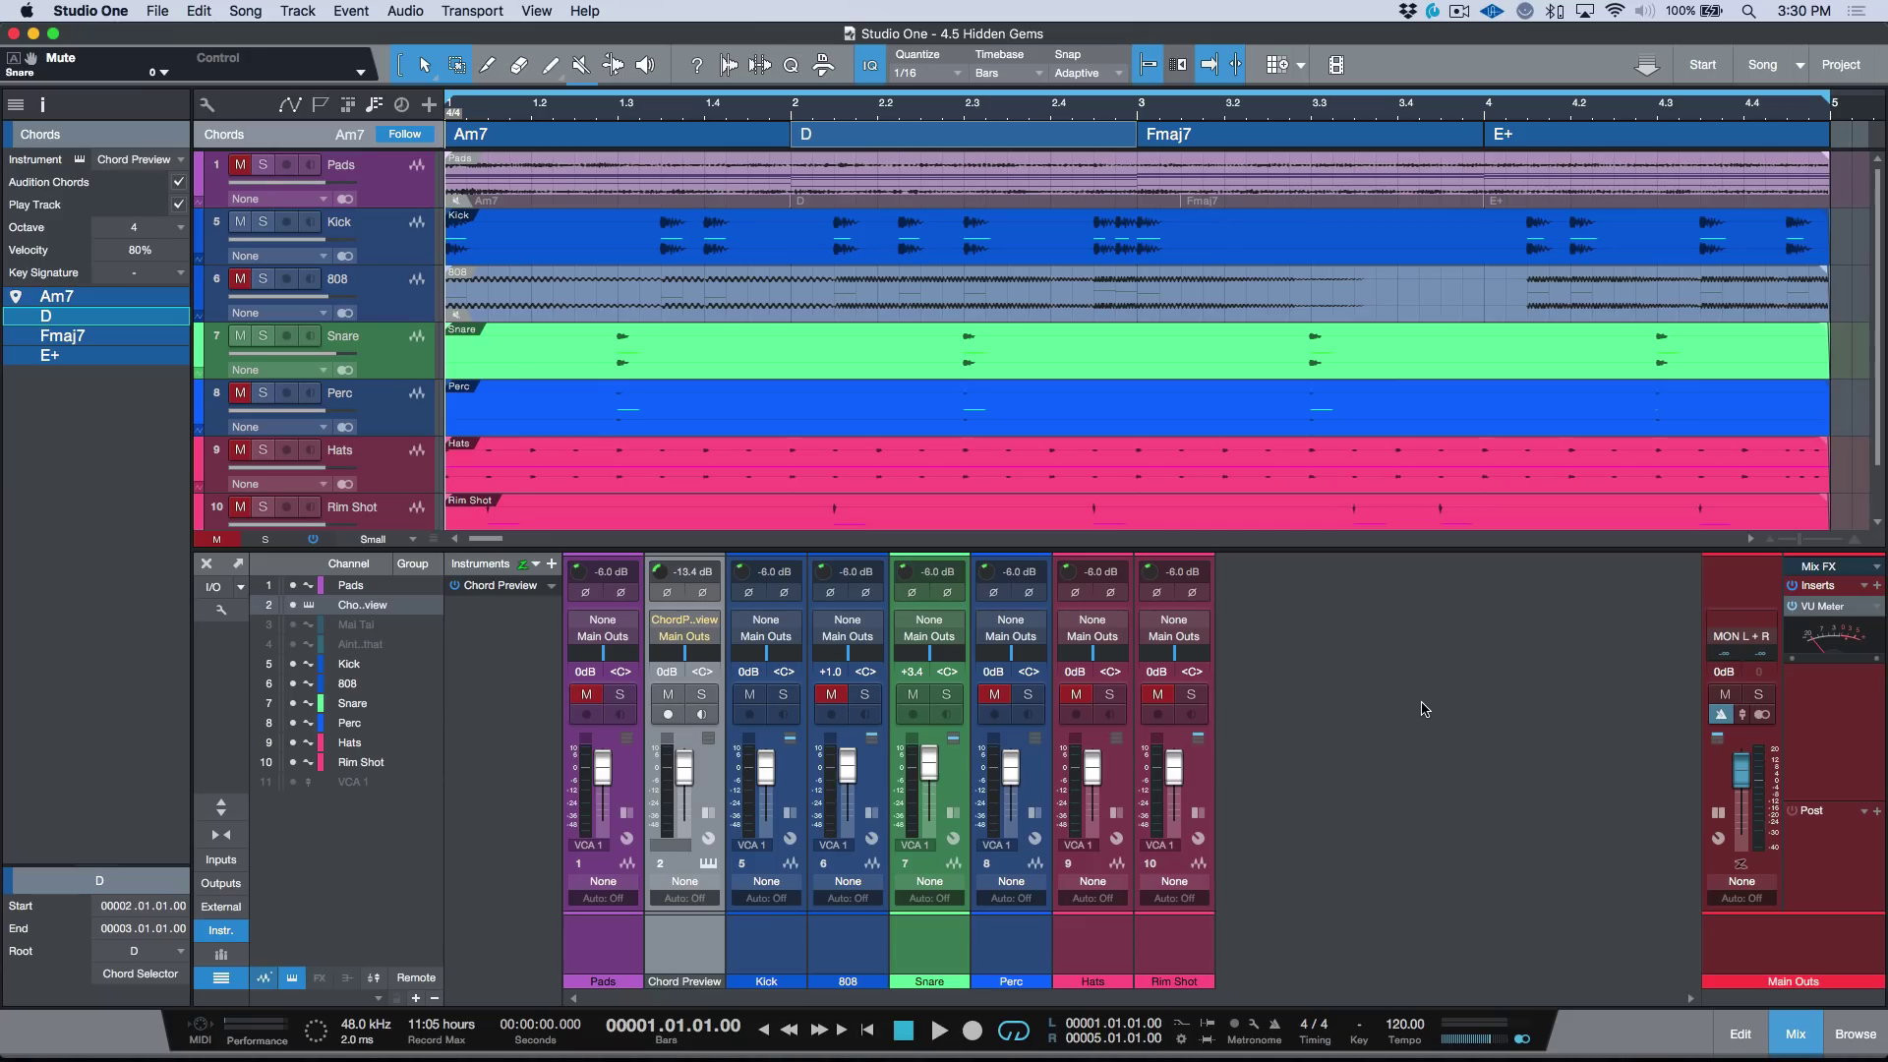
Review the console's channel component options, and restore the input controls, group assignments and channel notes on the mixer channels
click(234, 615)
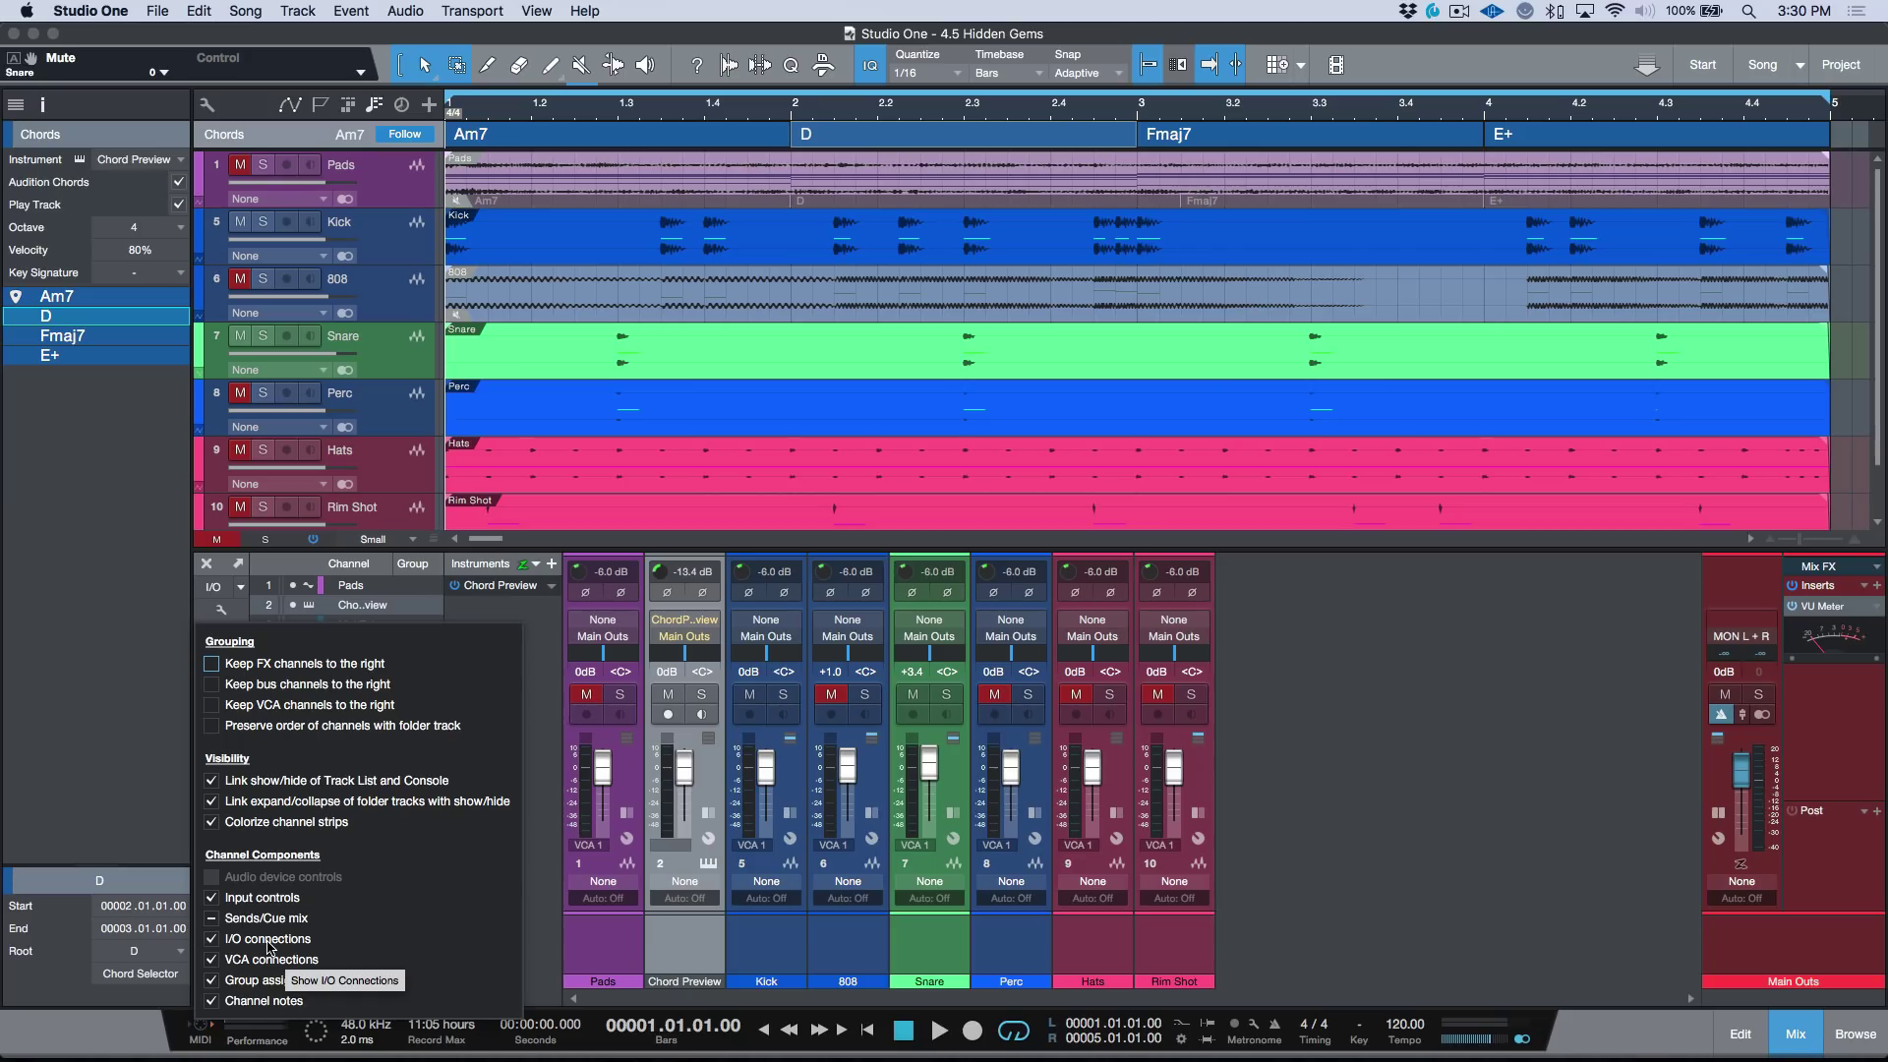
click(1409, 794)
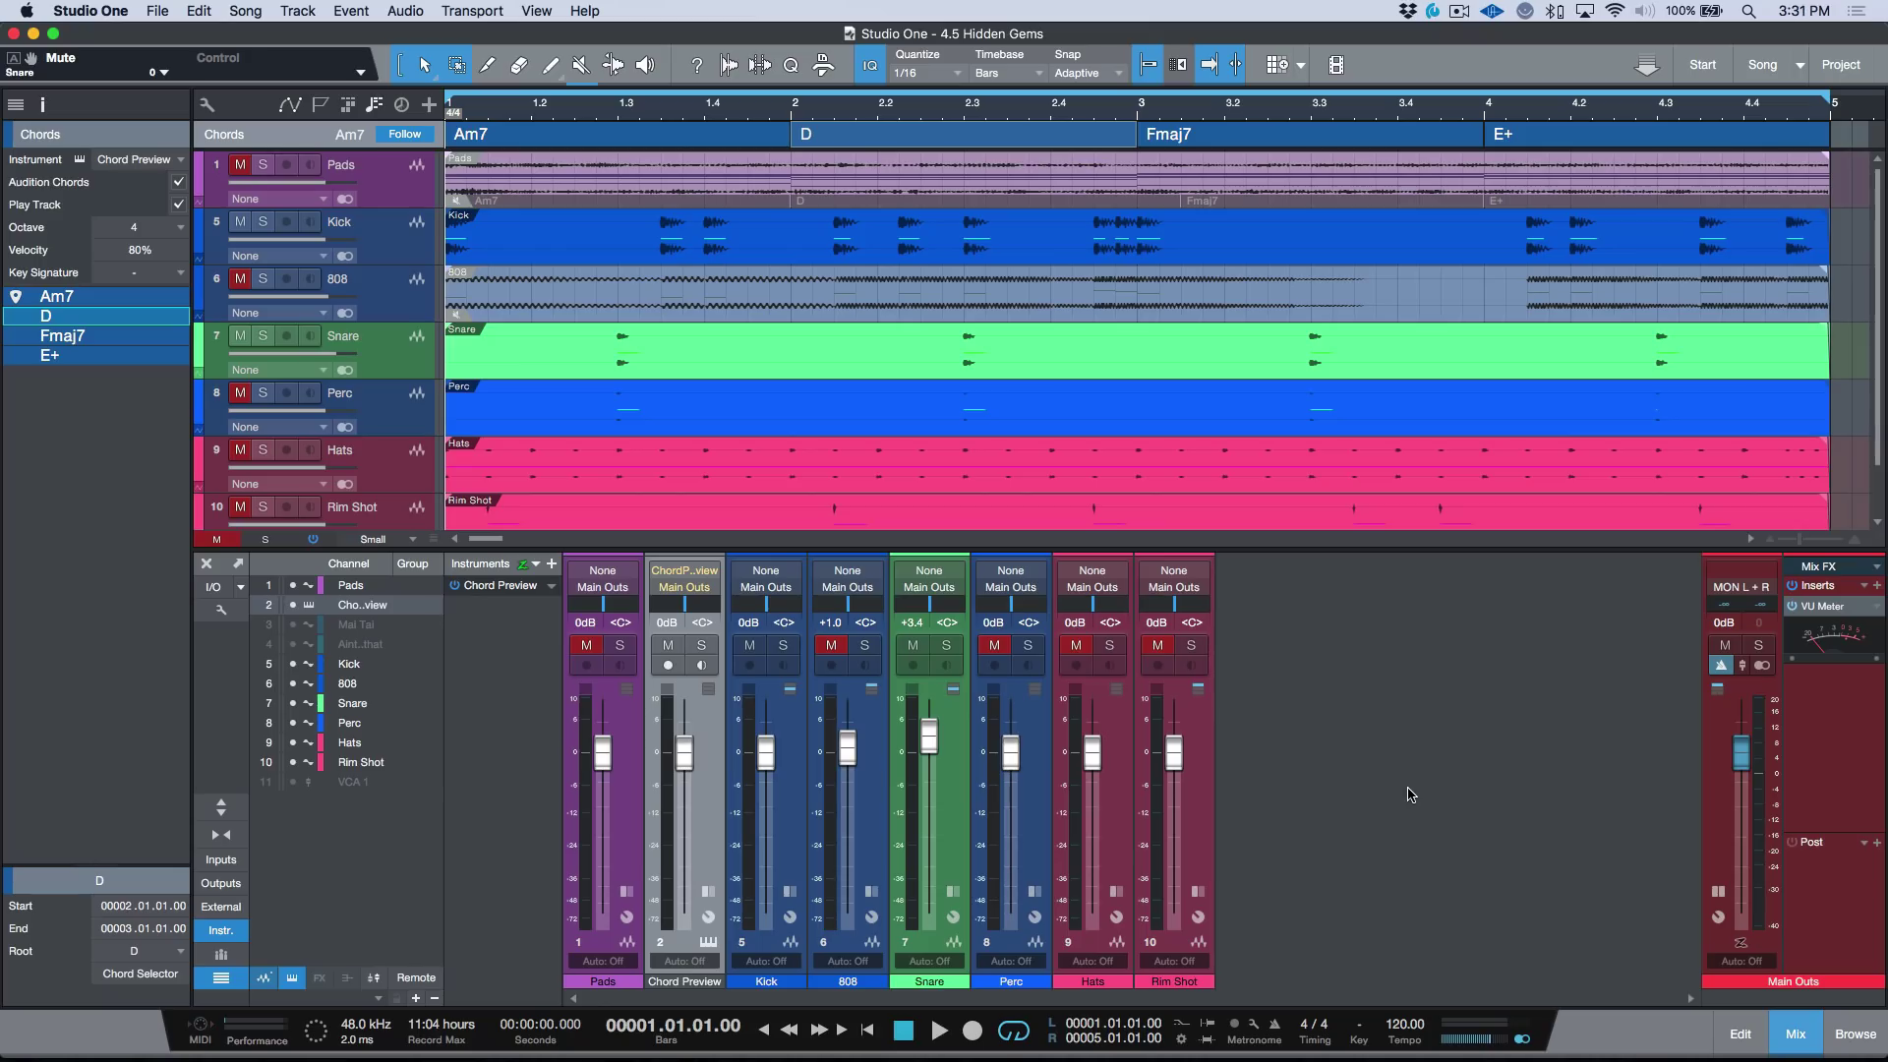
key(shift+i)
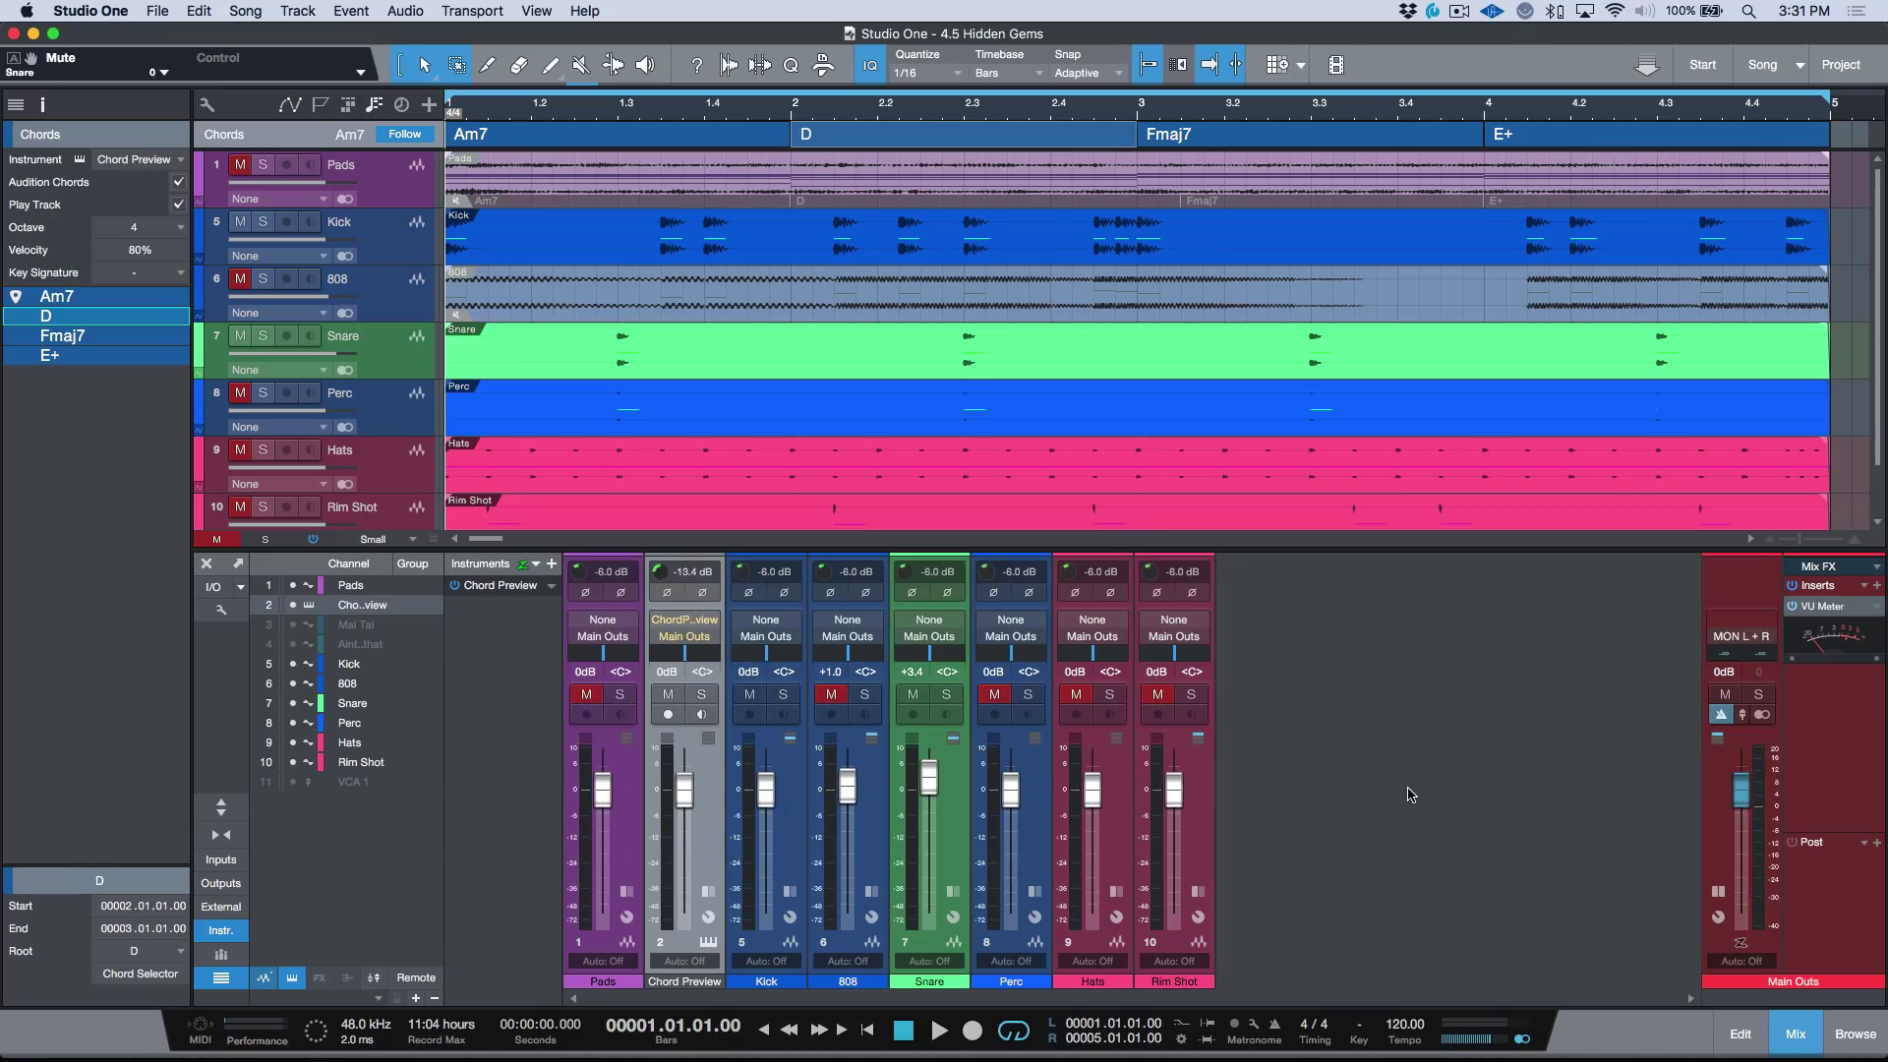
key(shift+g)
key(shift+n)
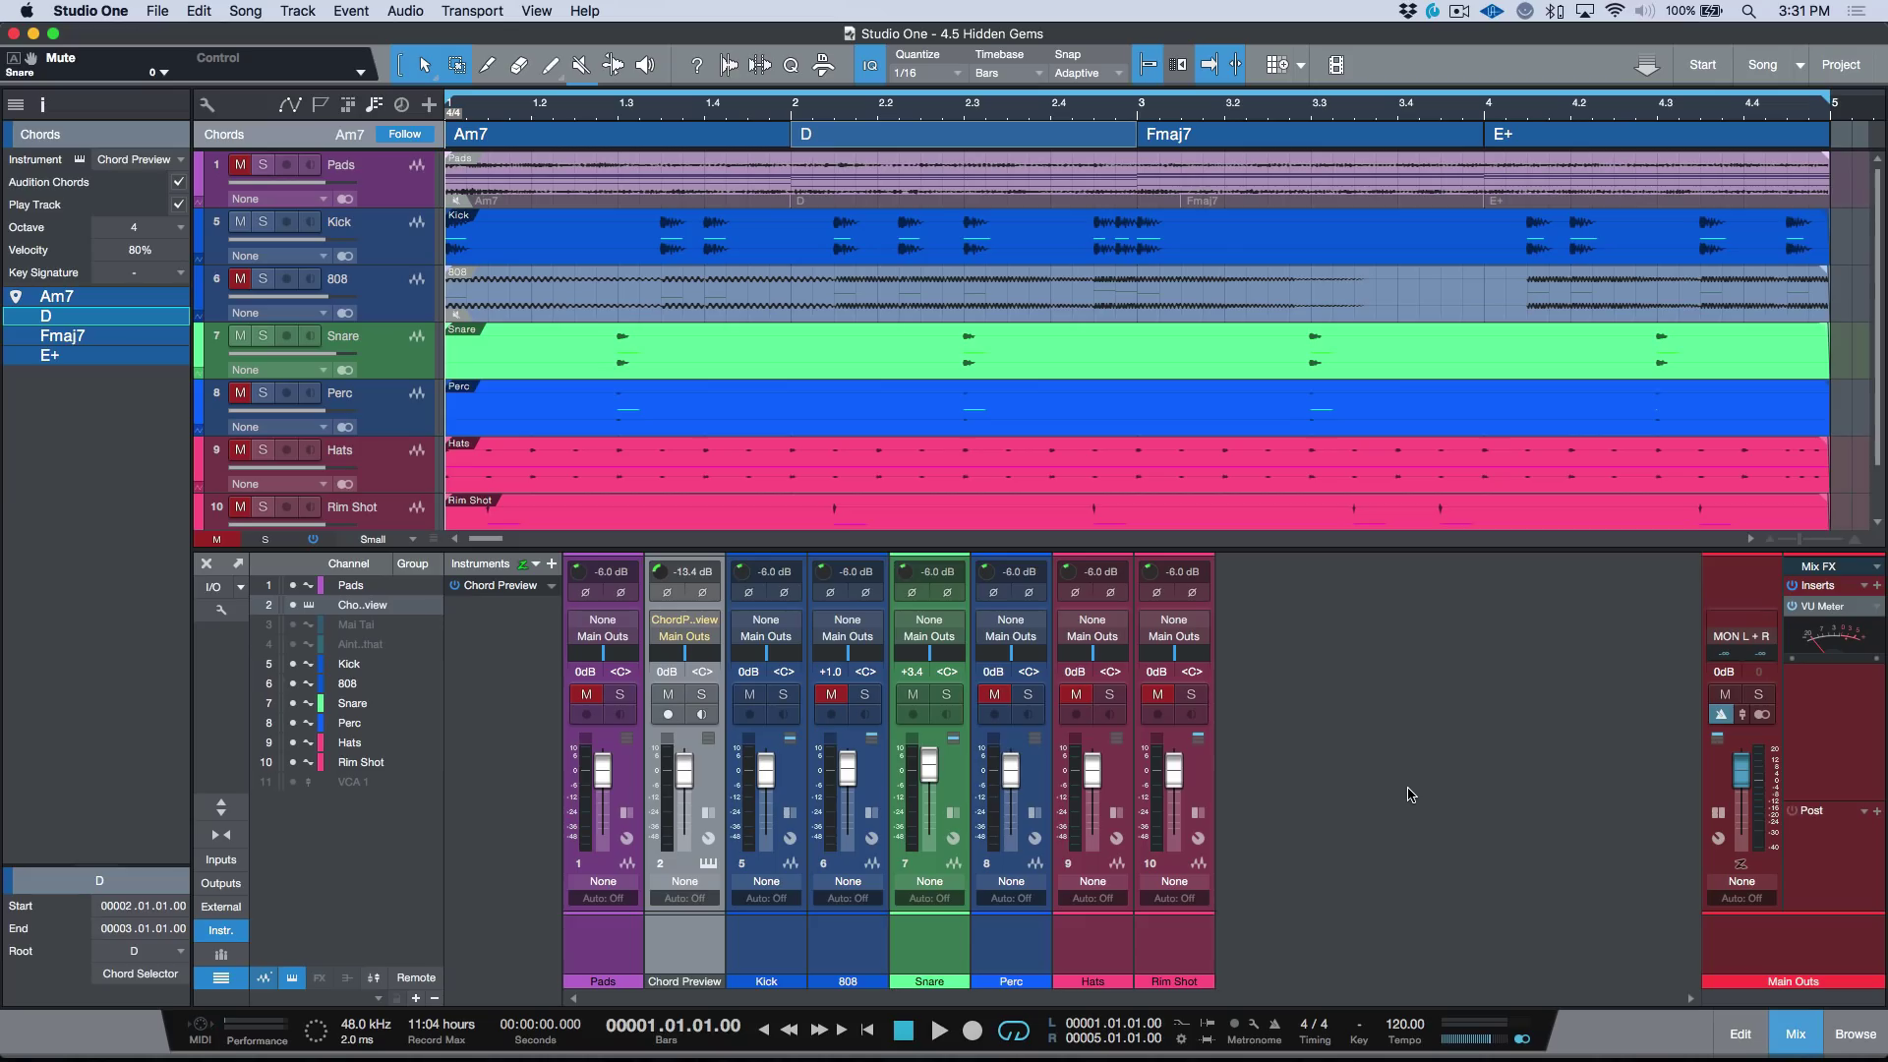
Change the playback device in the audio setup preferences and confirm the preferences
key(super+comma)
click(611, 157)
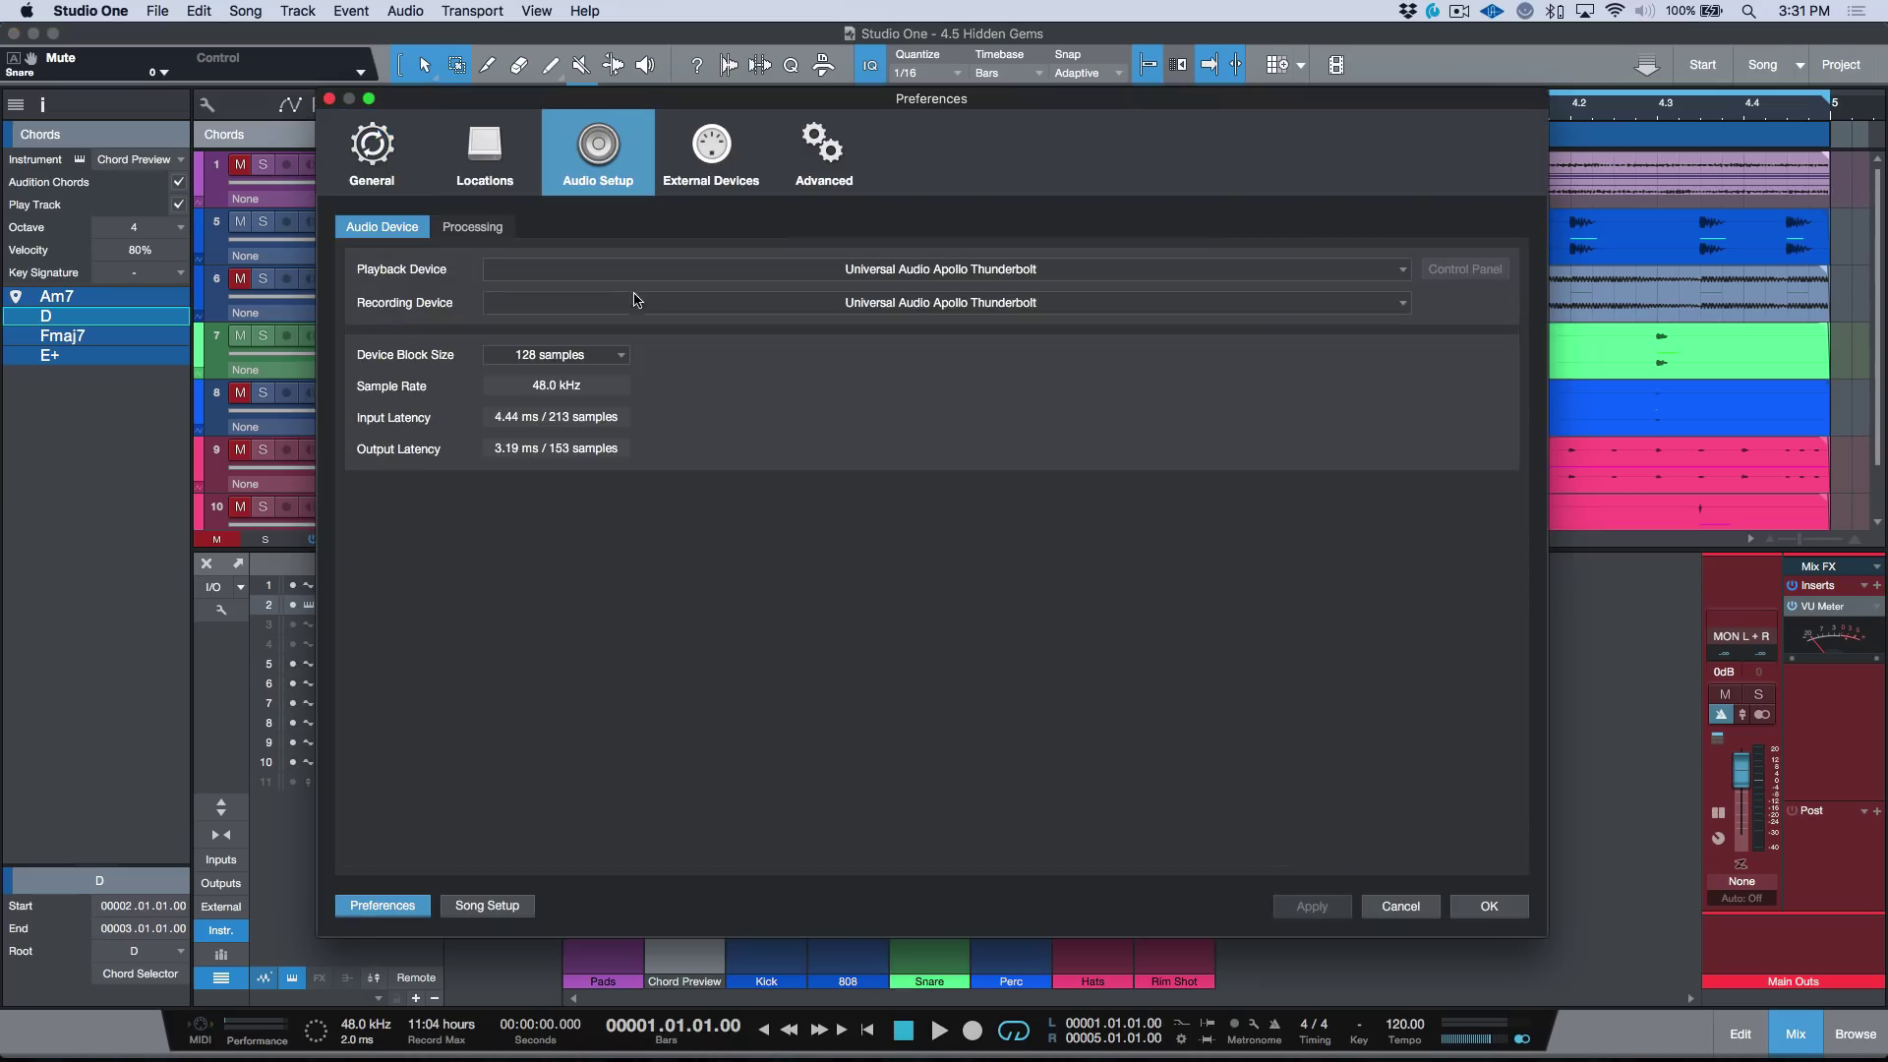
click(774, 270)
key(Escape)
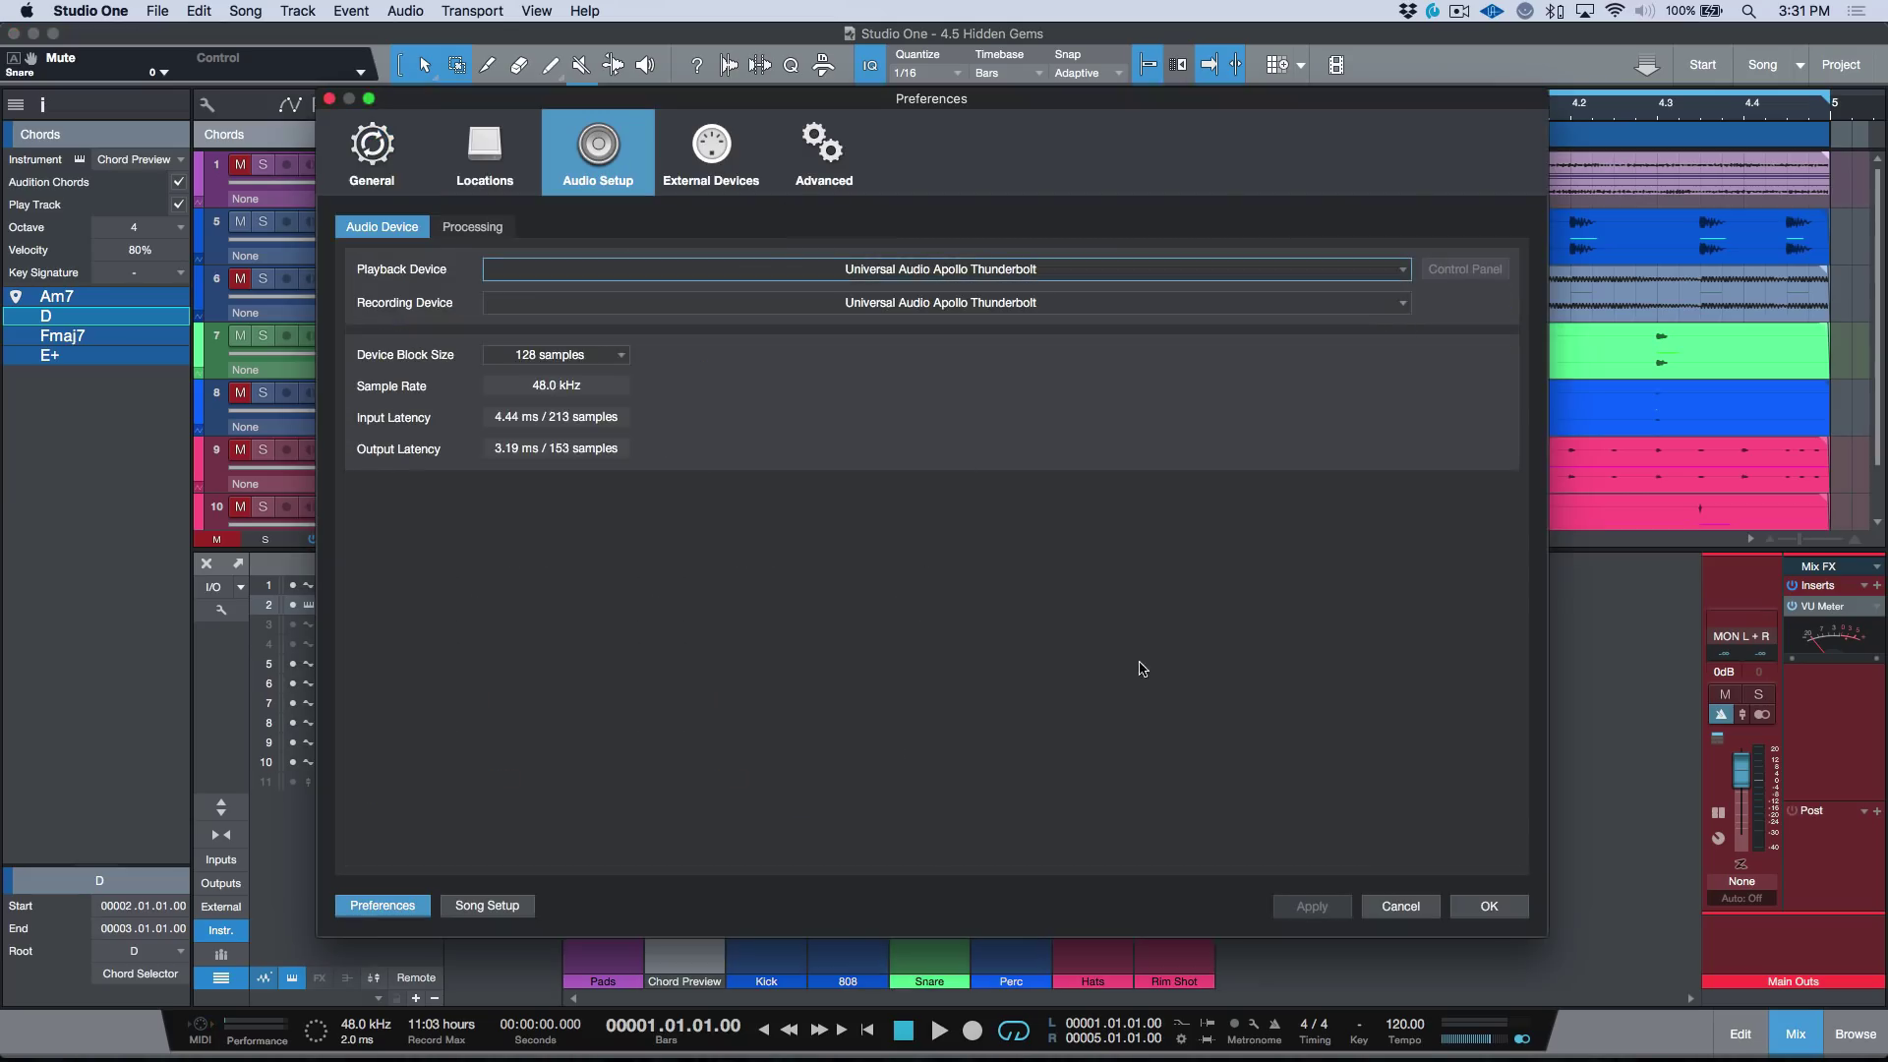
click(1489, 906)
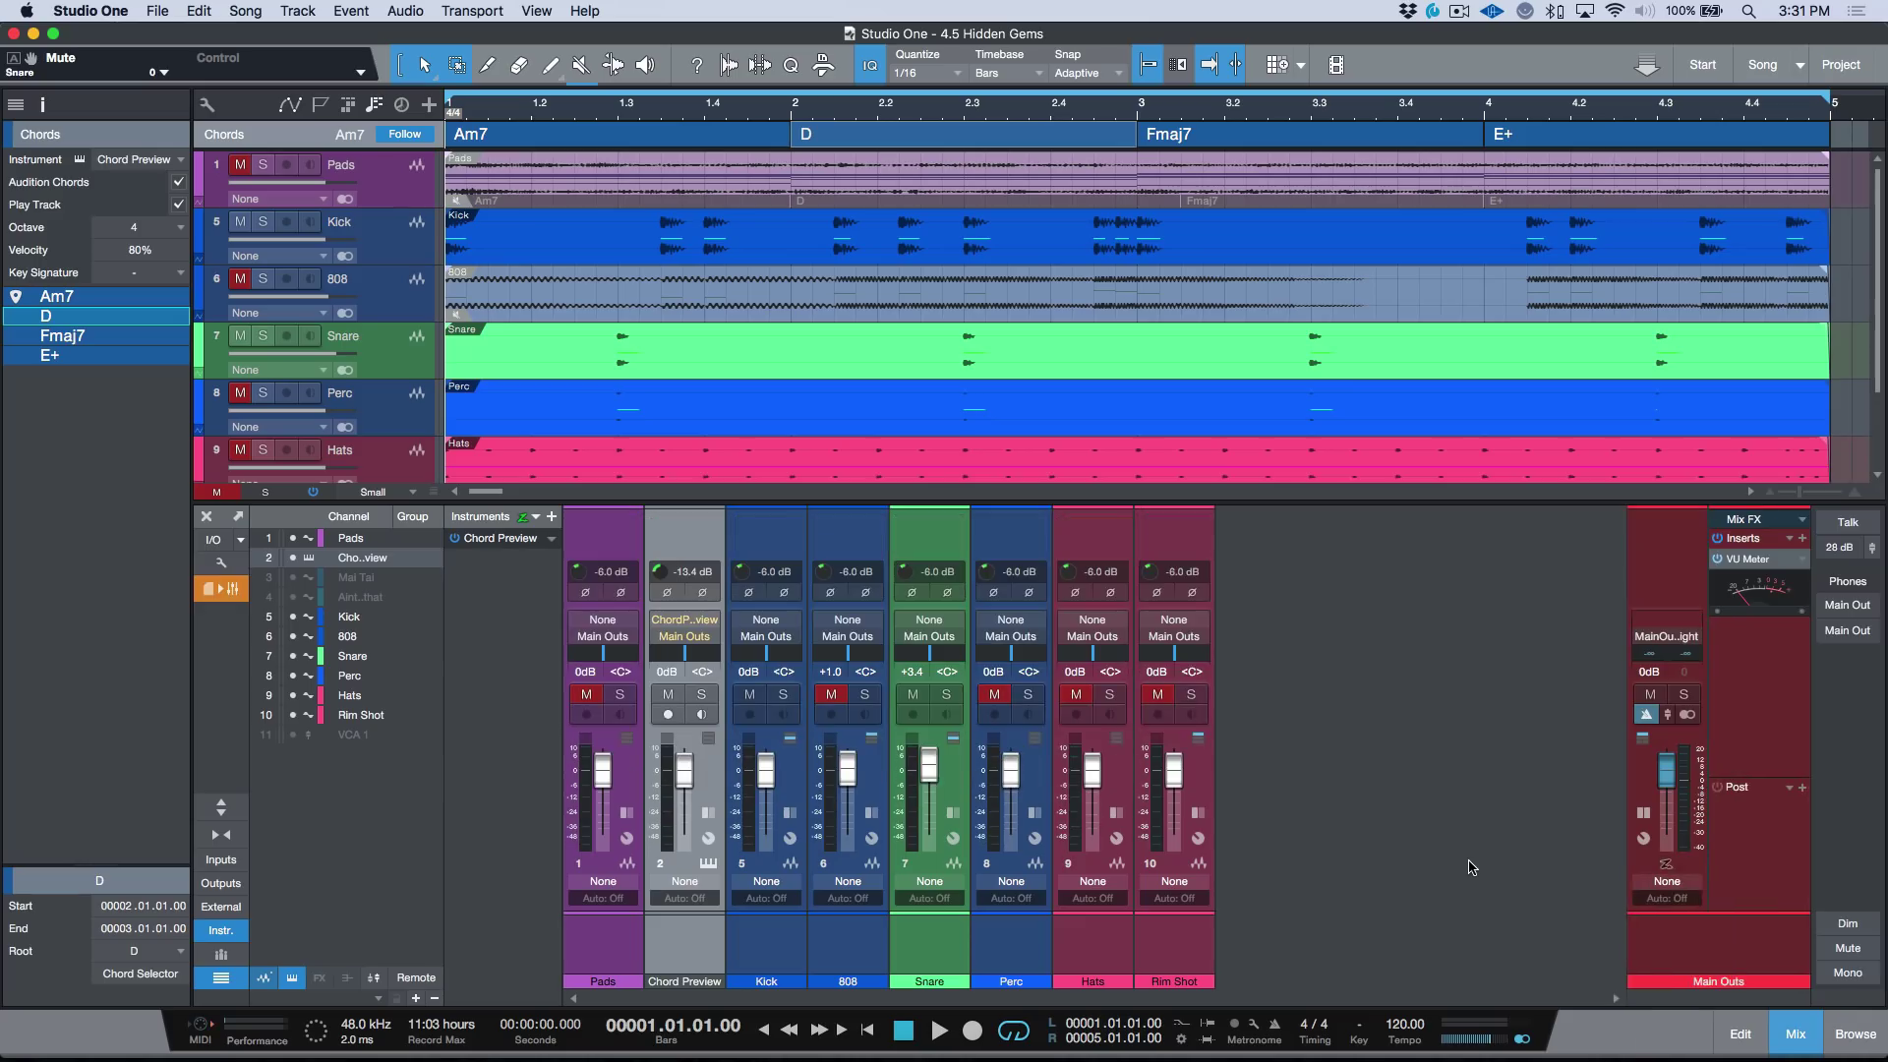
Assign Input 6 to the Kick channel and Input 8 to the 808 channel as their audio inputs
click(786, 620)
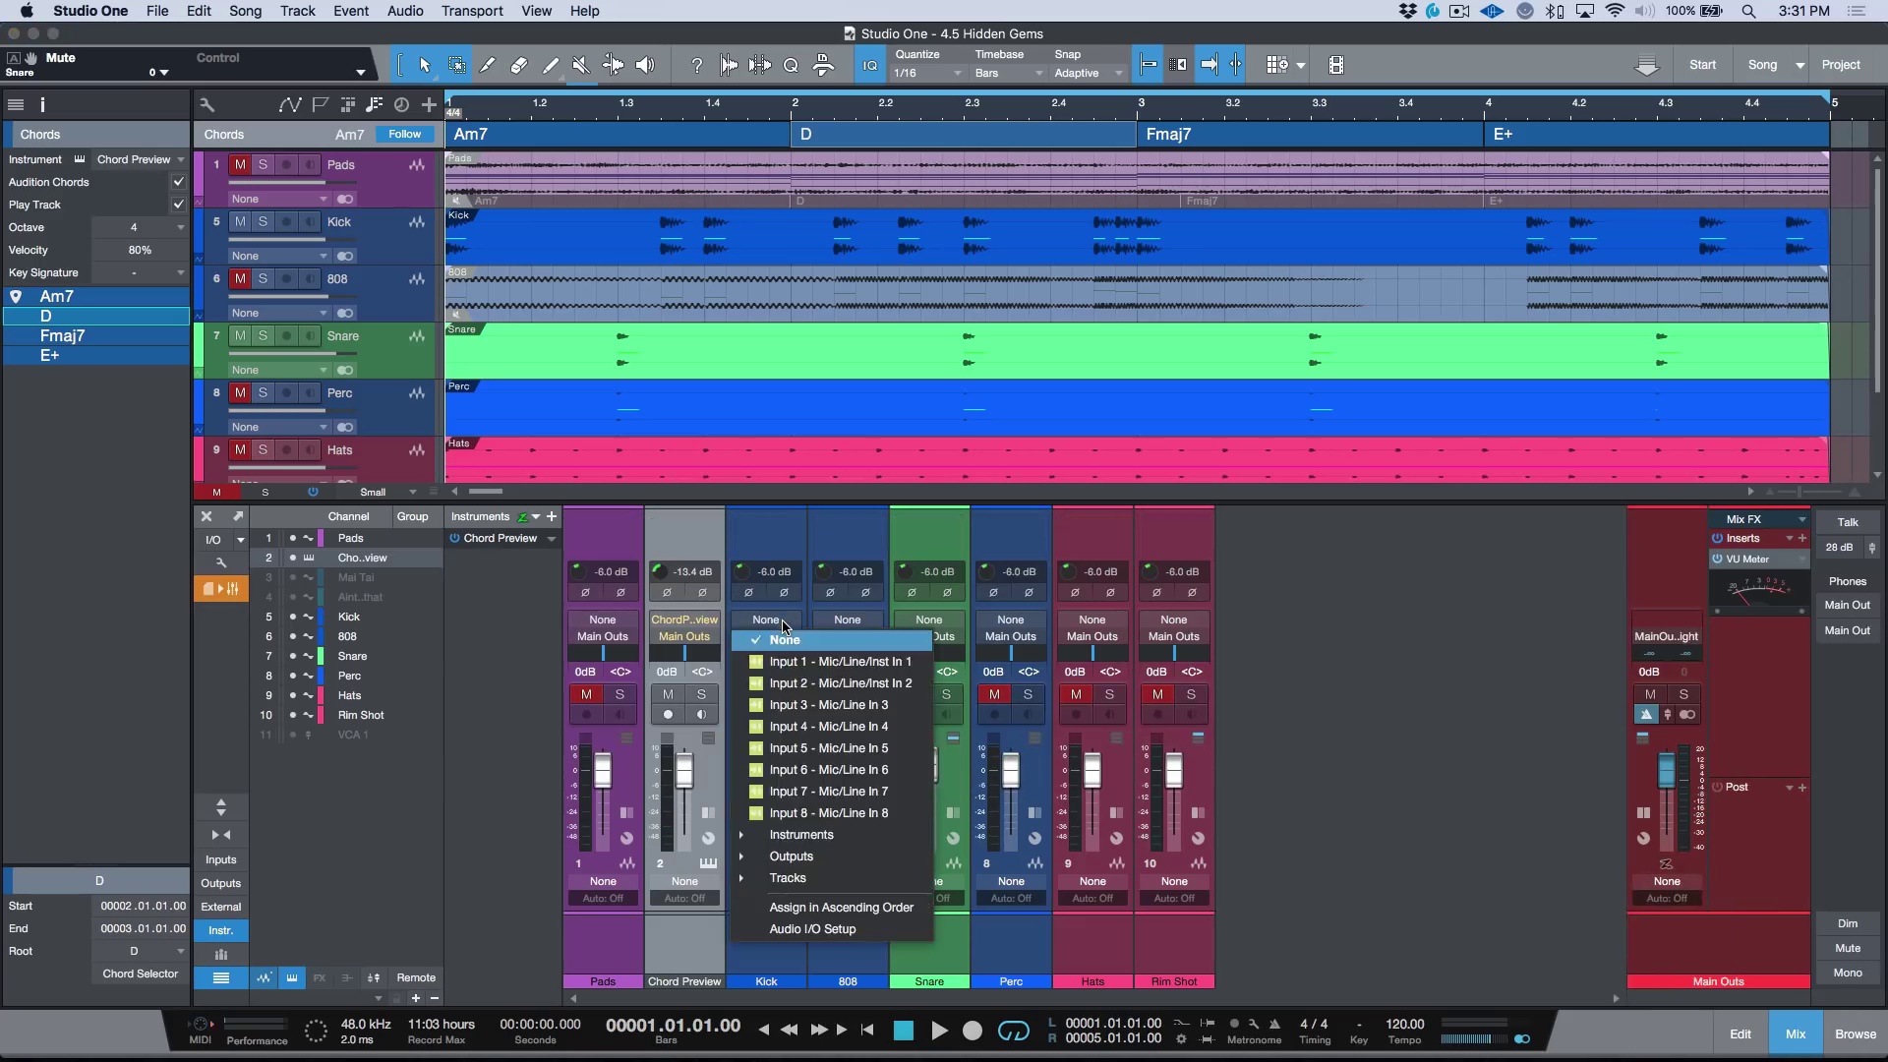
click(822, 769)
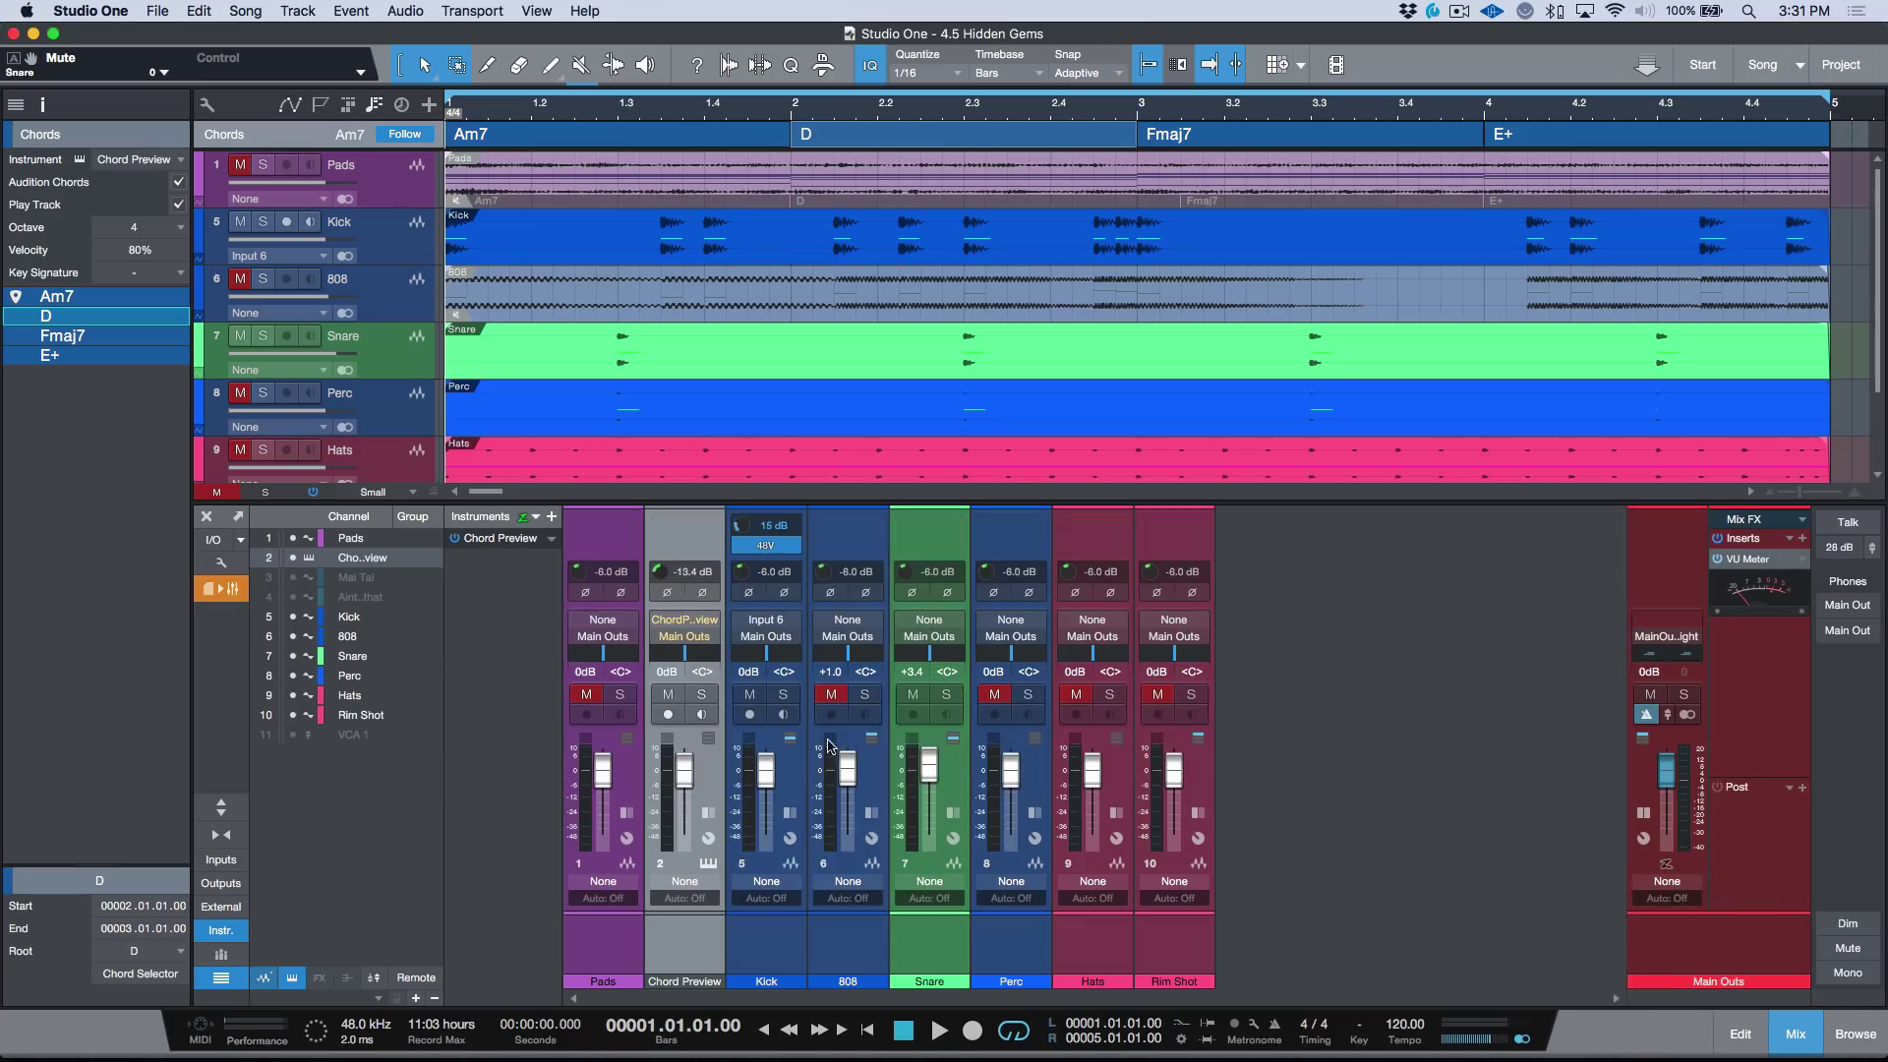
click(855, 625)
click(901, 824)
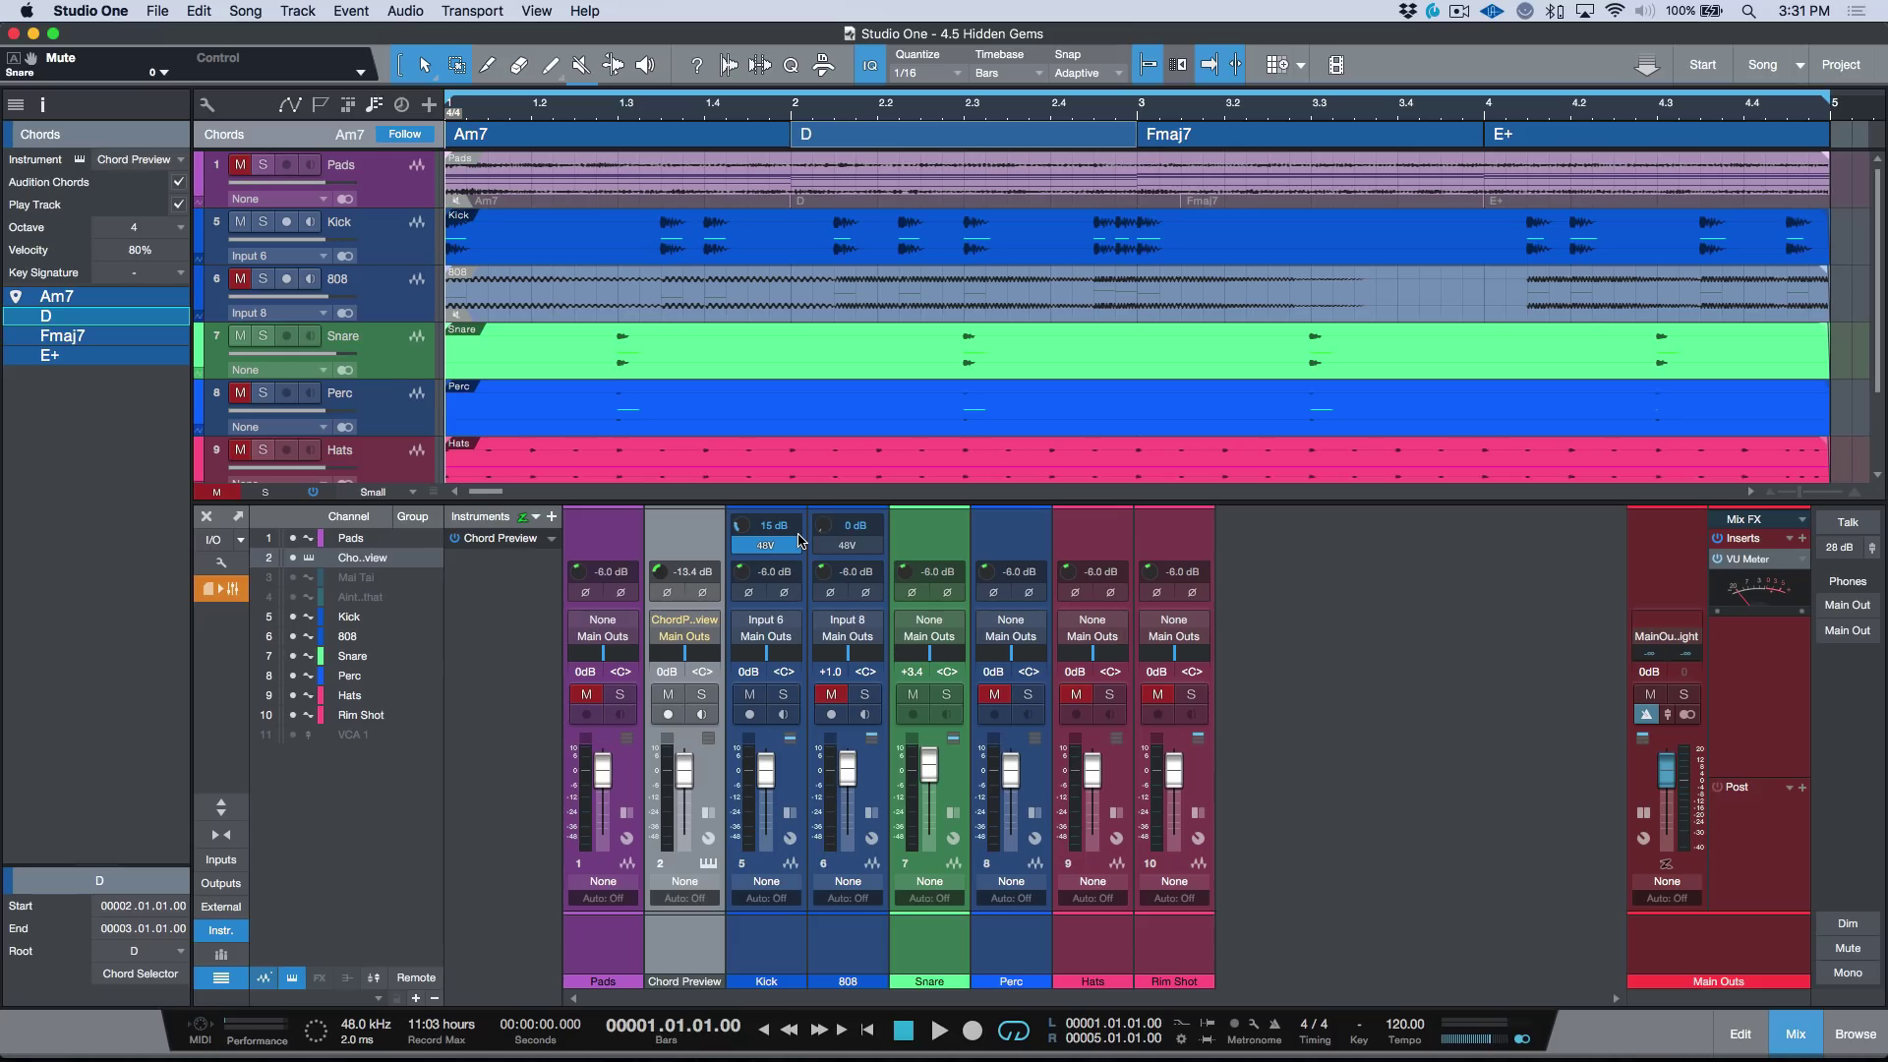
Show the console's input channels, raise the preamp gain of Input 6 to 17 dB, and hide the input channels again
click(221, 859)
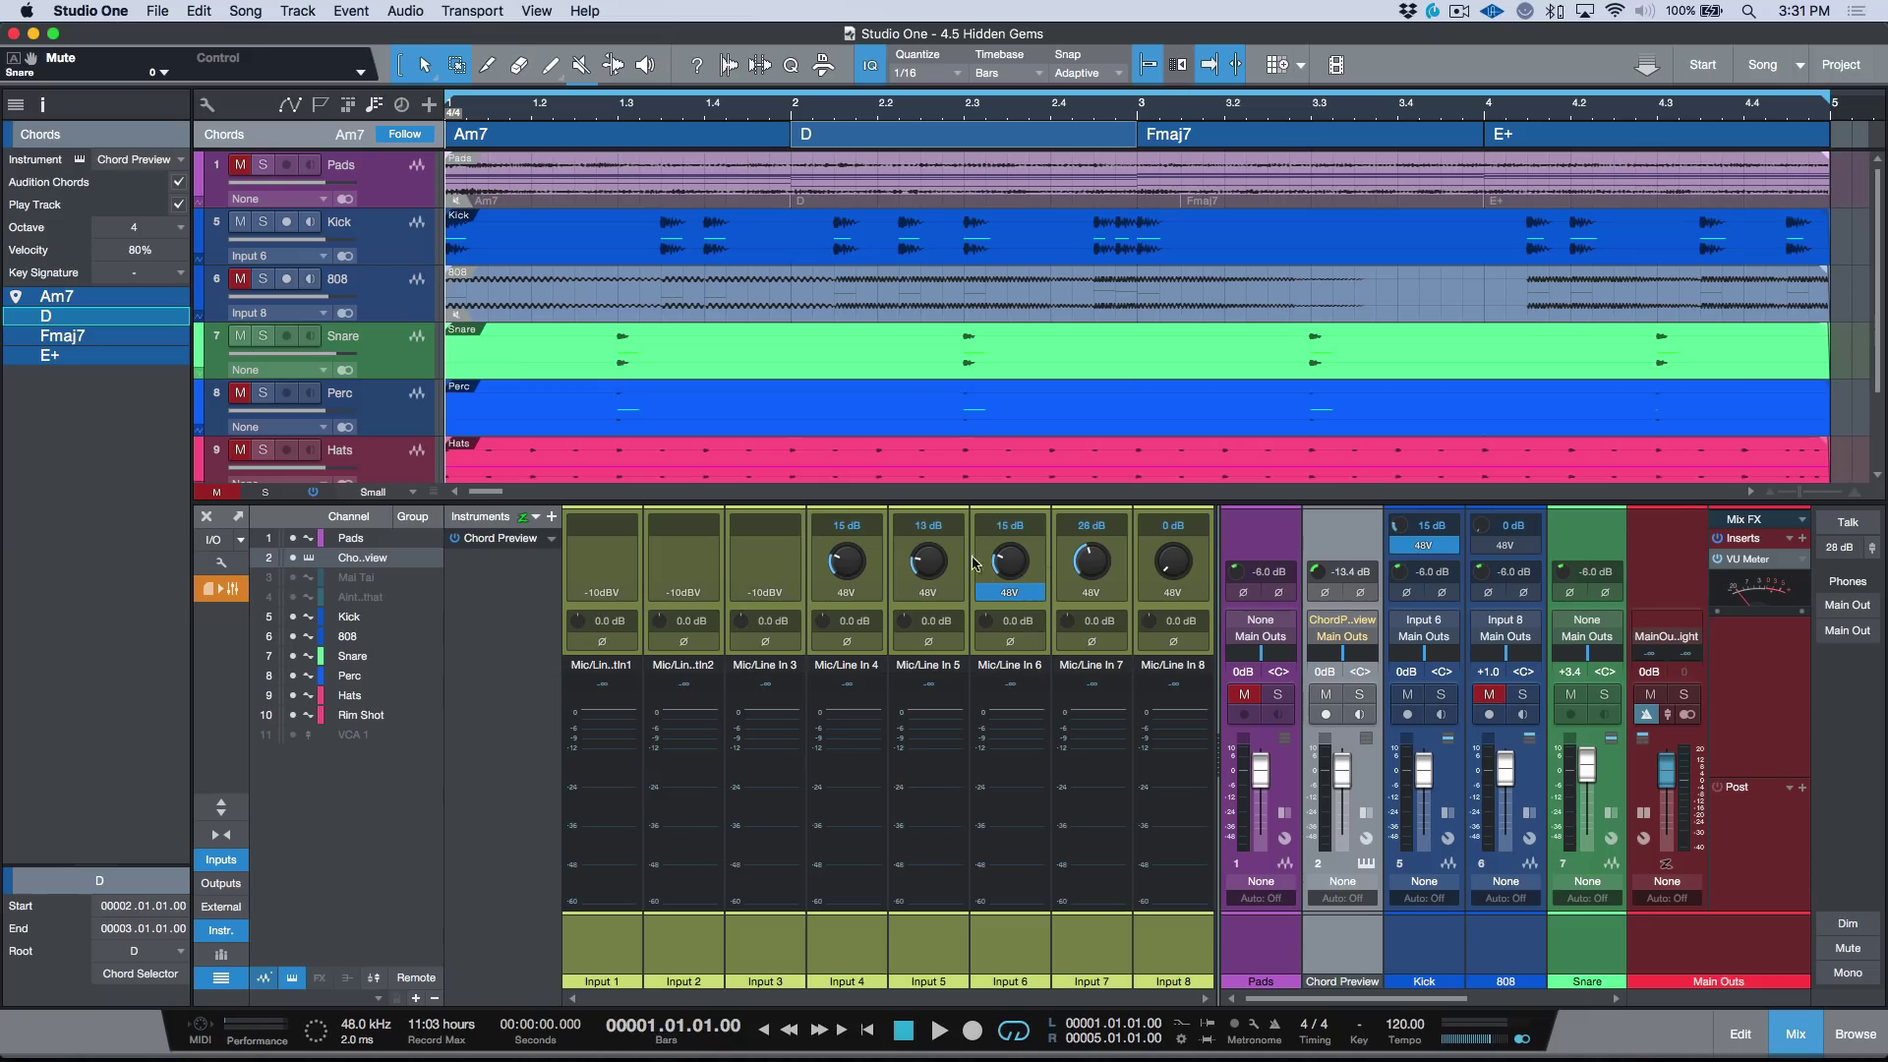
scroll(1009, 561, up, 2)
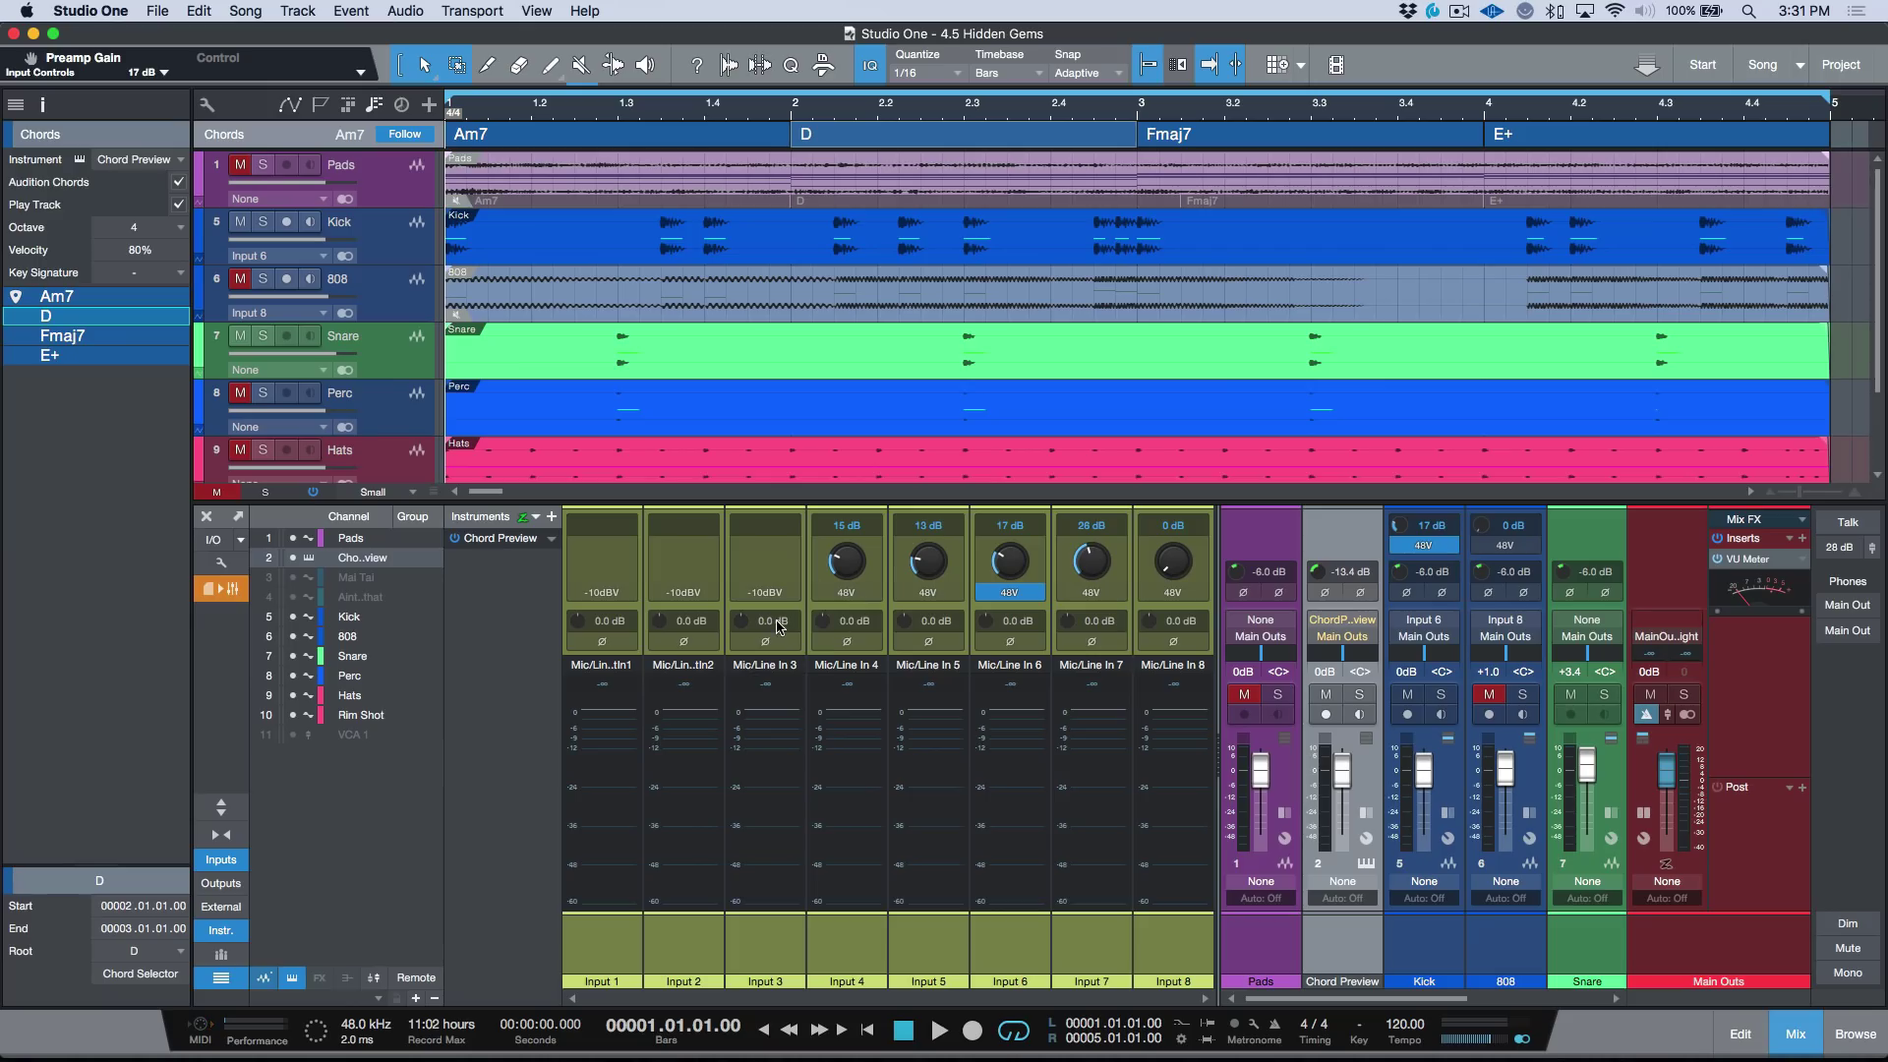
click(222, 861)
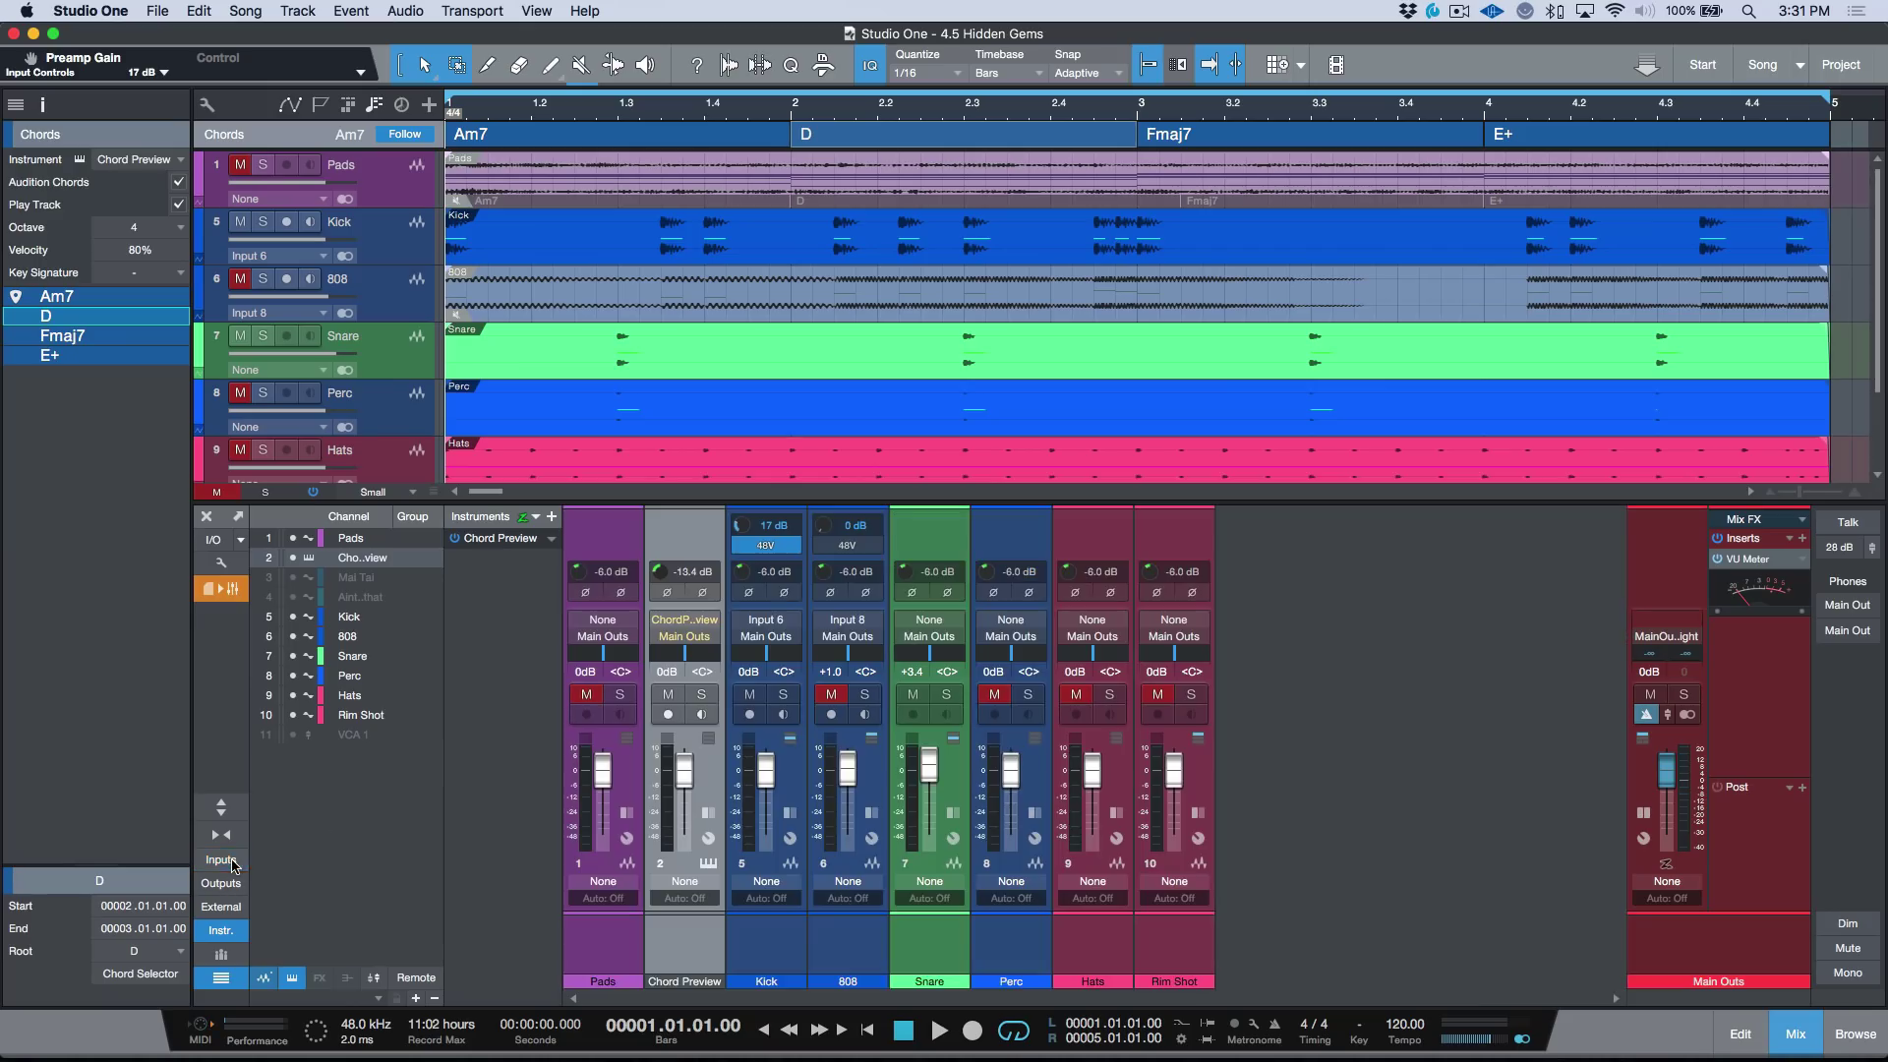
Toggle the input controls on the console channels on and off, leaving them hidden
click(224, 931)
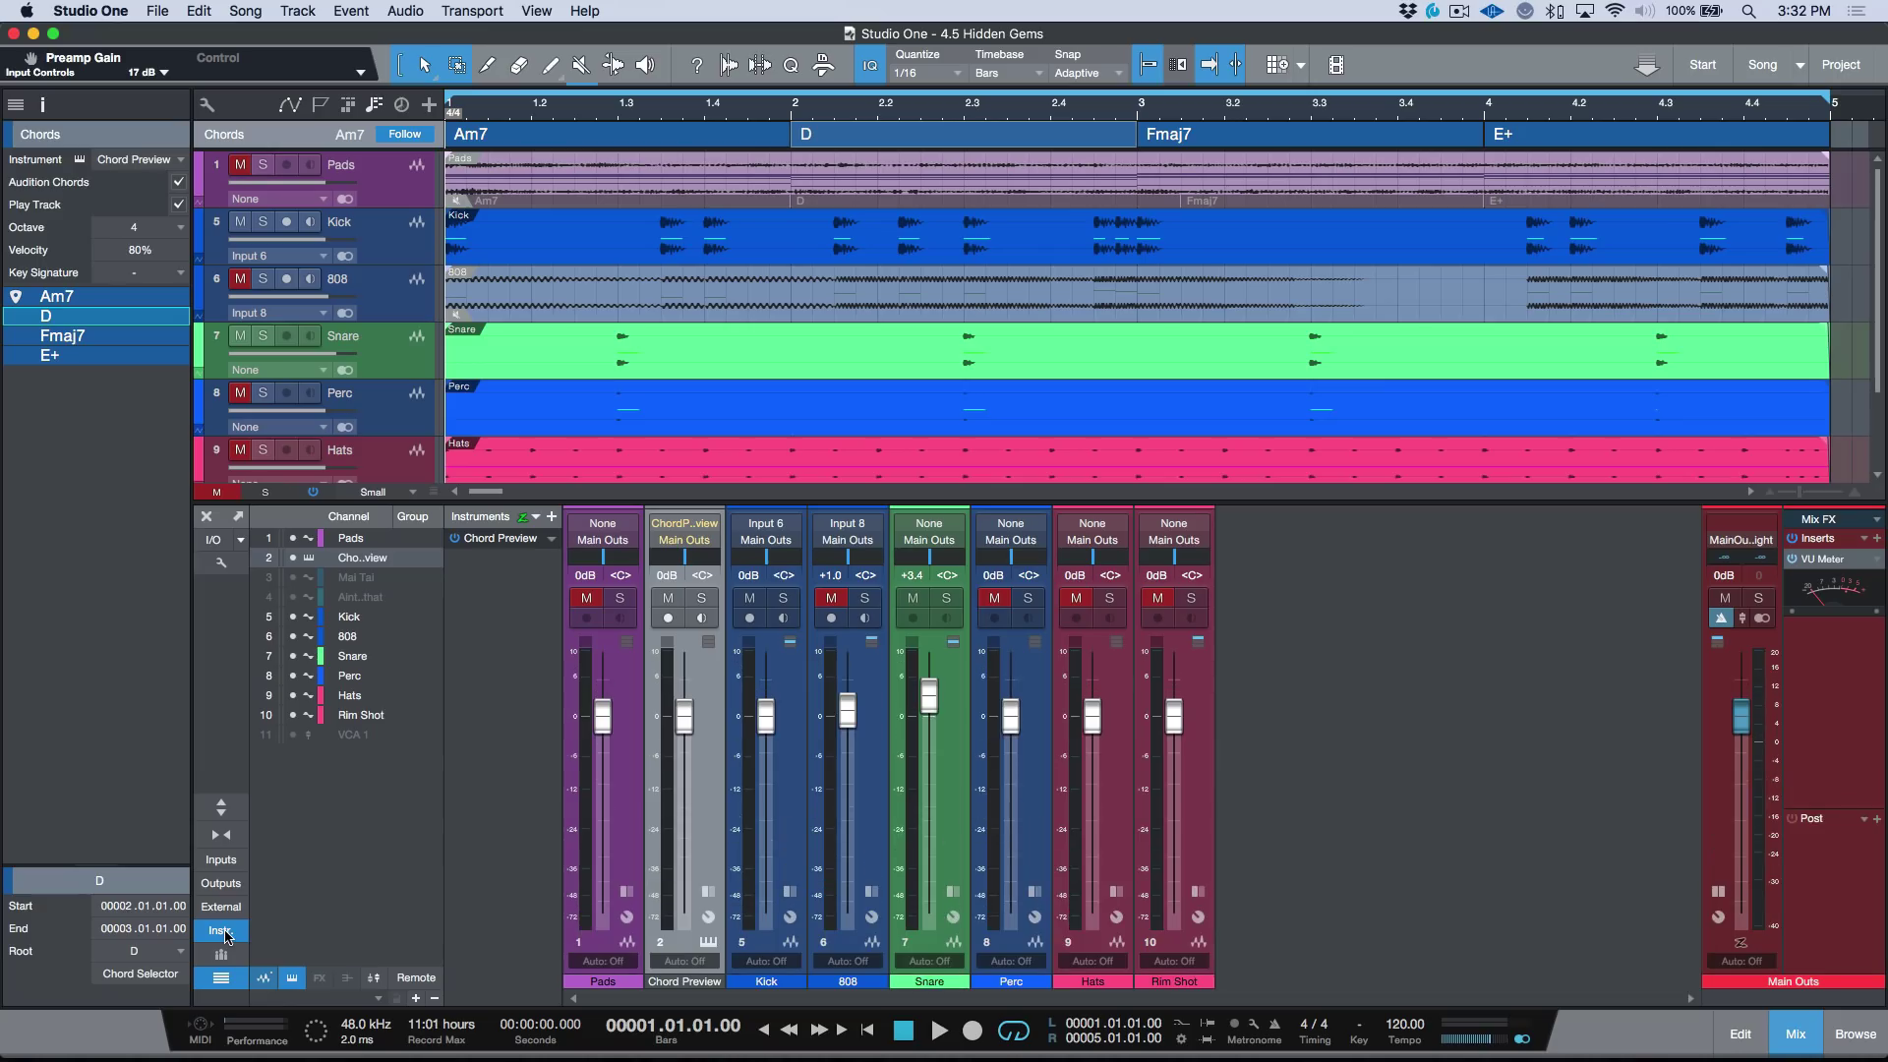
click(225, 935)
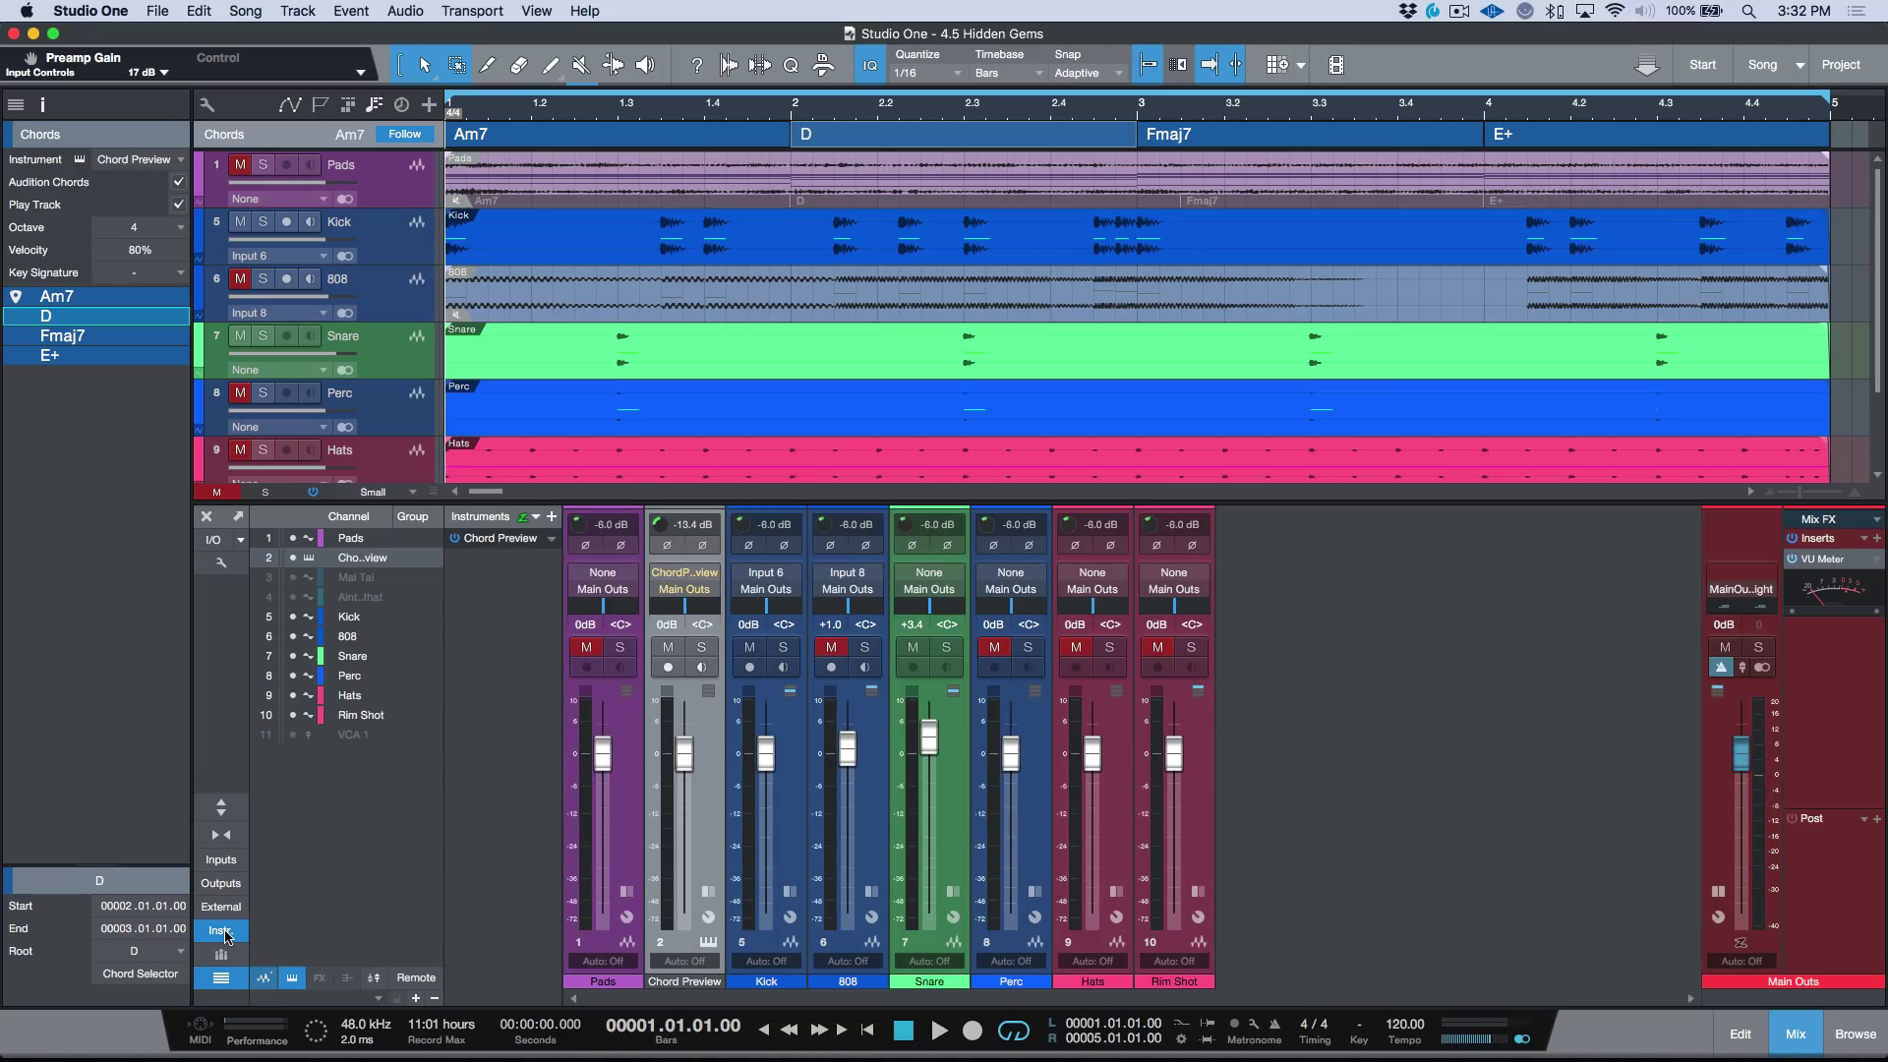
click(225, 934)
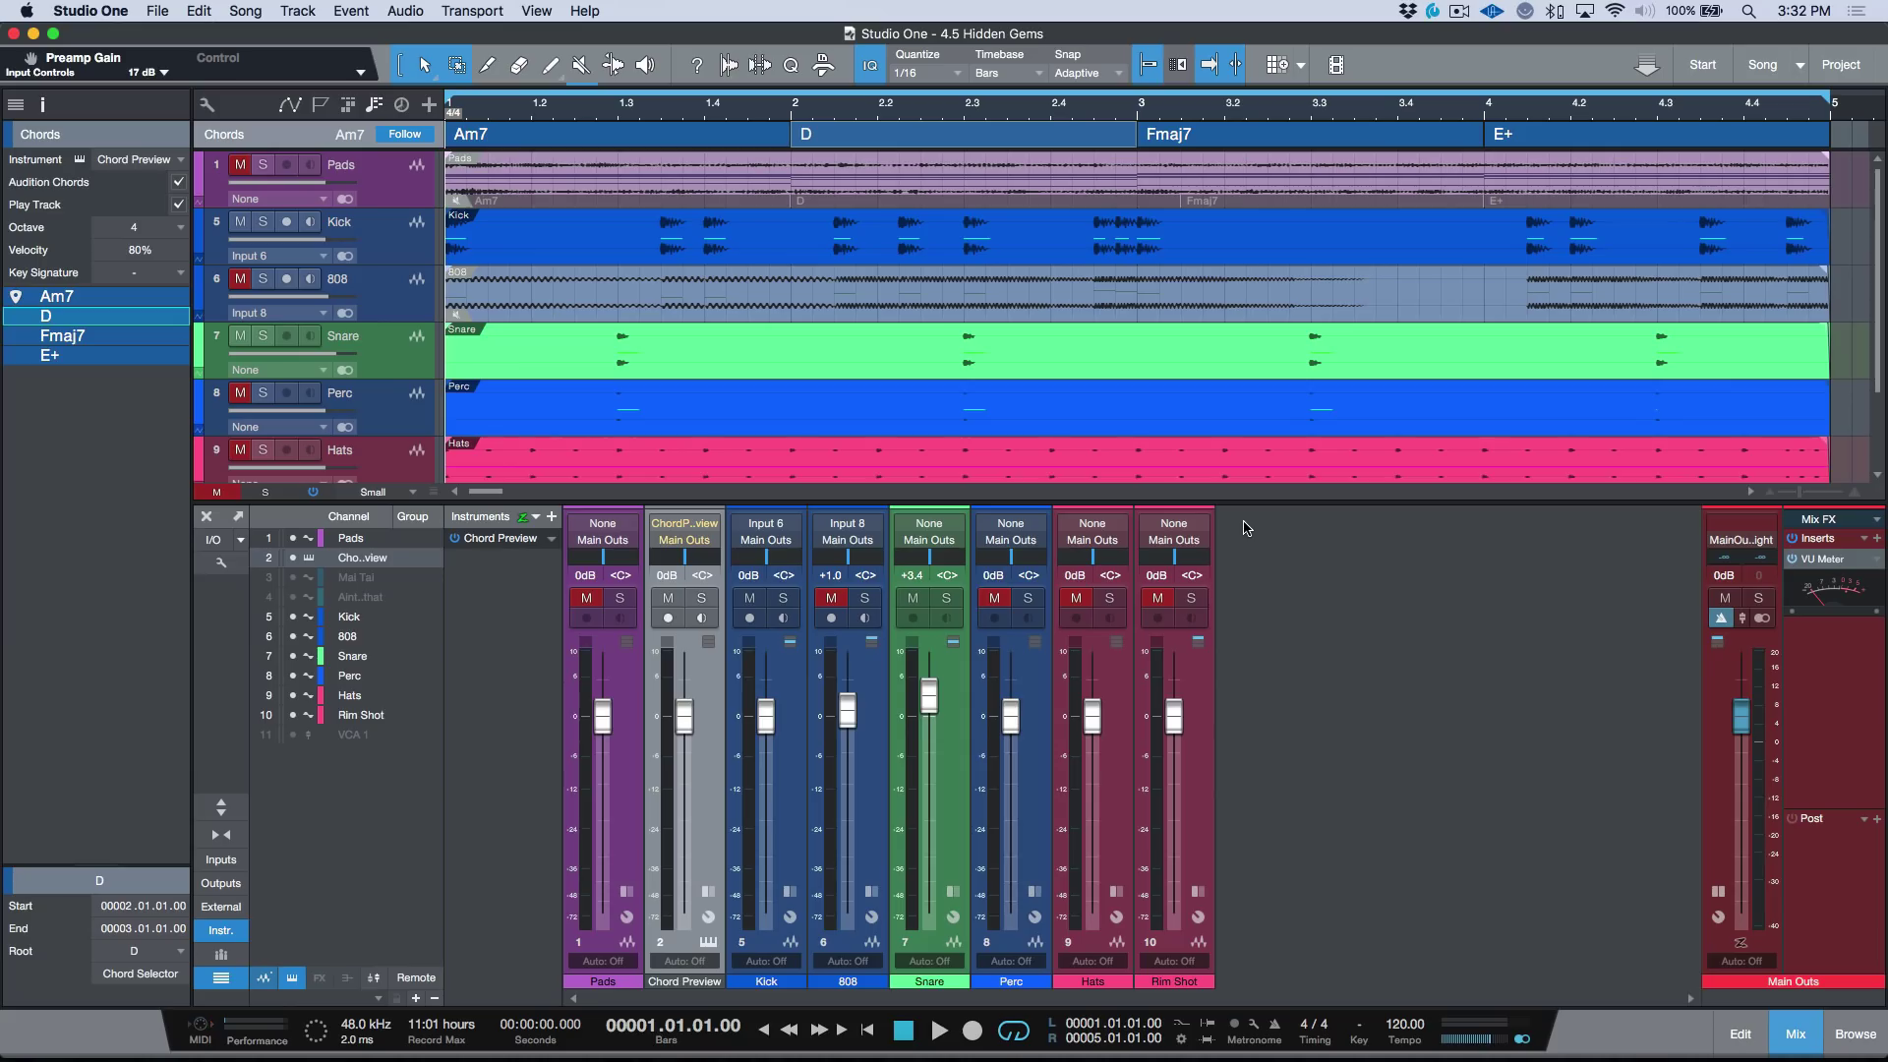
Set the quantize value to 1/2, 1/4 and 1/8 in turn, and browse the remaining quantize values without choosing another
click(940, 76)
click(970, 108)
click(940, 77)
click(1015, 106)
click(936, 76)
click(1060, 106)
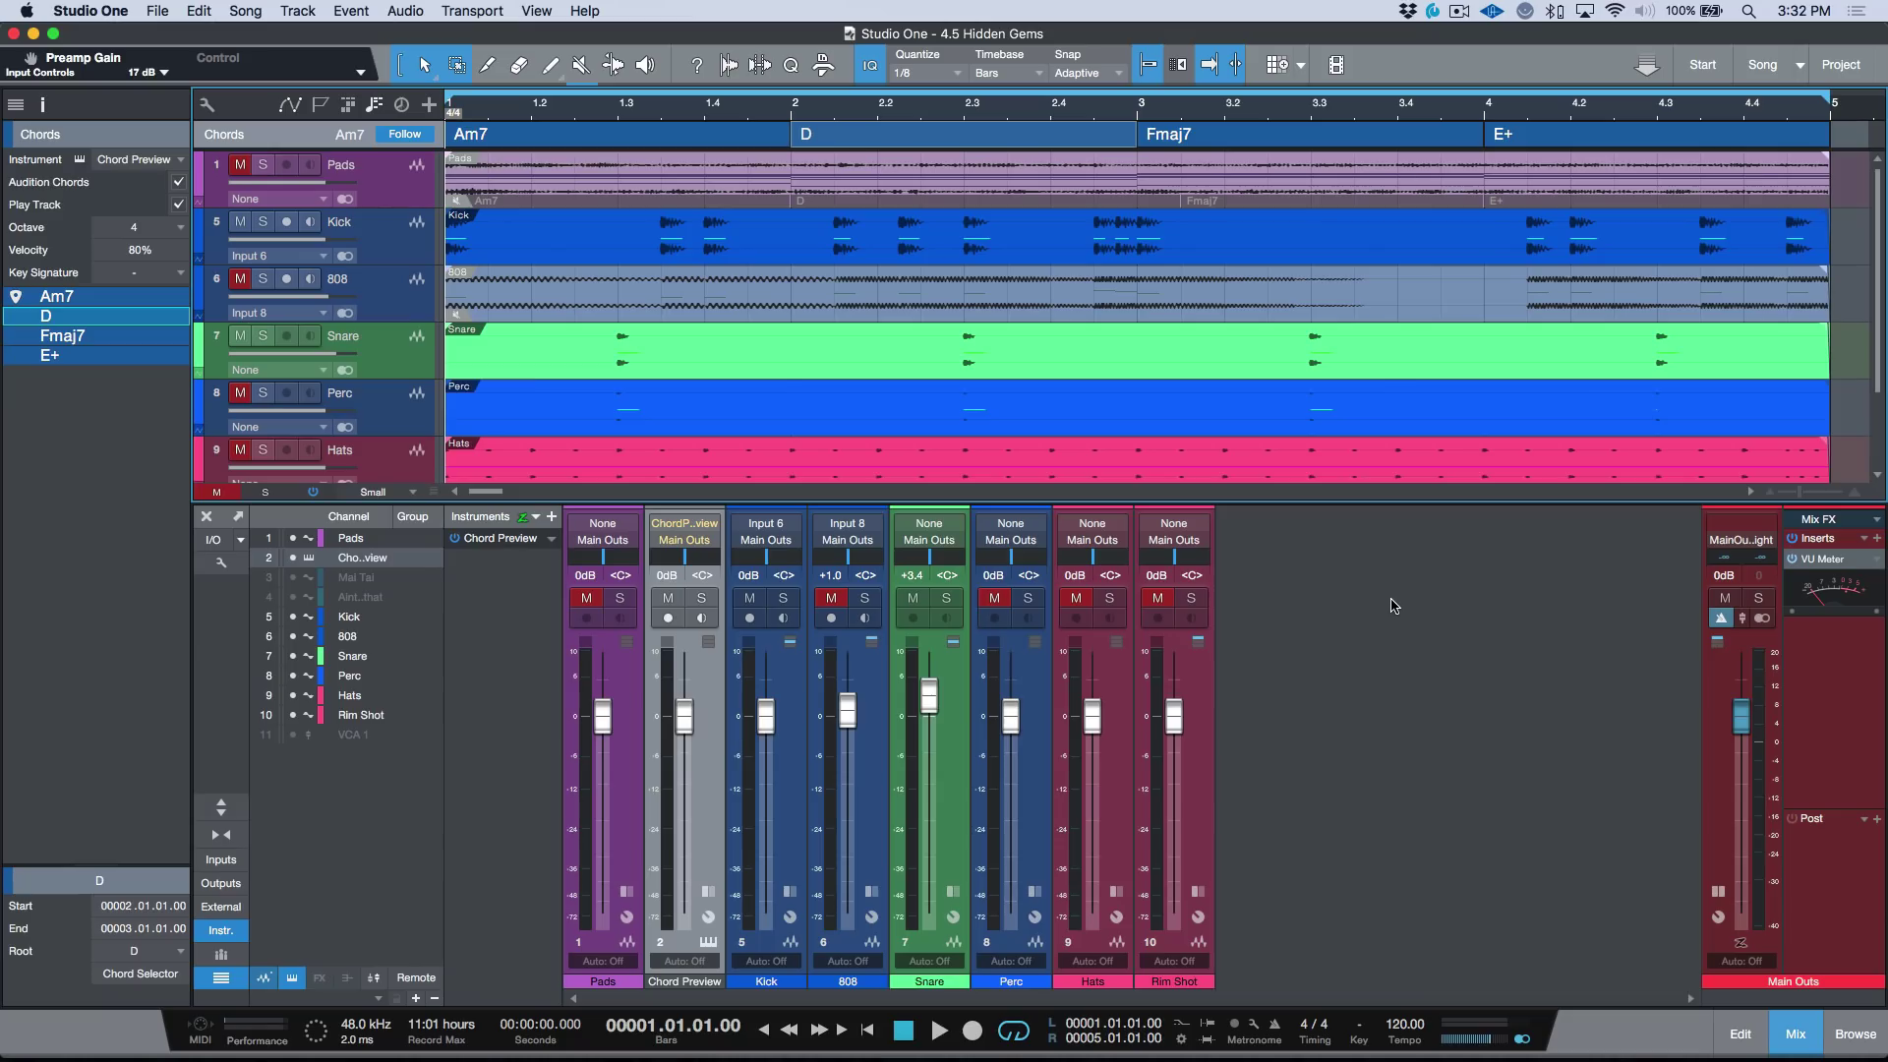
click(939, 75)
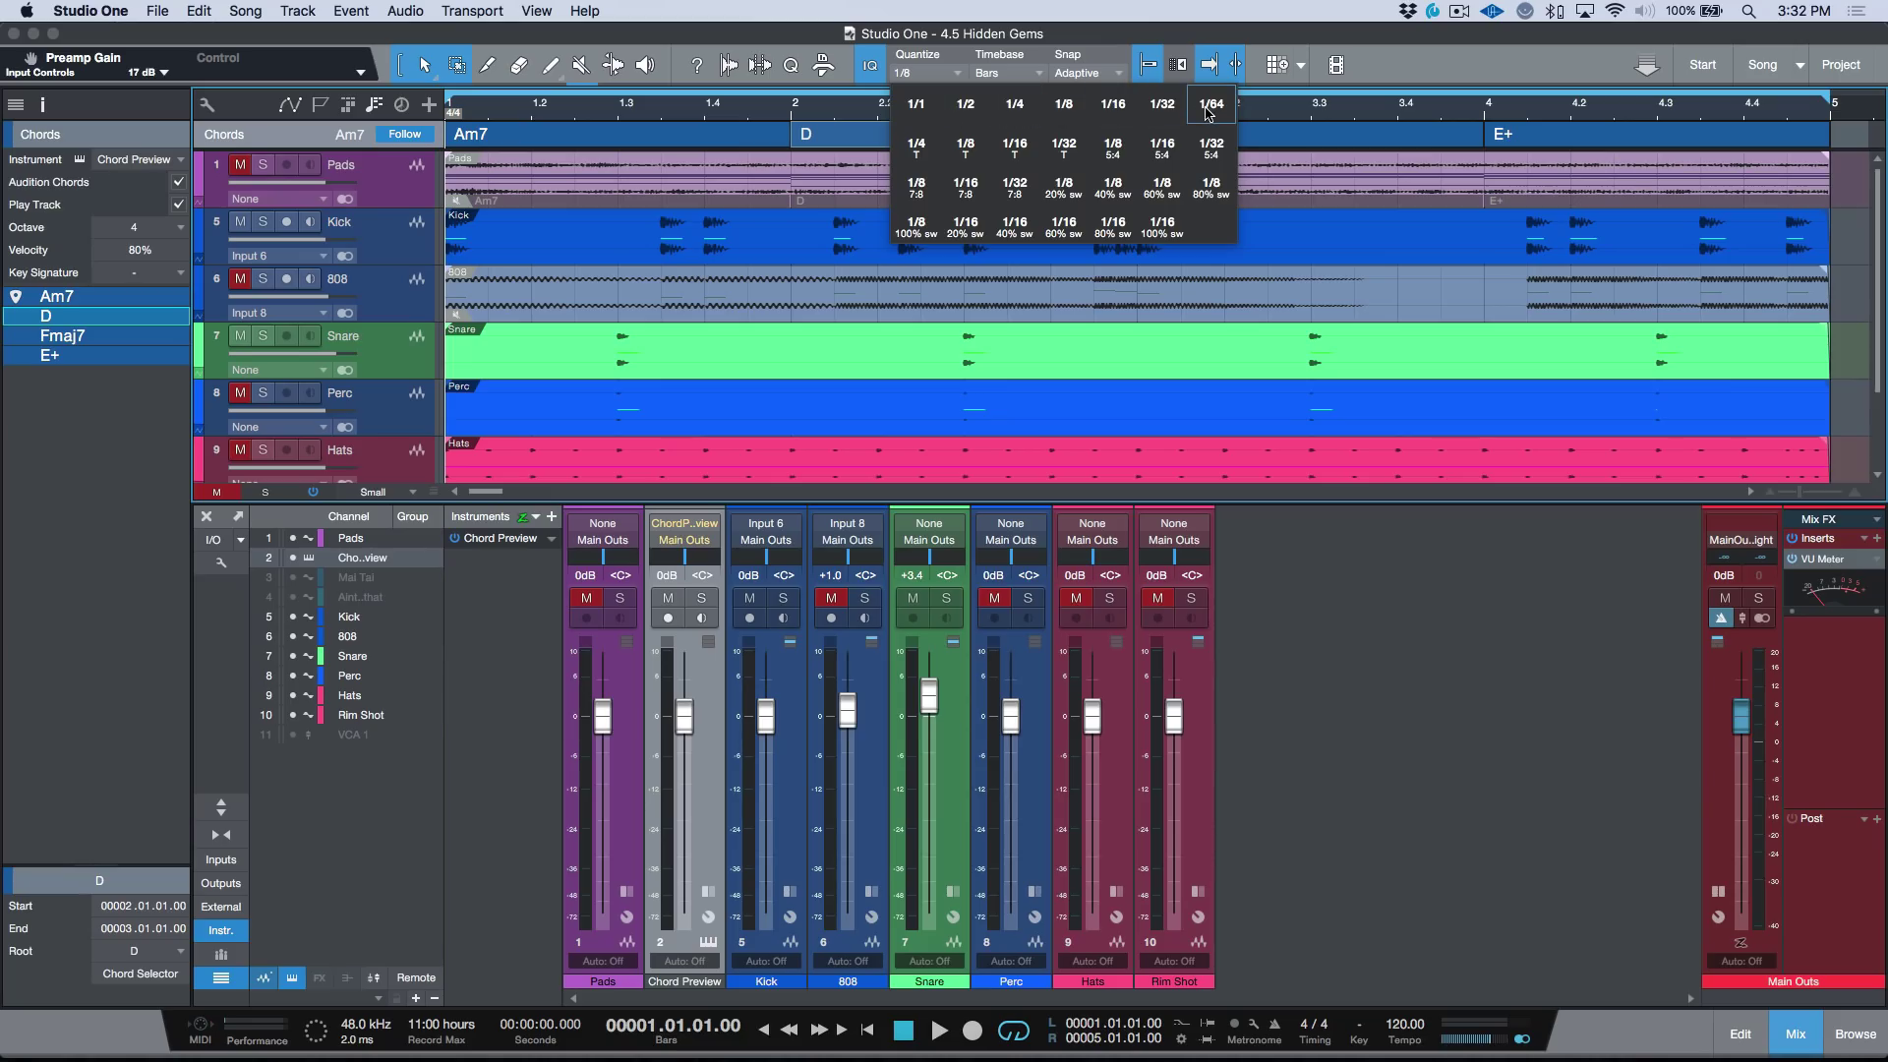
click(1416, 594)
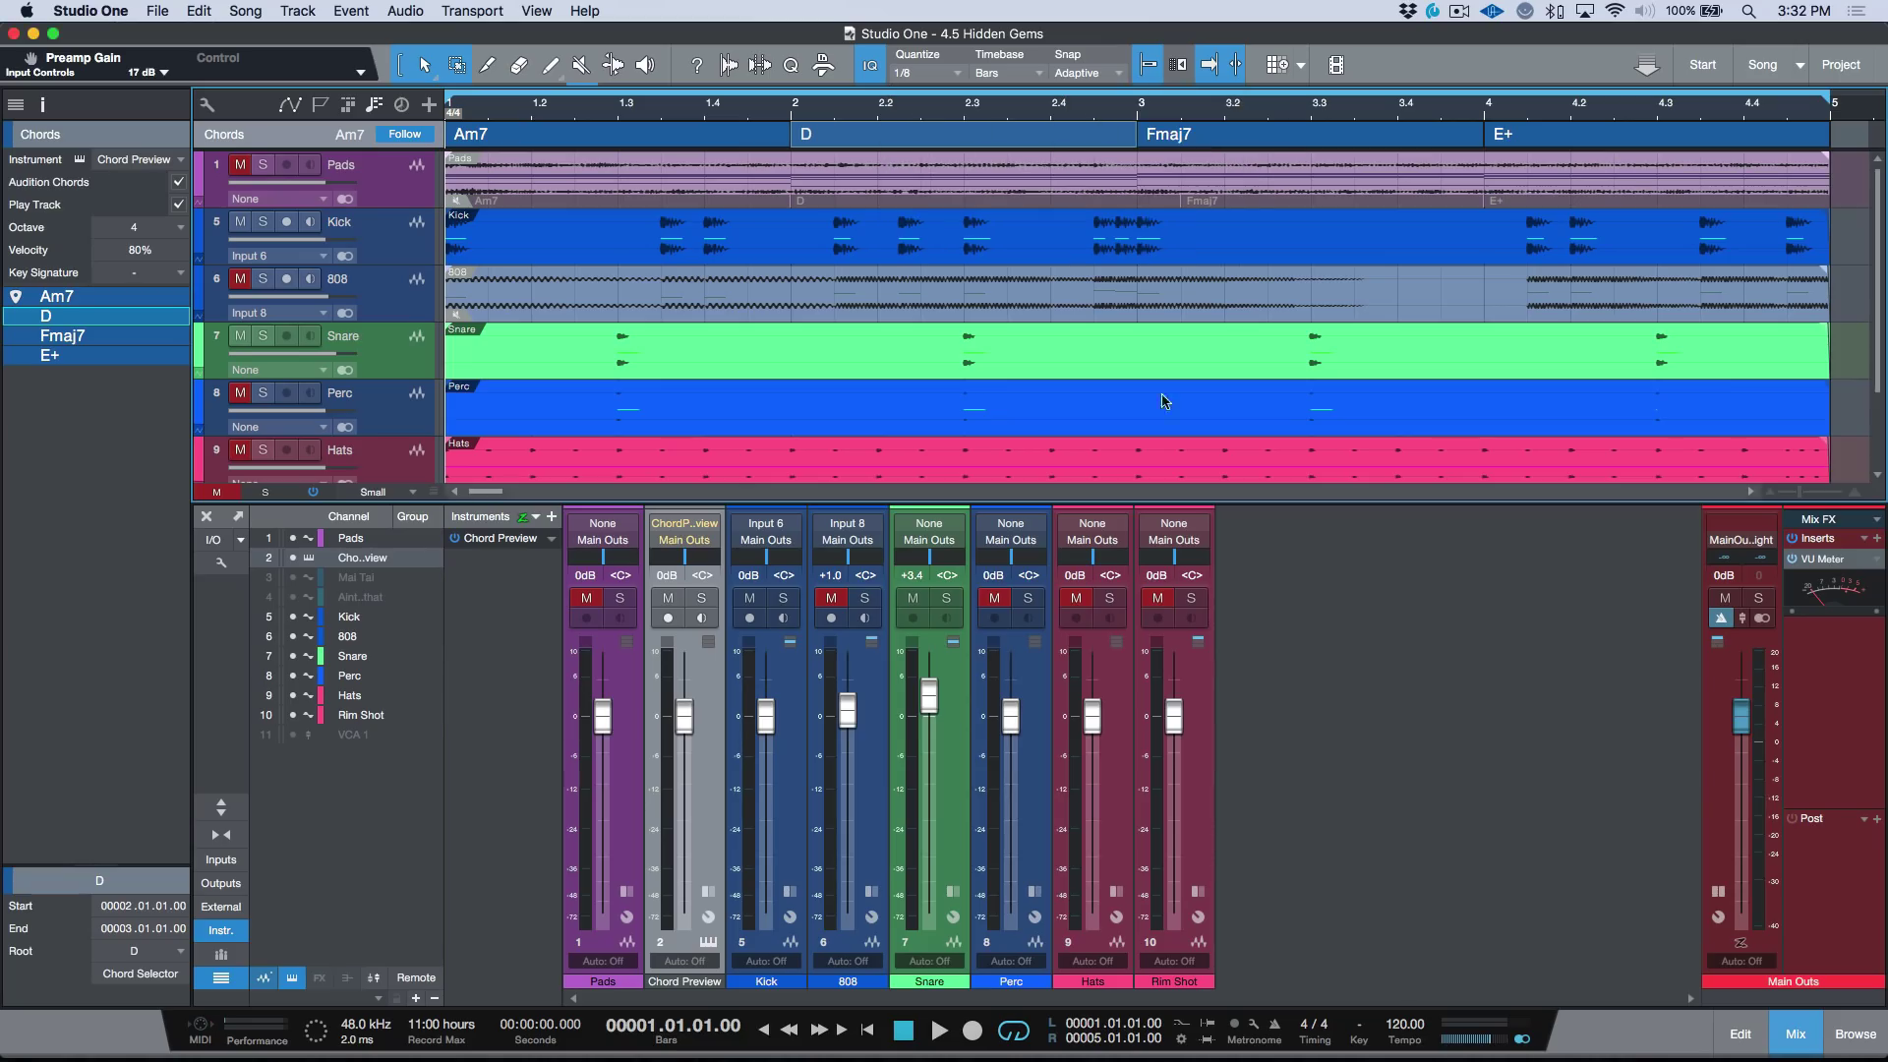
Step the quantize base value through its neighbours with the Next Base and Previous Base commands, finishing on 1/1
key(alt+1)
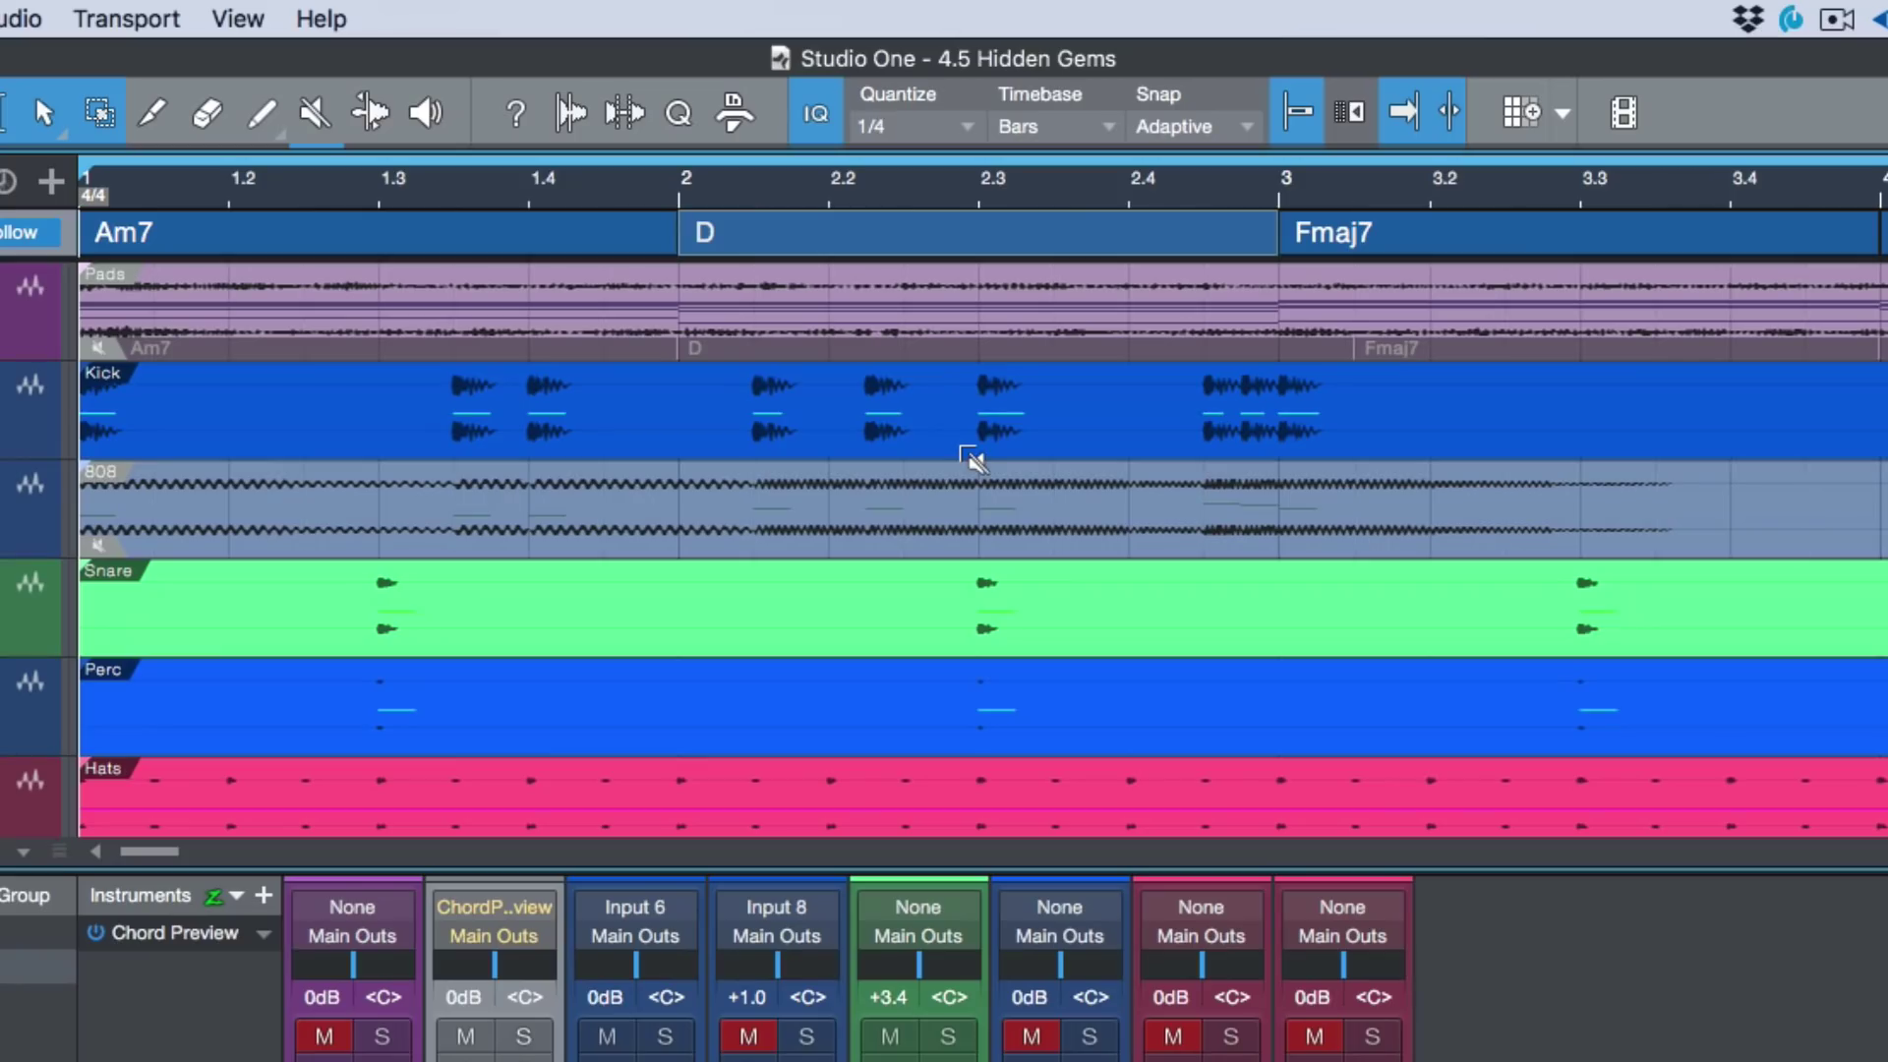
key(alt+6)
key(alt+5)
key(alt+4)
key(alt+3)
key(alt+2)
key(alt+1)
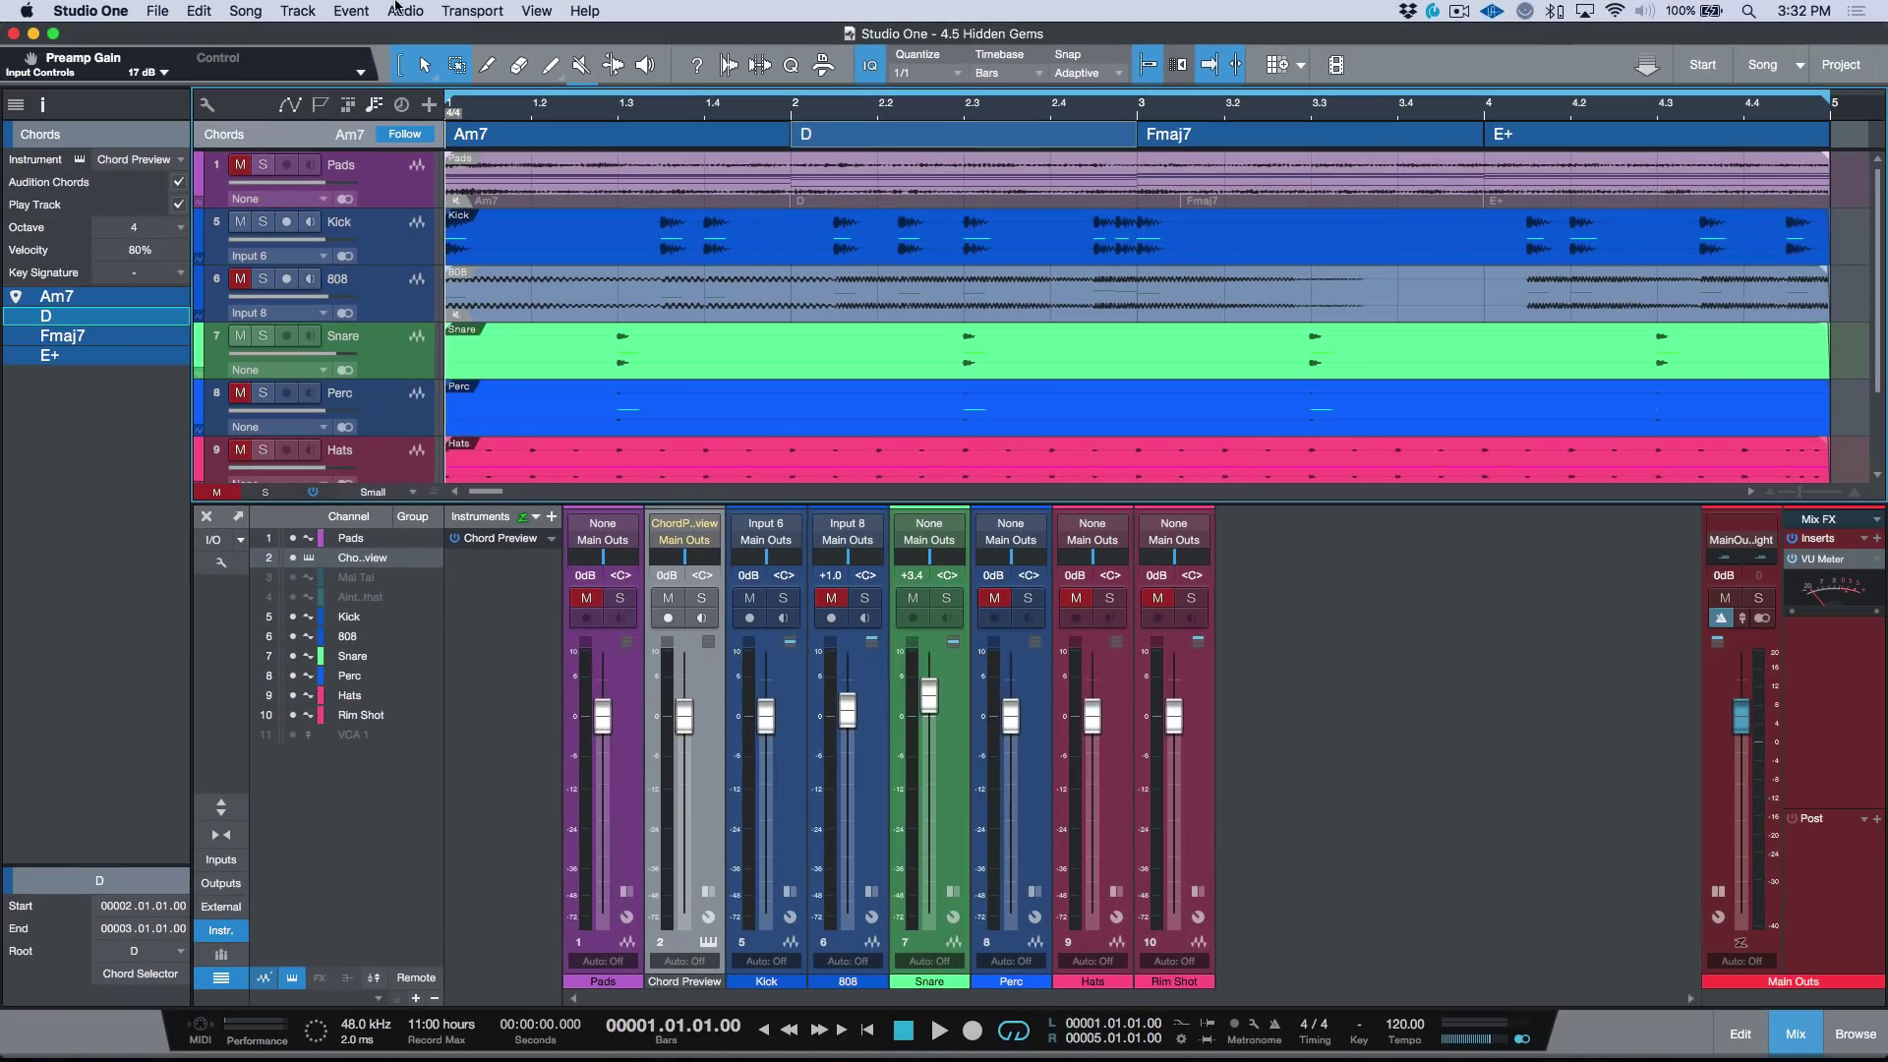
Search the keyboard shortcuts for "base", inspect the Quantize commands Next Base and Previous Base, and cancel the preferences
click(110, 11)
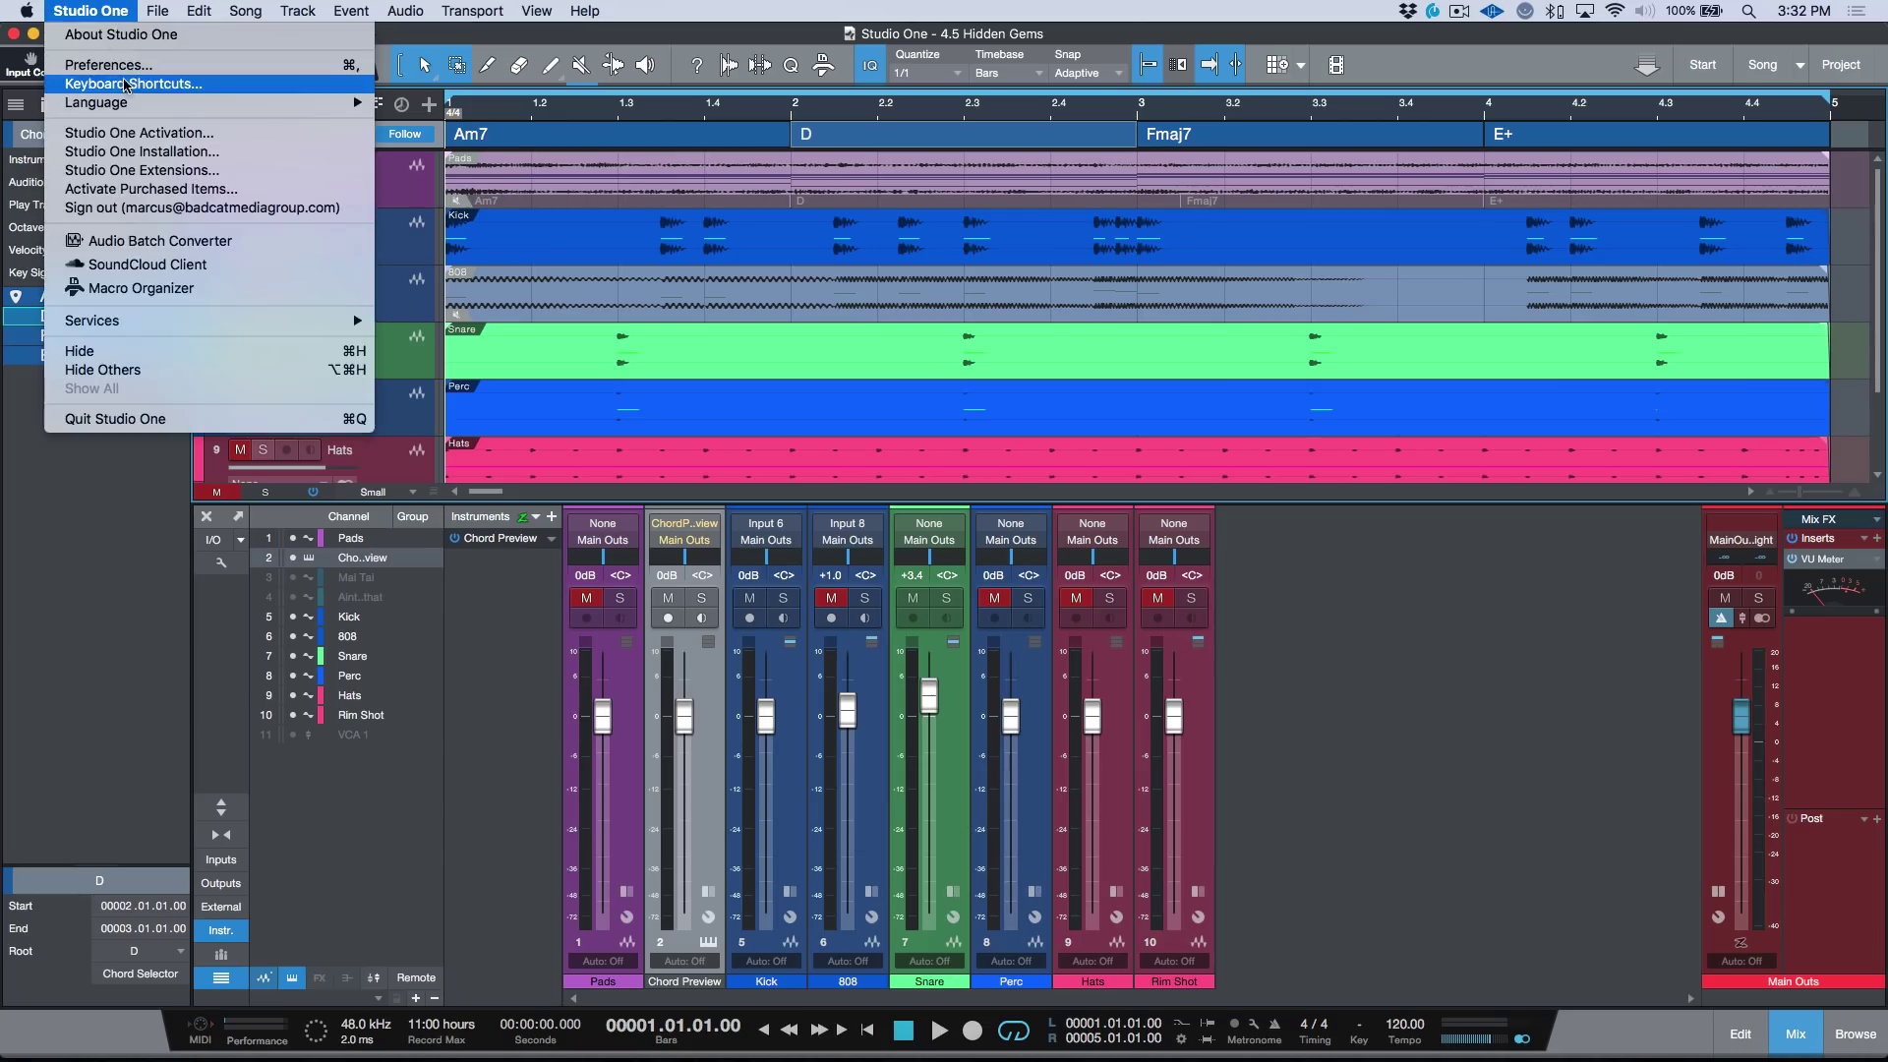
click(125, 83)
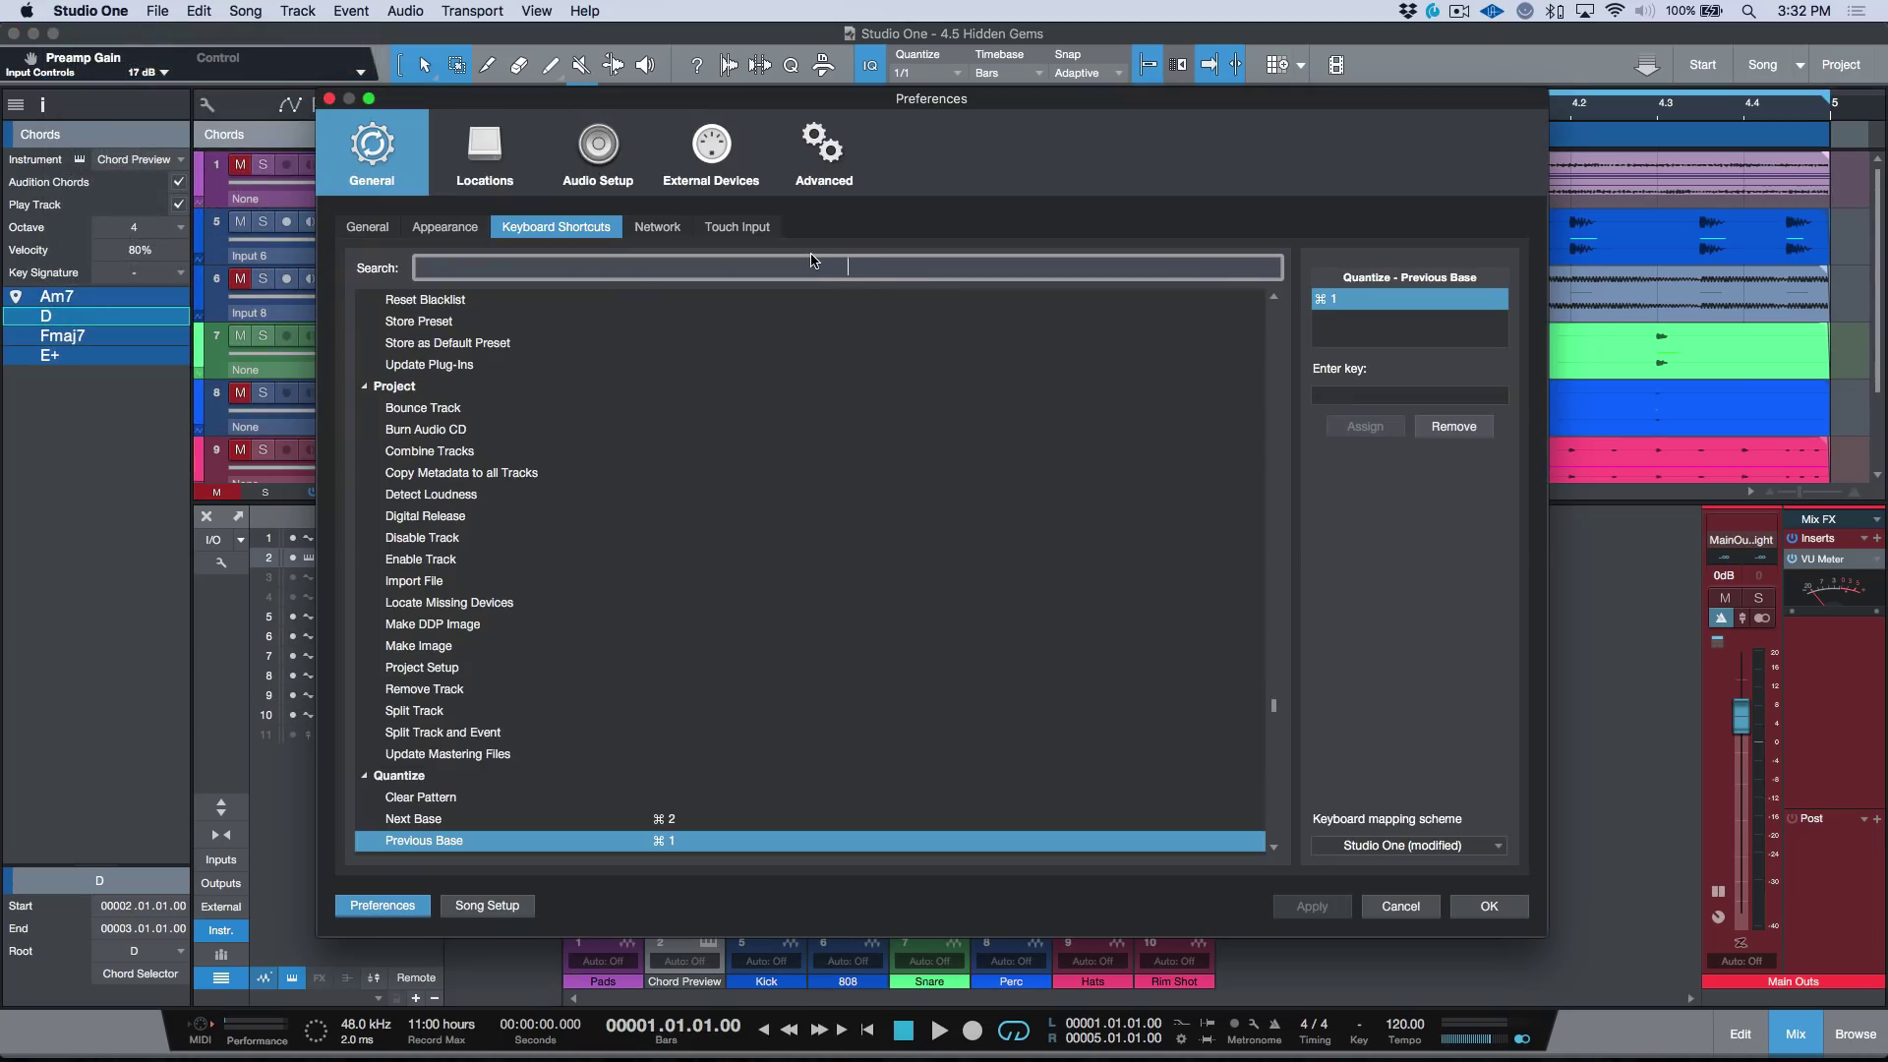
text(base)
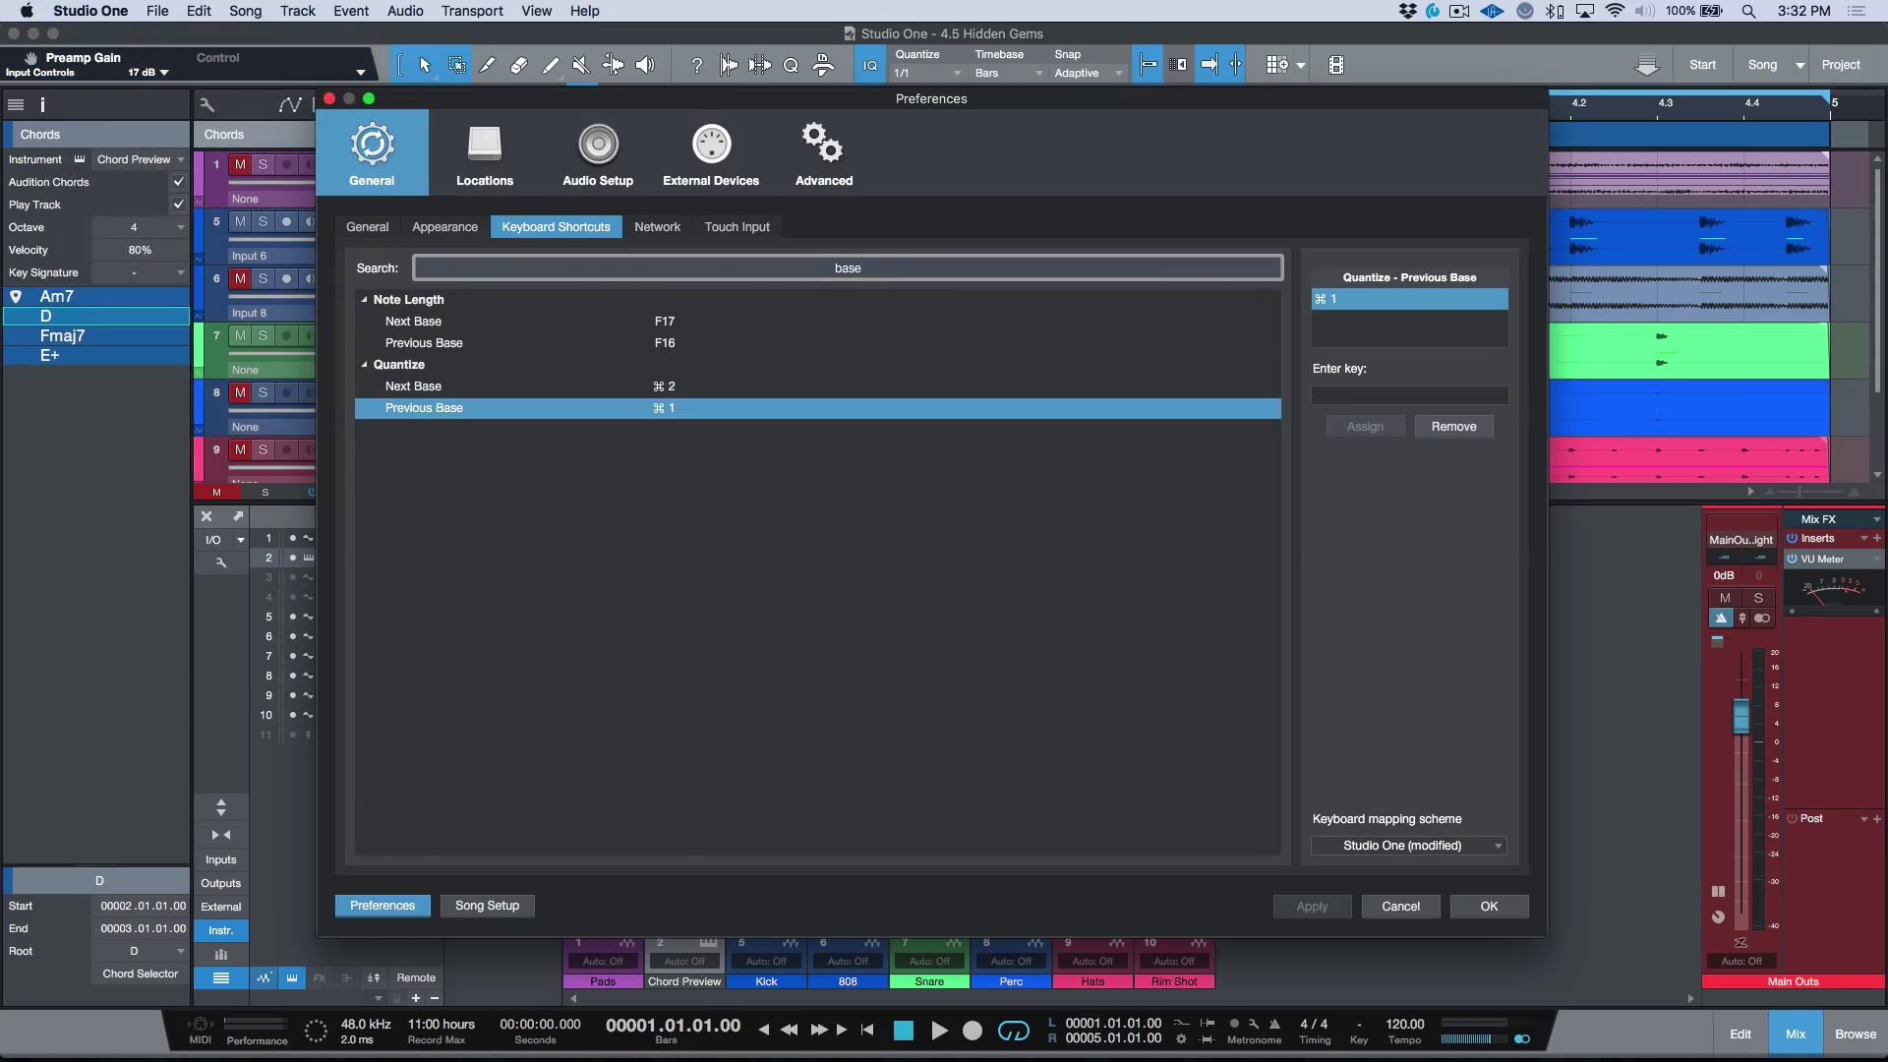
click(497, 386)
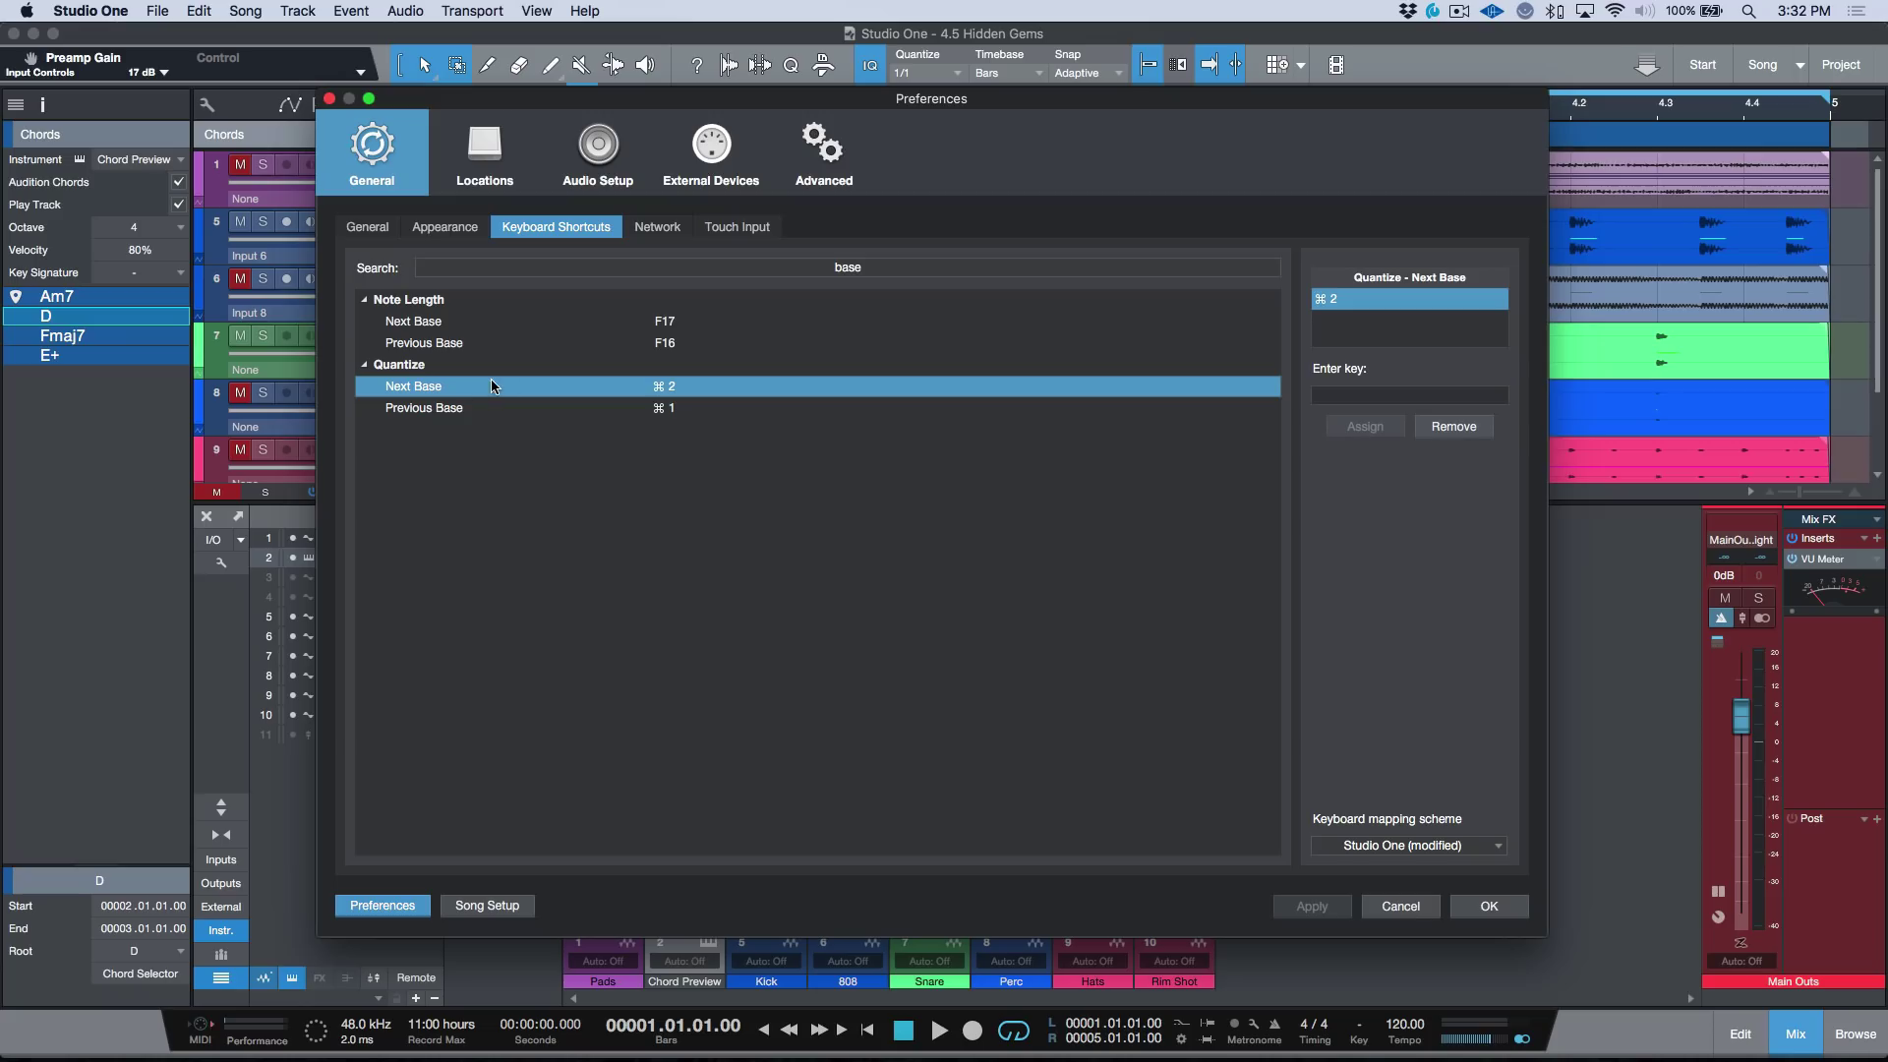
click(547, 412)
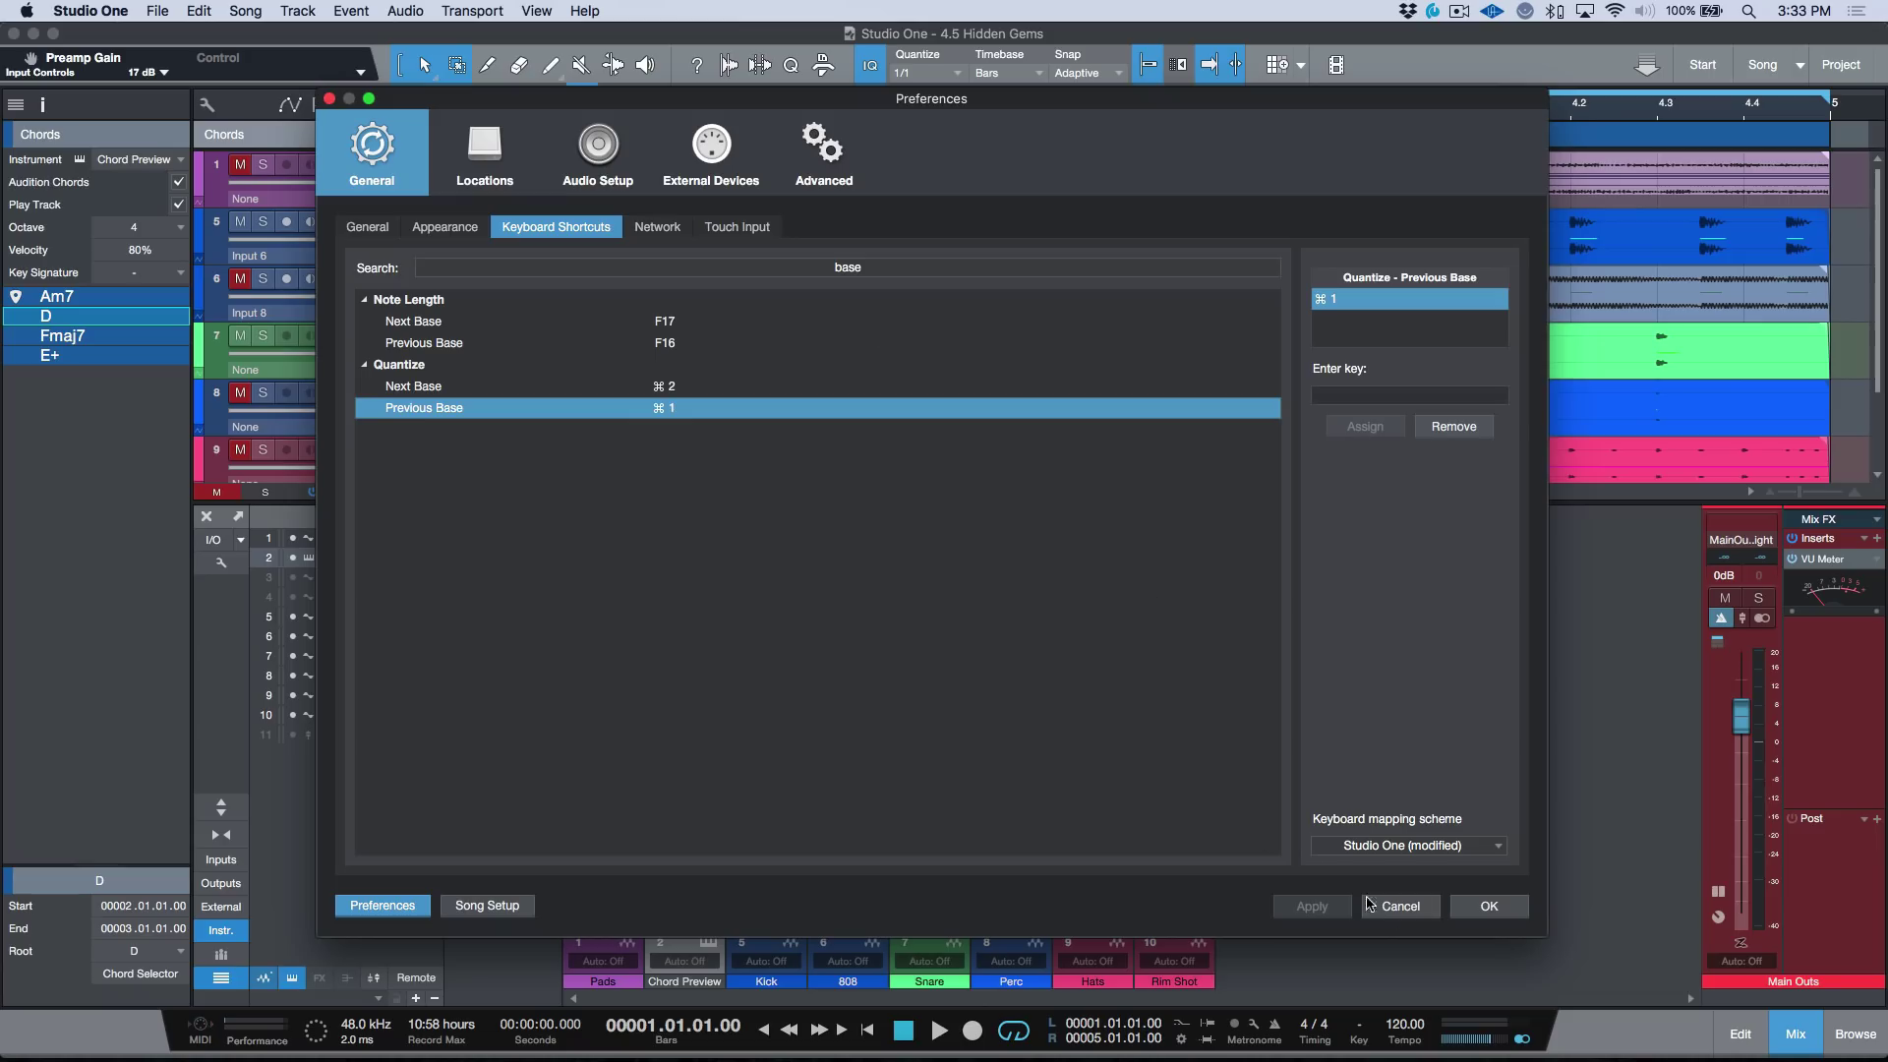
click(1401, 905)
Move the playback cursor forward and back beat by beat, reaching bar 2 beat 3 and finishing on bar 1 beat 4
key(Down)
key(Down)
key(Down)
key(Up)
key(Up)
key(Up)
key(Down)
key(Down)
key(Down)
key(Up)
key(Up)
key(Up)
key(Down)
key(Down)
key(Down)
key(Up)
key(Up)
key(Up)
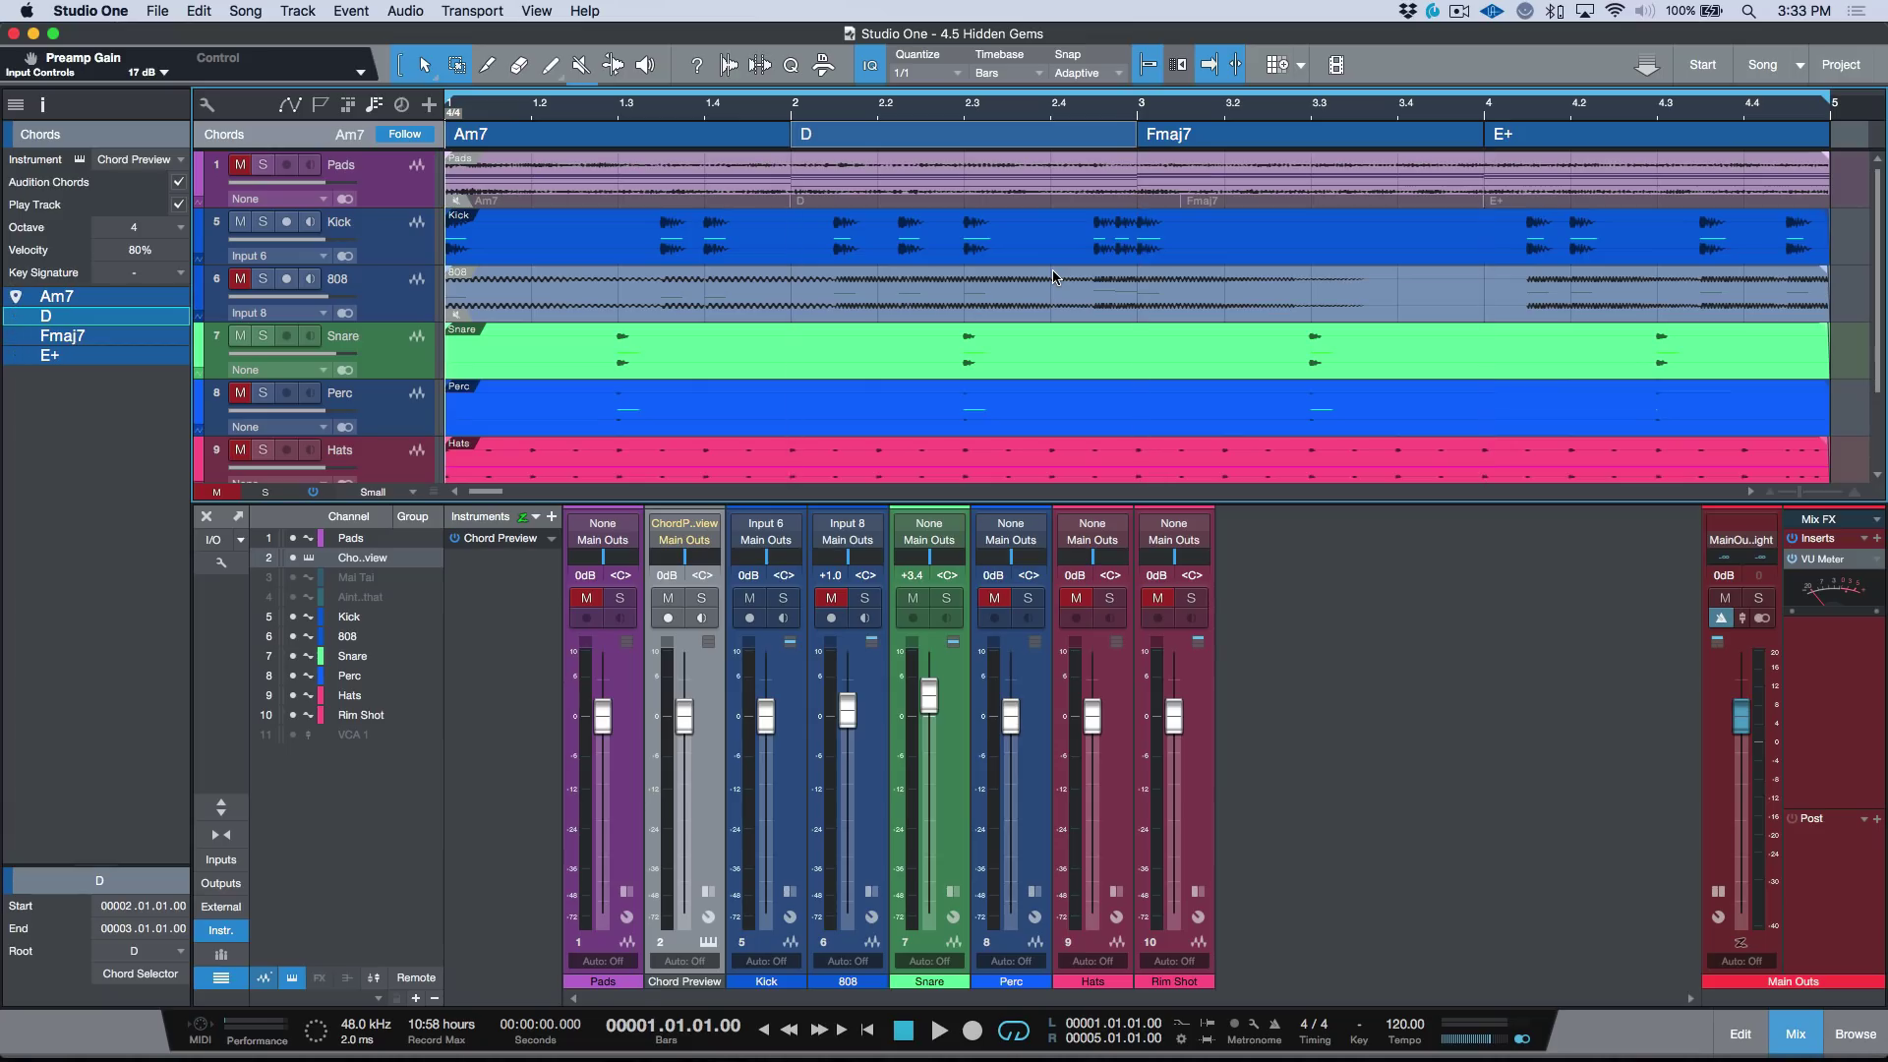
key(space)
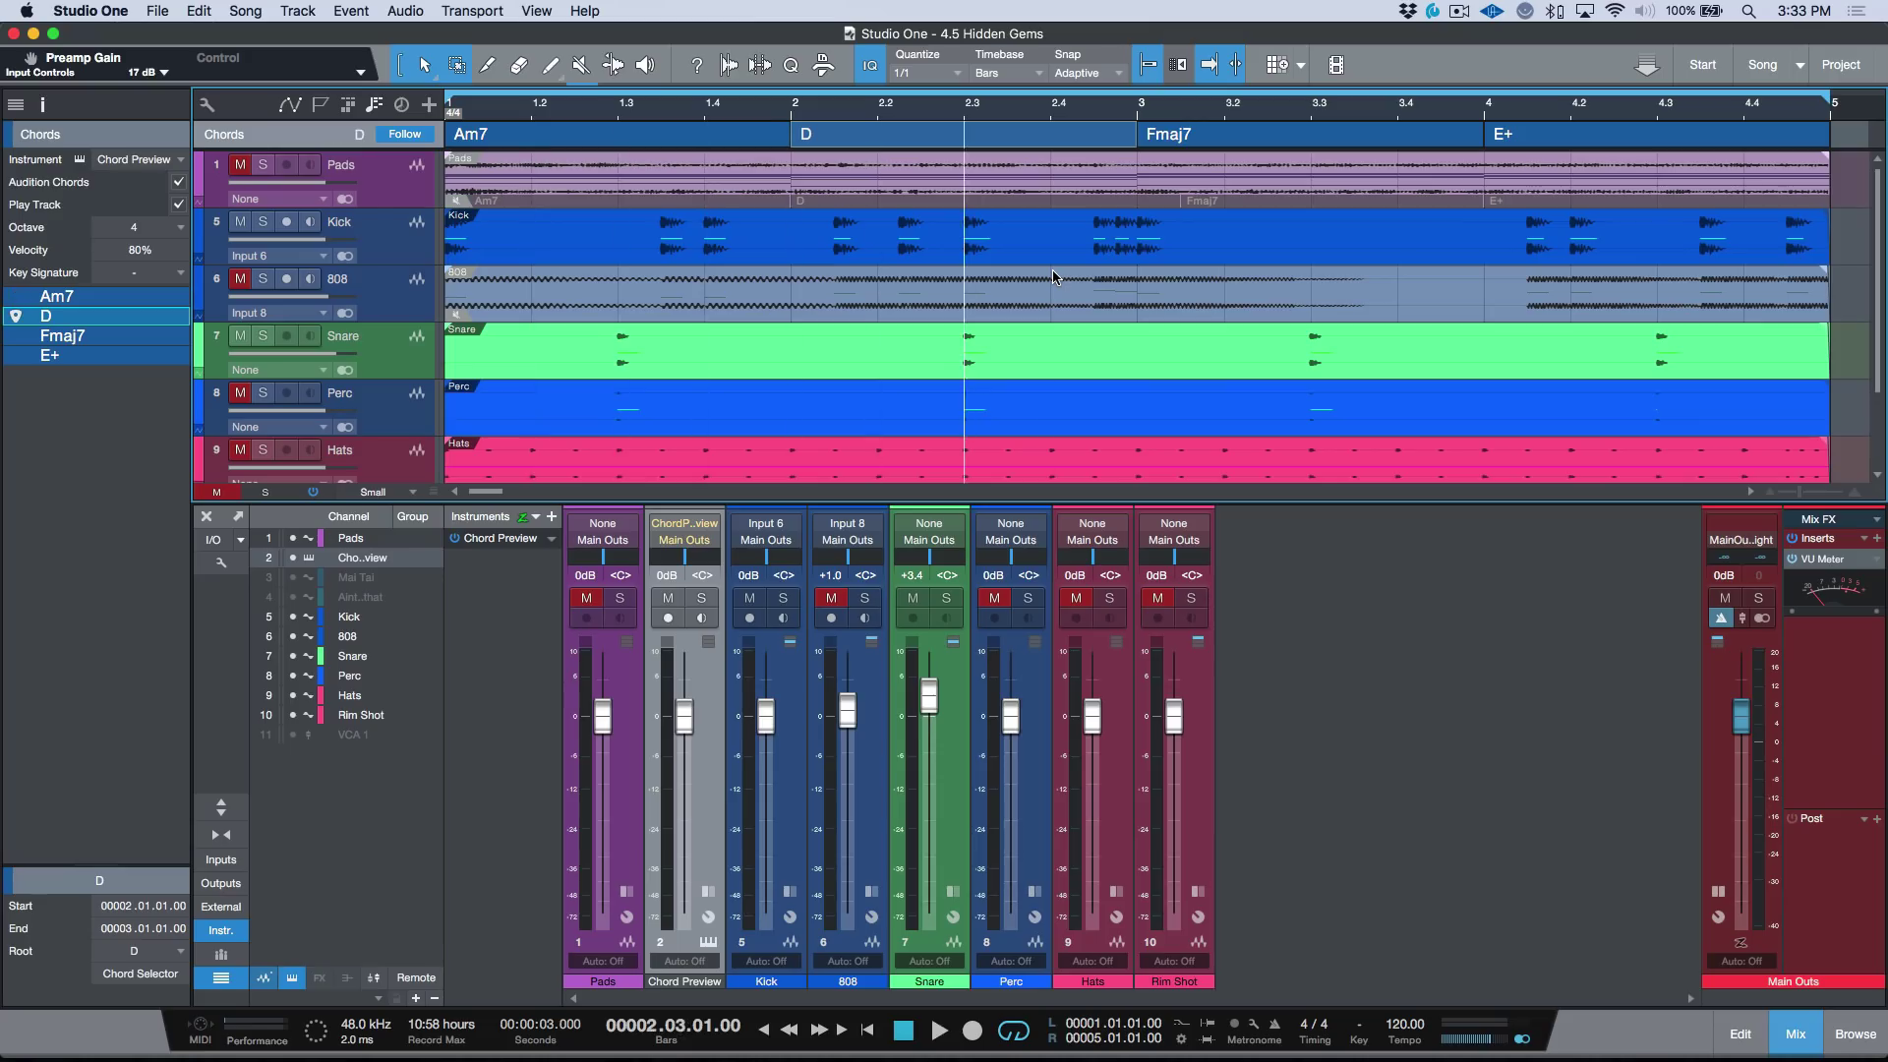
key(space)
key(Up)
key(KP_Subtract)
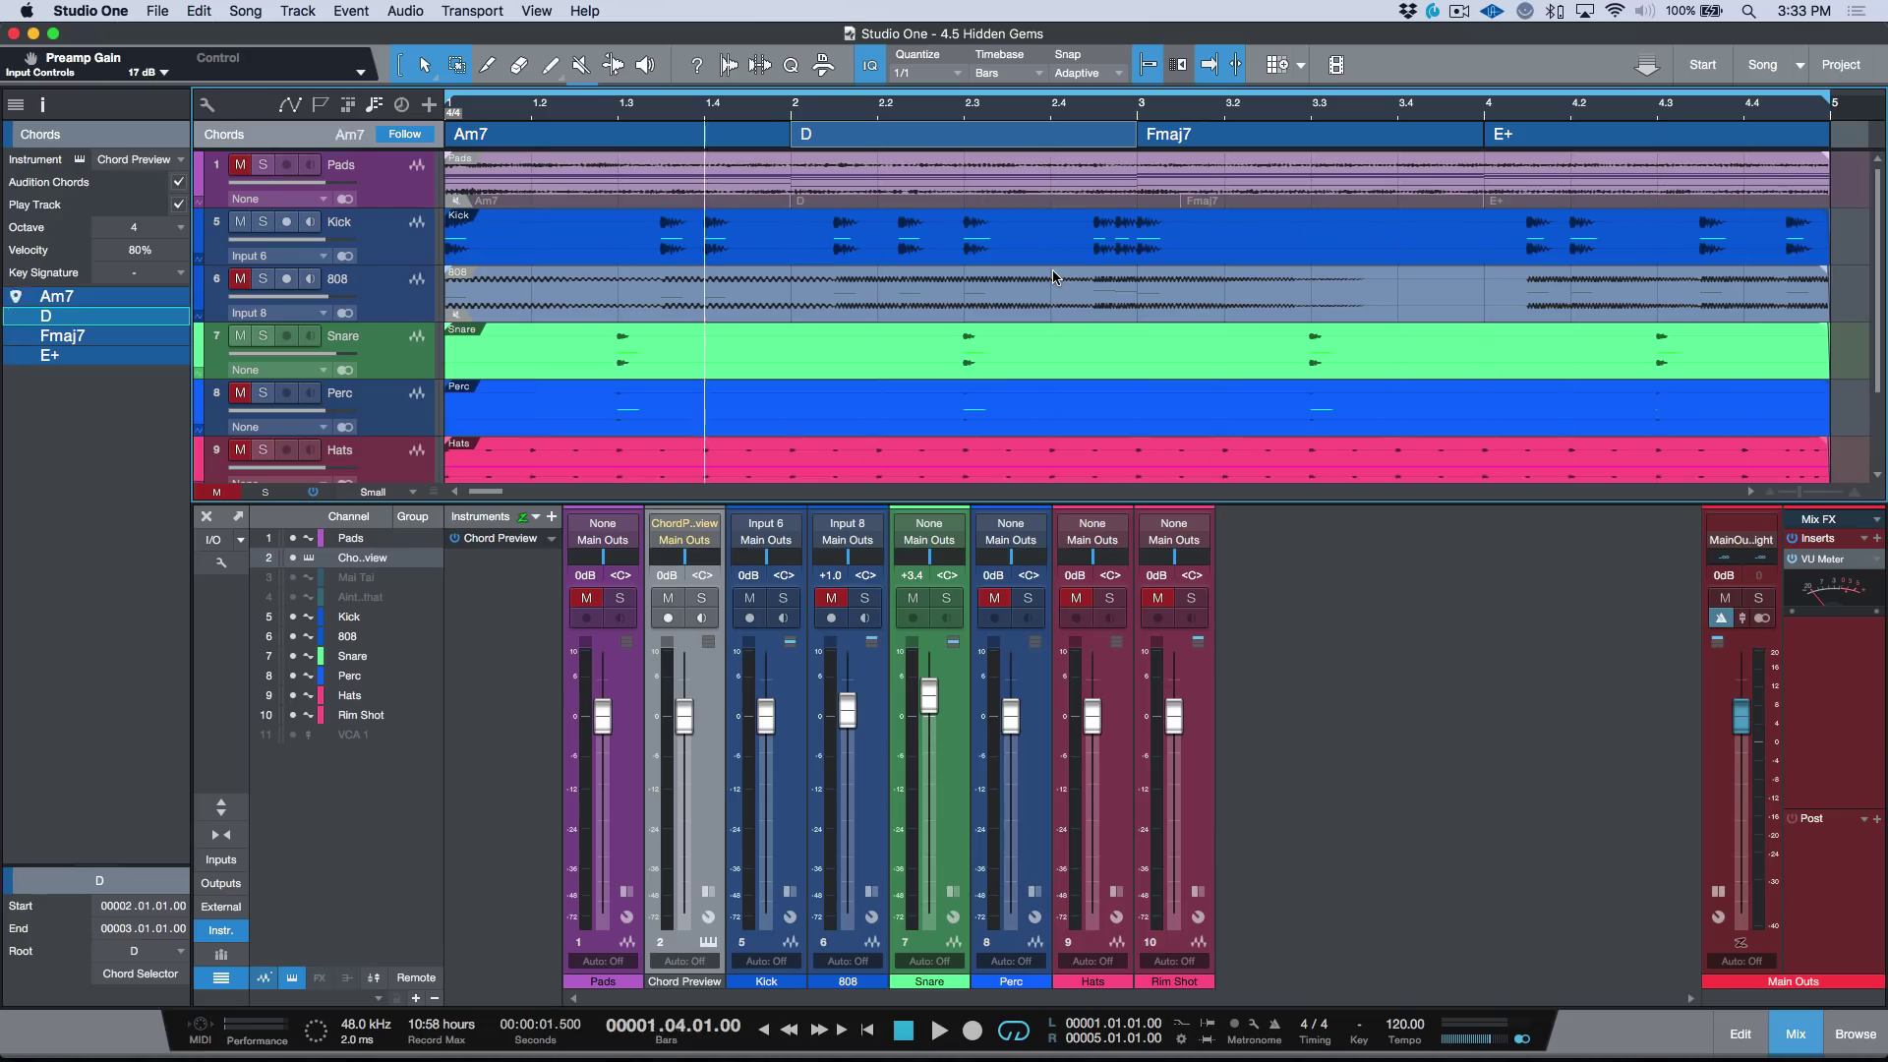
Search the keyboard shortcuts for "beat" to look up the Forward Beat and Rewind Beat commands
click(91, 11)
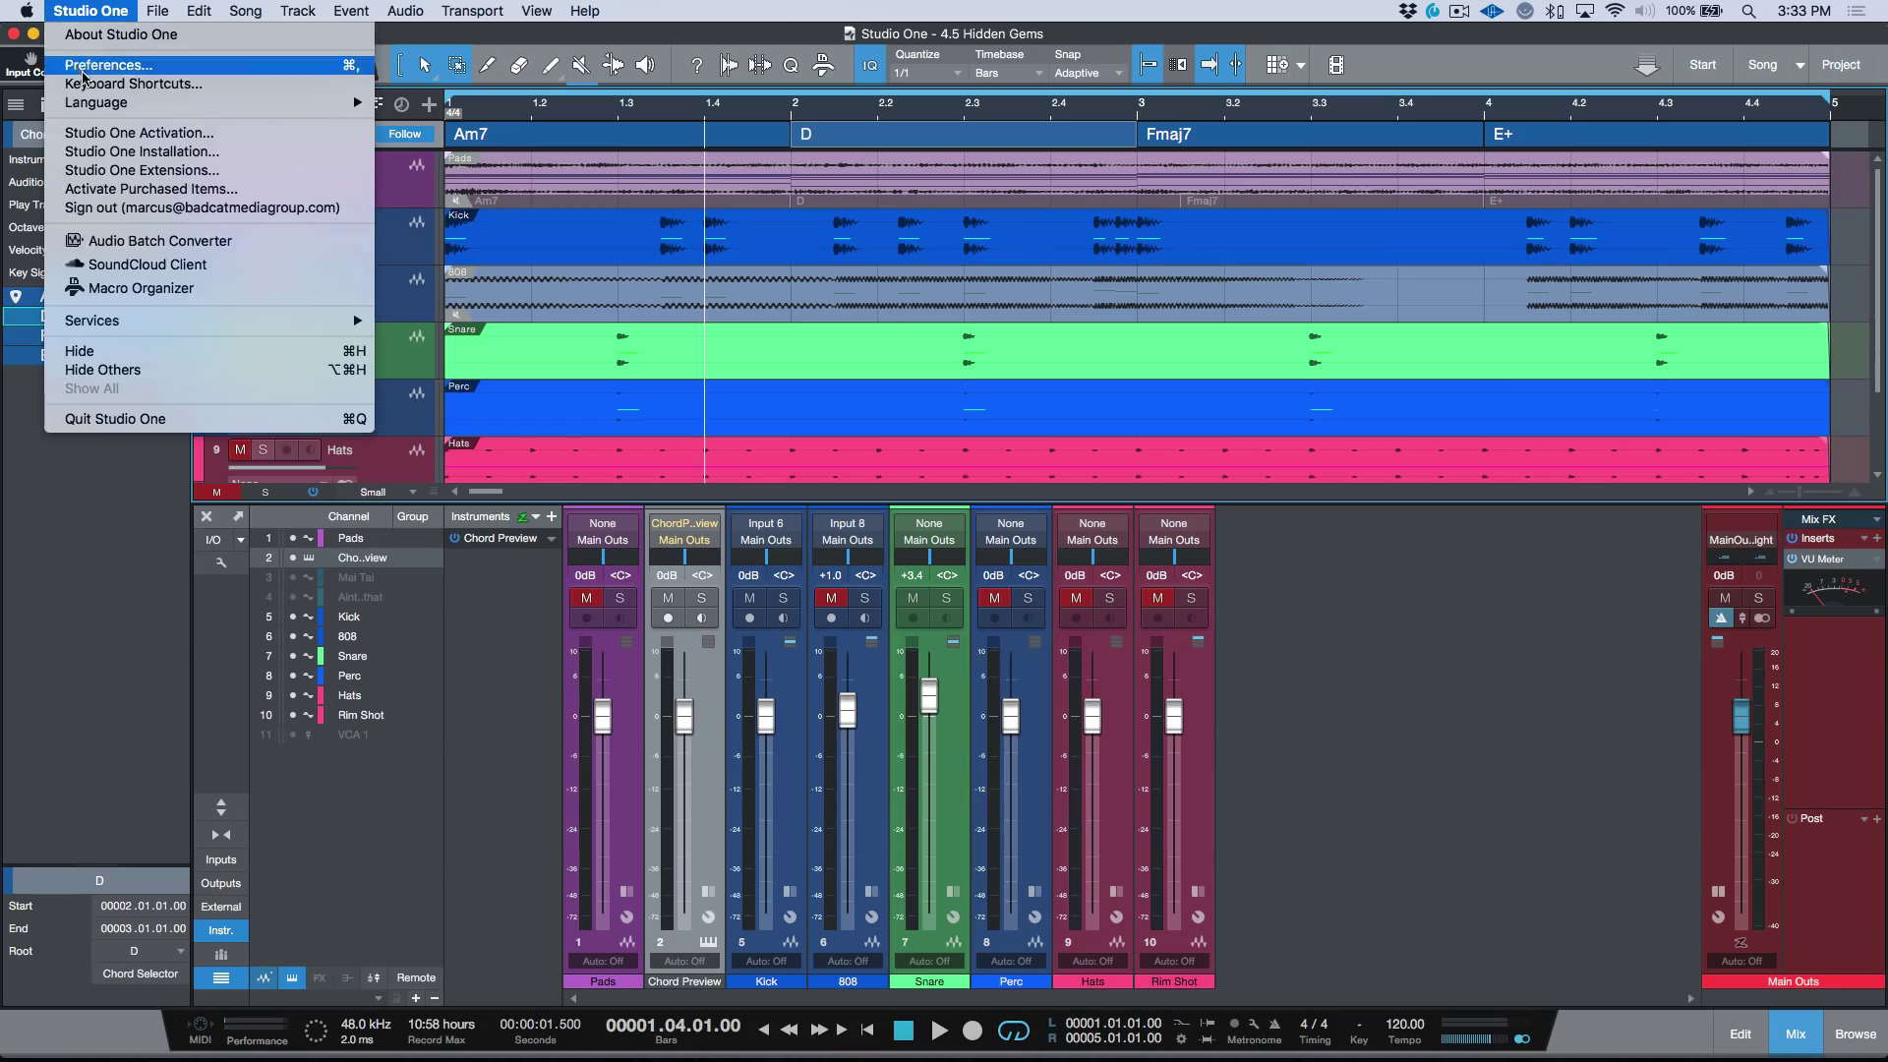
click(89, 85)
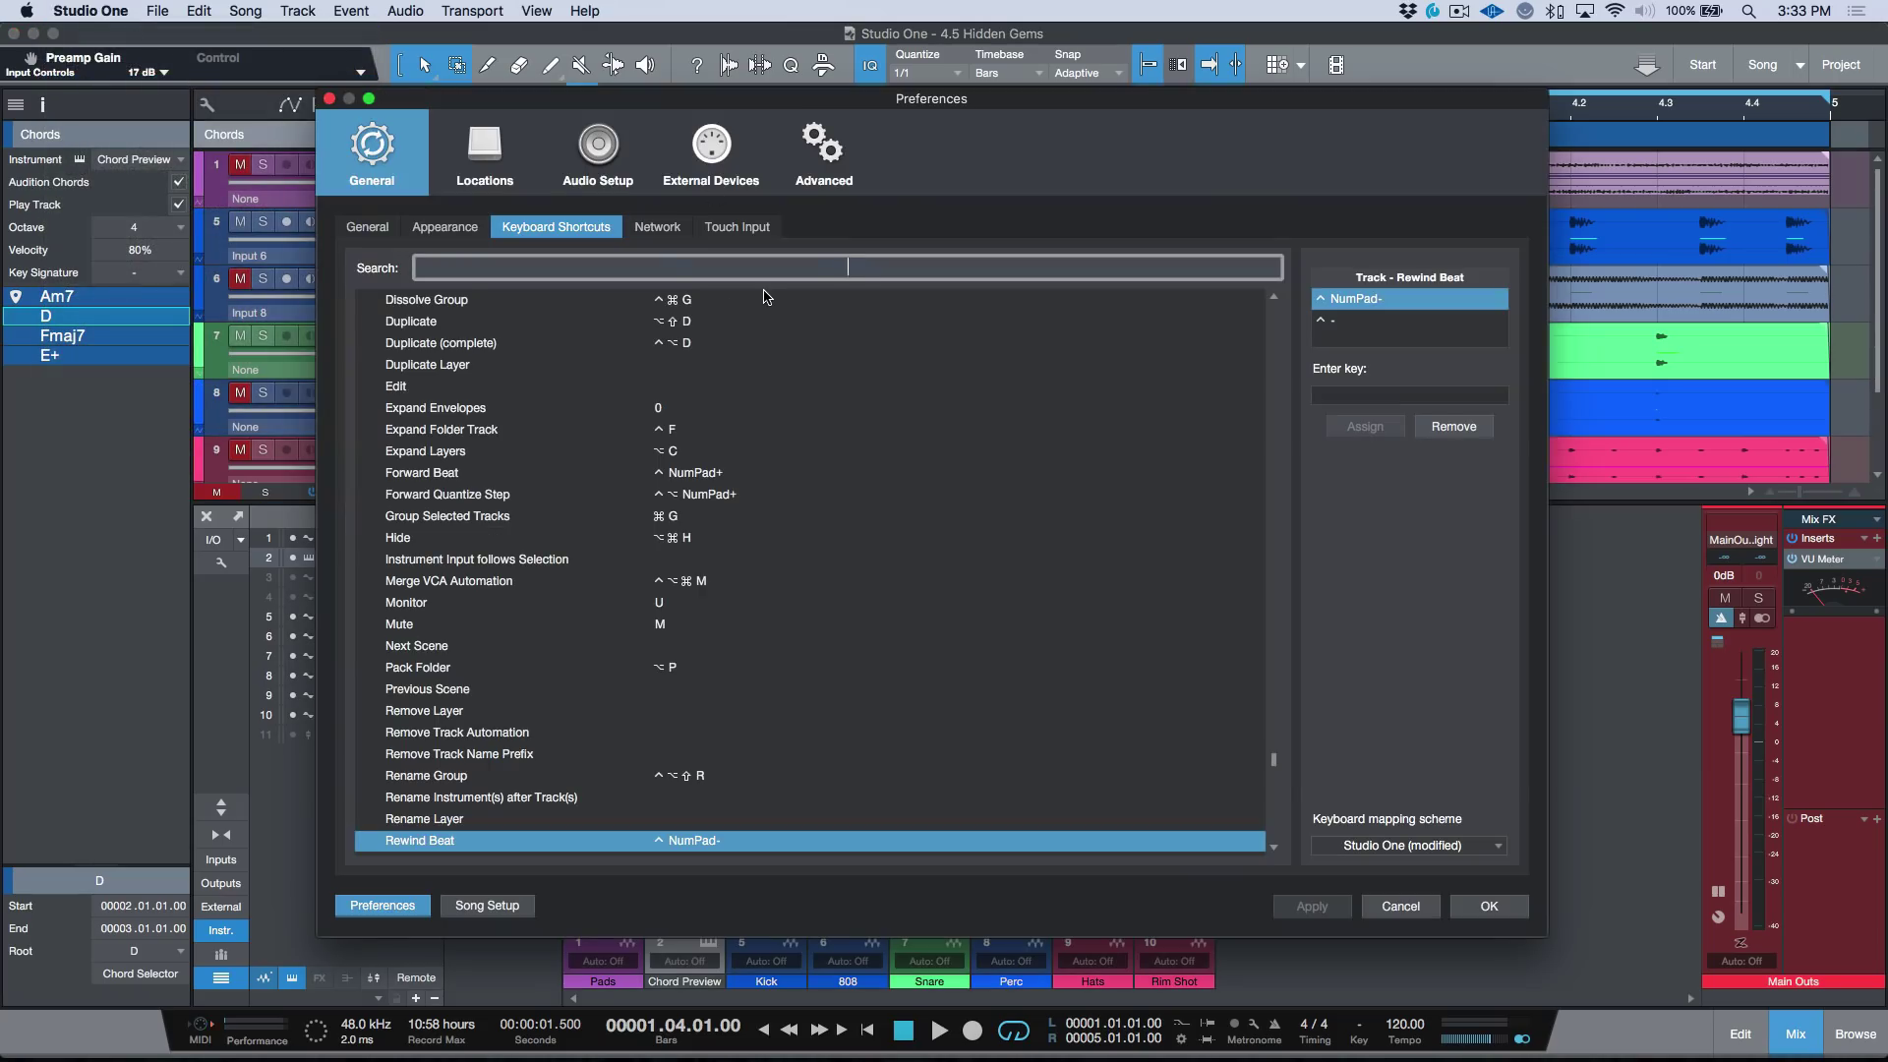
text(beat)
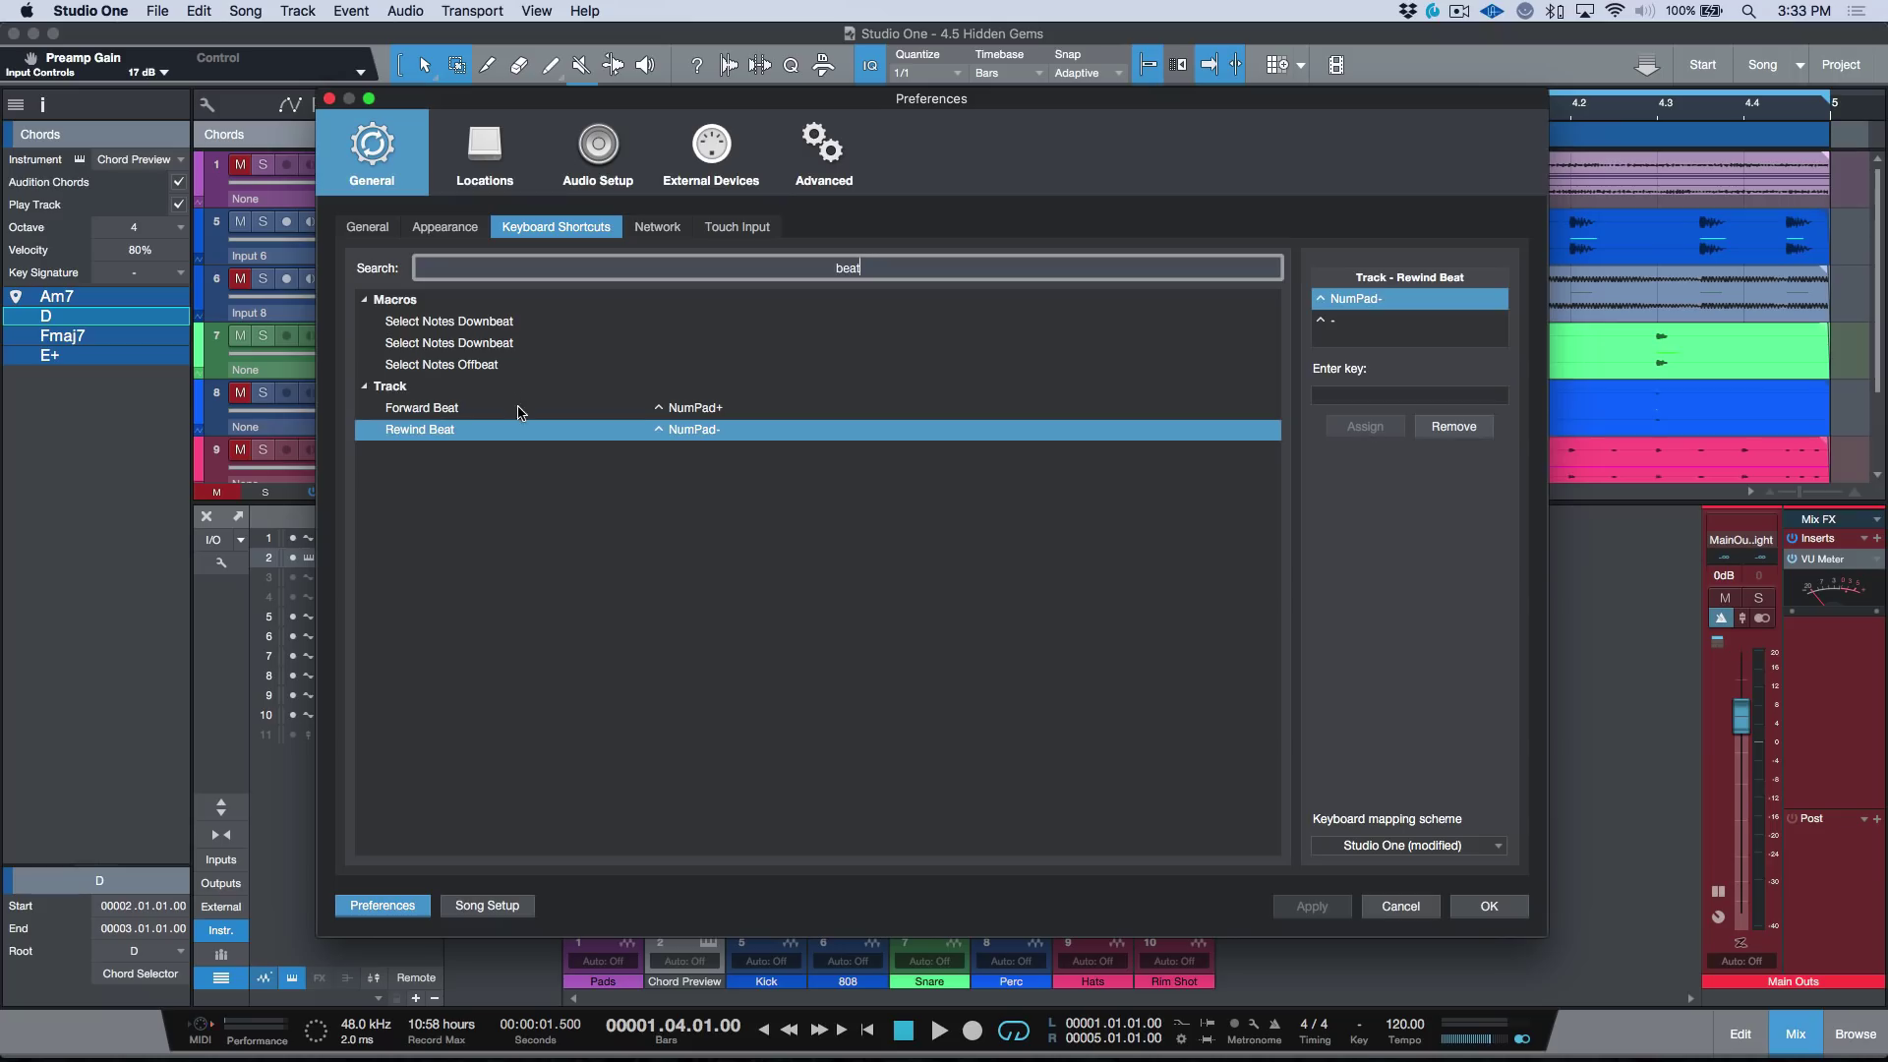
Inspect the shortcut assignments of the Track commands Forward Beat and Rewind Beat, and cancel the preferences
click(521, 409)
click(521, 431)
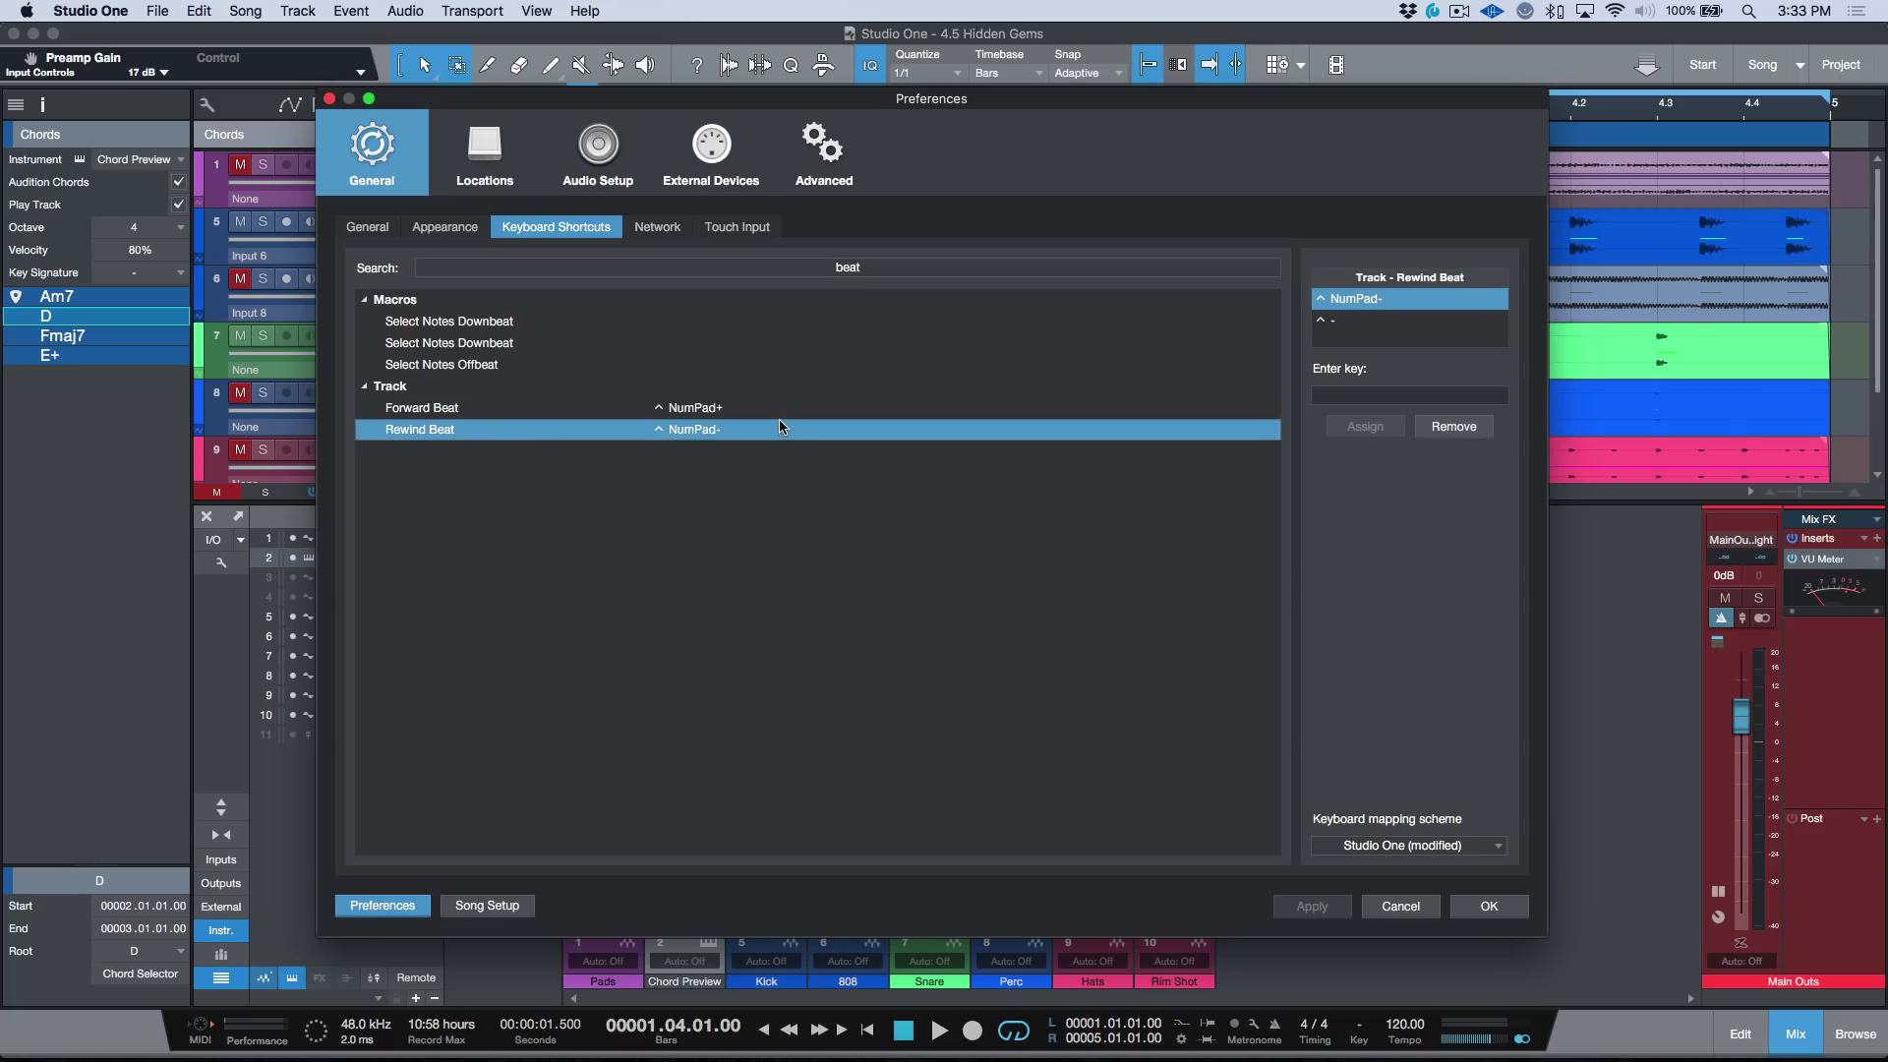
click(1416, 910)
Move the playback cursor forward and back beat by beat, passing bar 3 beat 1 and finishing on bar 2 beat 4
key(KP_Subtract)
key(KP_Add)
key(KP_Add)
key(KP_Add)
key(KP_Add)
key(KP_Add)
key(KP_Add)
key(KP_Add)
key(KP_Add)
key(KP_Subtract)
key(KP_Subtract)
key(KP_Subtract)
key(KP_Subtract)
key(KP_Subtract)
key(KP_Subtract)
key(KP_Subtract)
key(KP_Subtract)
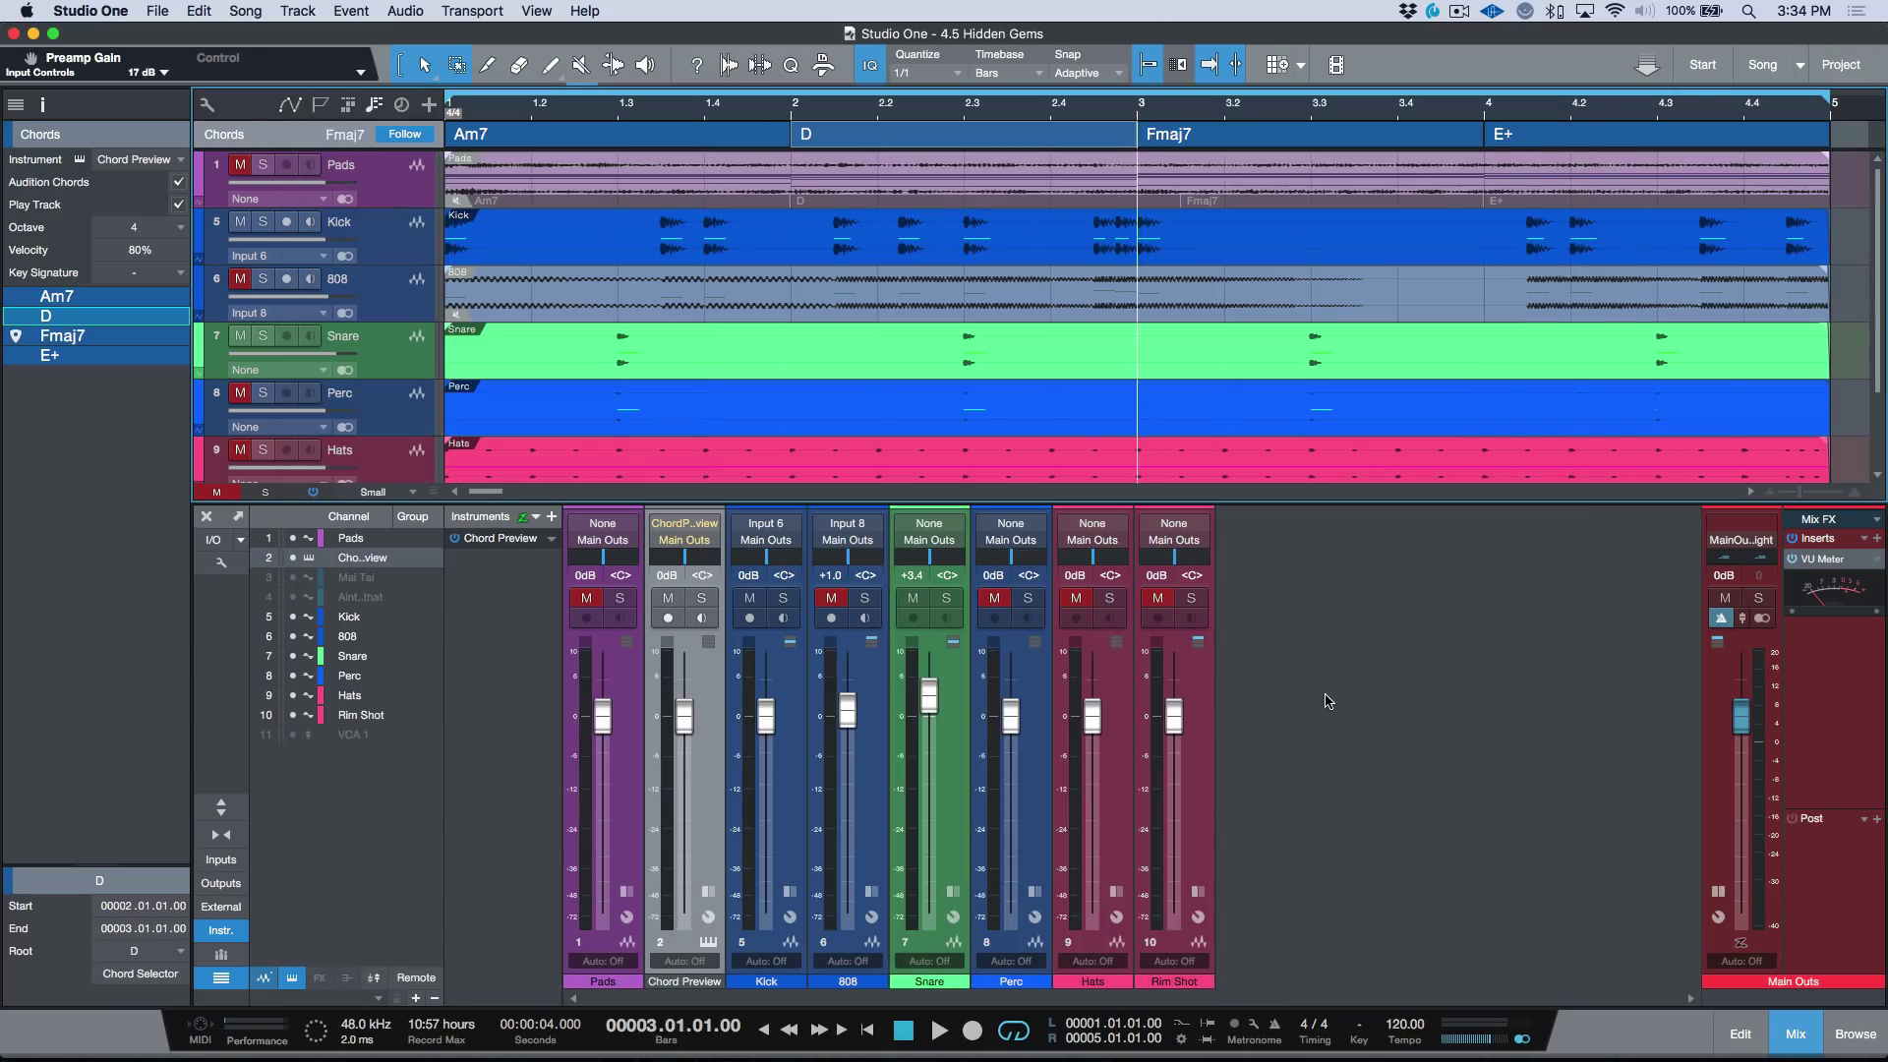
key(KP_Add)
key(KP_Add)
key(KP_Add)
key(KP_Add)
key(KP_Add)
key(KP_Add)
key(KP_Add)
key(KP_Add)
key(KP_Add)
key(KP_Add)
key(KP_Add)
key(KP_Add)
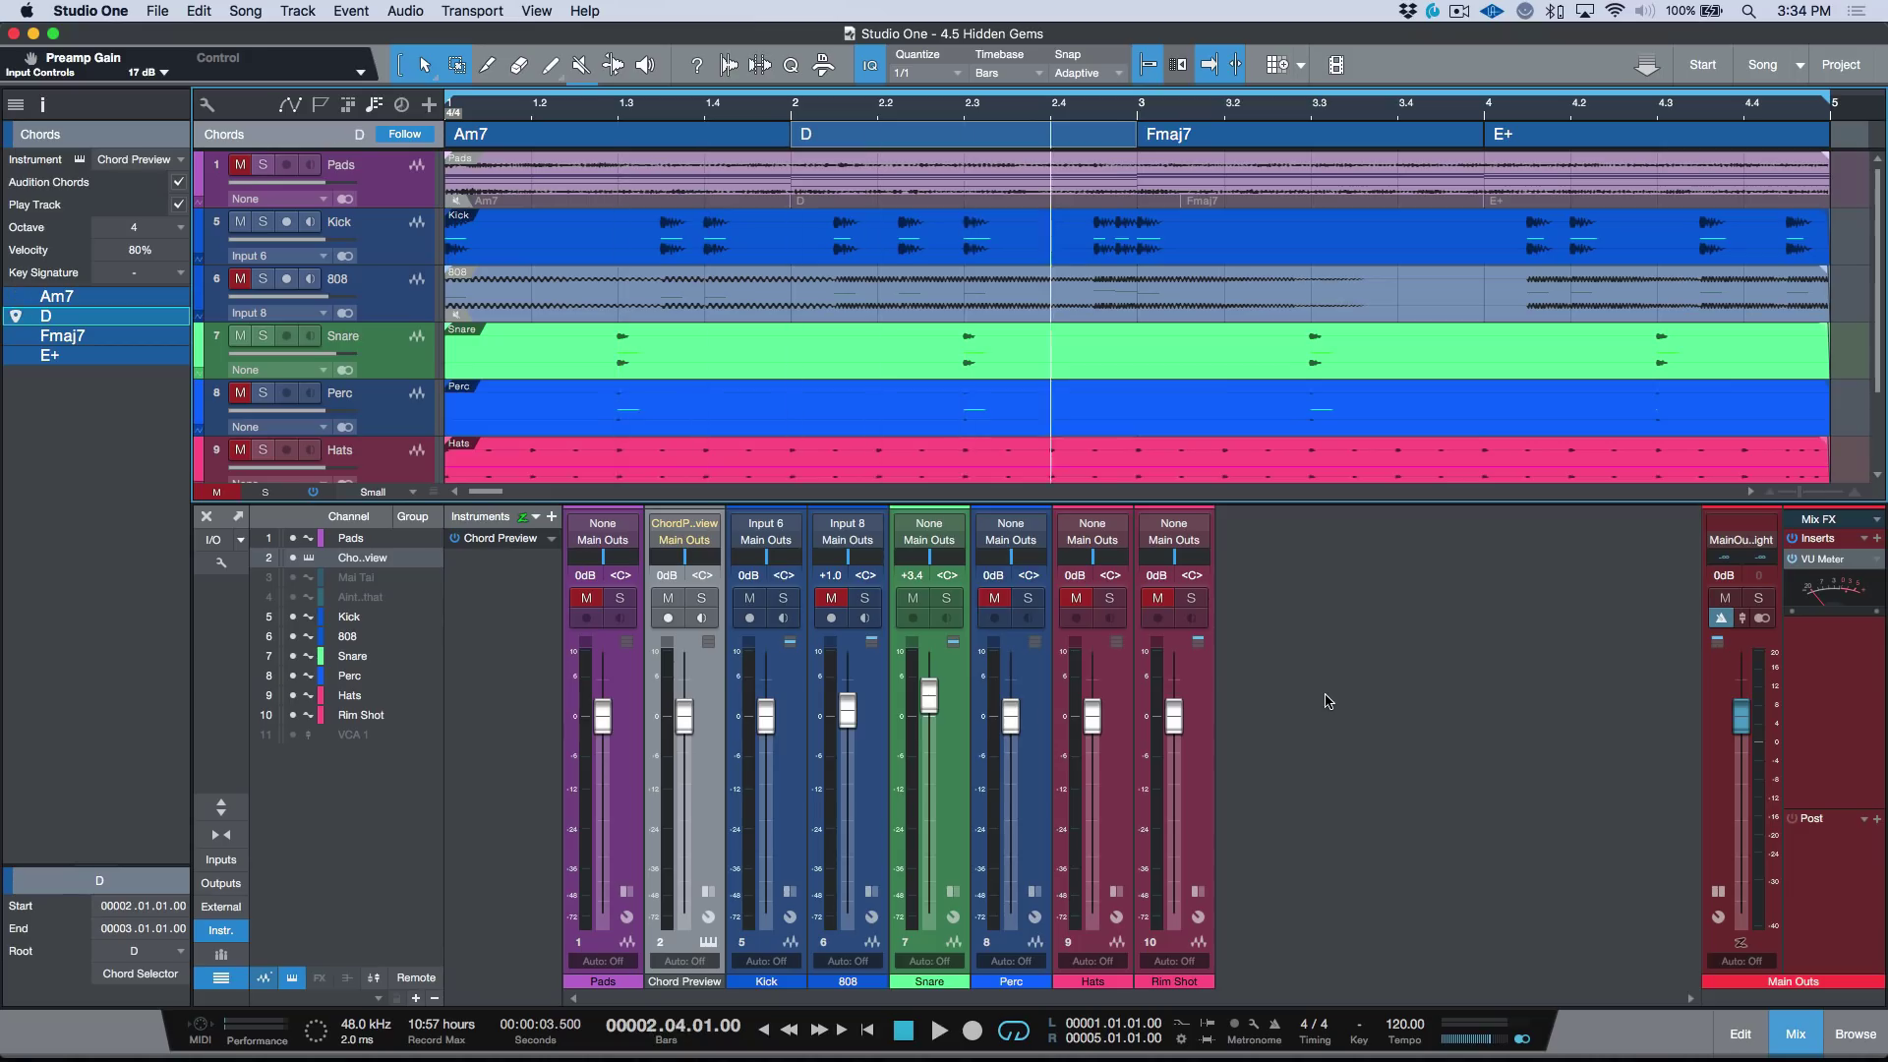
key(KP_Subtract)
key(KP_Subtract)
key(KP_Subtract)
key(KP_Subtract)
key(KP_Subtract)
key(KP_Subtract)
key(KP_Subtract)
click(226, 560)
click(1654, 683)
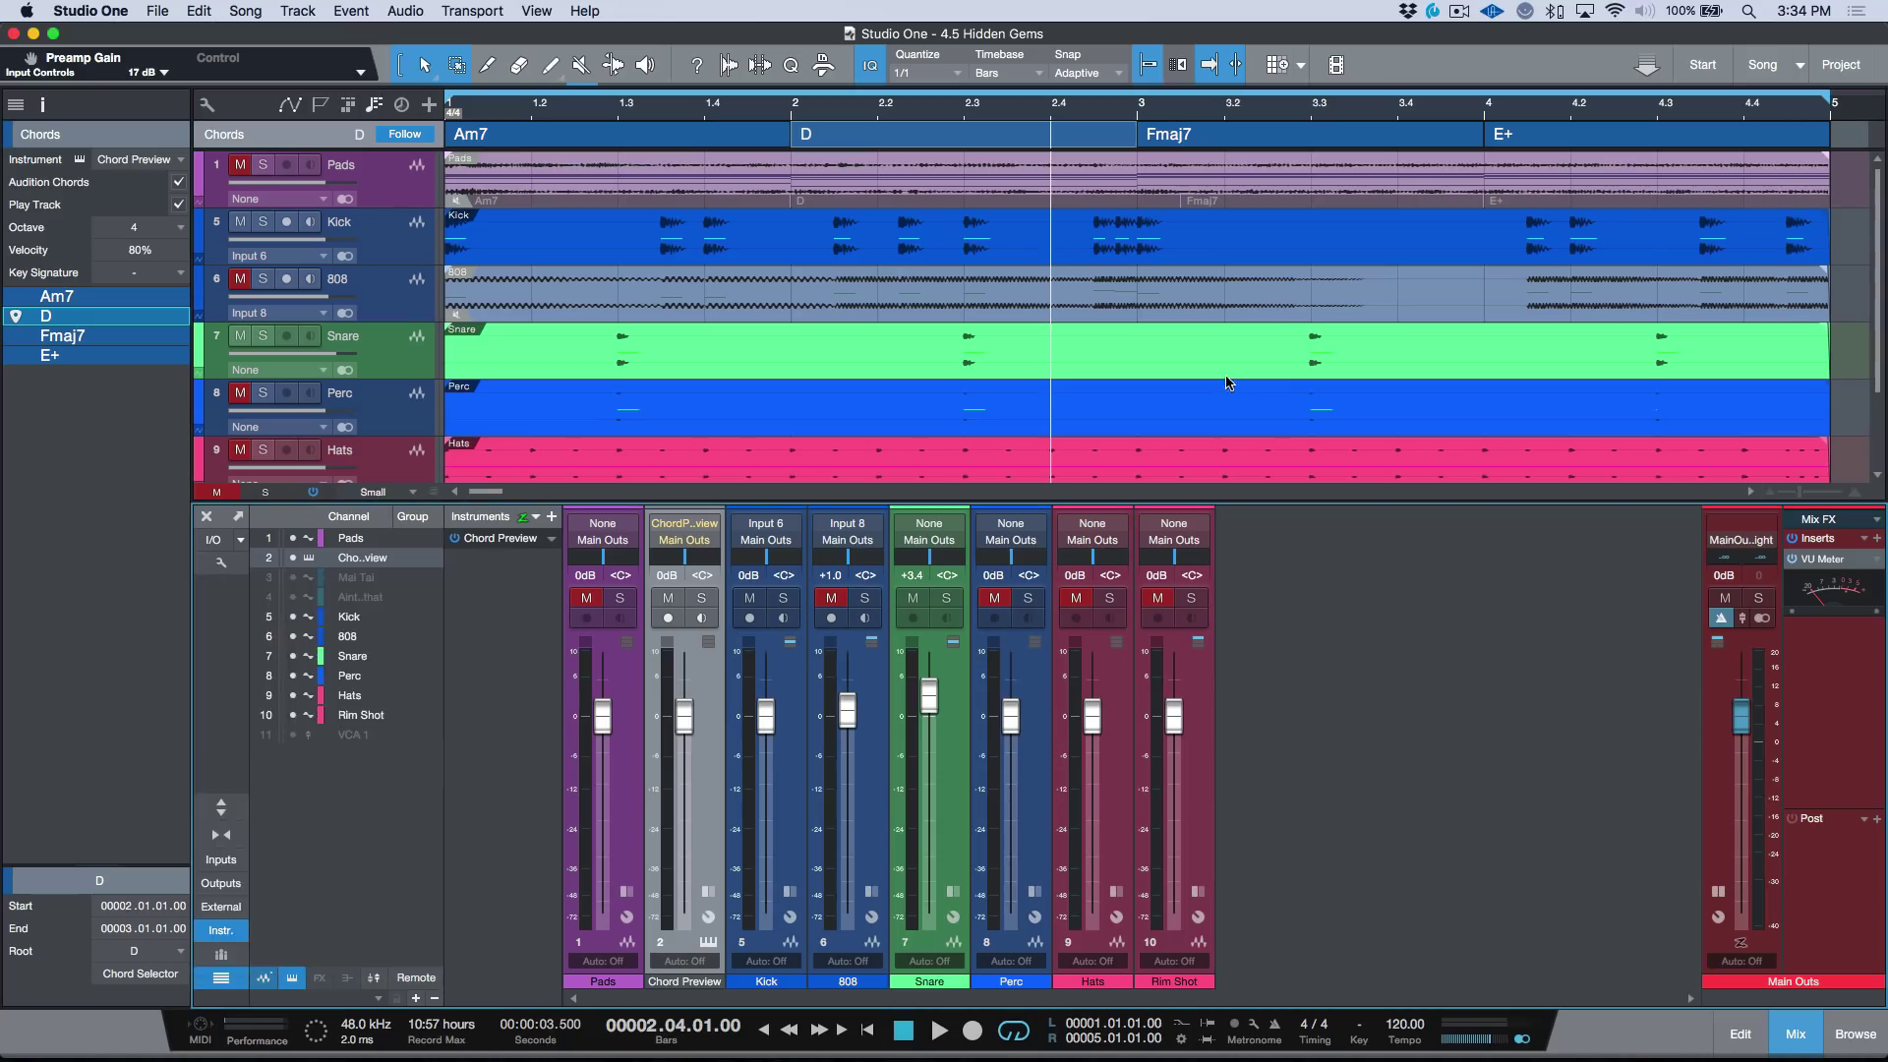
Review the snap options and search the keyboard shortcuts for "snap", inspecting Snap Relative Grid, Snap To Event Hotspots and Snap To Zero Crossings
click(1103, 75)
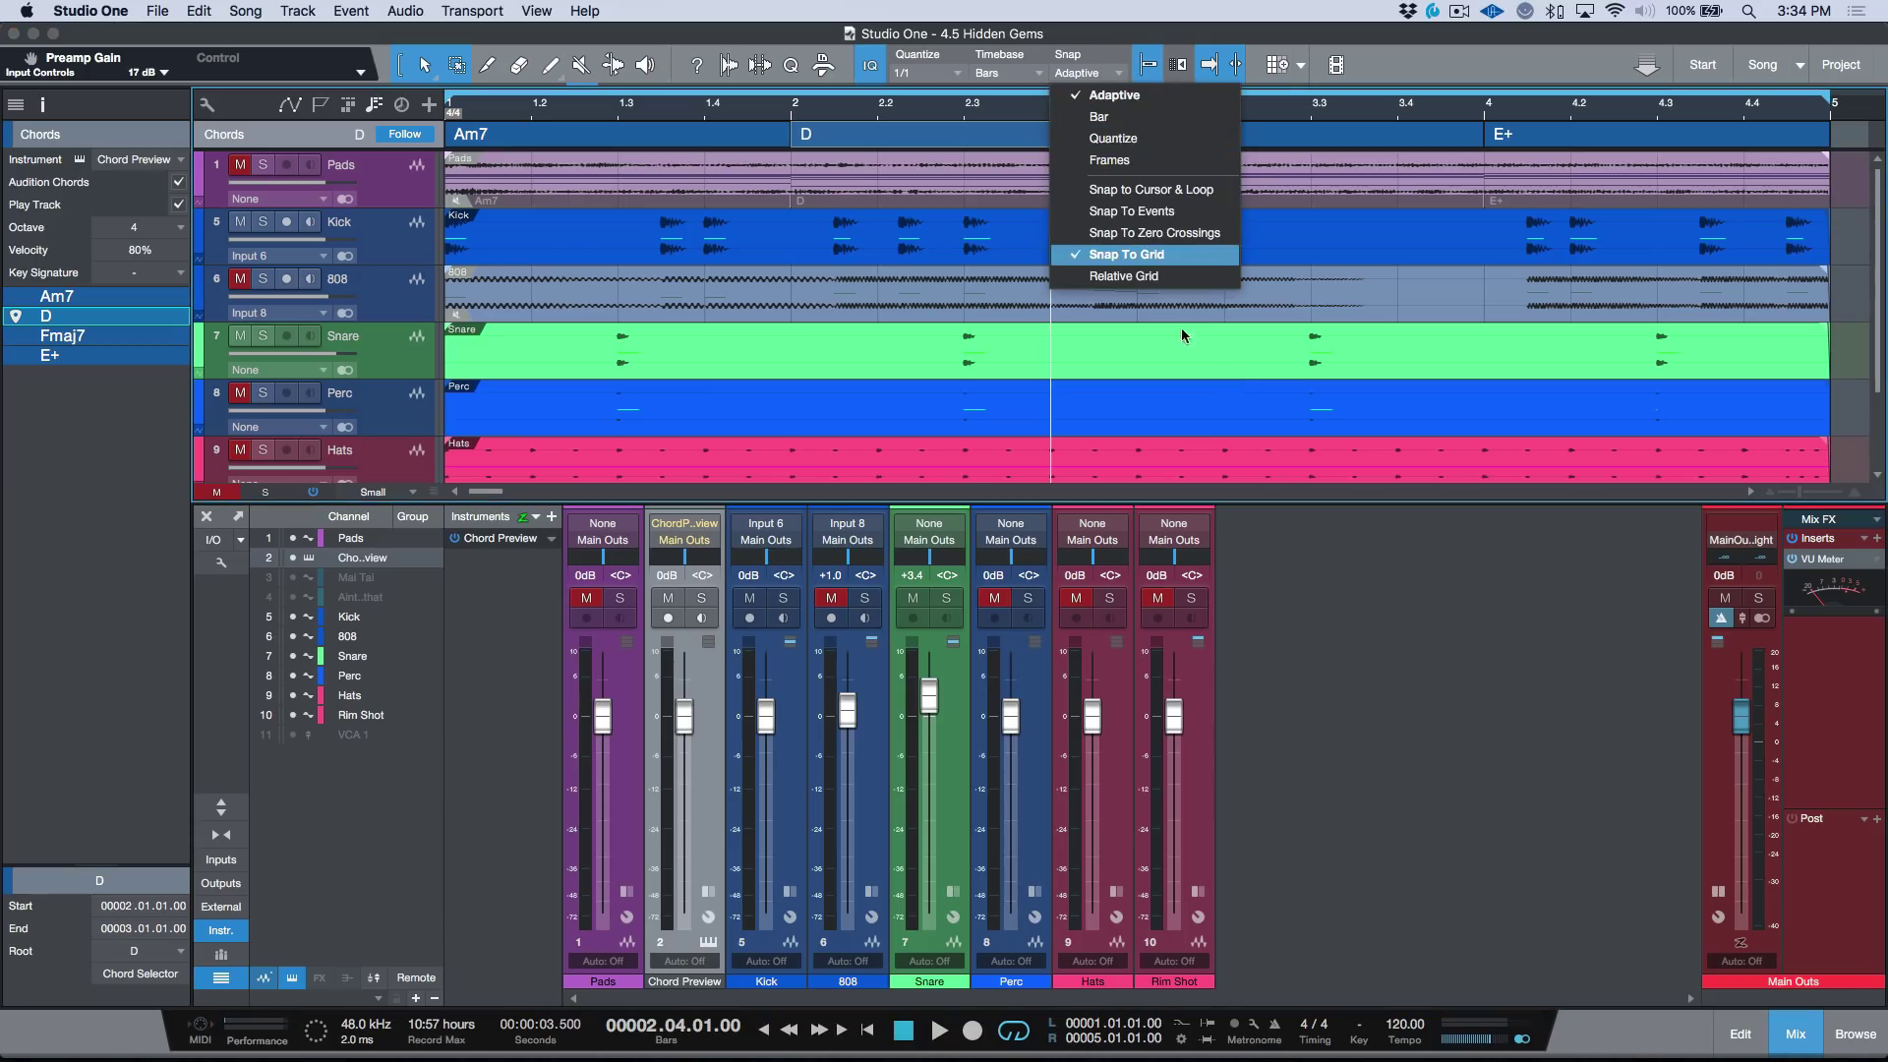
click(1131, 212)
click(126, 14)
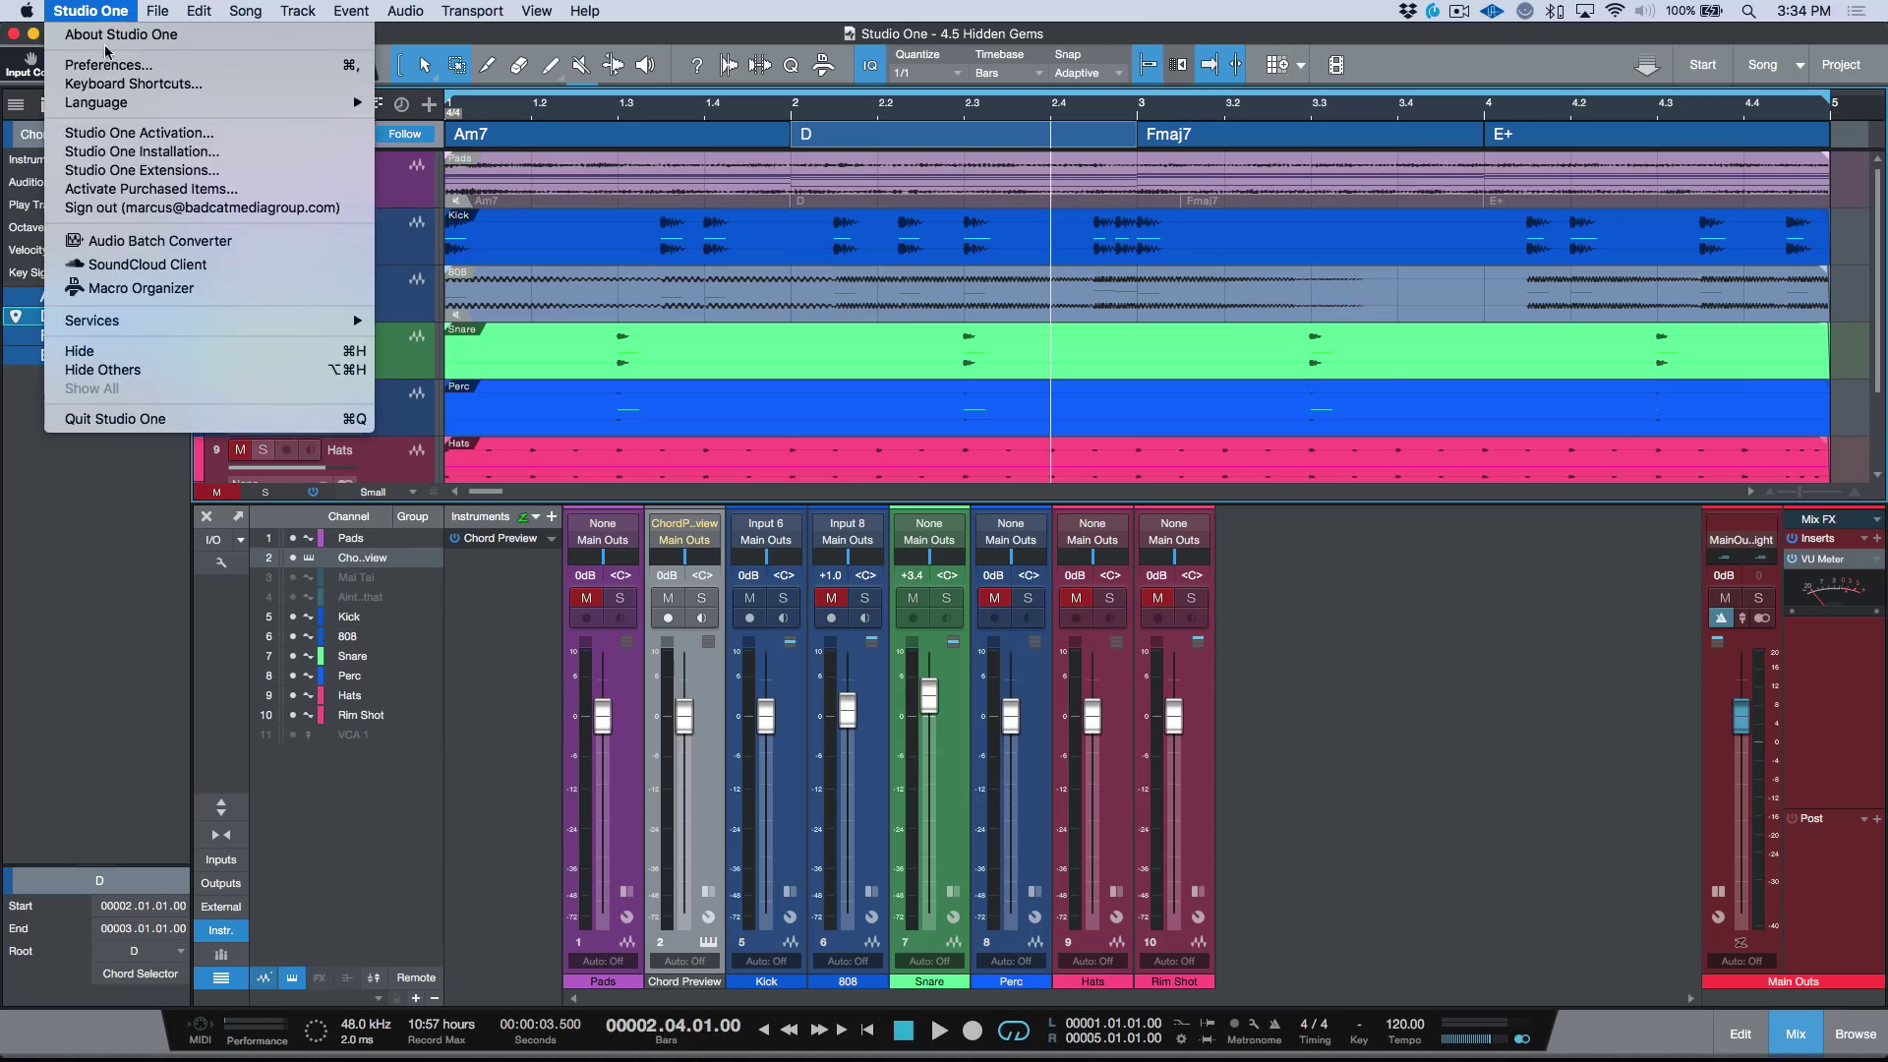
click(704, 180)
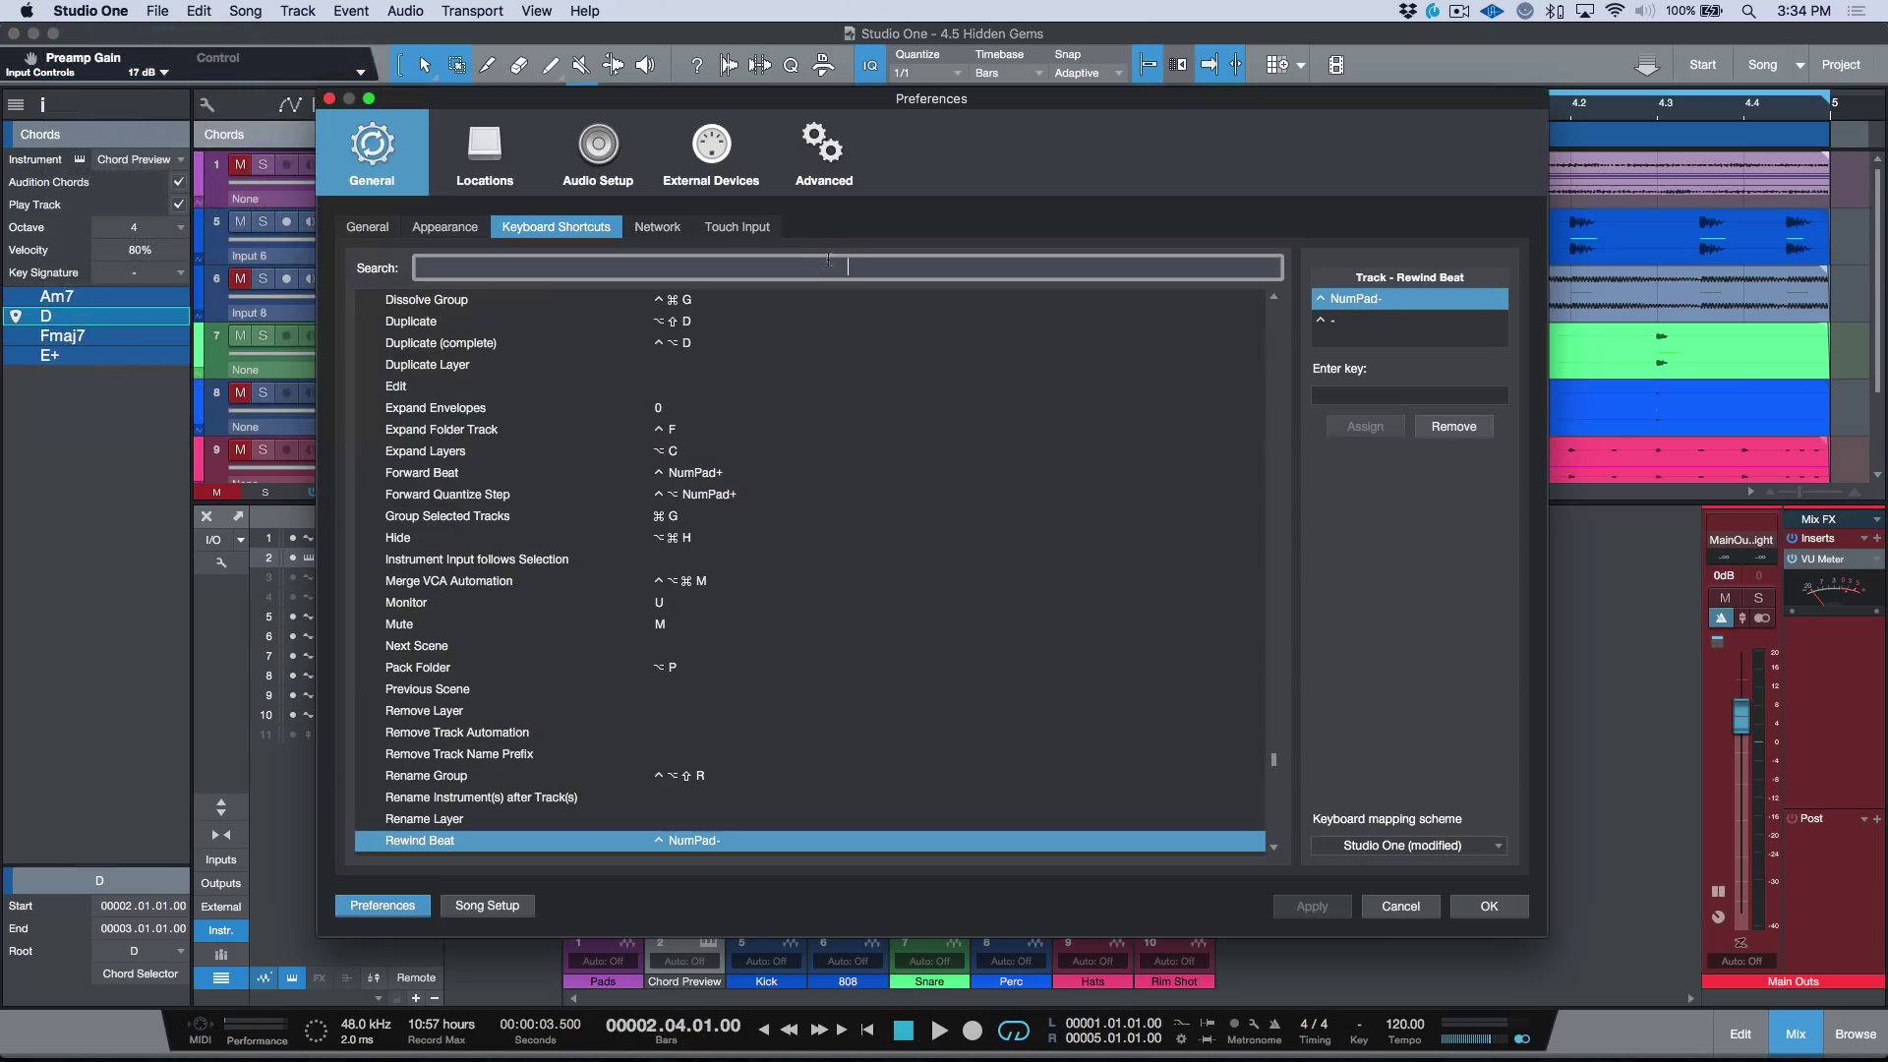
click(845, 265)
text(snap)
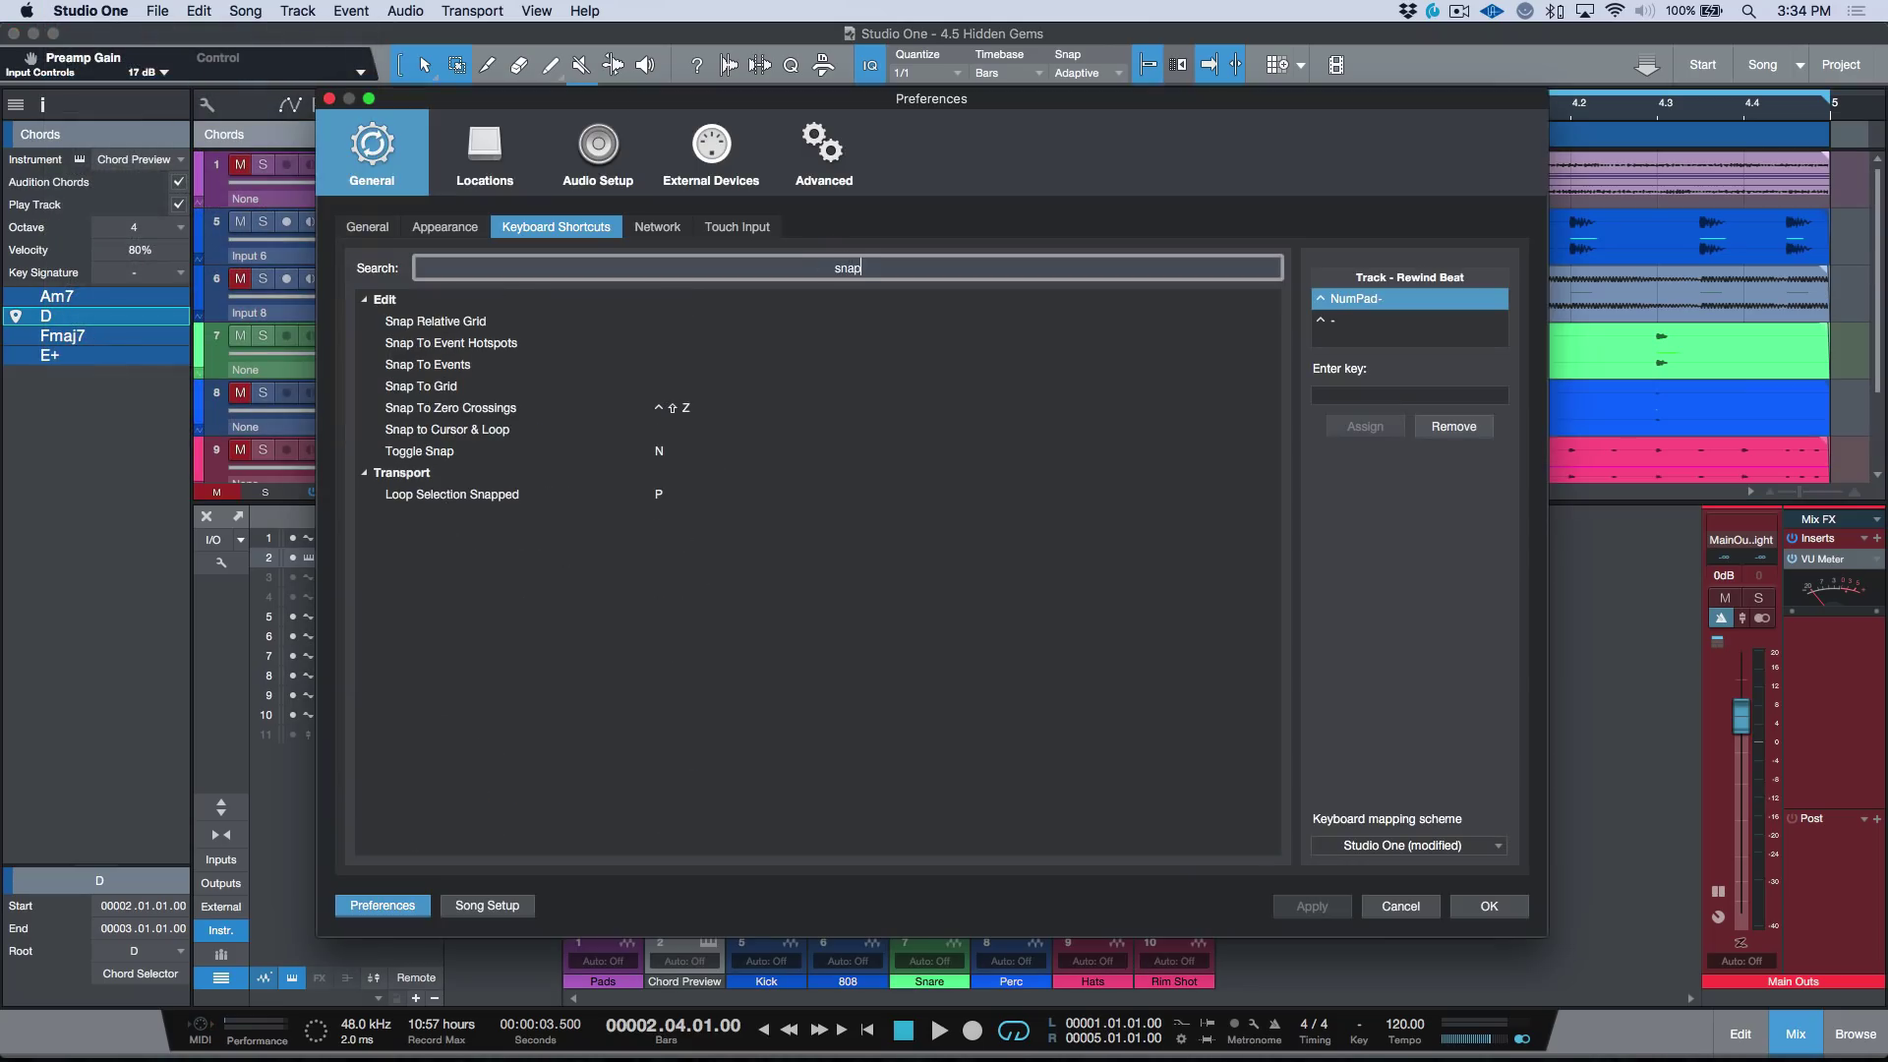
click(525, 324)
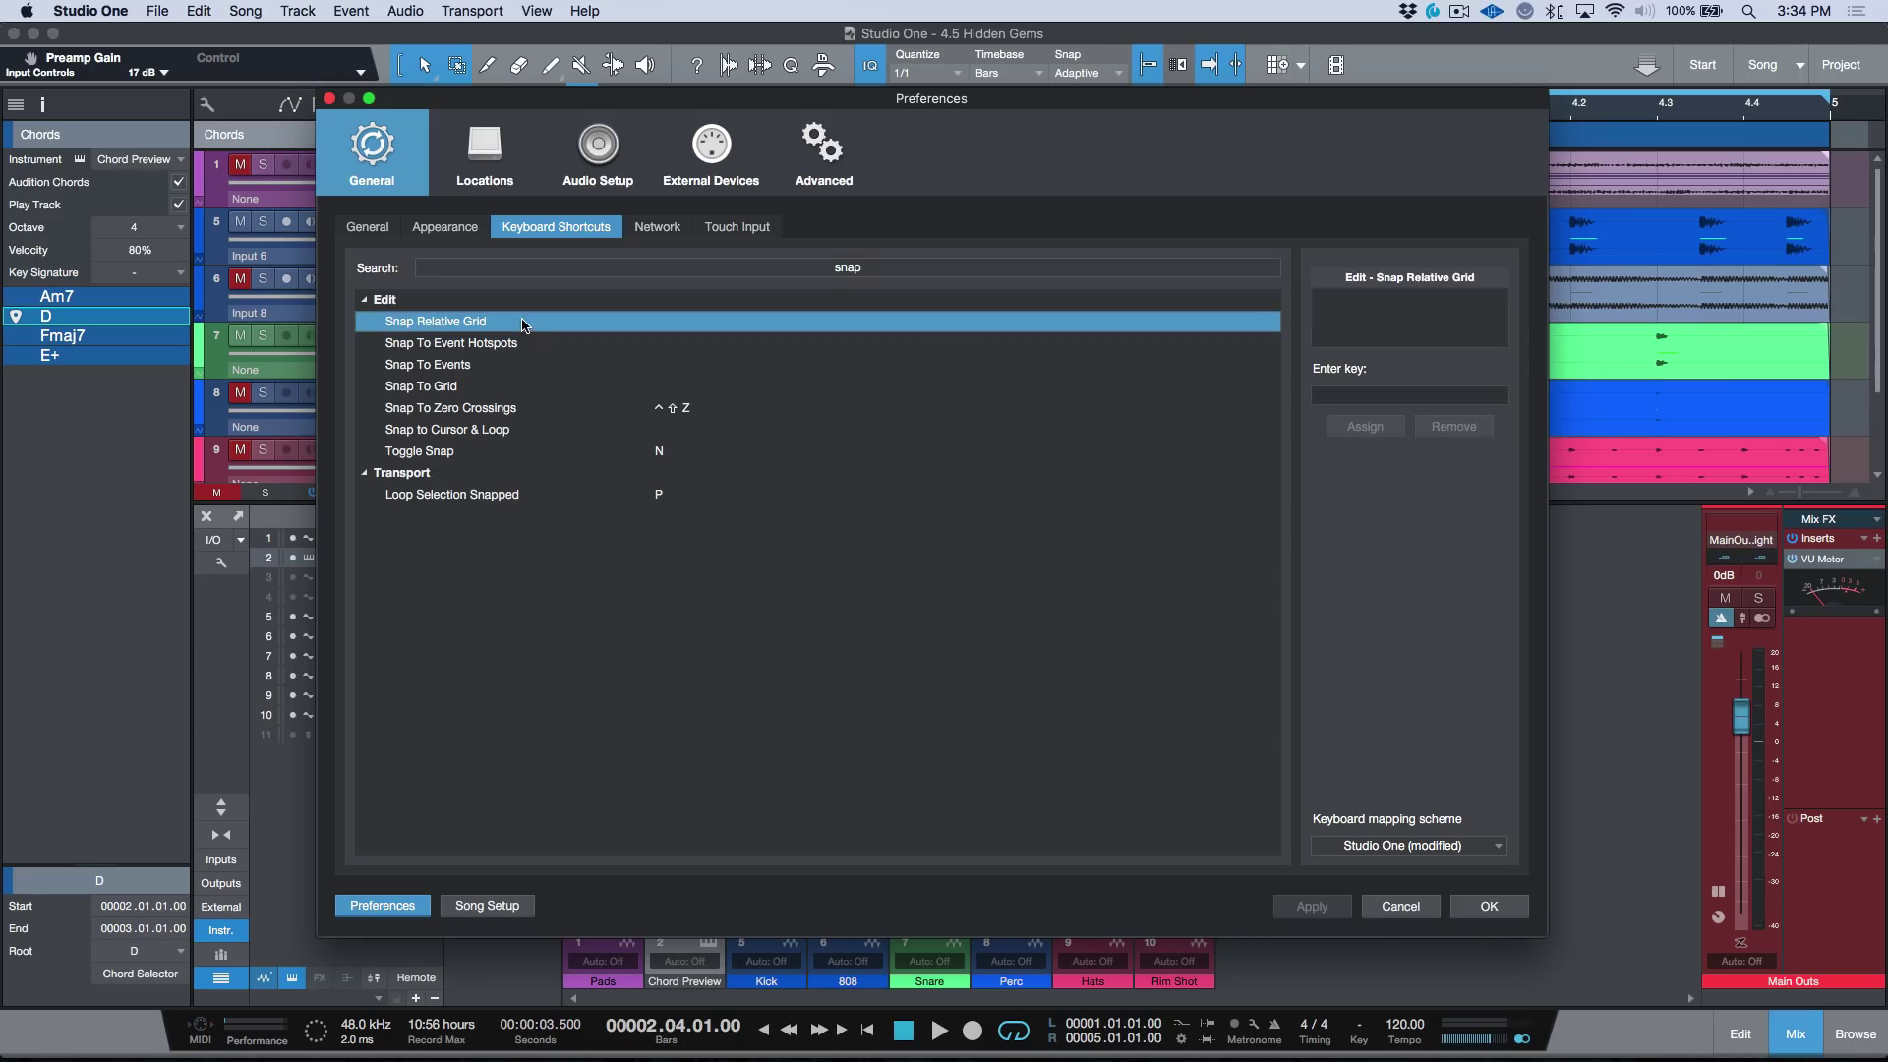
click(539, 344)
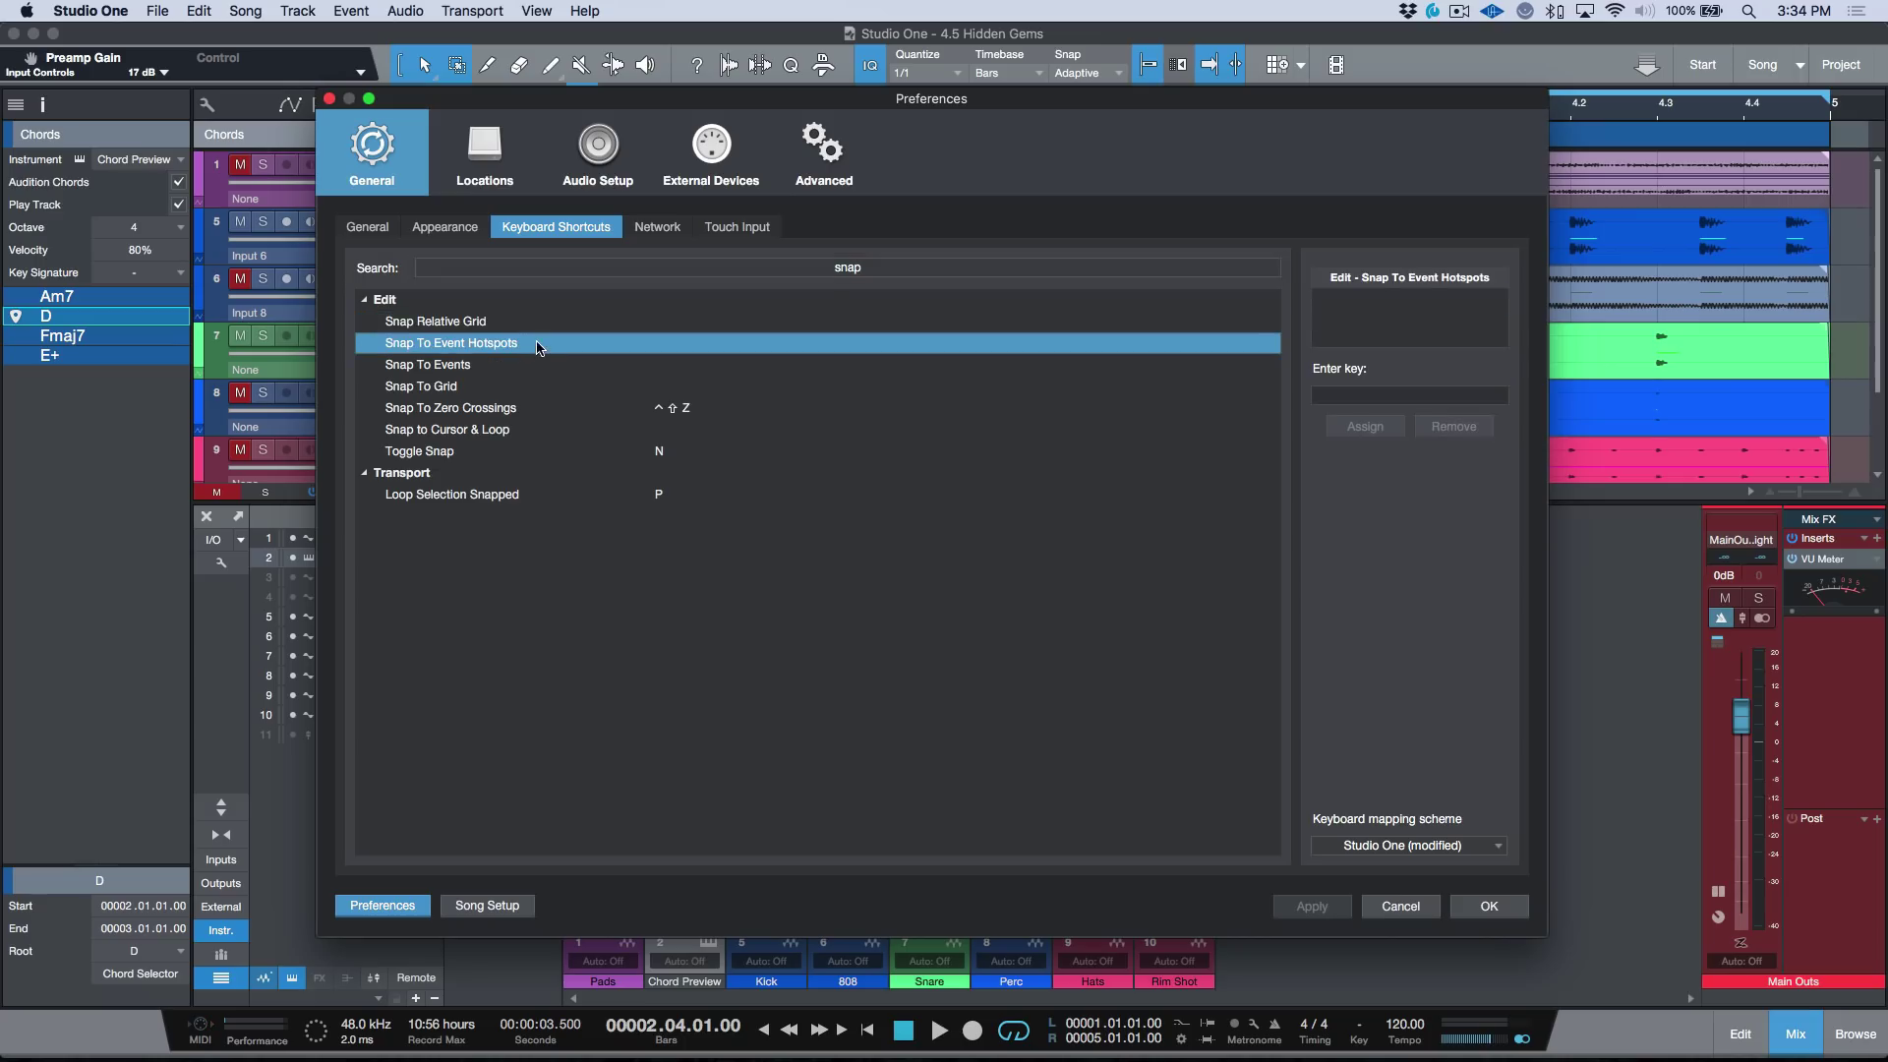
click(620, 411)
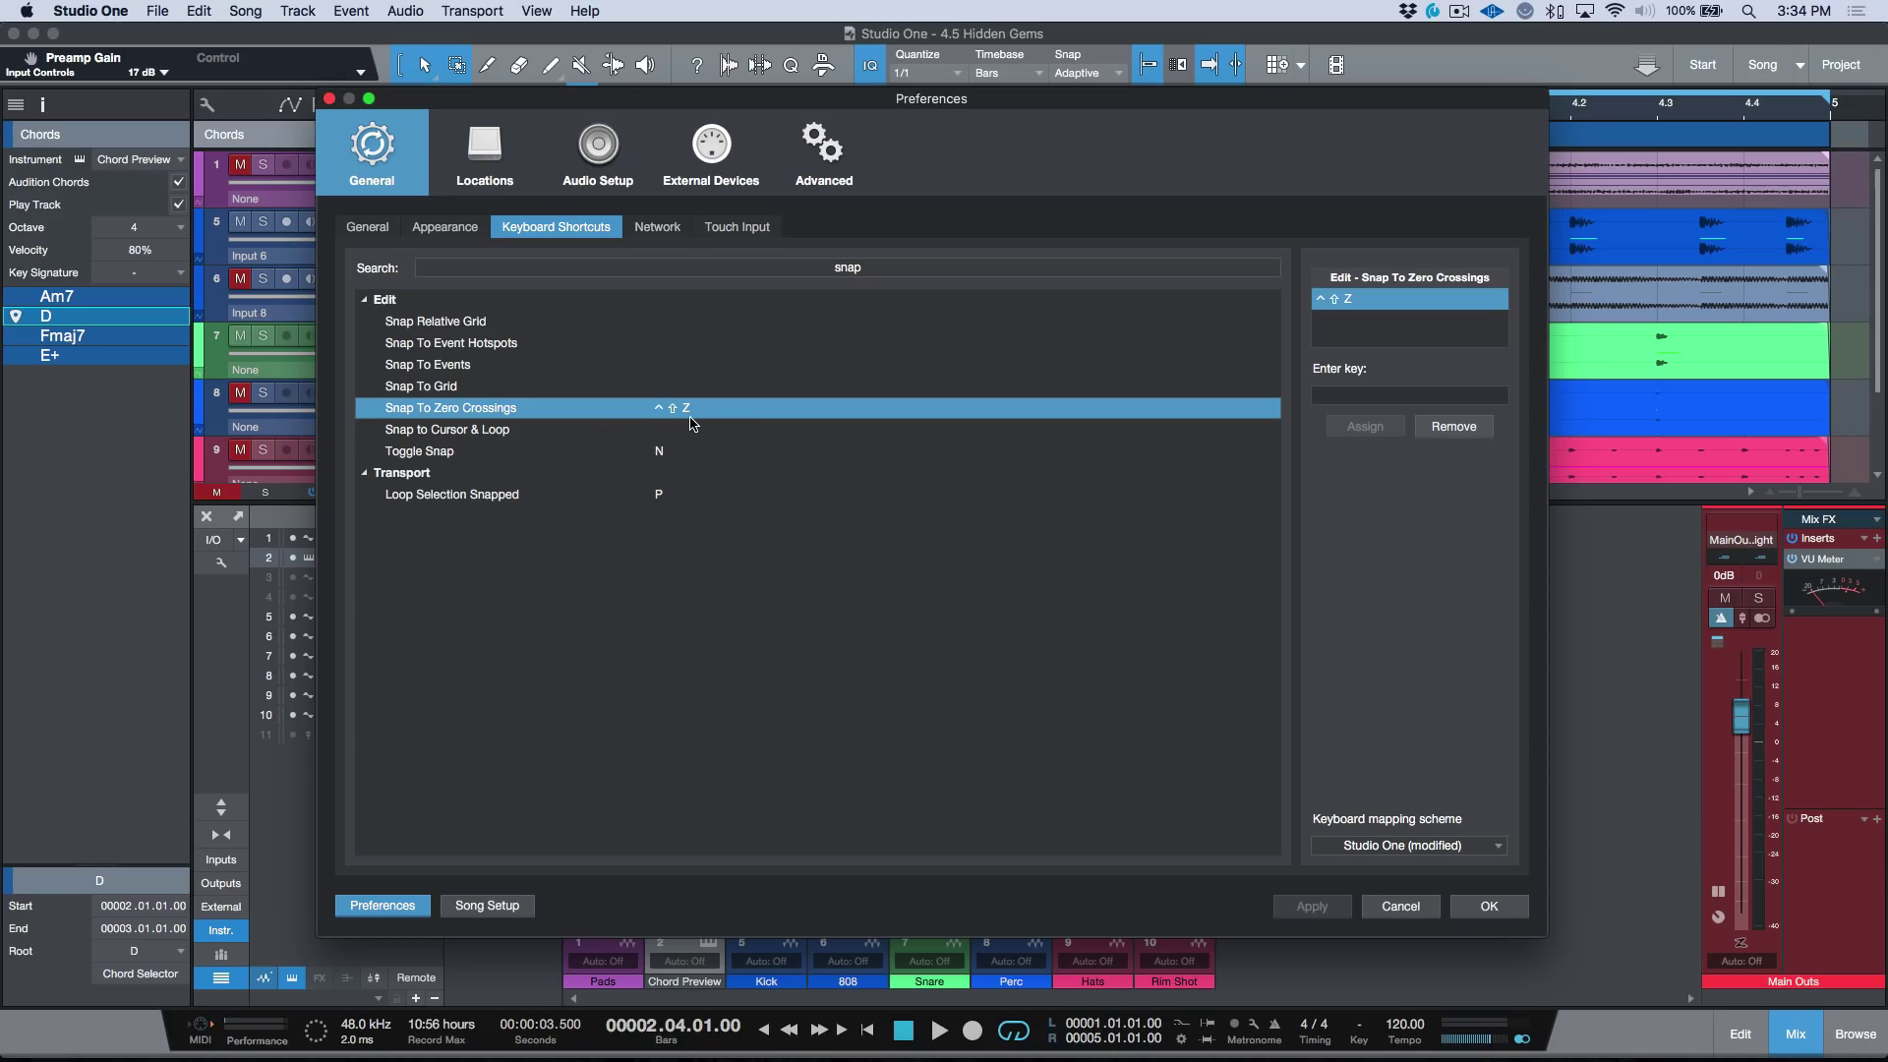
click(1412, 910)
click(1087, 73)
click(1112, 254)
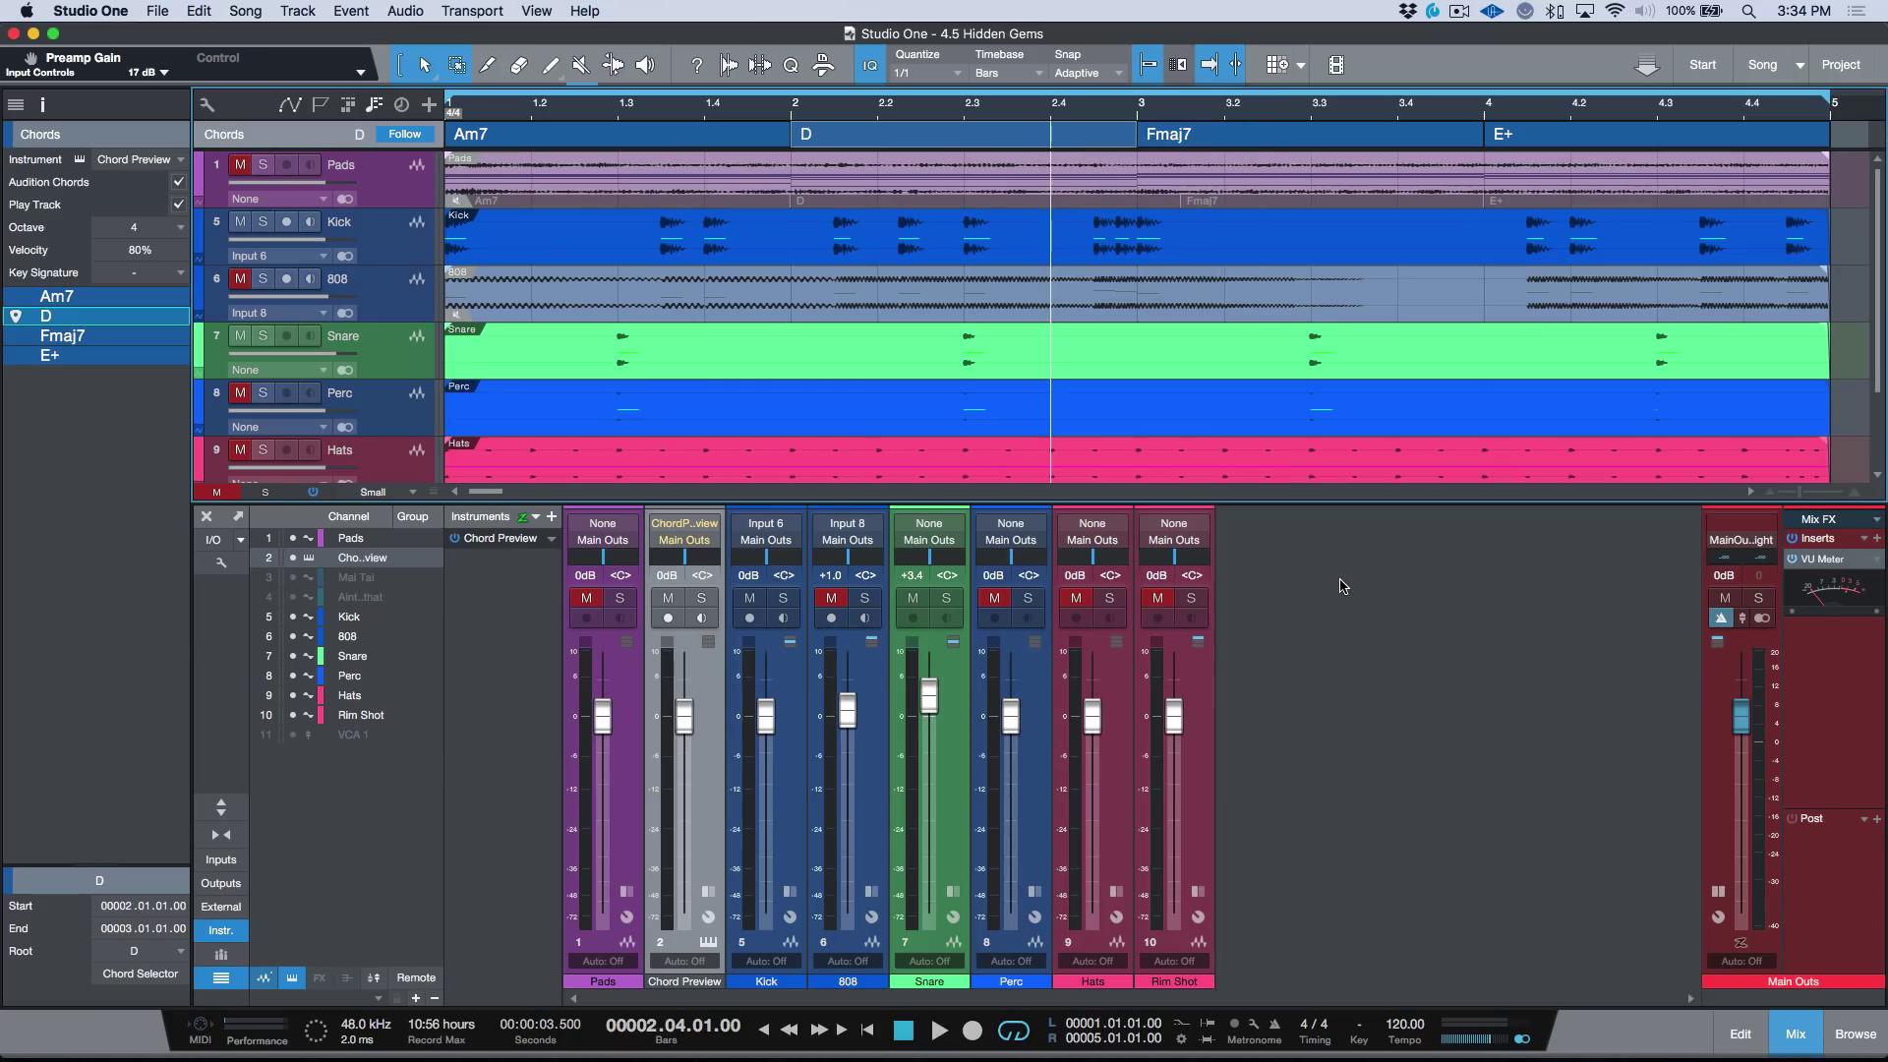
click(1104, 74)
Select a range around the three close kick hits at the start of bar 3 on the Kick track, and solo the track
drag(1076, 242, 1266, 241)
drag(1530, 255, 652, 293)
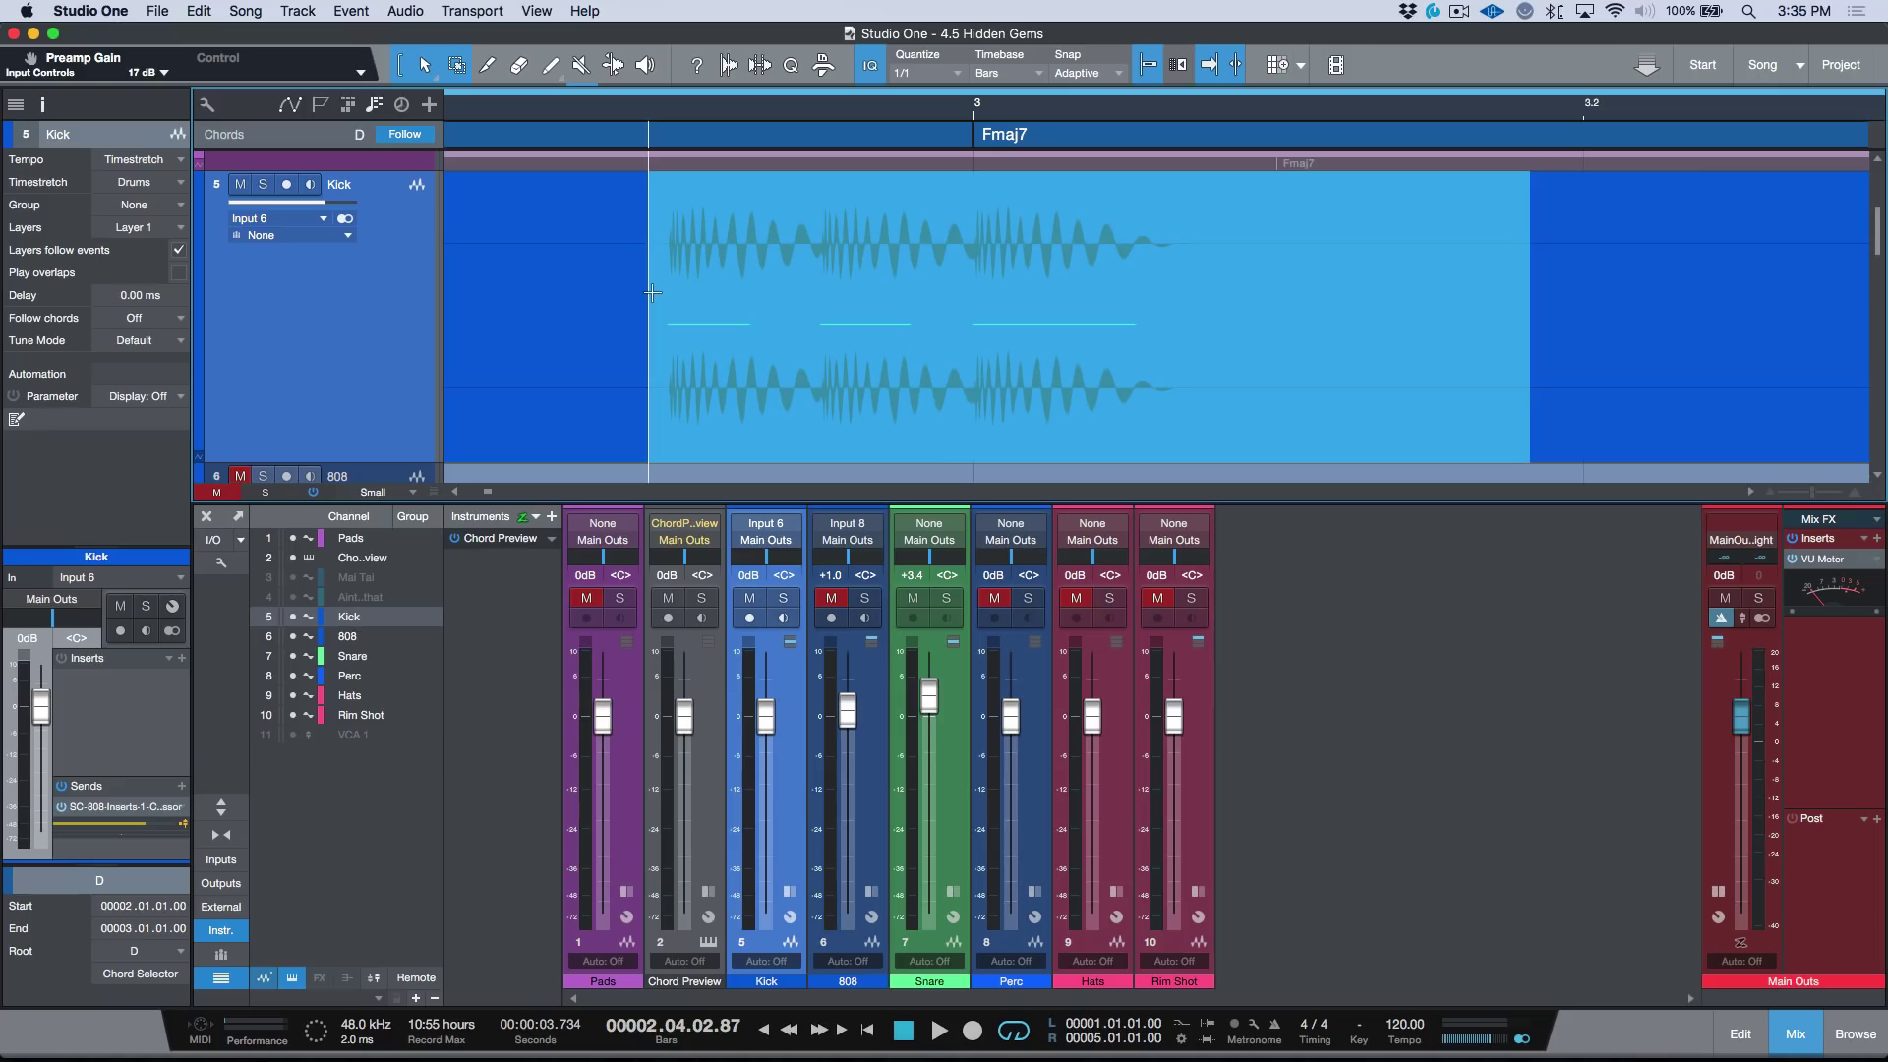
key(s)
key(w)
key(w)
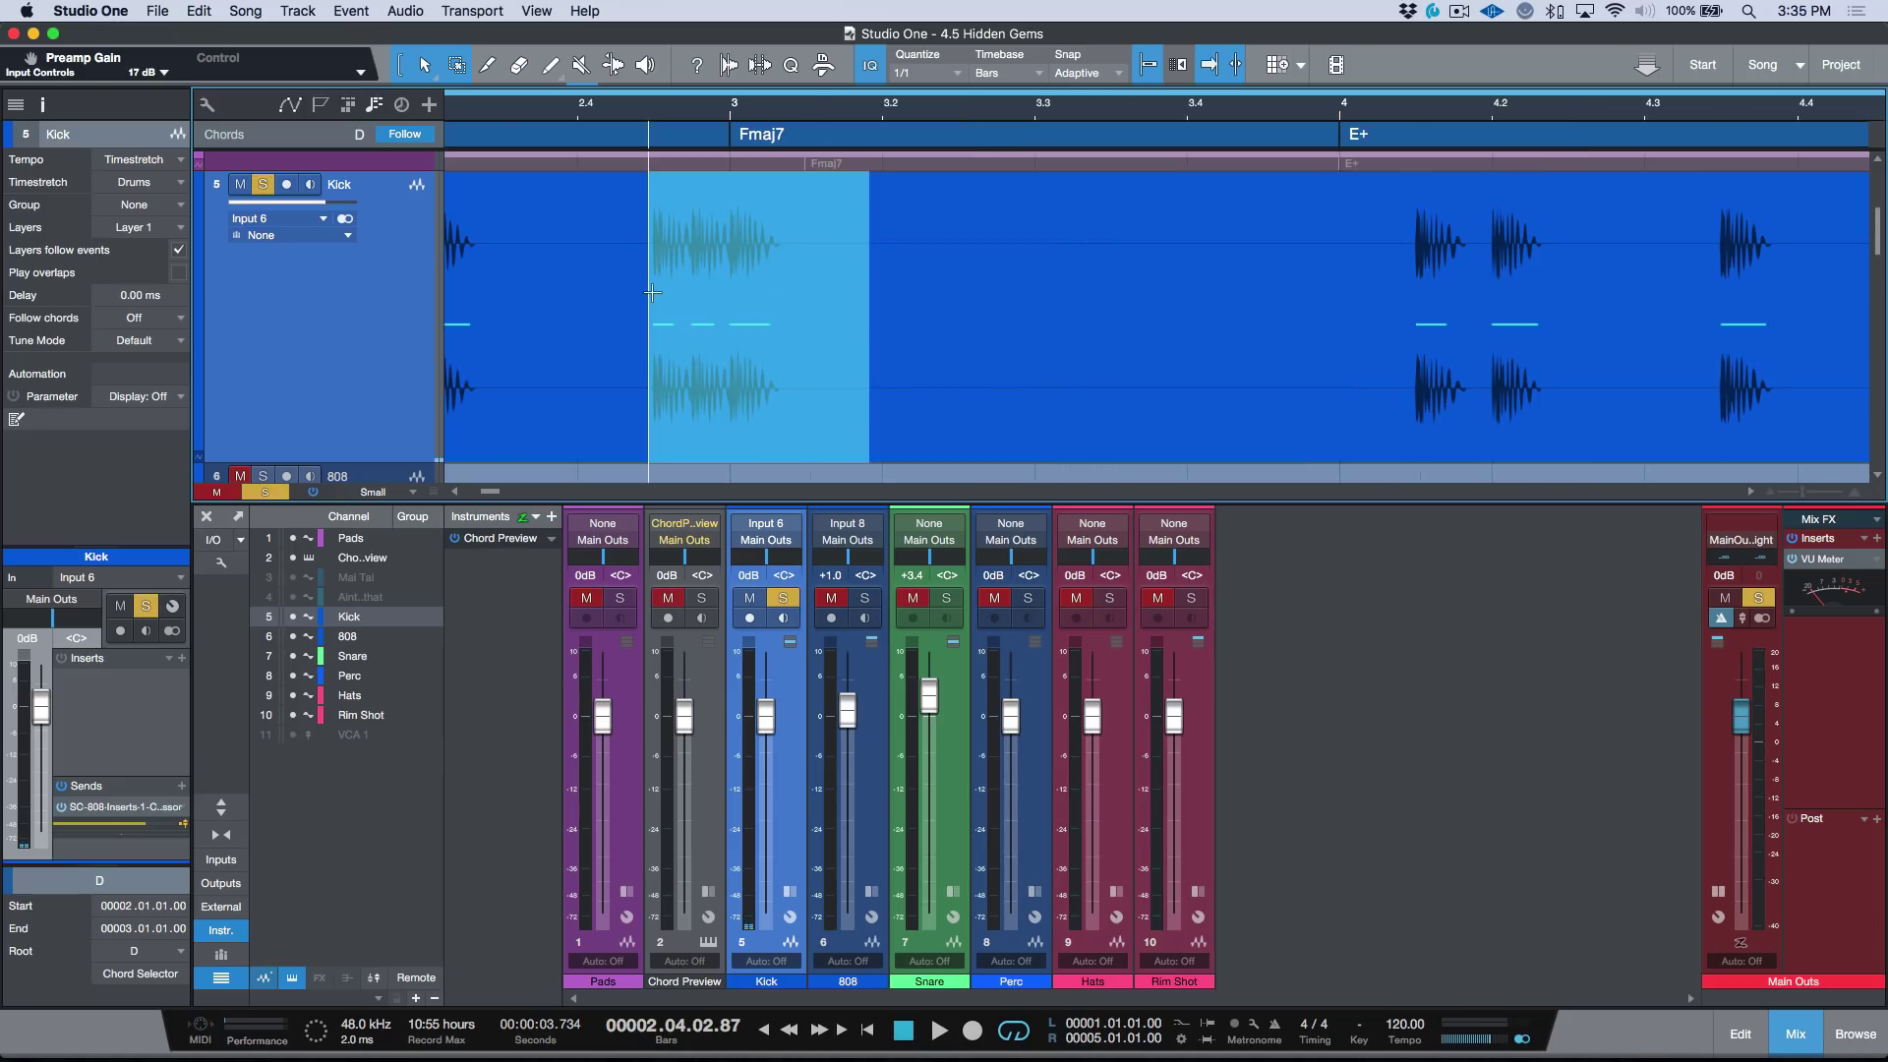
Set the playback device to Universal Audio Apollo Thunderbolt and audition the soloed Kick track from the start of the selected range
key(super+comma)
click(654, 181)
click(767, 272)
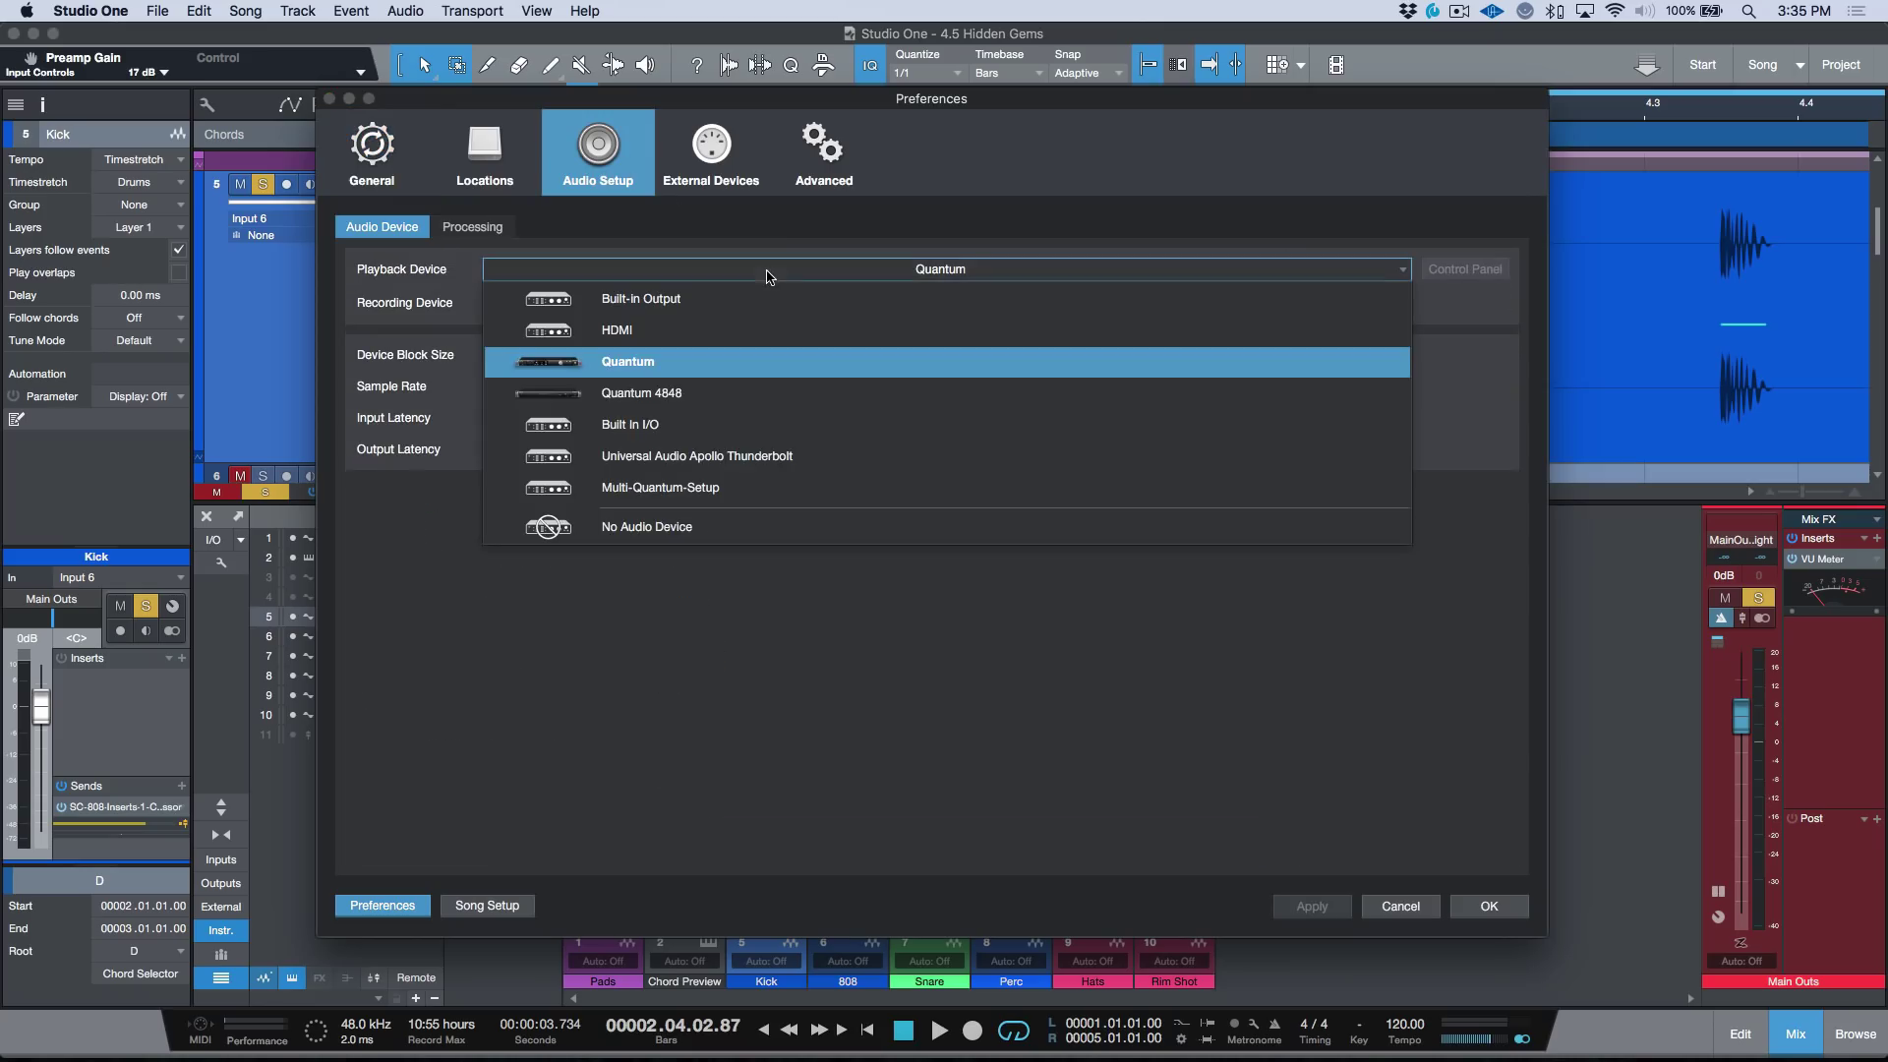
click(703, 456)
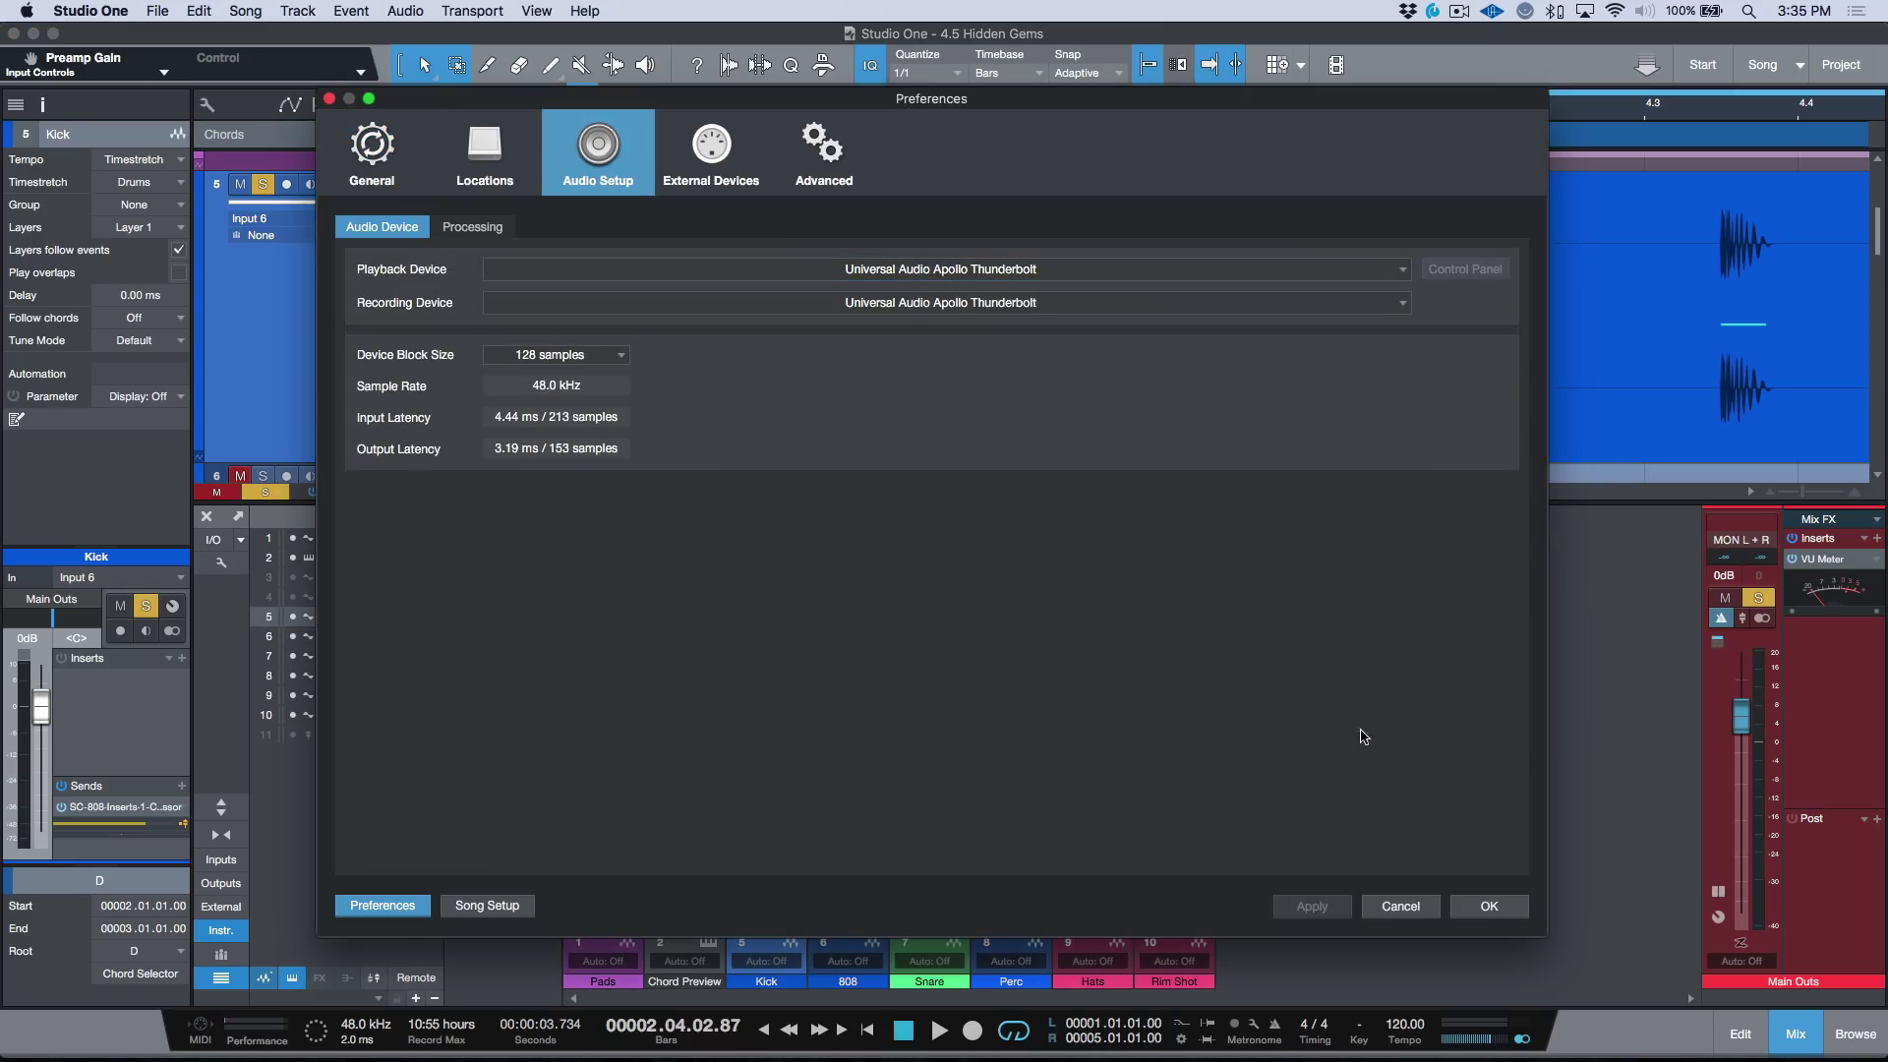
click(1492, 907)
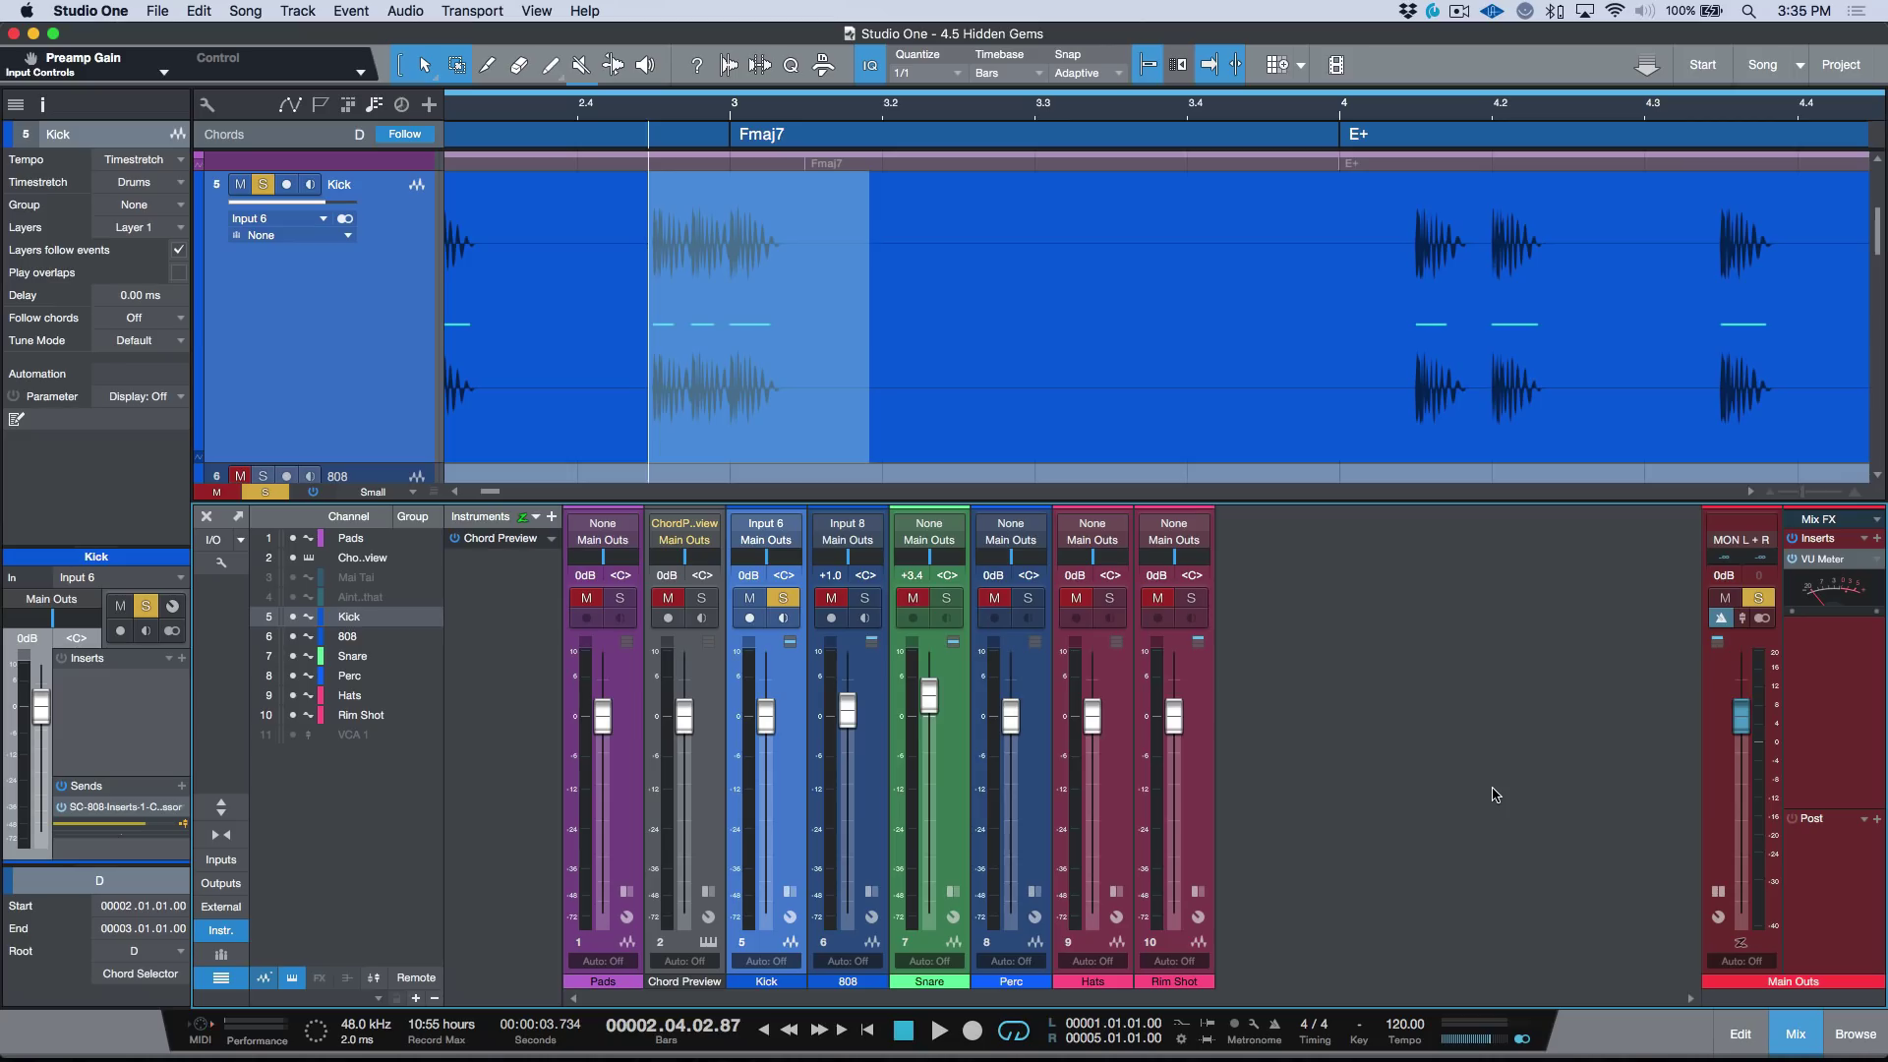
key(space)
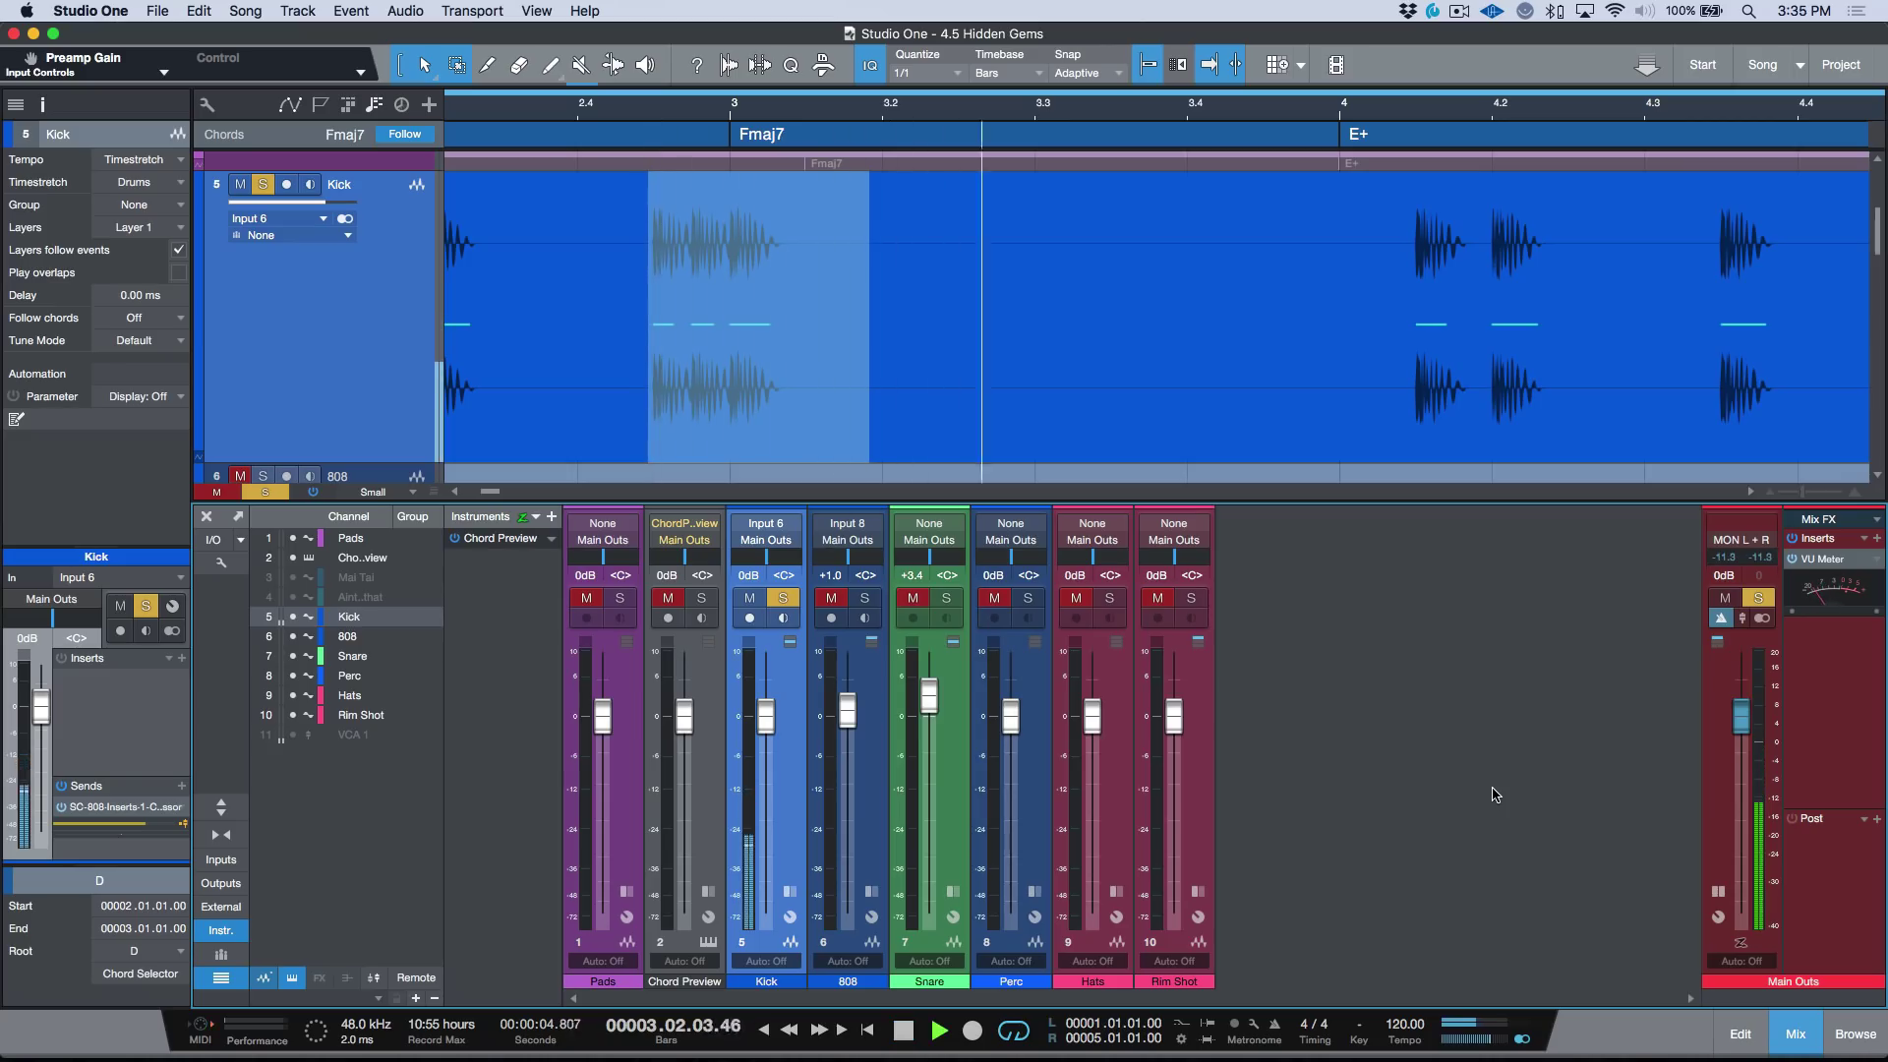
key(space)
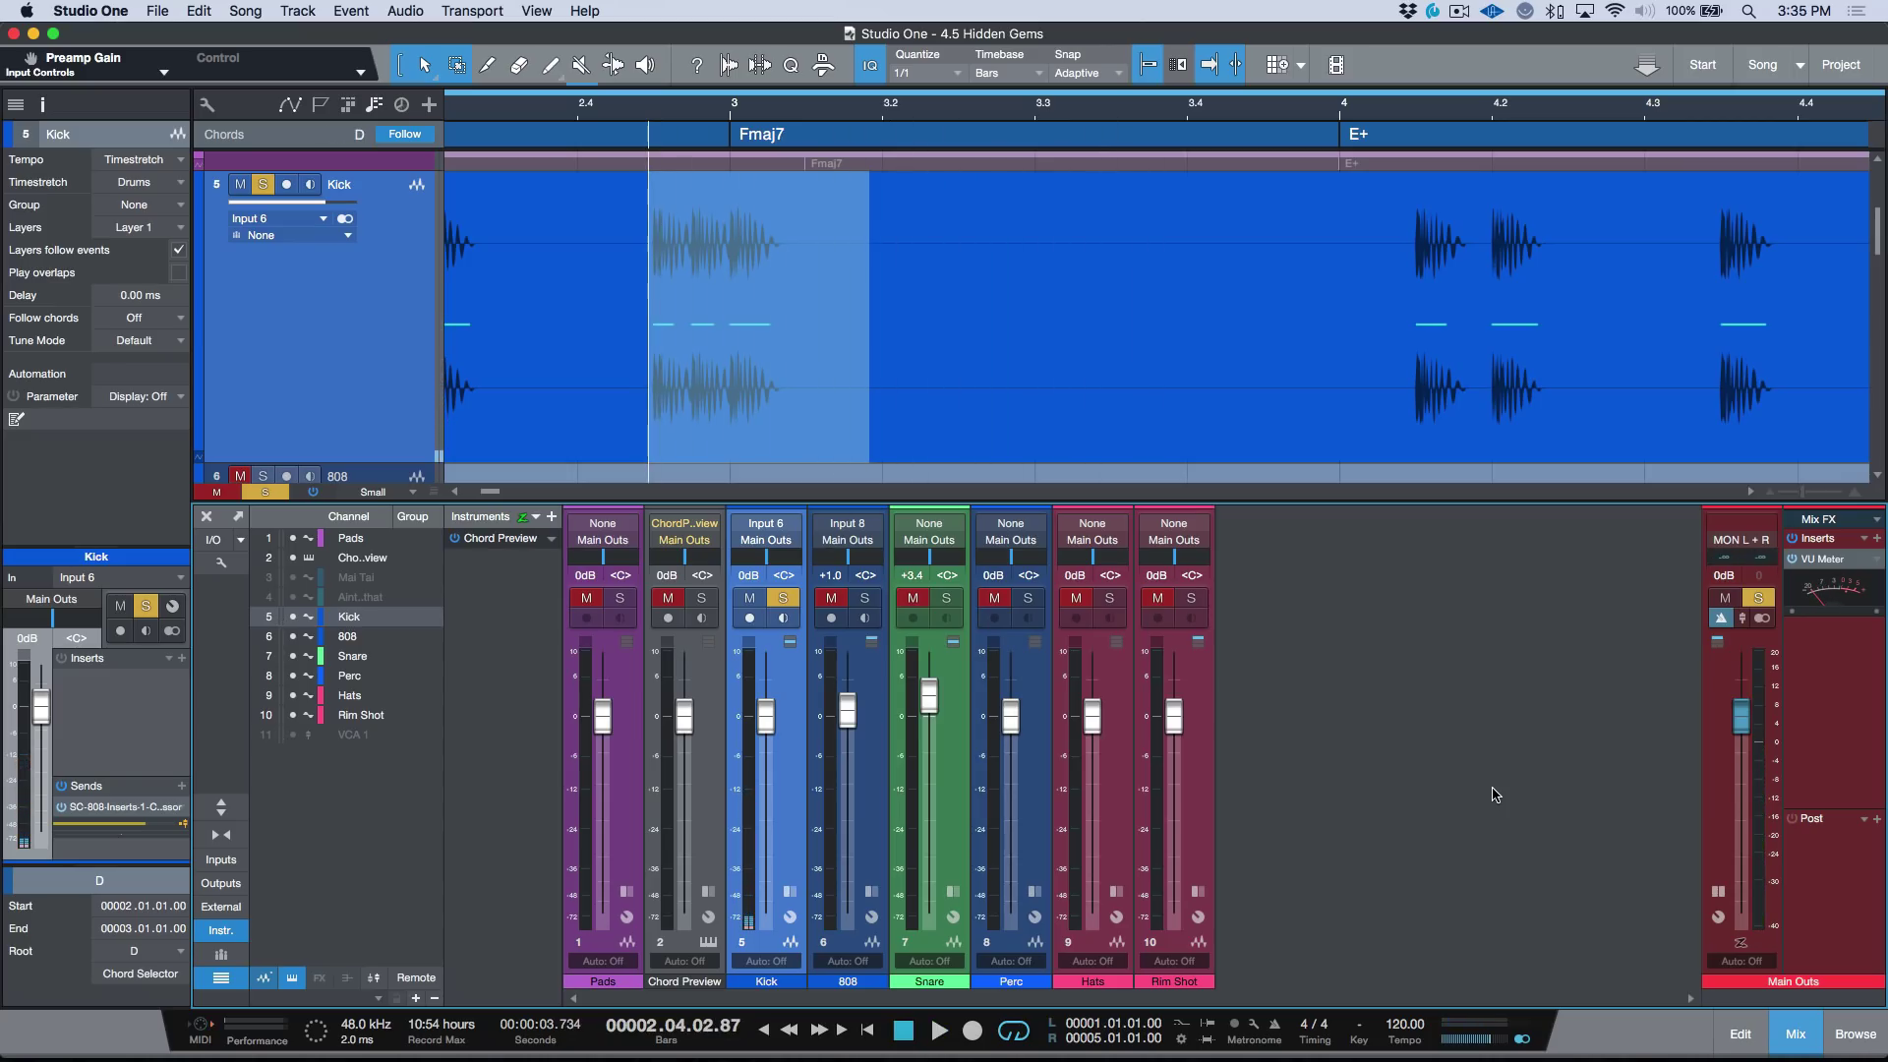
Switch to Pro Tools, turn on Loop playback, and play the selected drum range
key(super+Tab)
key(super+Tab)
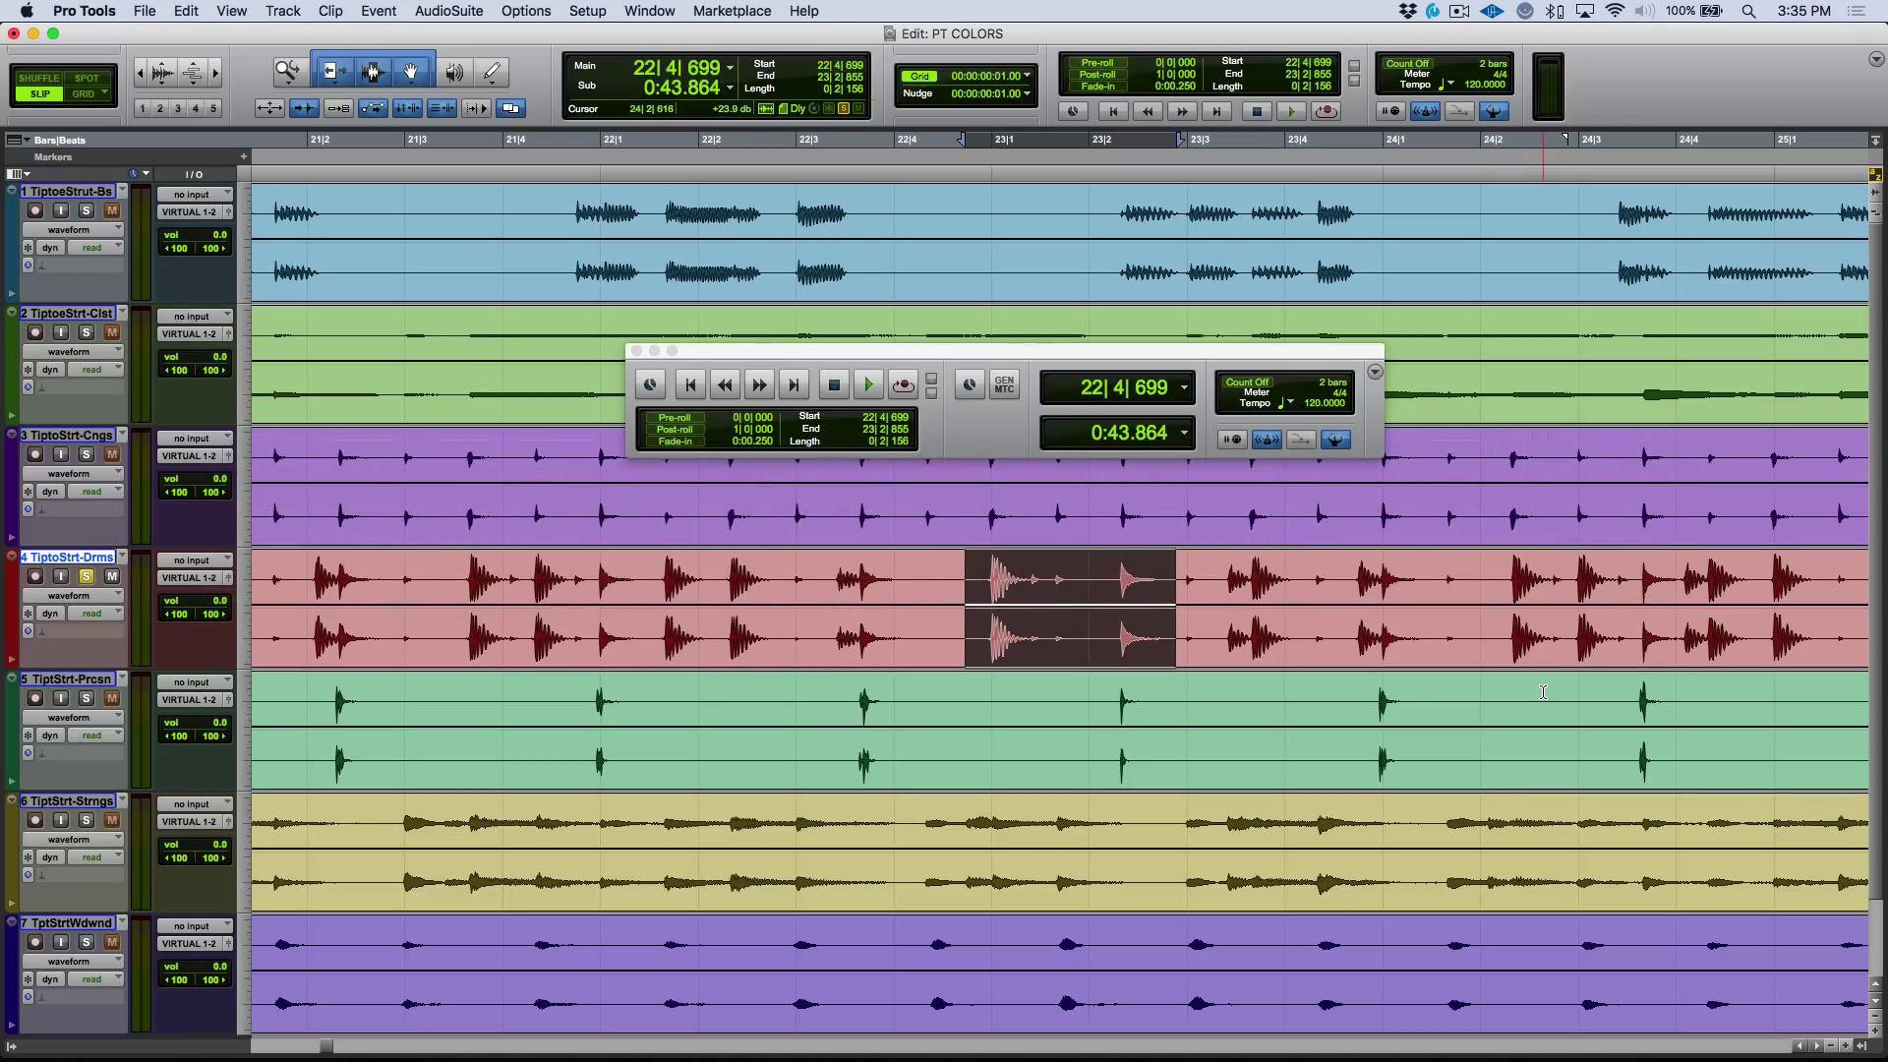
key(super+shift+l)
right_click(870, 386)
click(949, 400)
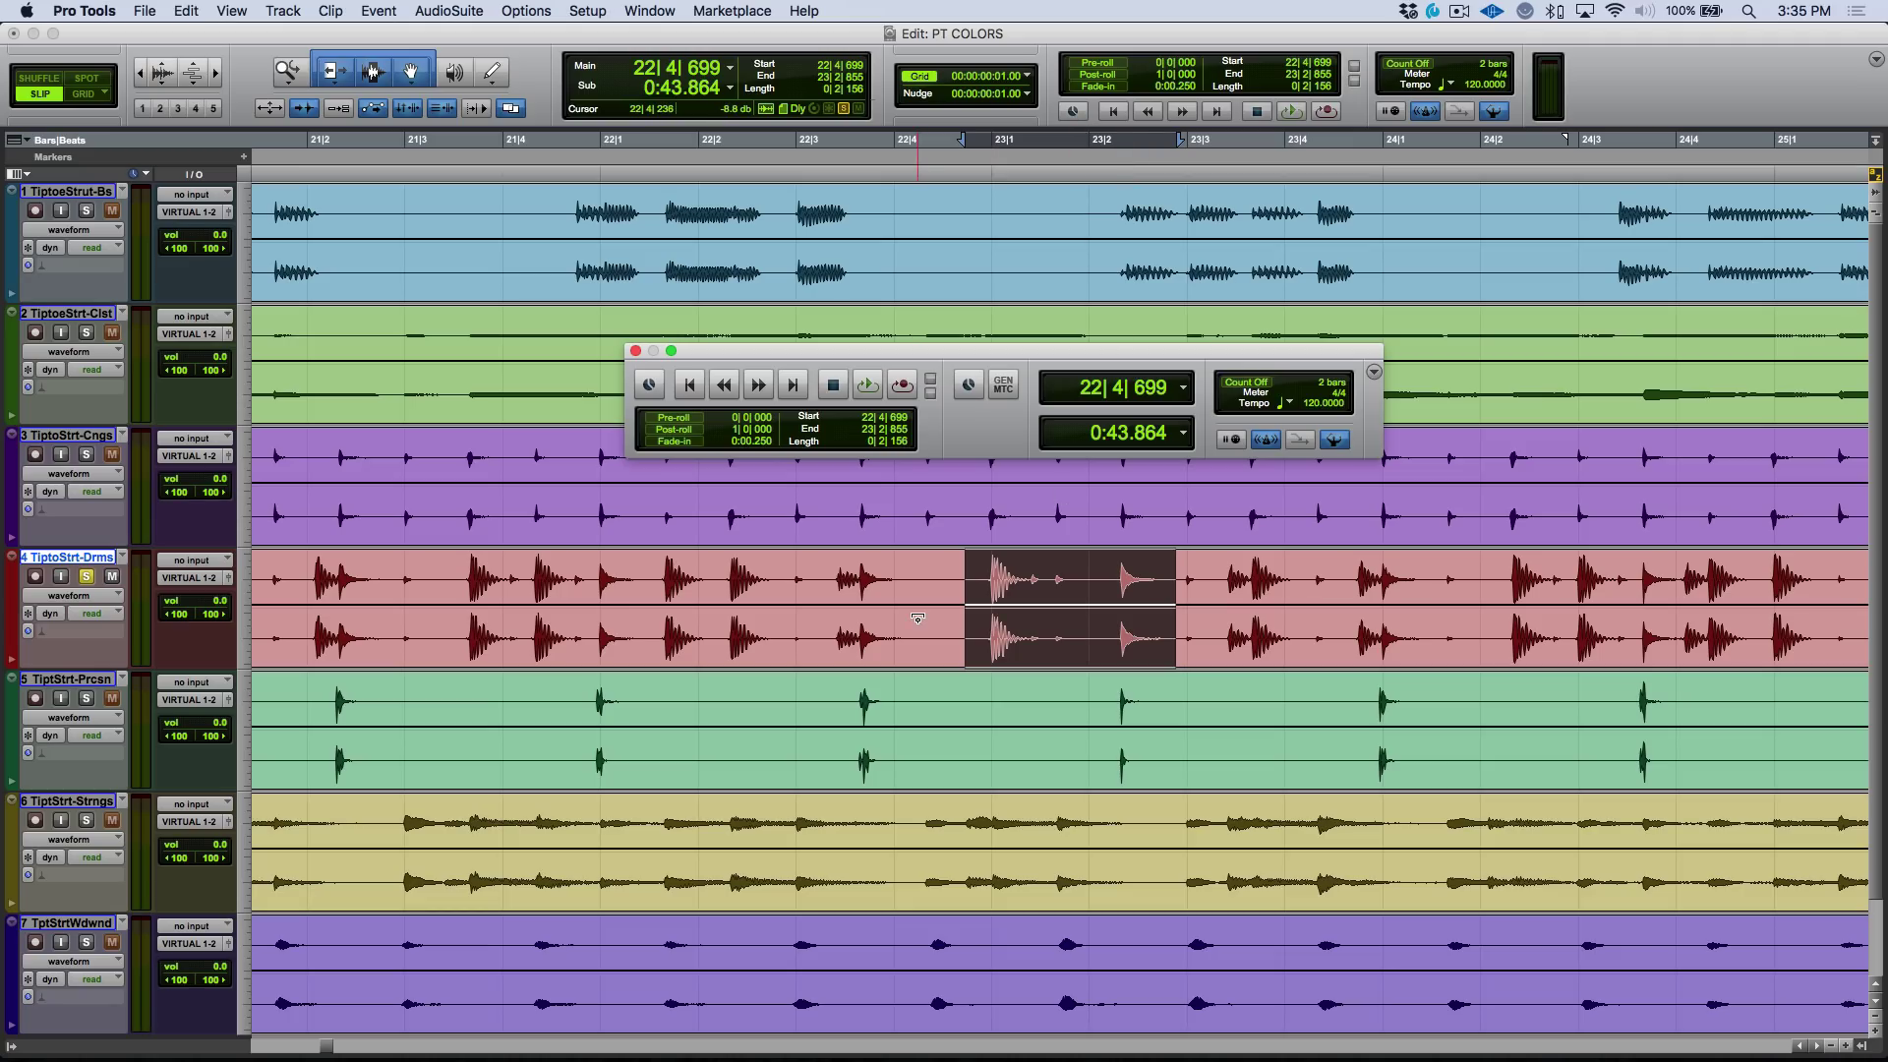
key(space)
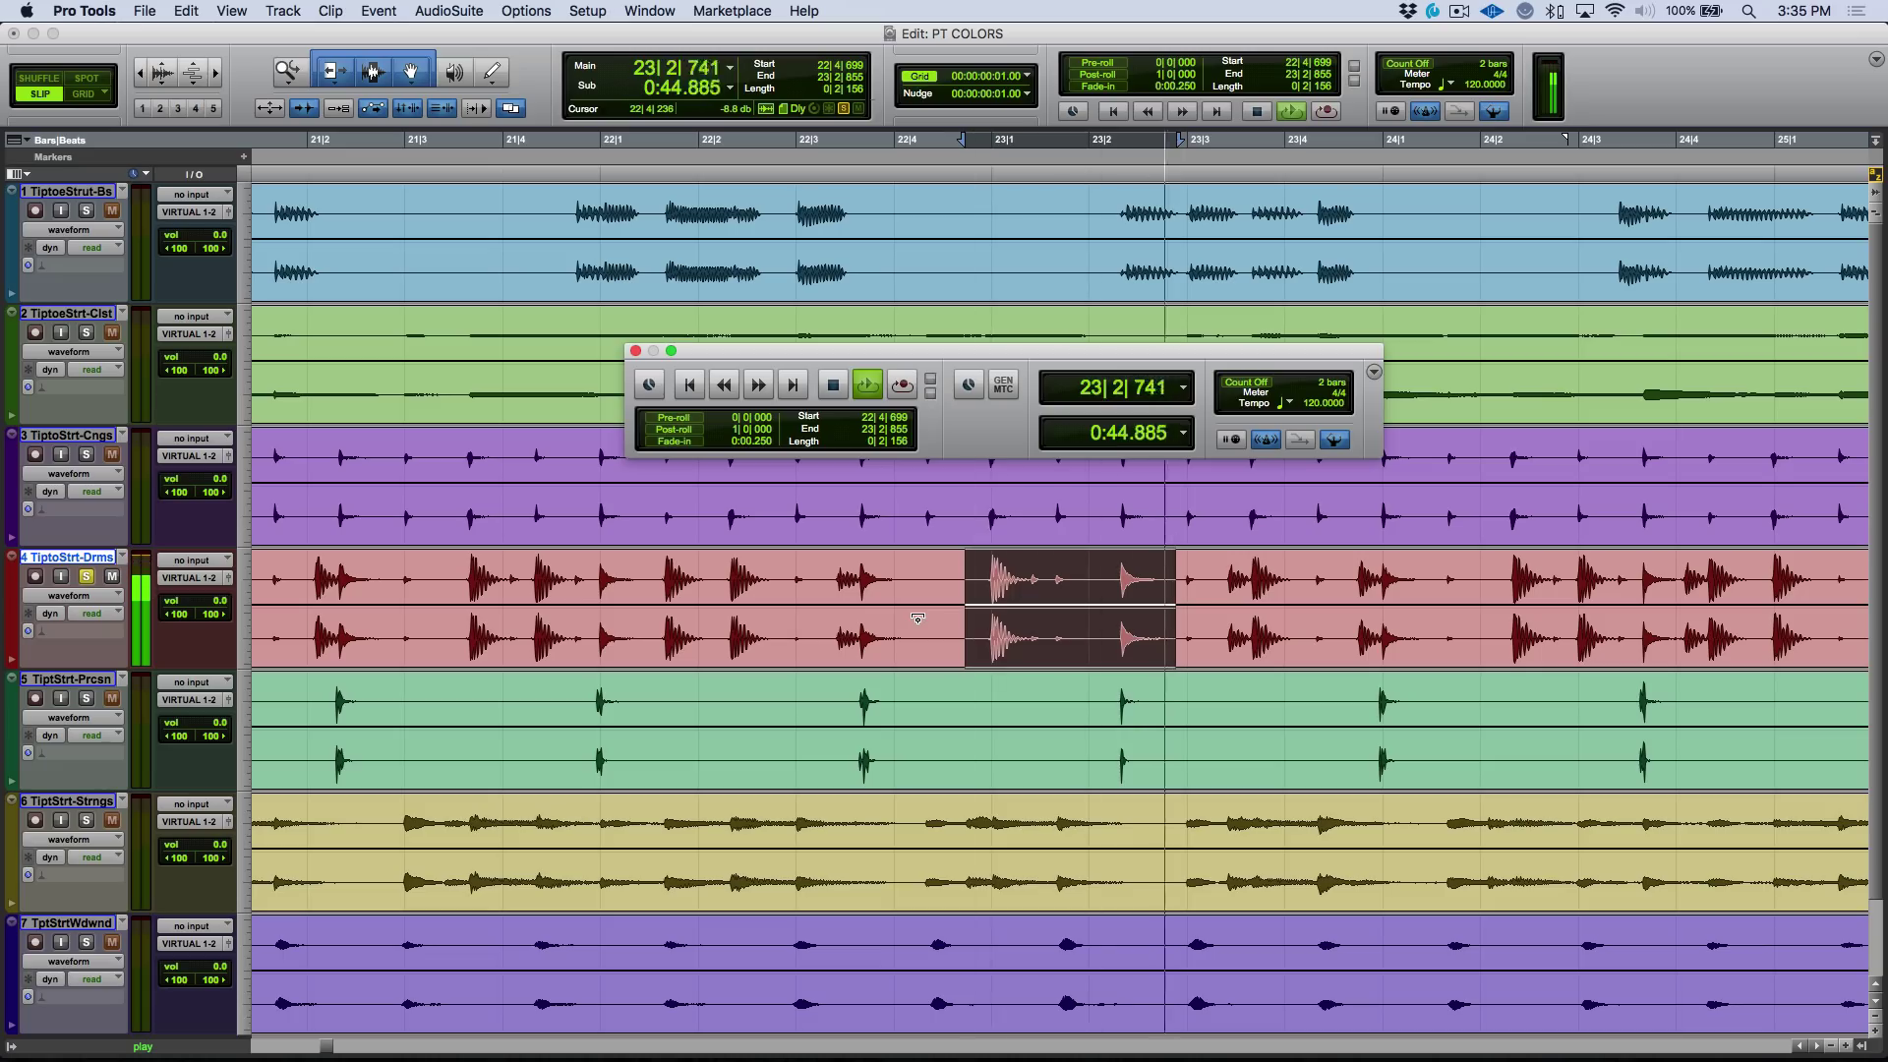
key(space)
Turn off Loop playback, play the selected drum range once, and switch back to Studio One
right_click(873, 385)
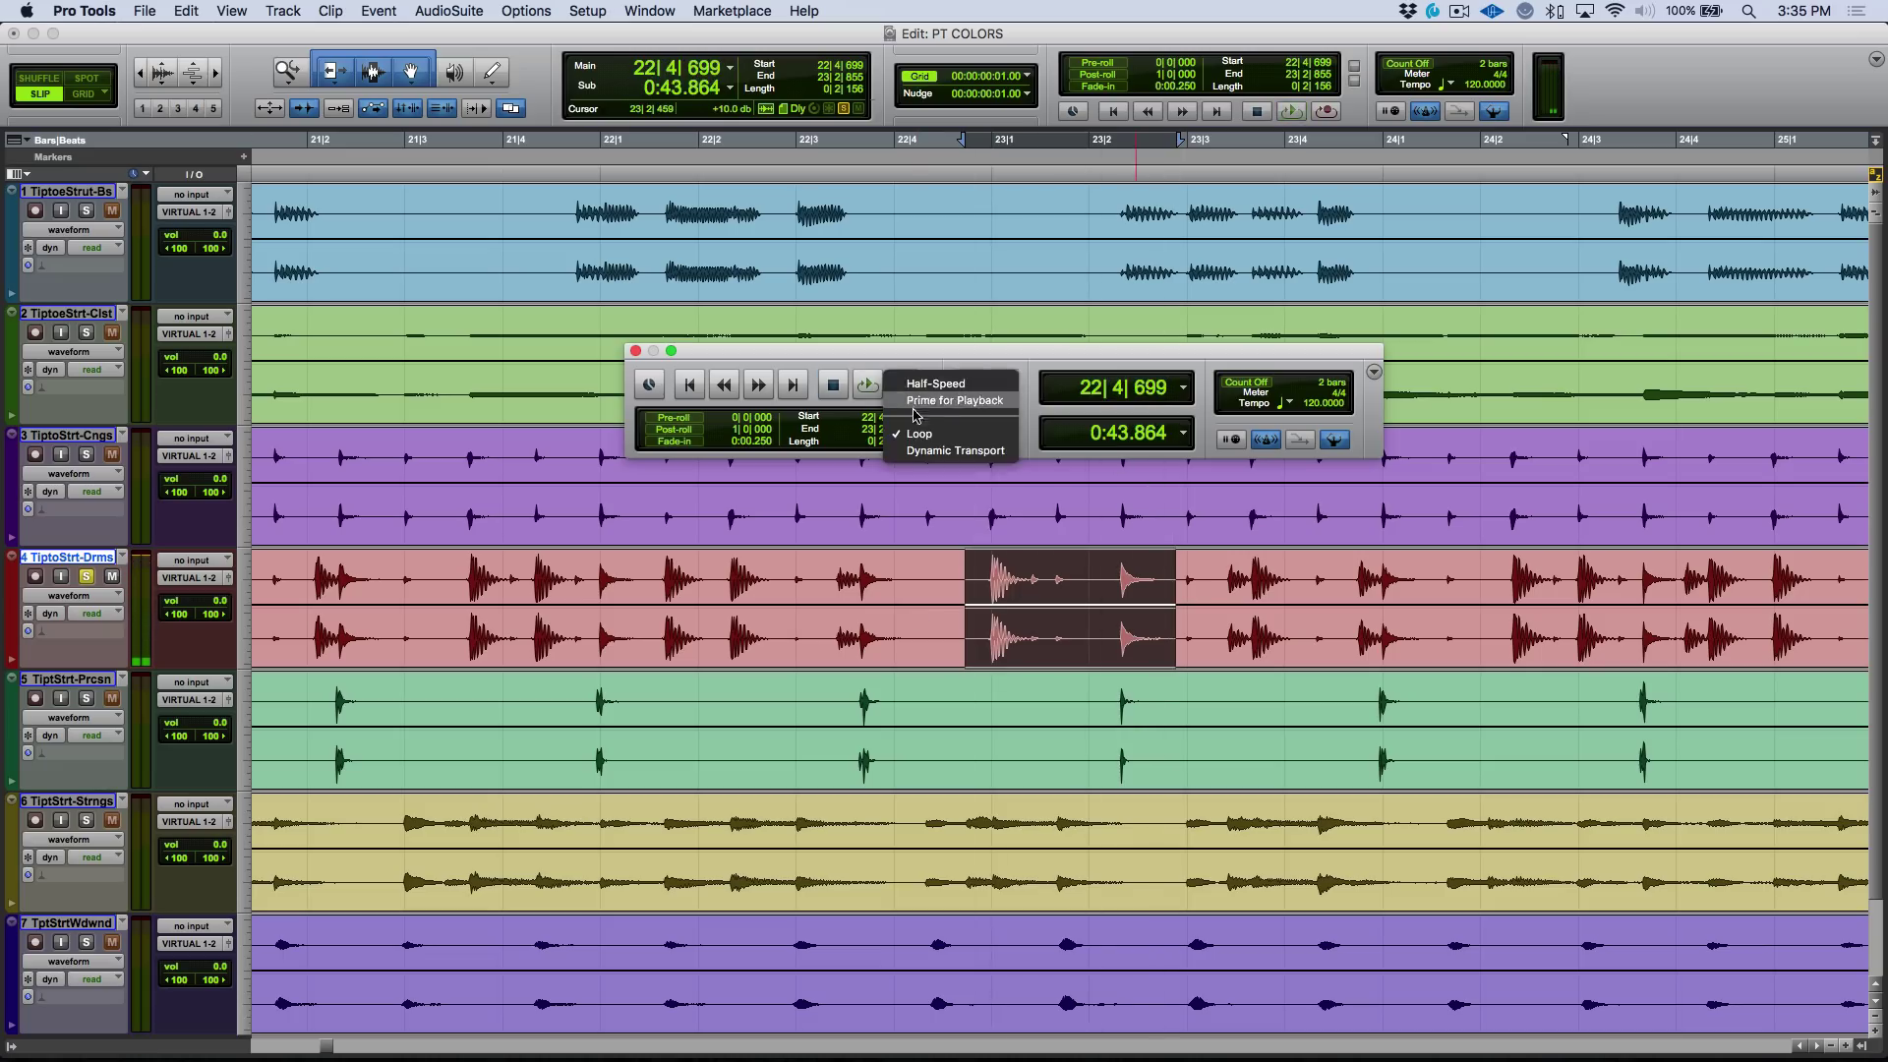
click(917, 435)
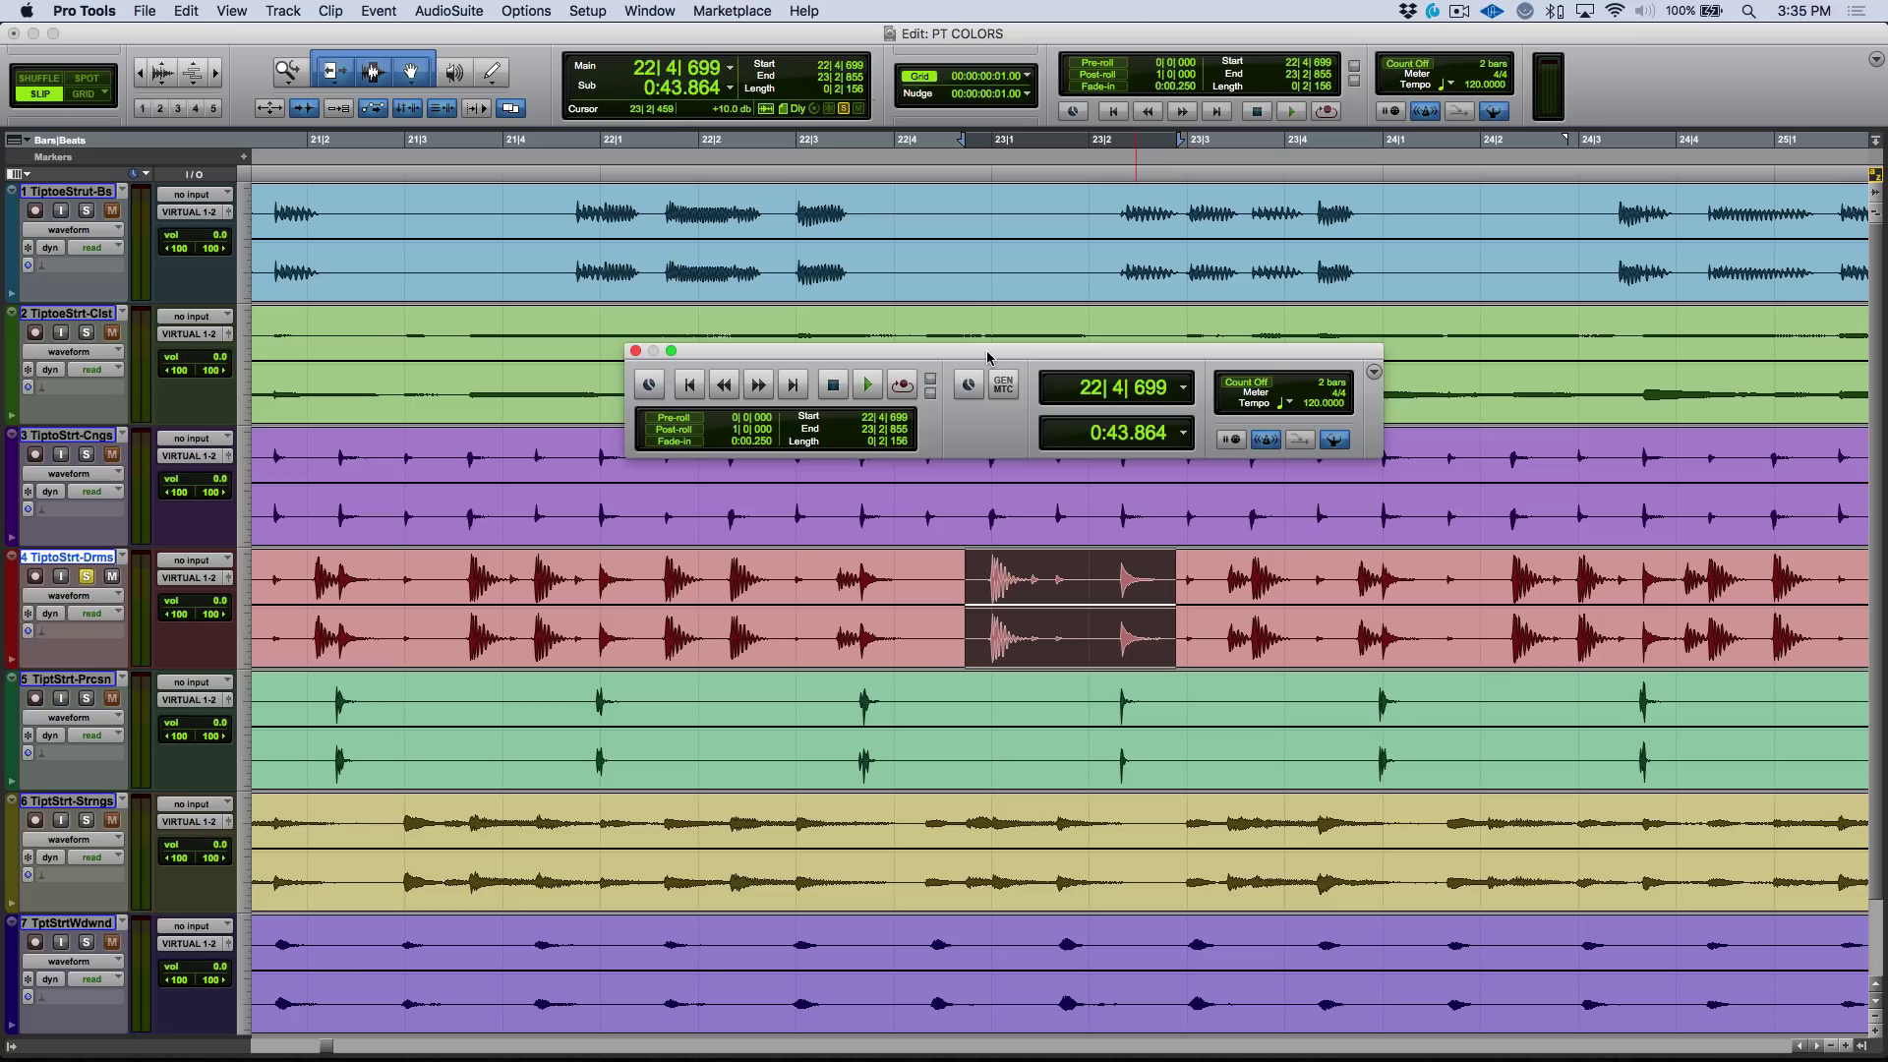
key(space)
key(super+Tab)
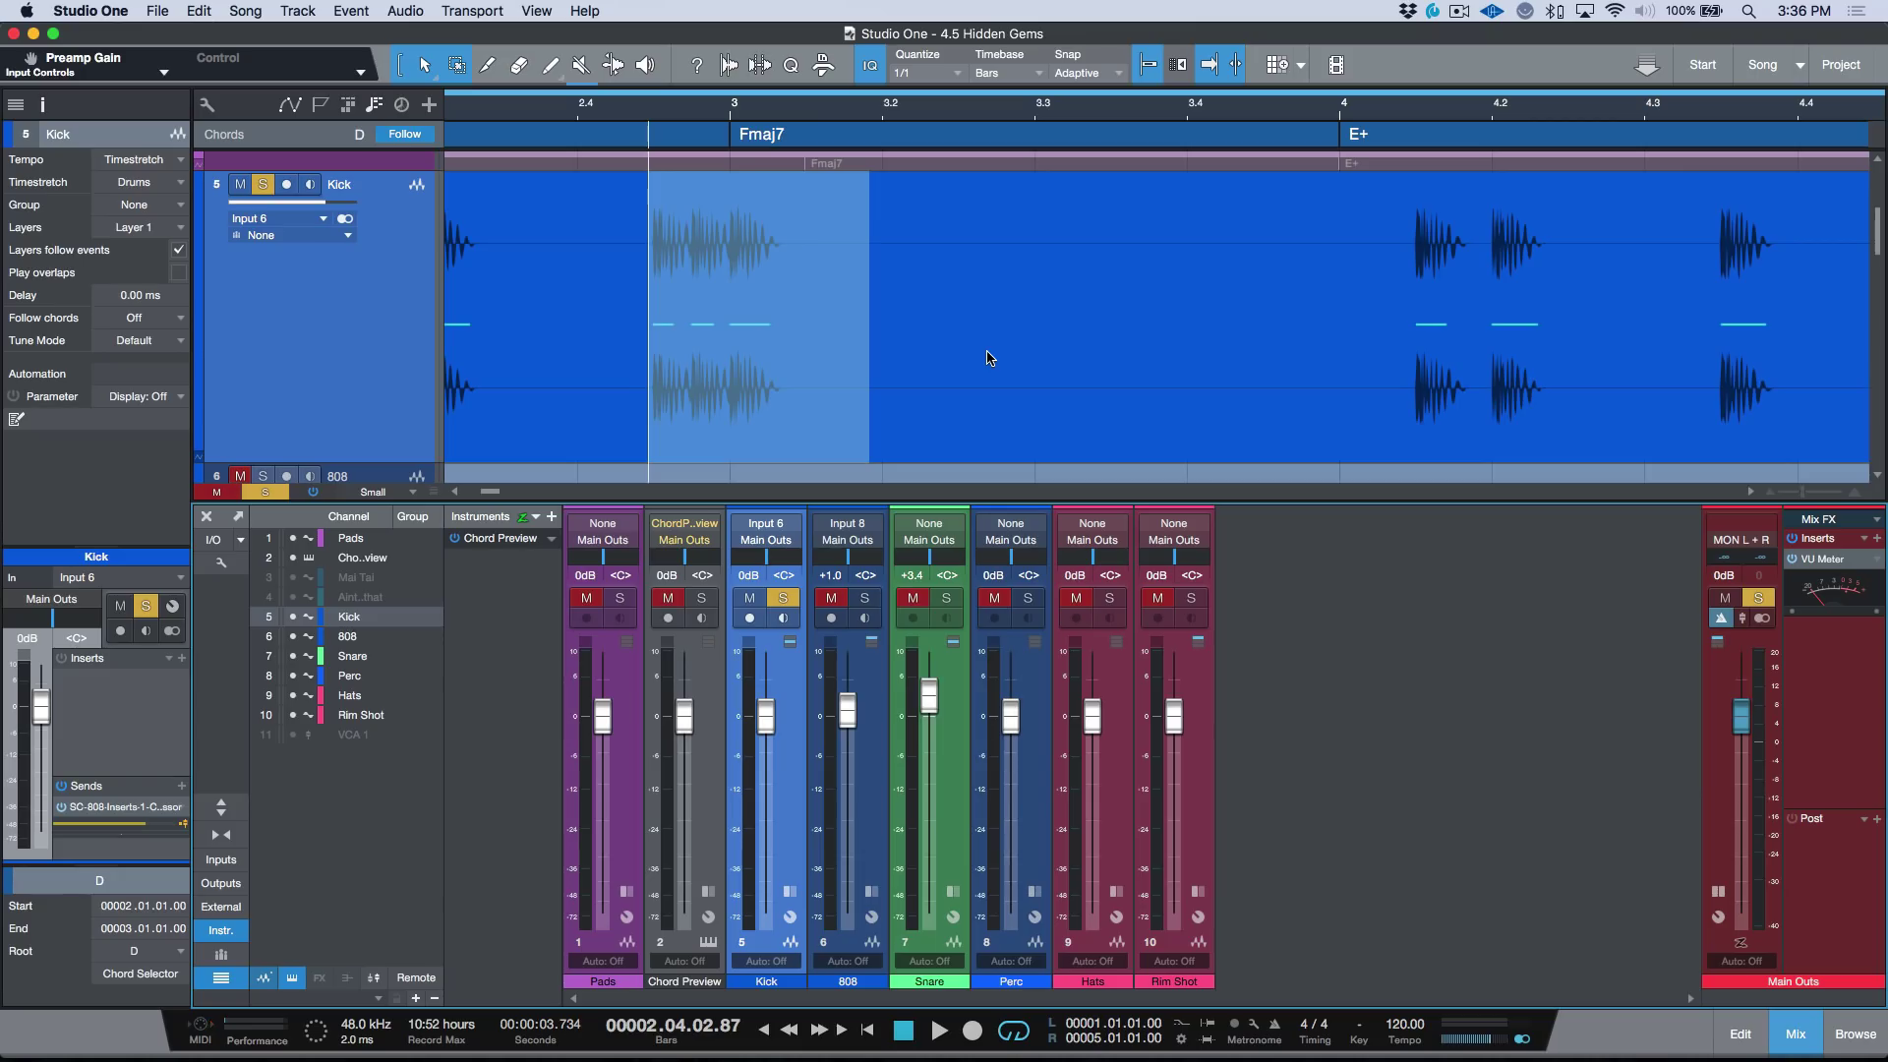
Play only the selected range around the three kick hits at bar 3, and repeat it
scroll(1007, 327, left, 5)
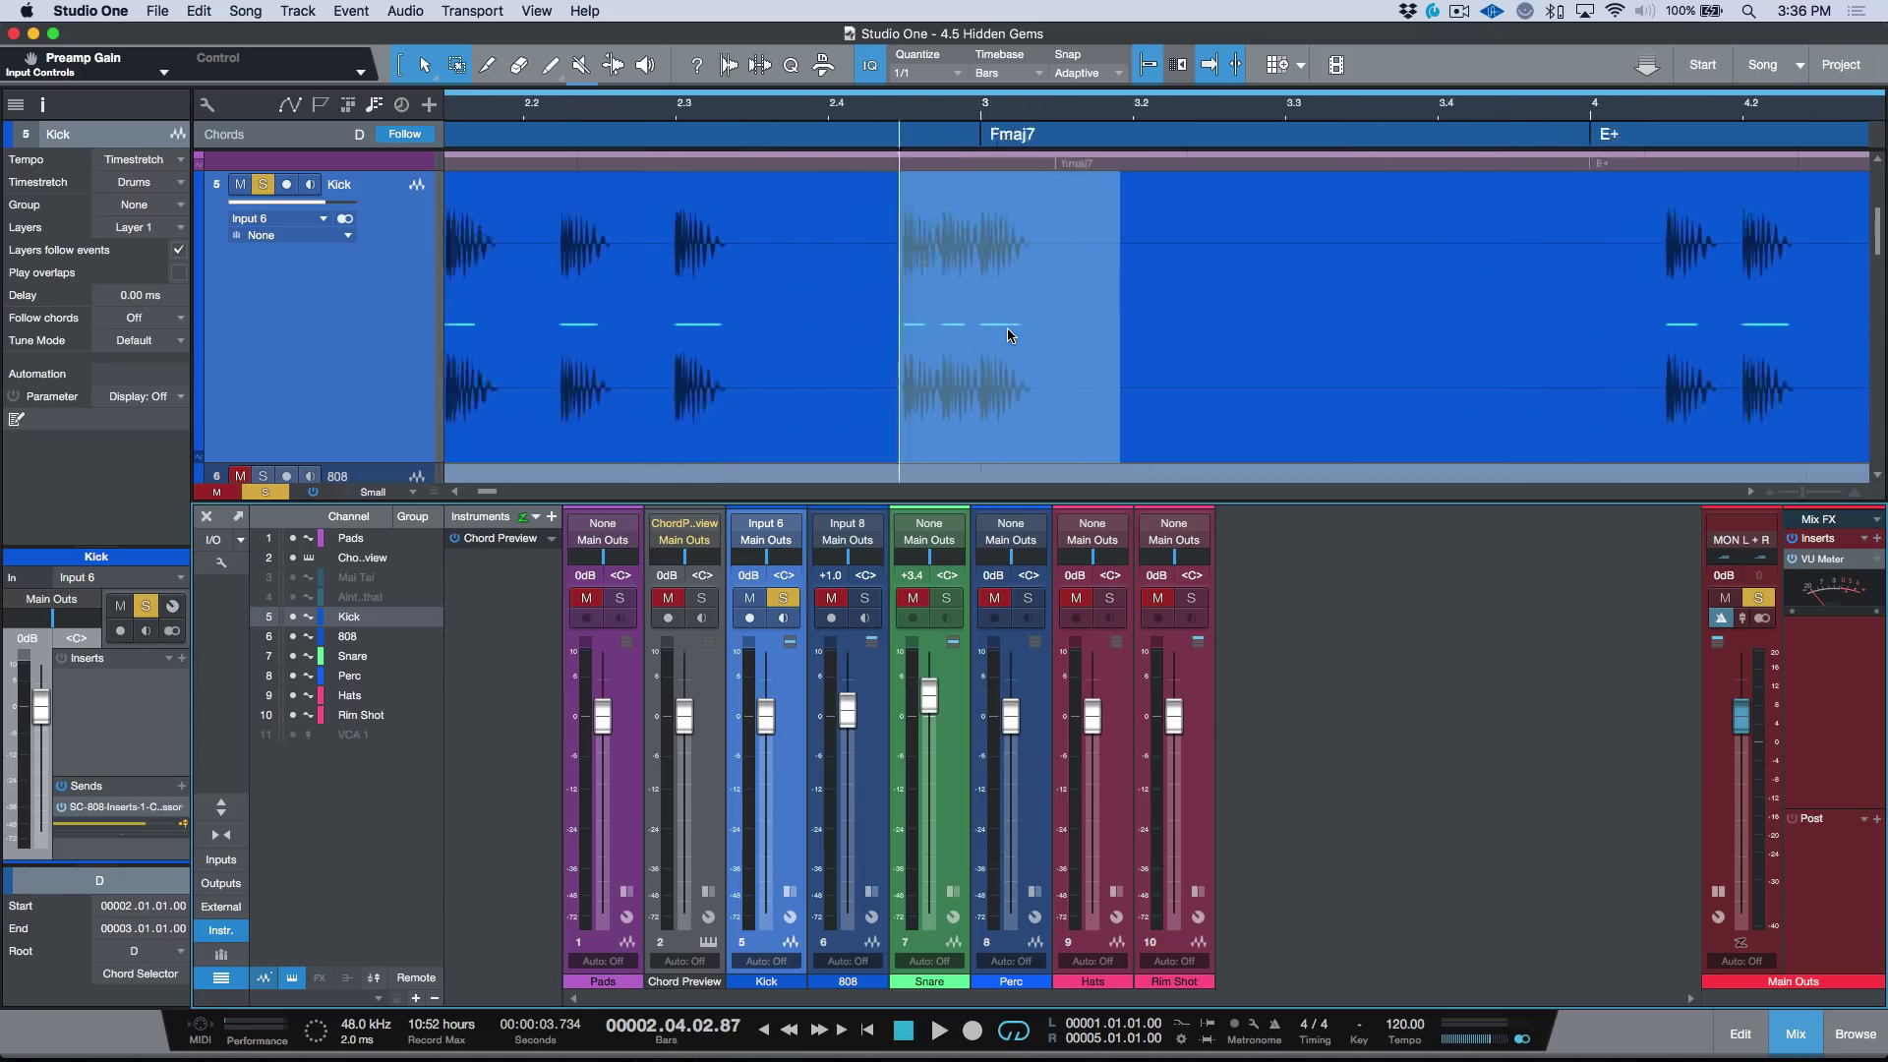
click(342, 316)
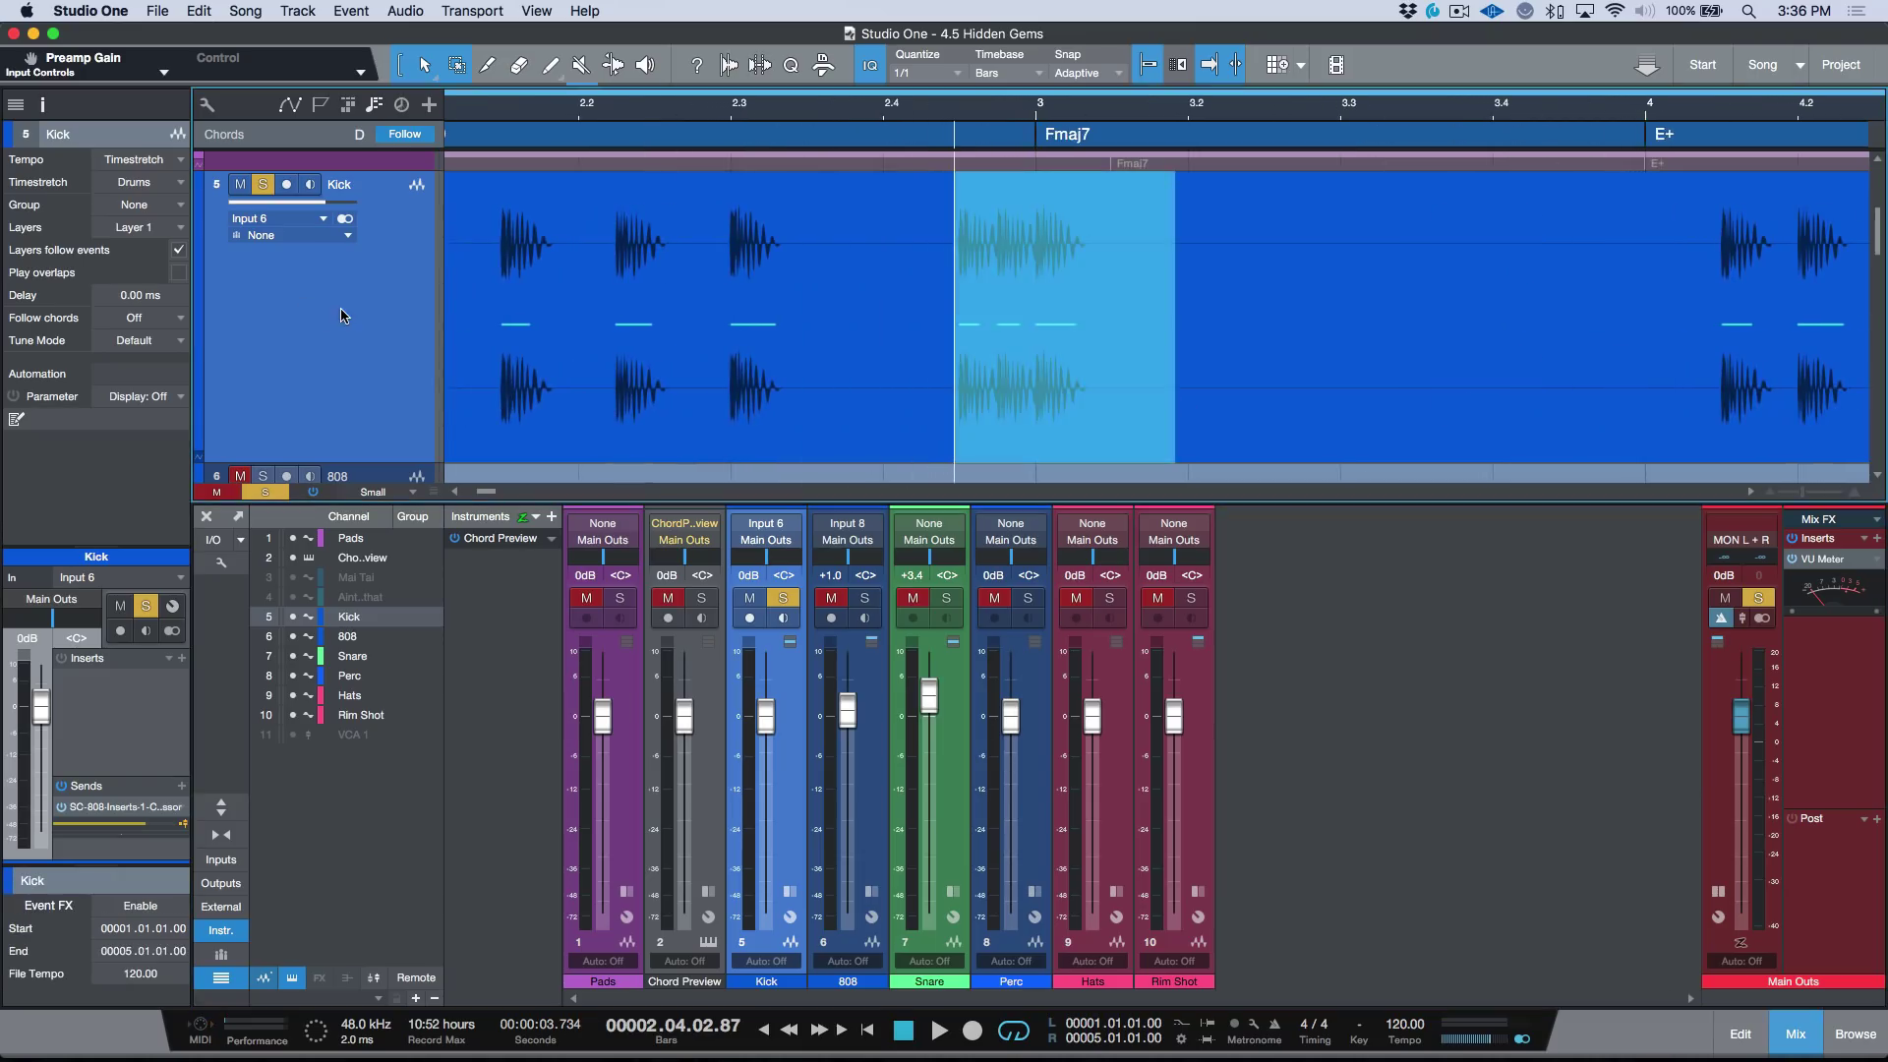
key(space)
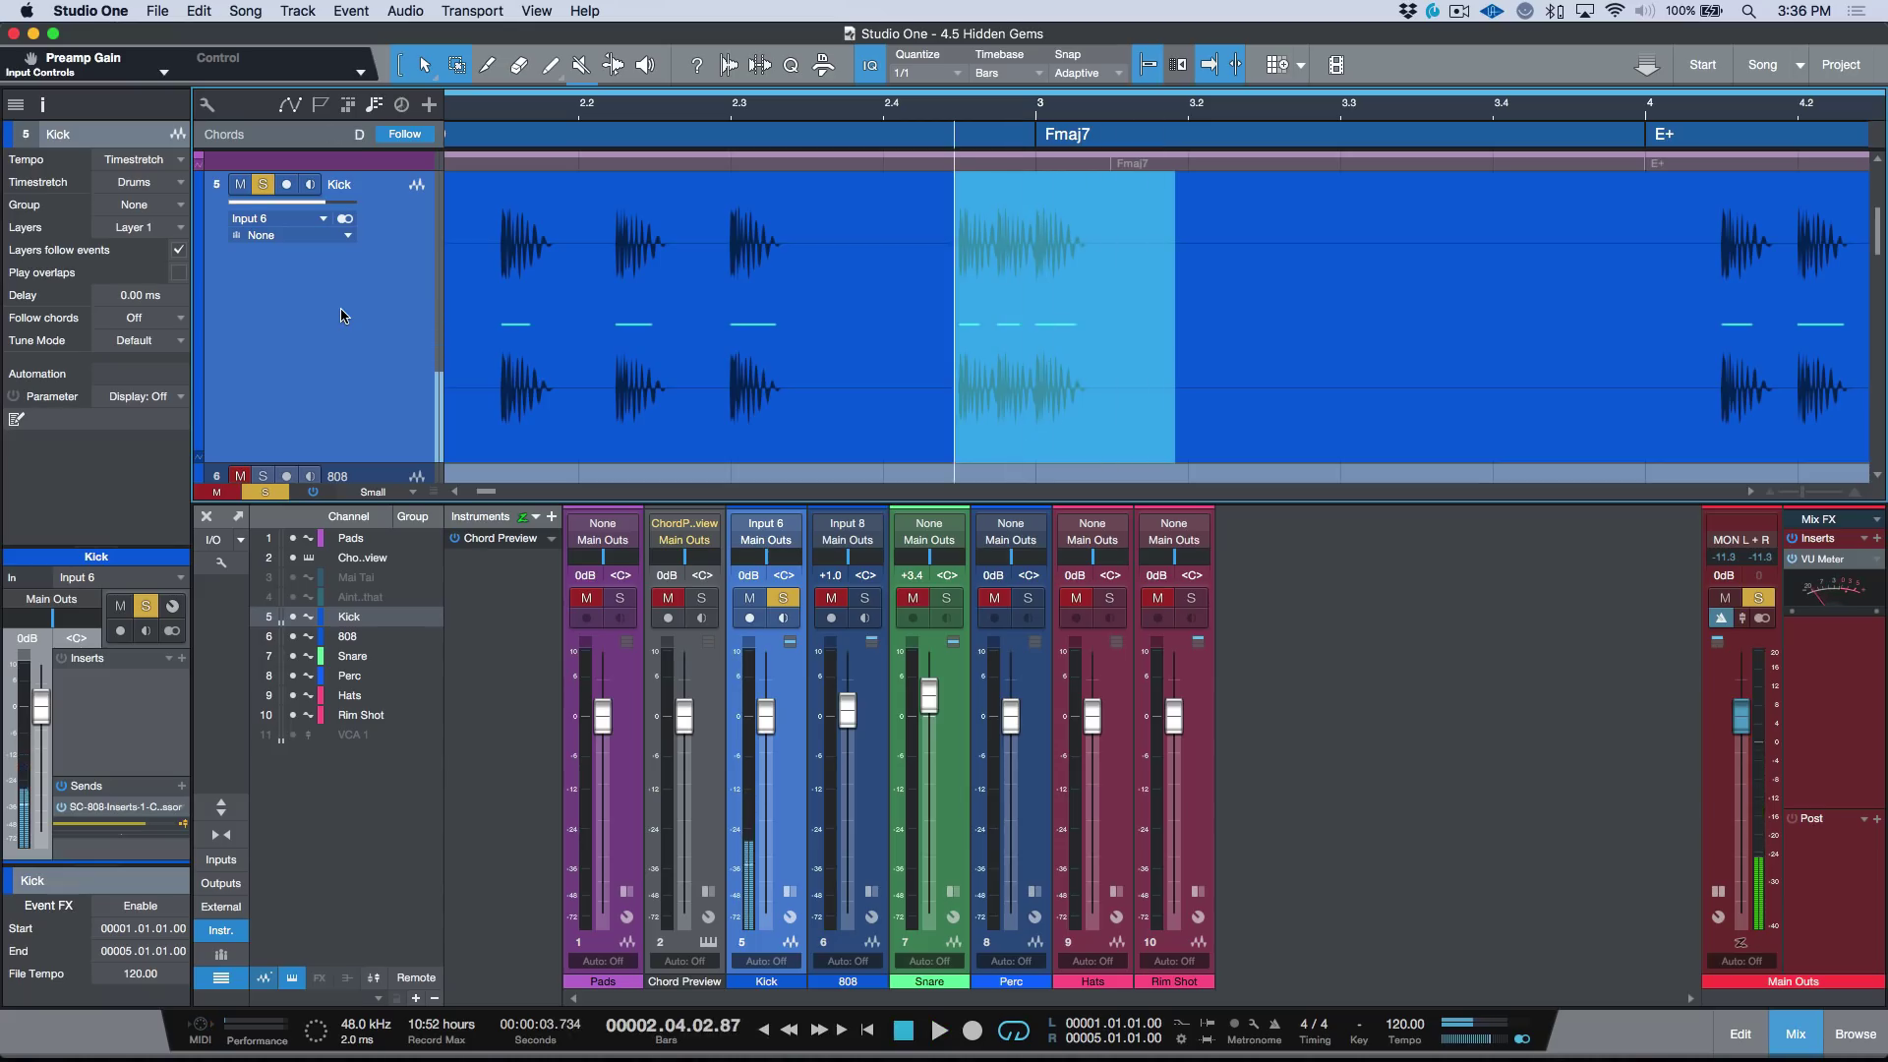
key(space)
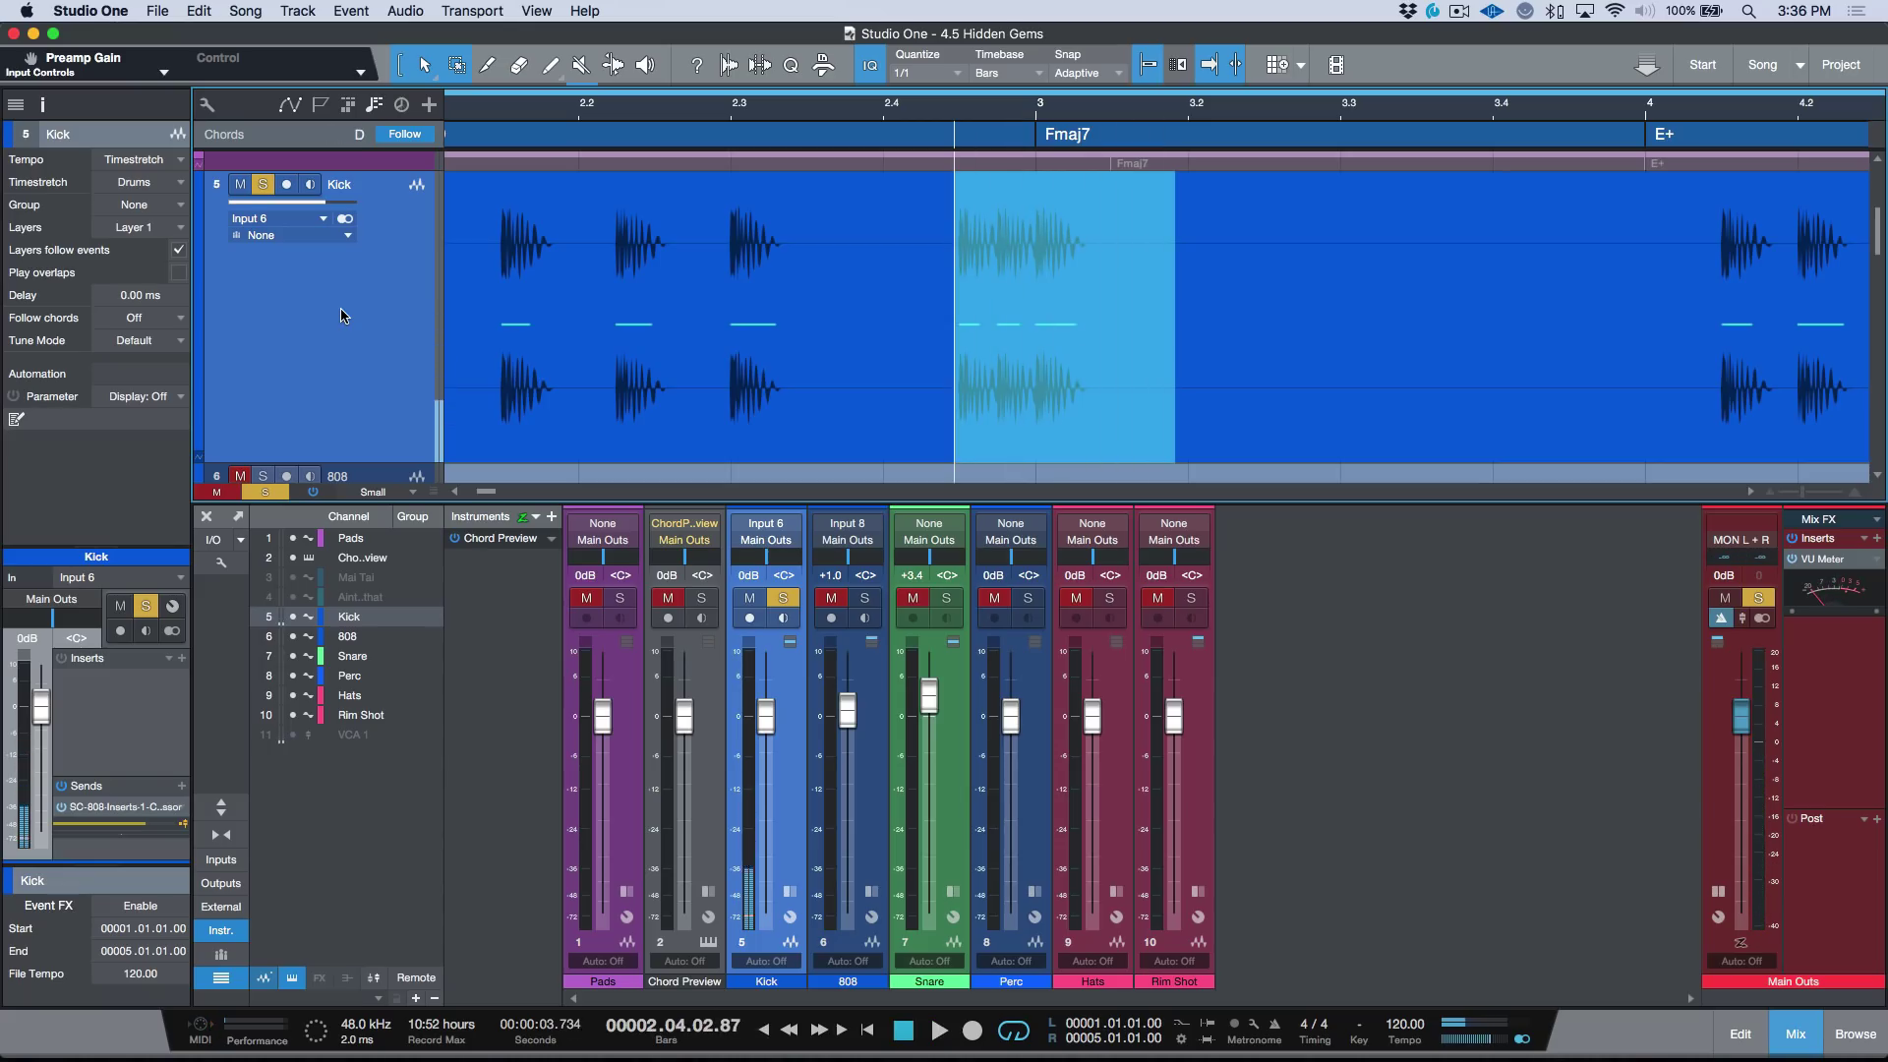
Look up the Transport command Play Selected Range in the keyboard shortcuts, and cancel the preferences
click(78, 10)
click(98, 84)
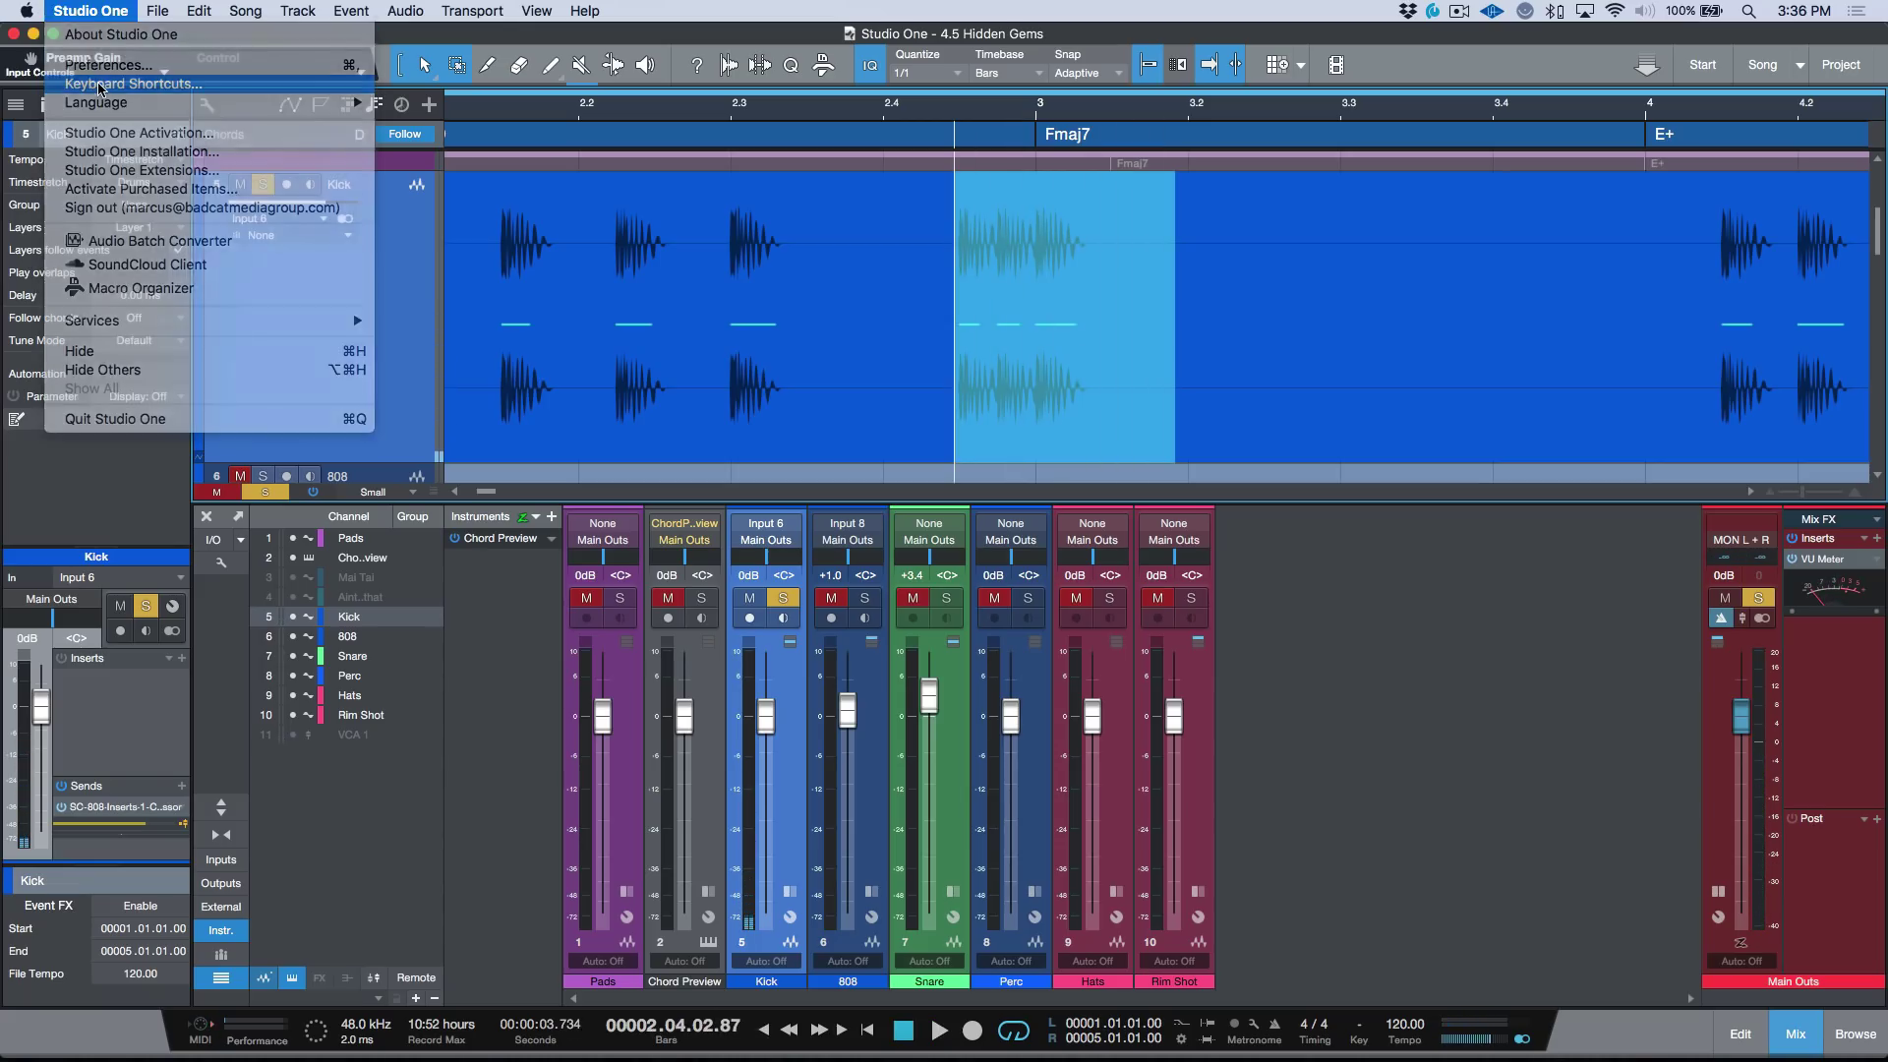
scroll(506, 750, down, 4)
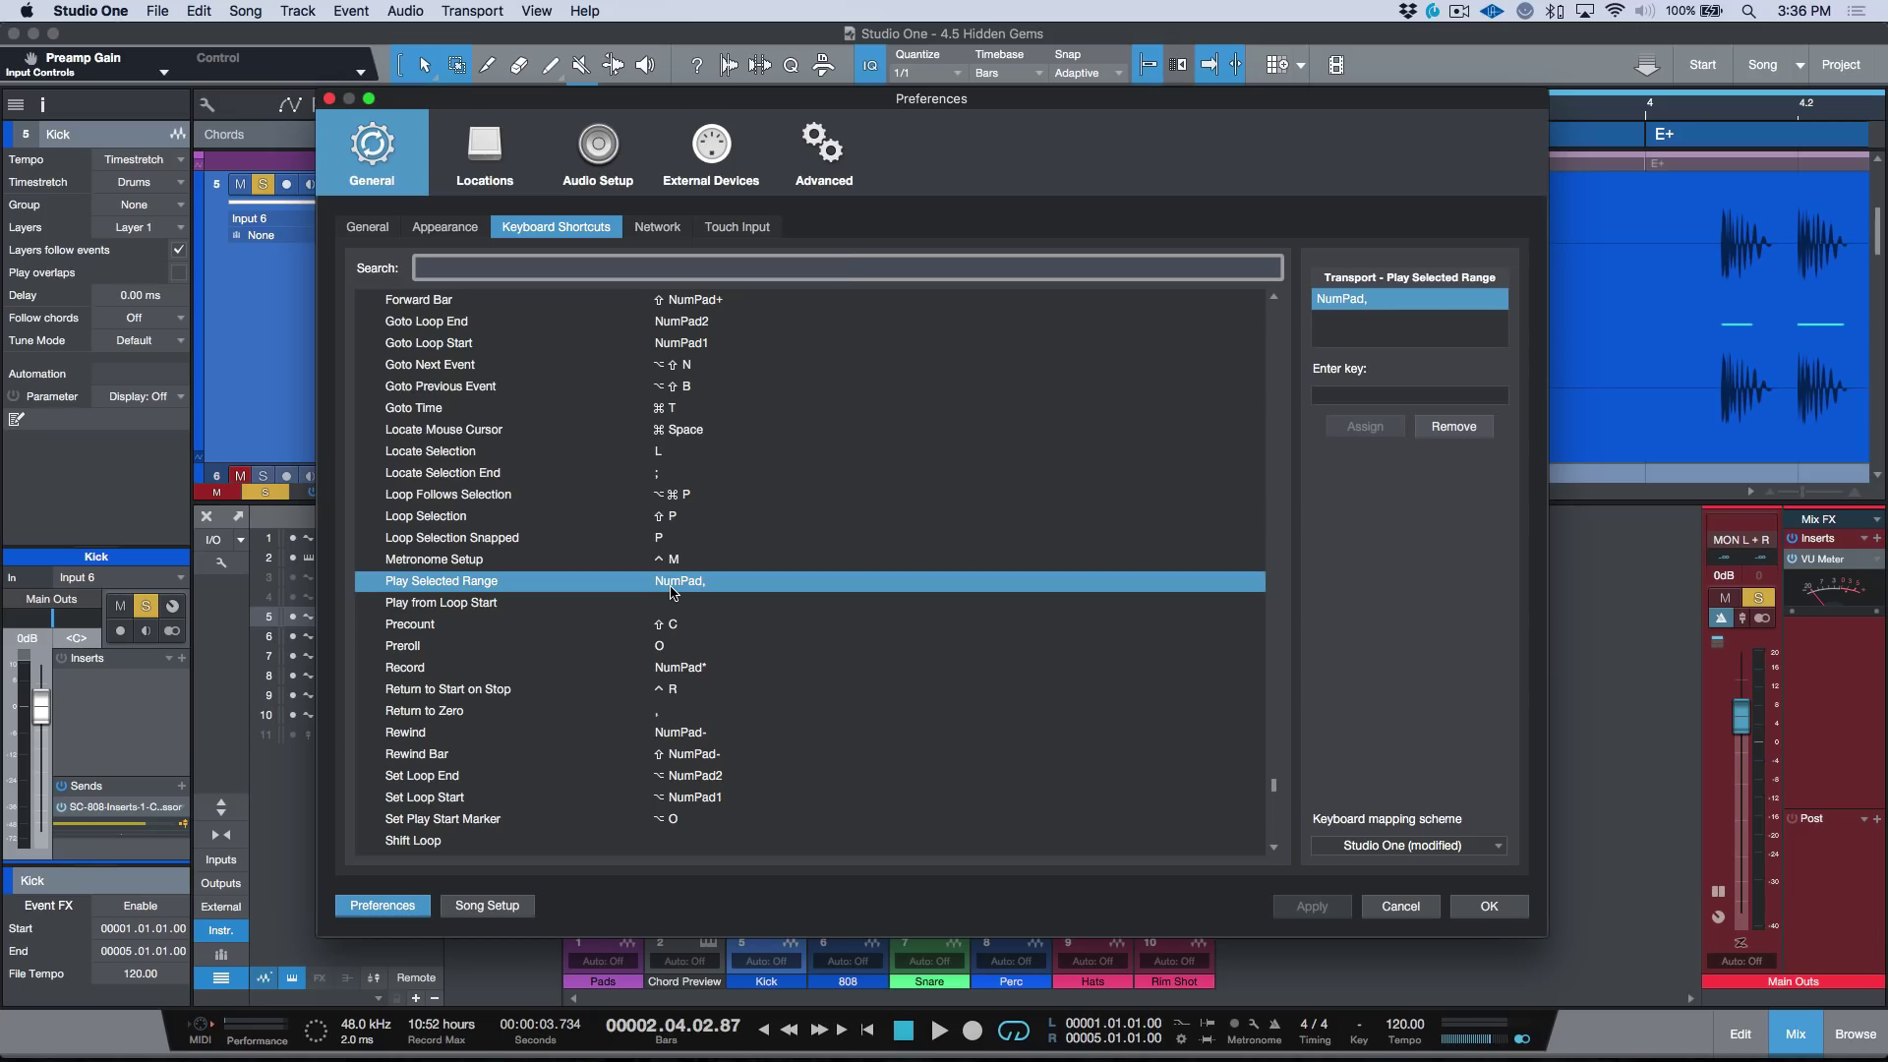
click(1400, 906)
Select a range over the two kick hits between beats 2 and 4 of bar 2, play it, and unsolo the Kick track
drag(871, 231, 606, 301)
key(space)
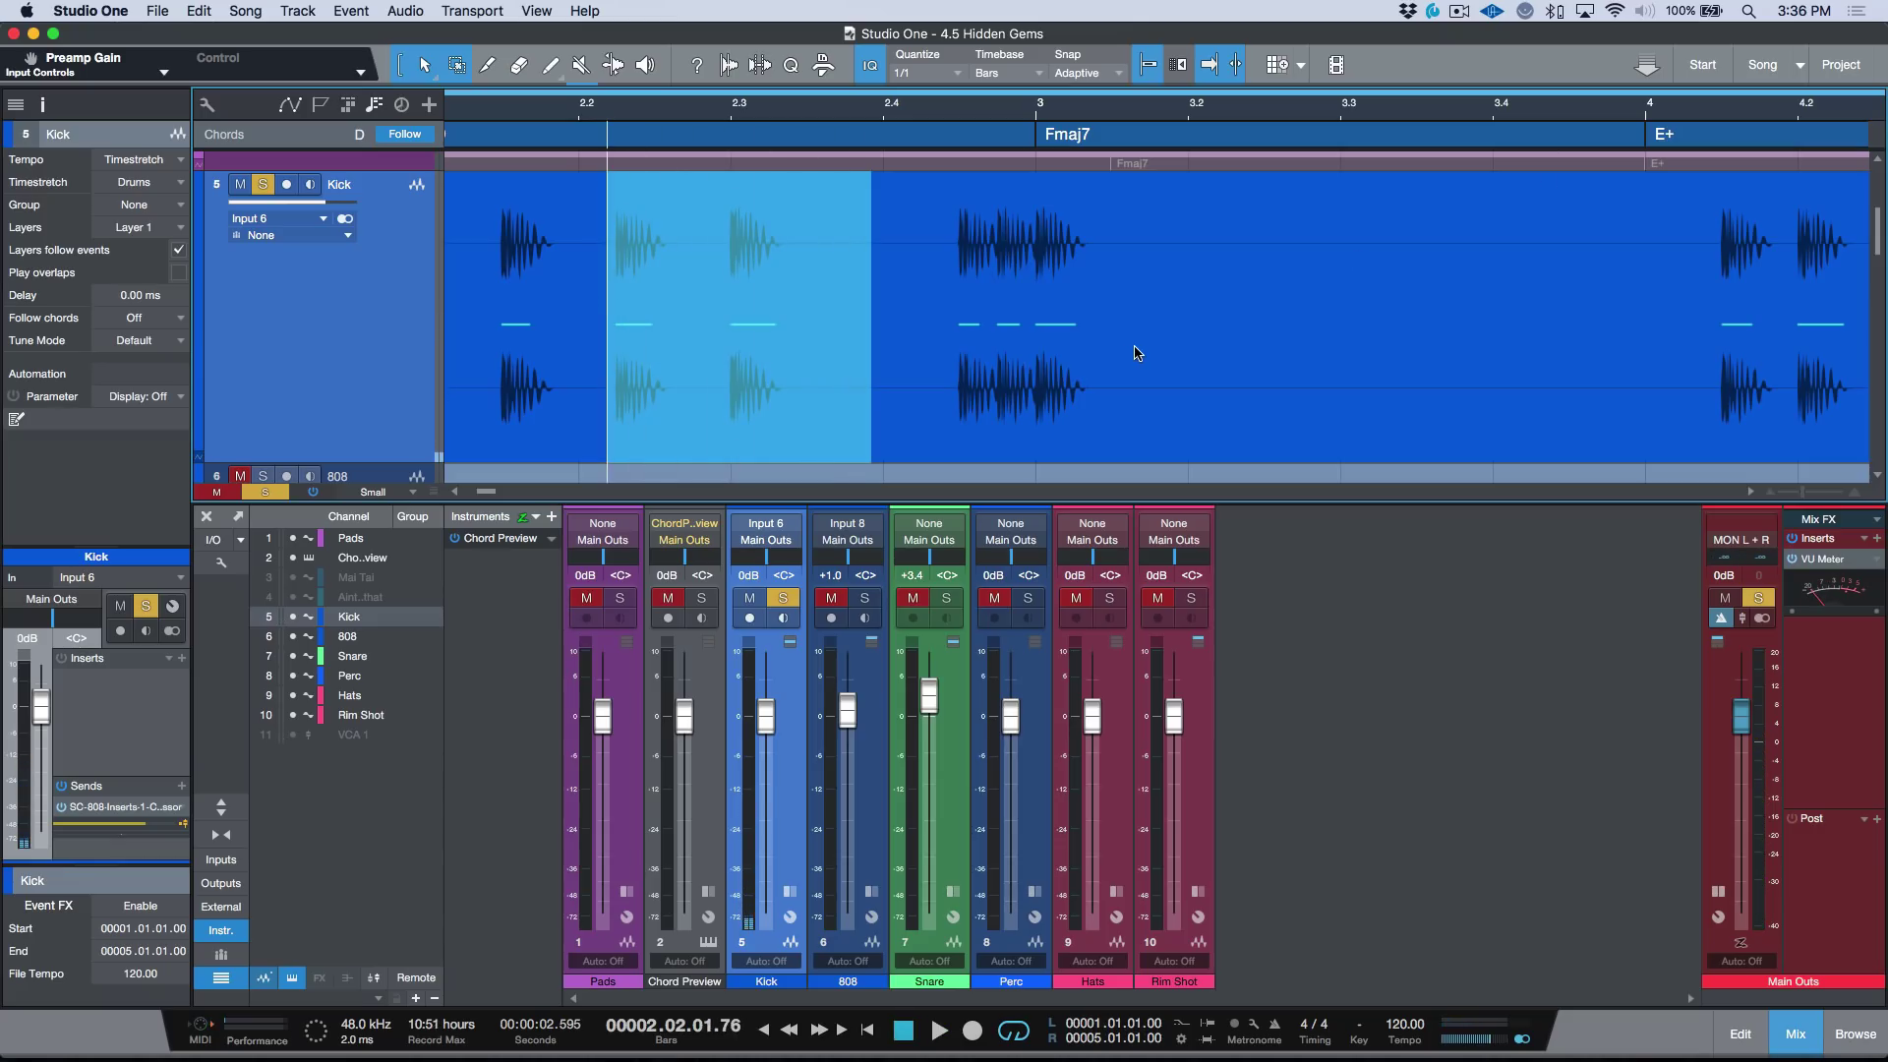
key(s)
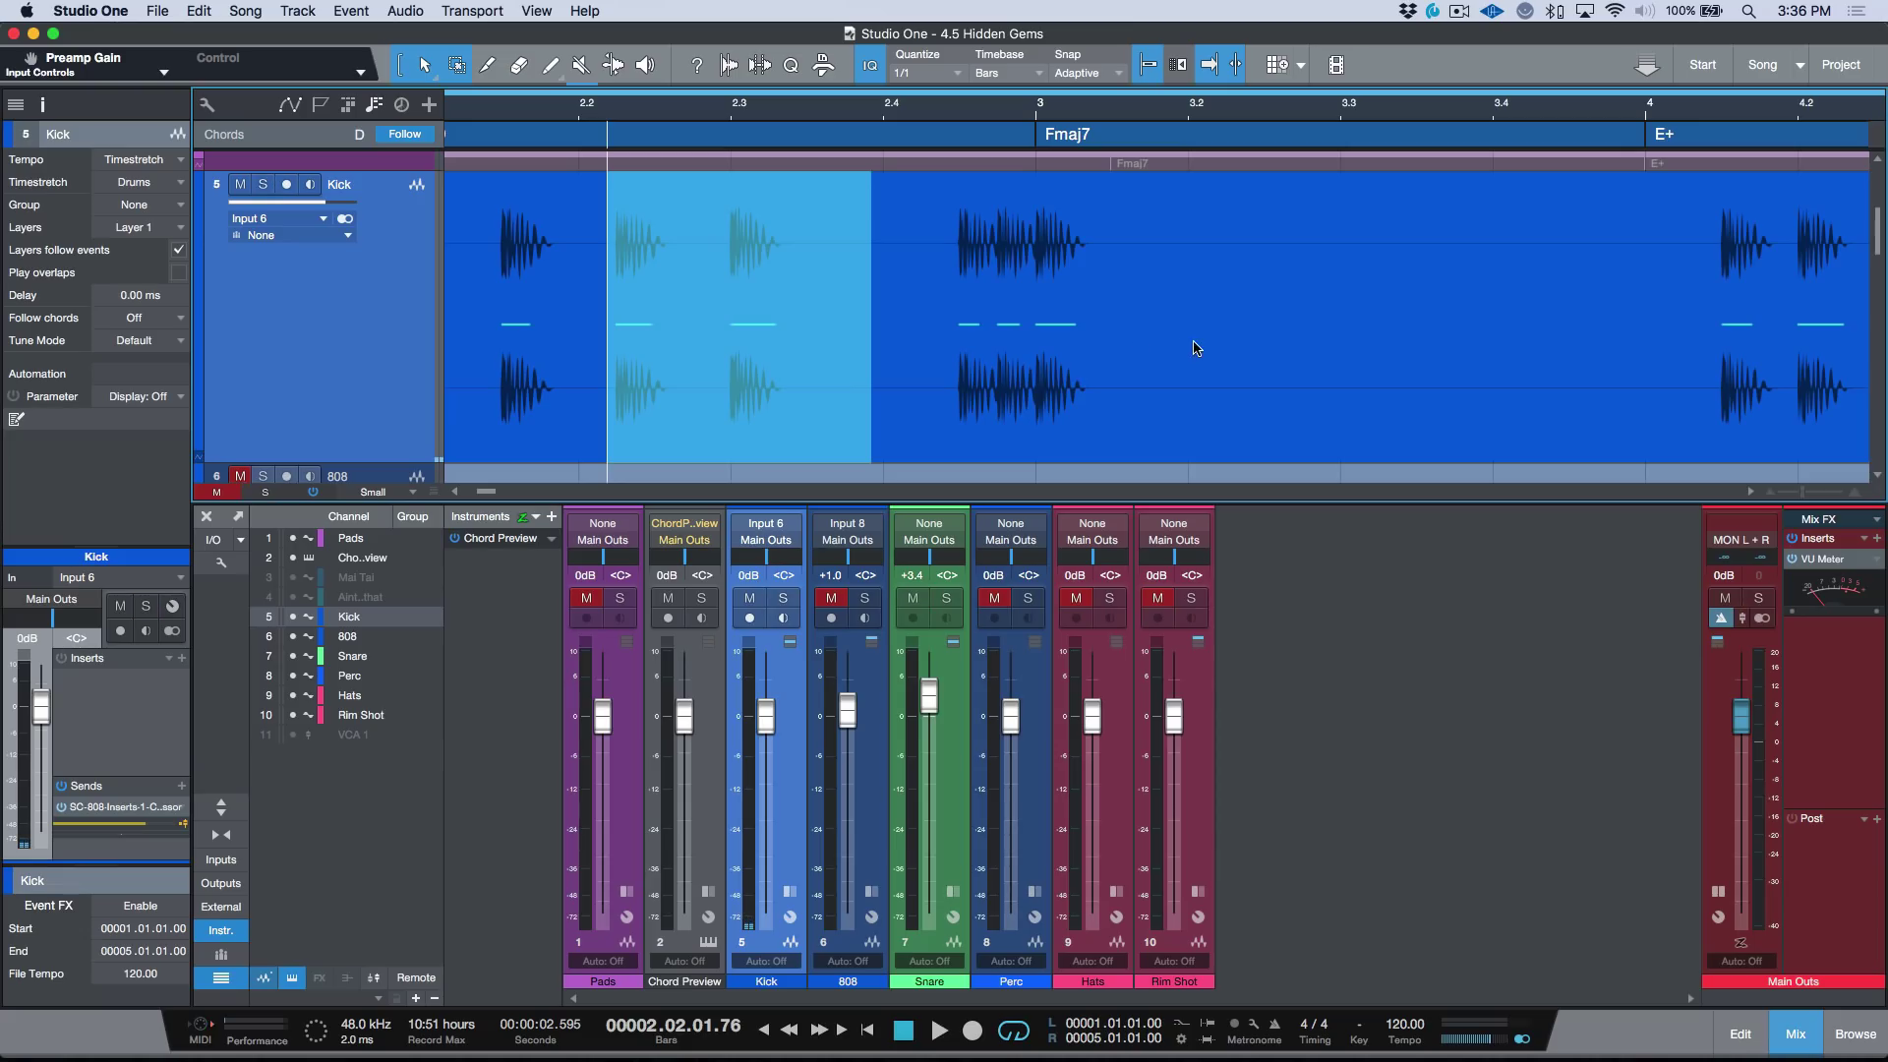
Show the whole song in the arrangement and enlarge the waveform display on all tracks
key(z)
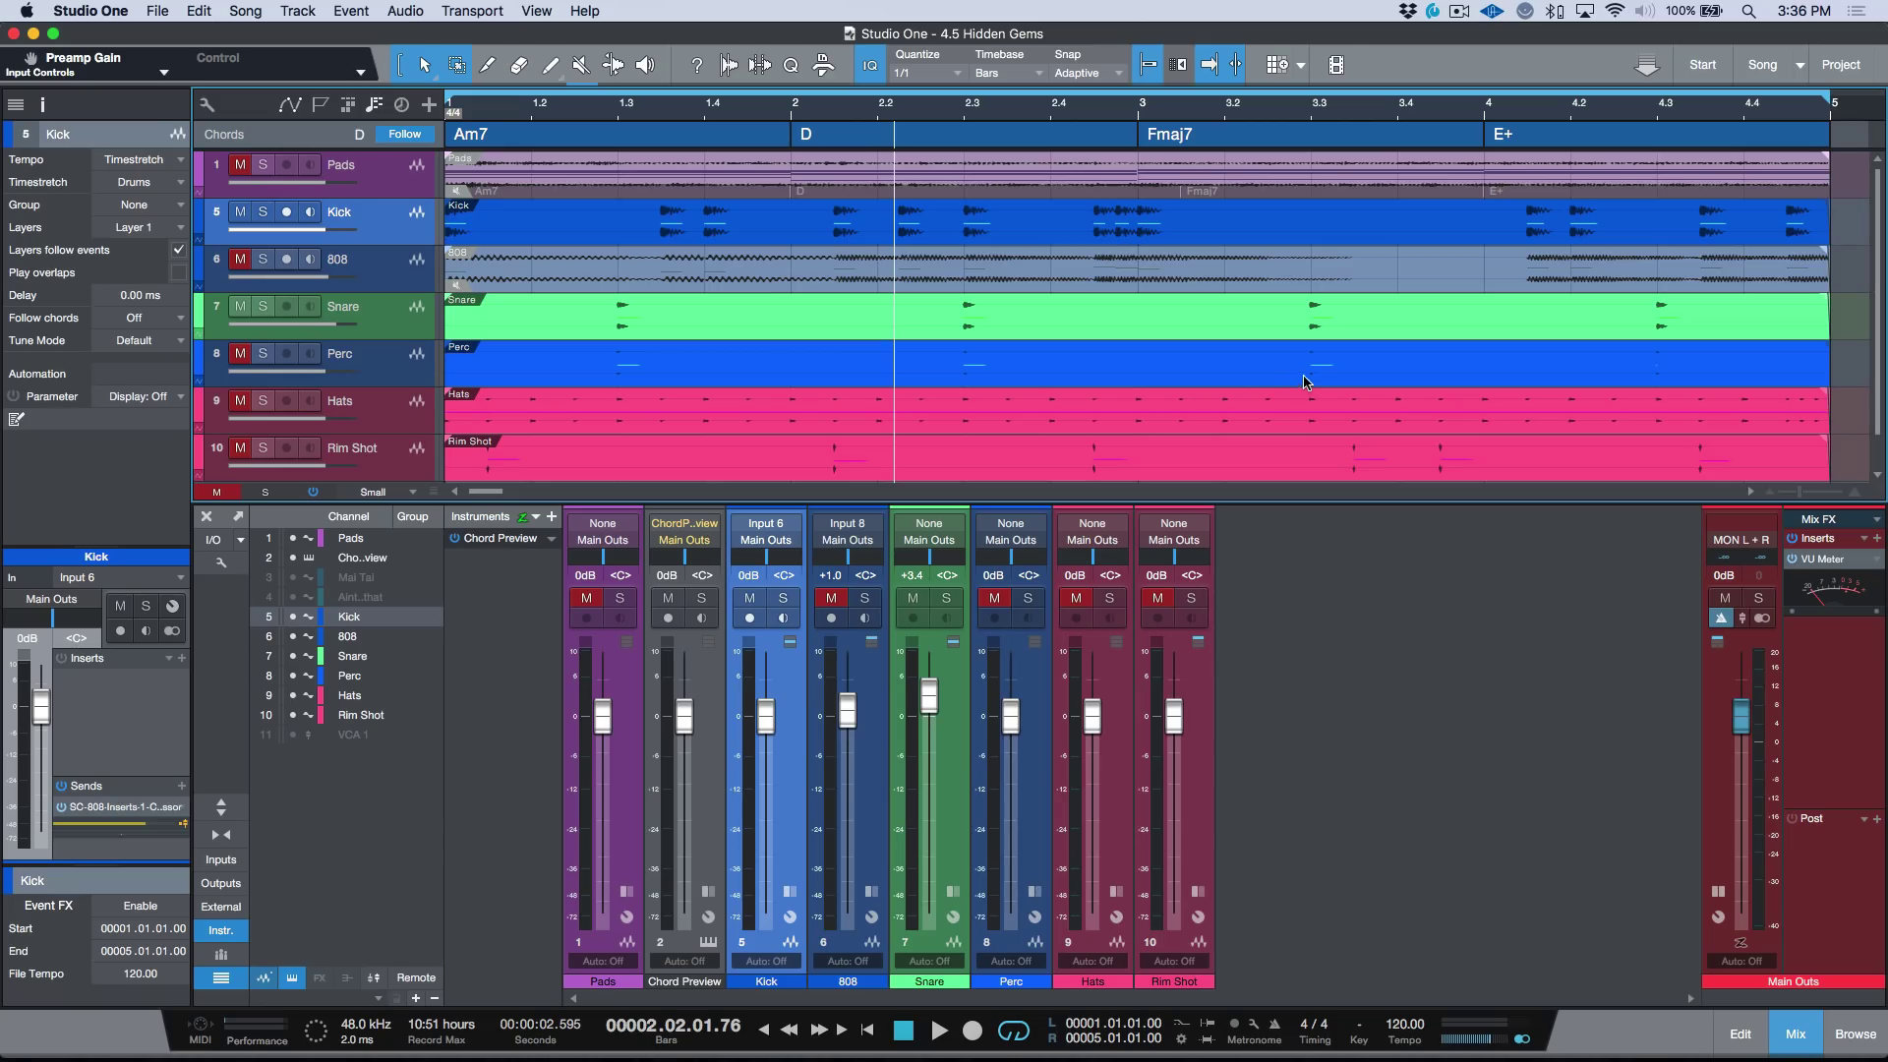
scroll(1303, 372, up, 3)
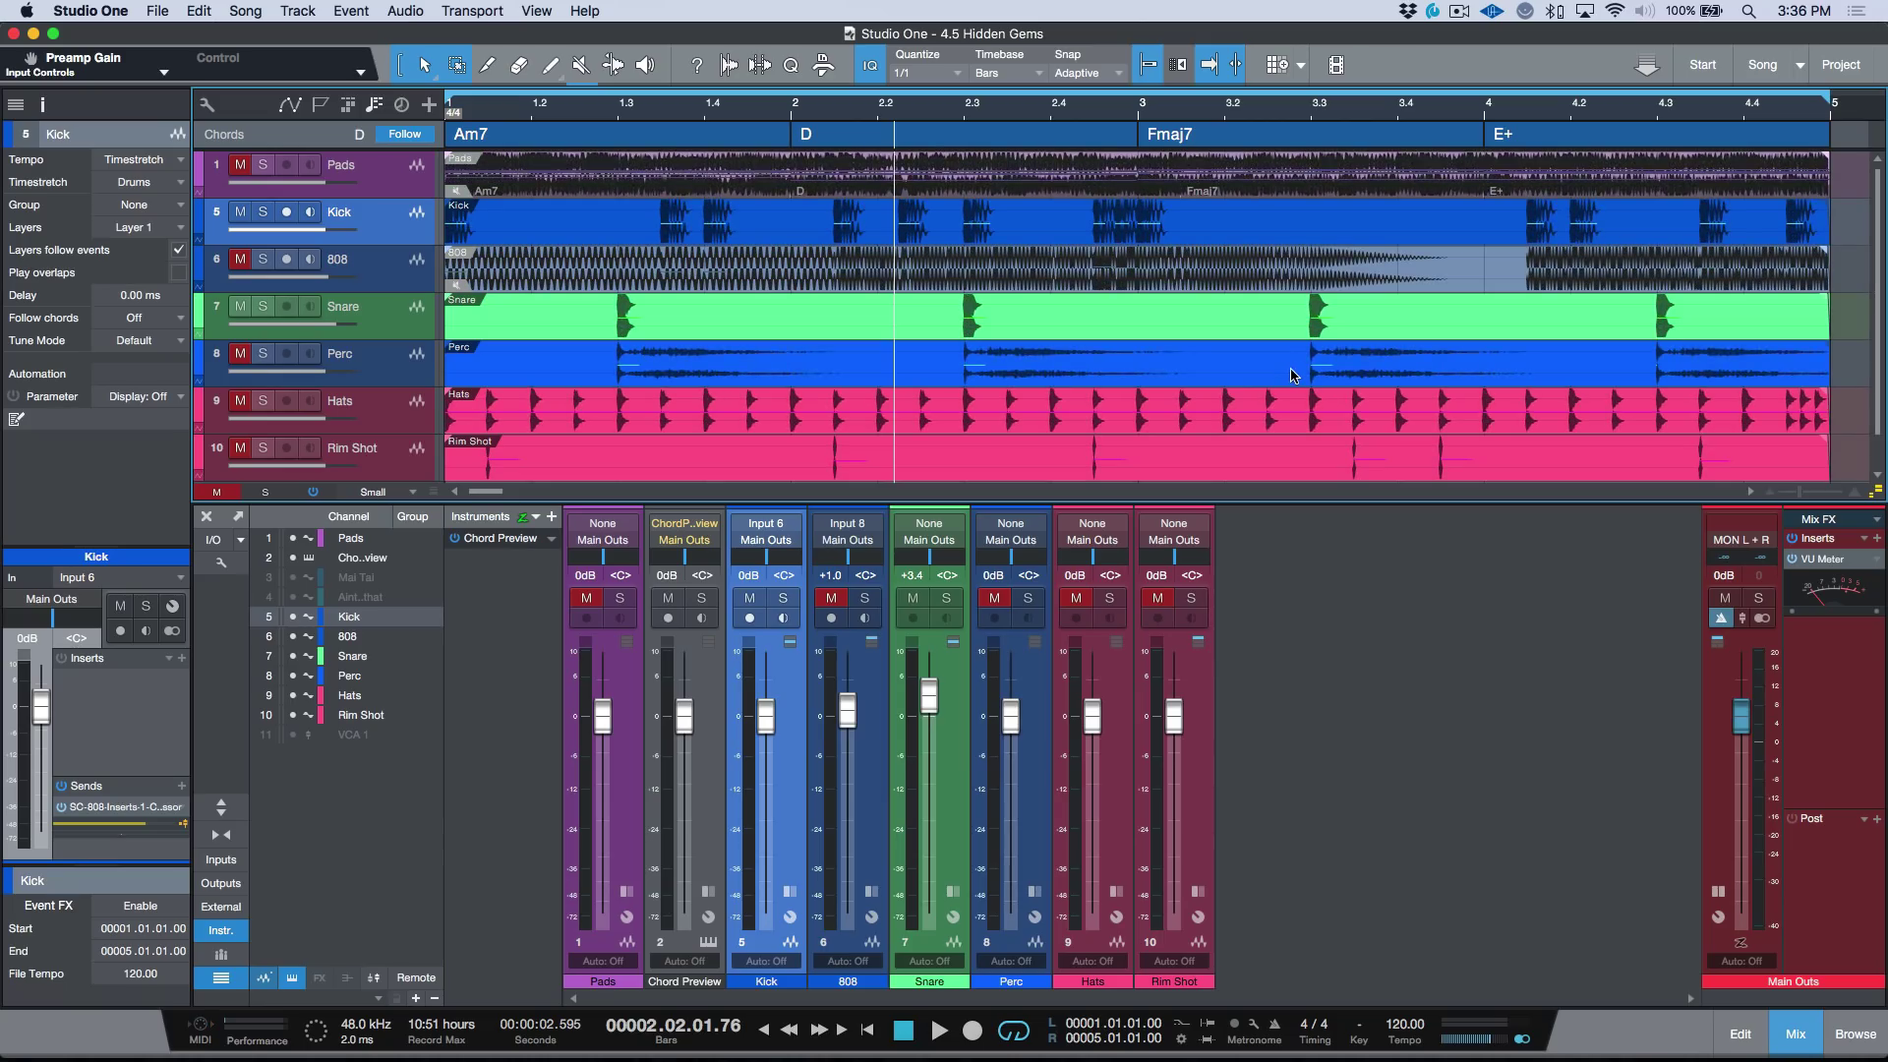
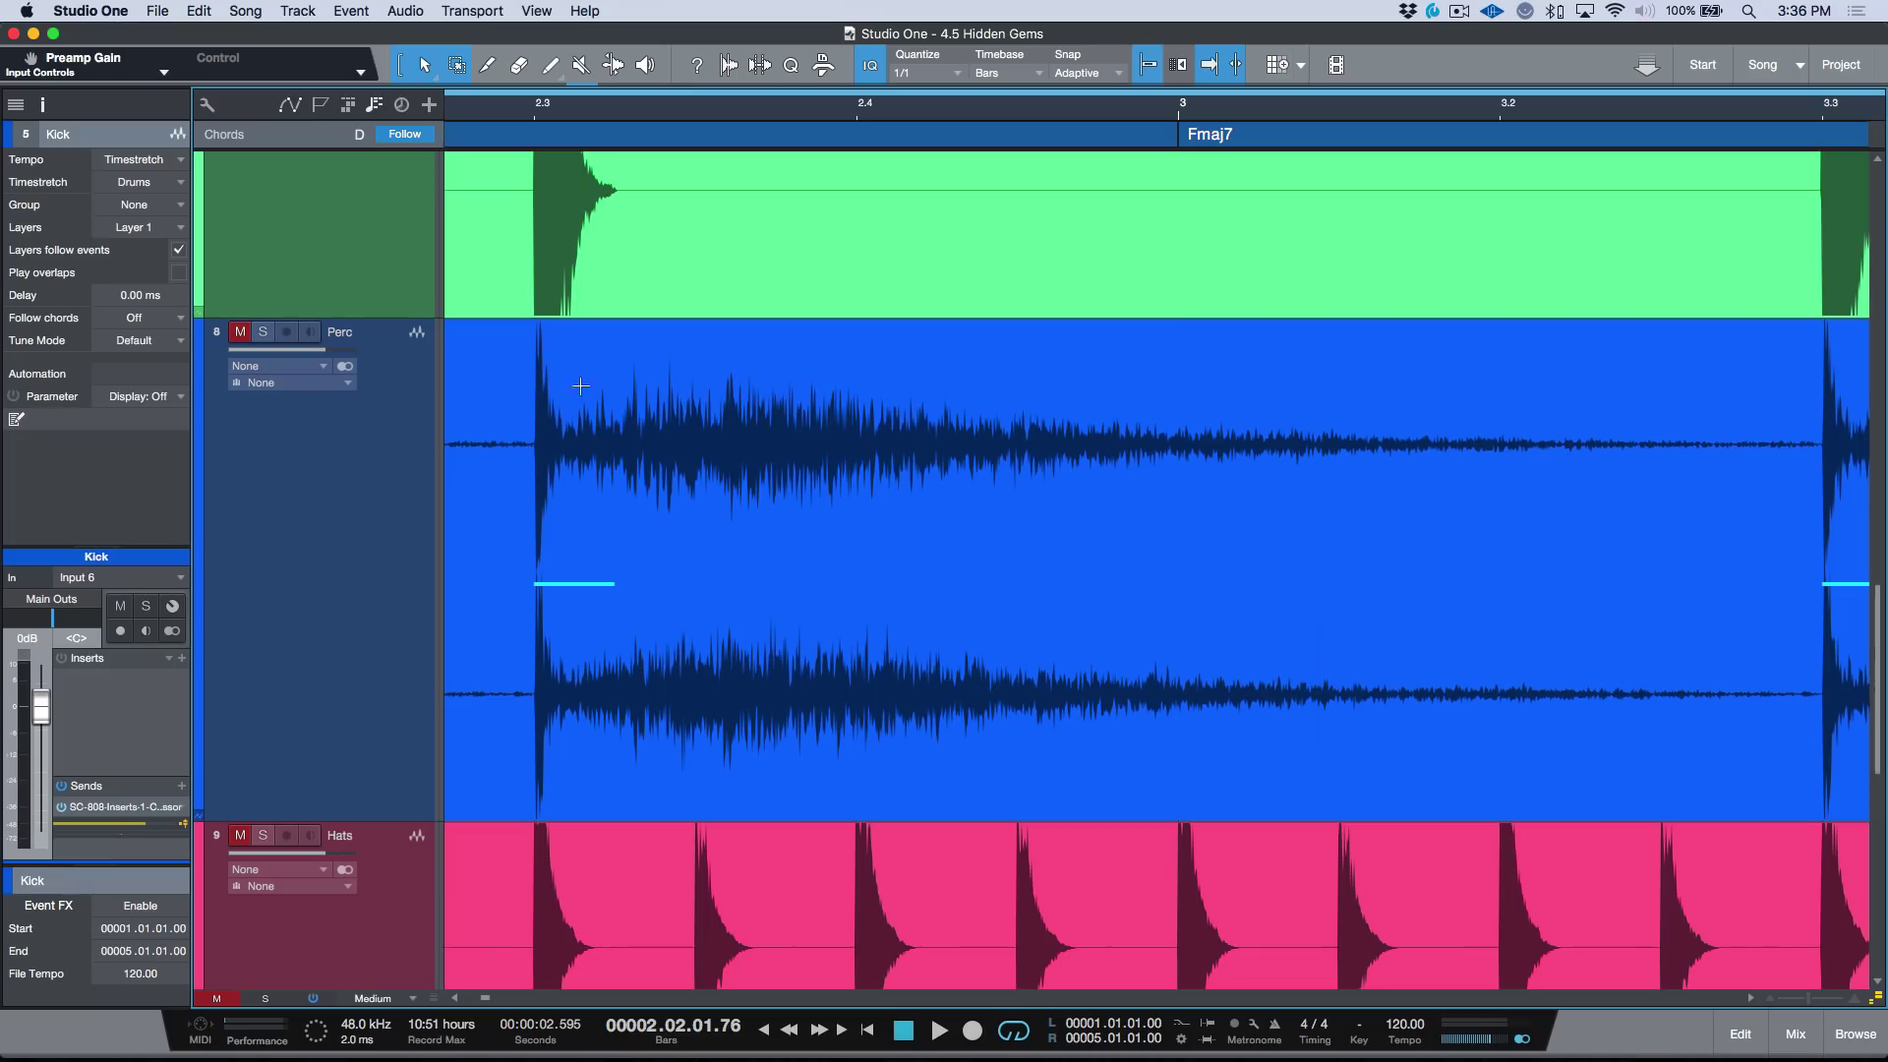
Select a range on the Perc track from the transient at beat 3 of bar 2 to the next hit at beat 3 of bar 3
click(501, 396)
key(Tab)
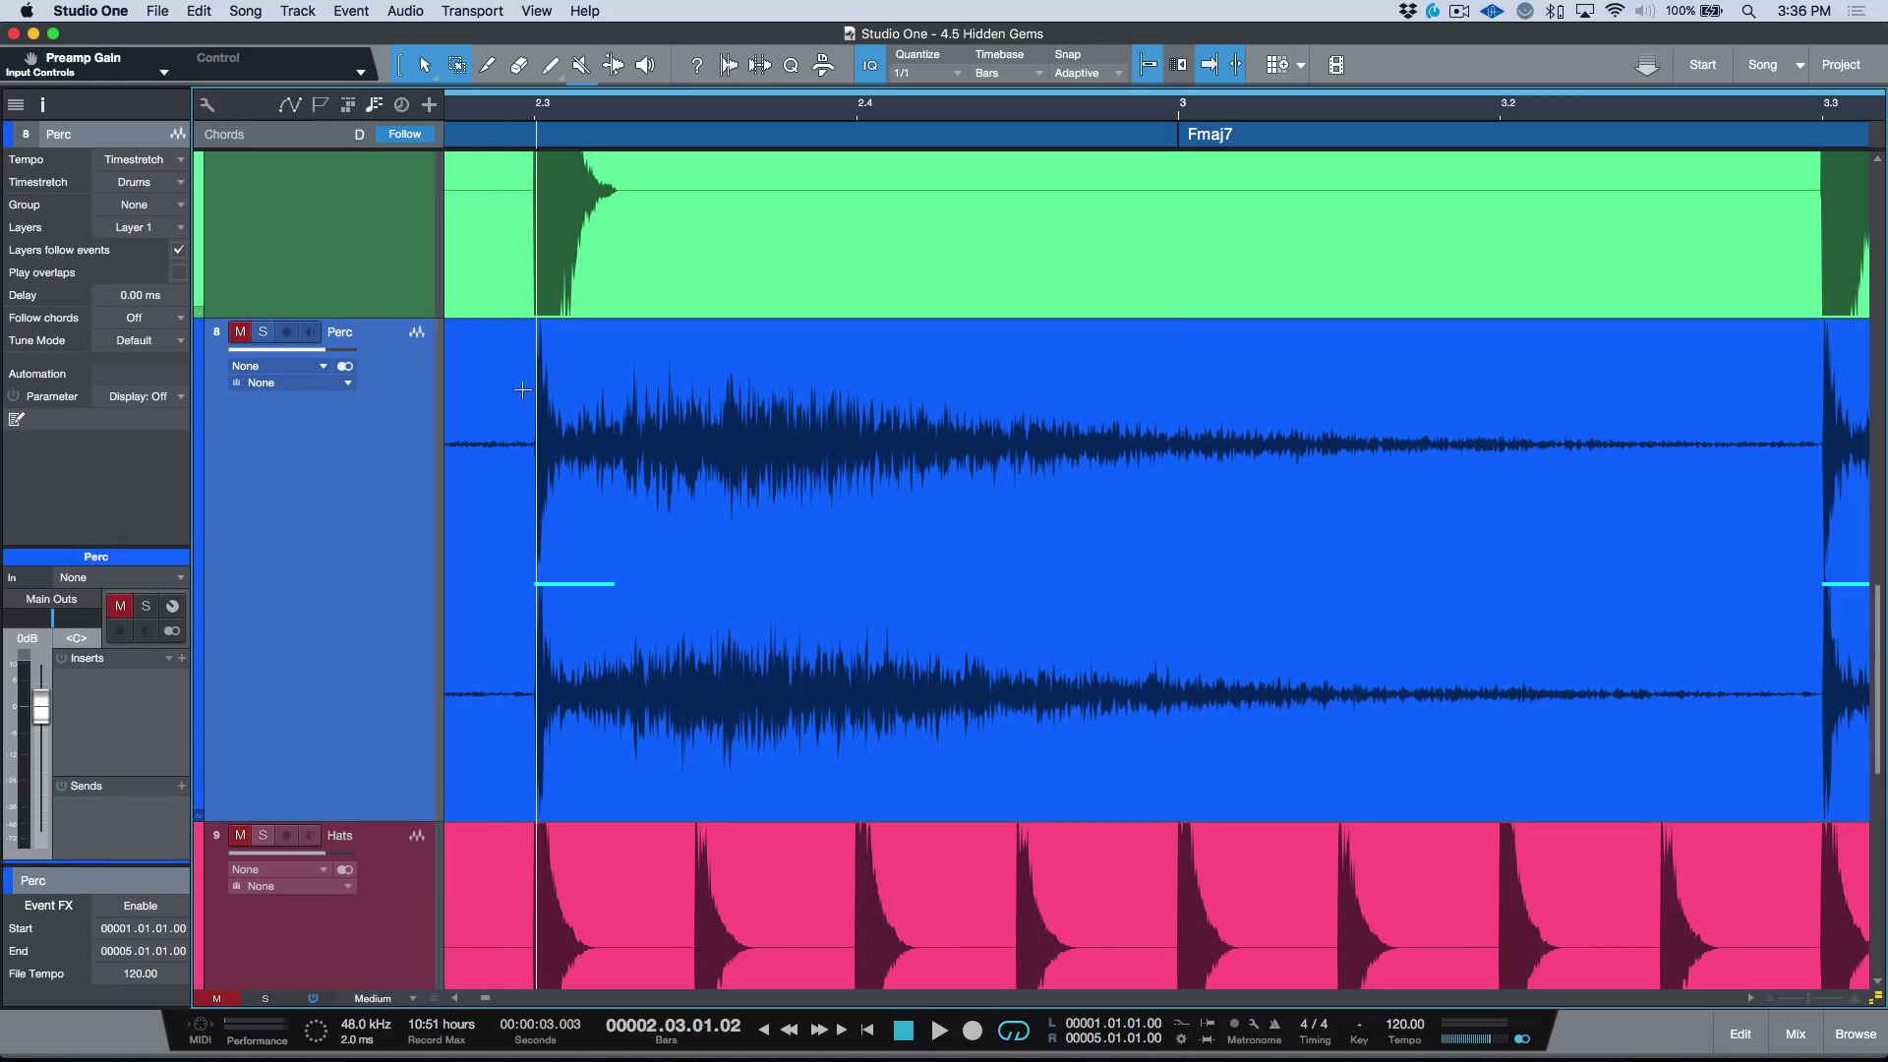
key(shift+Tab)
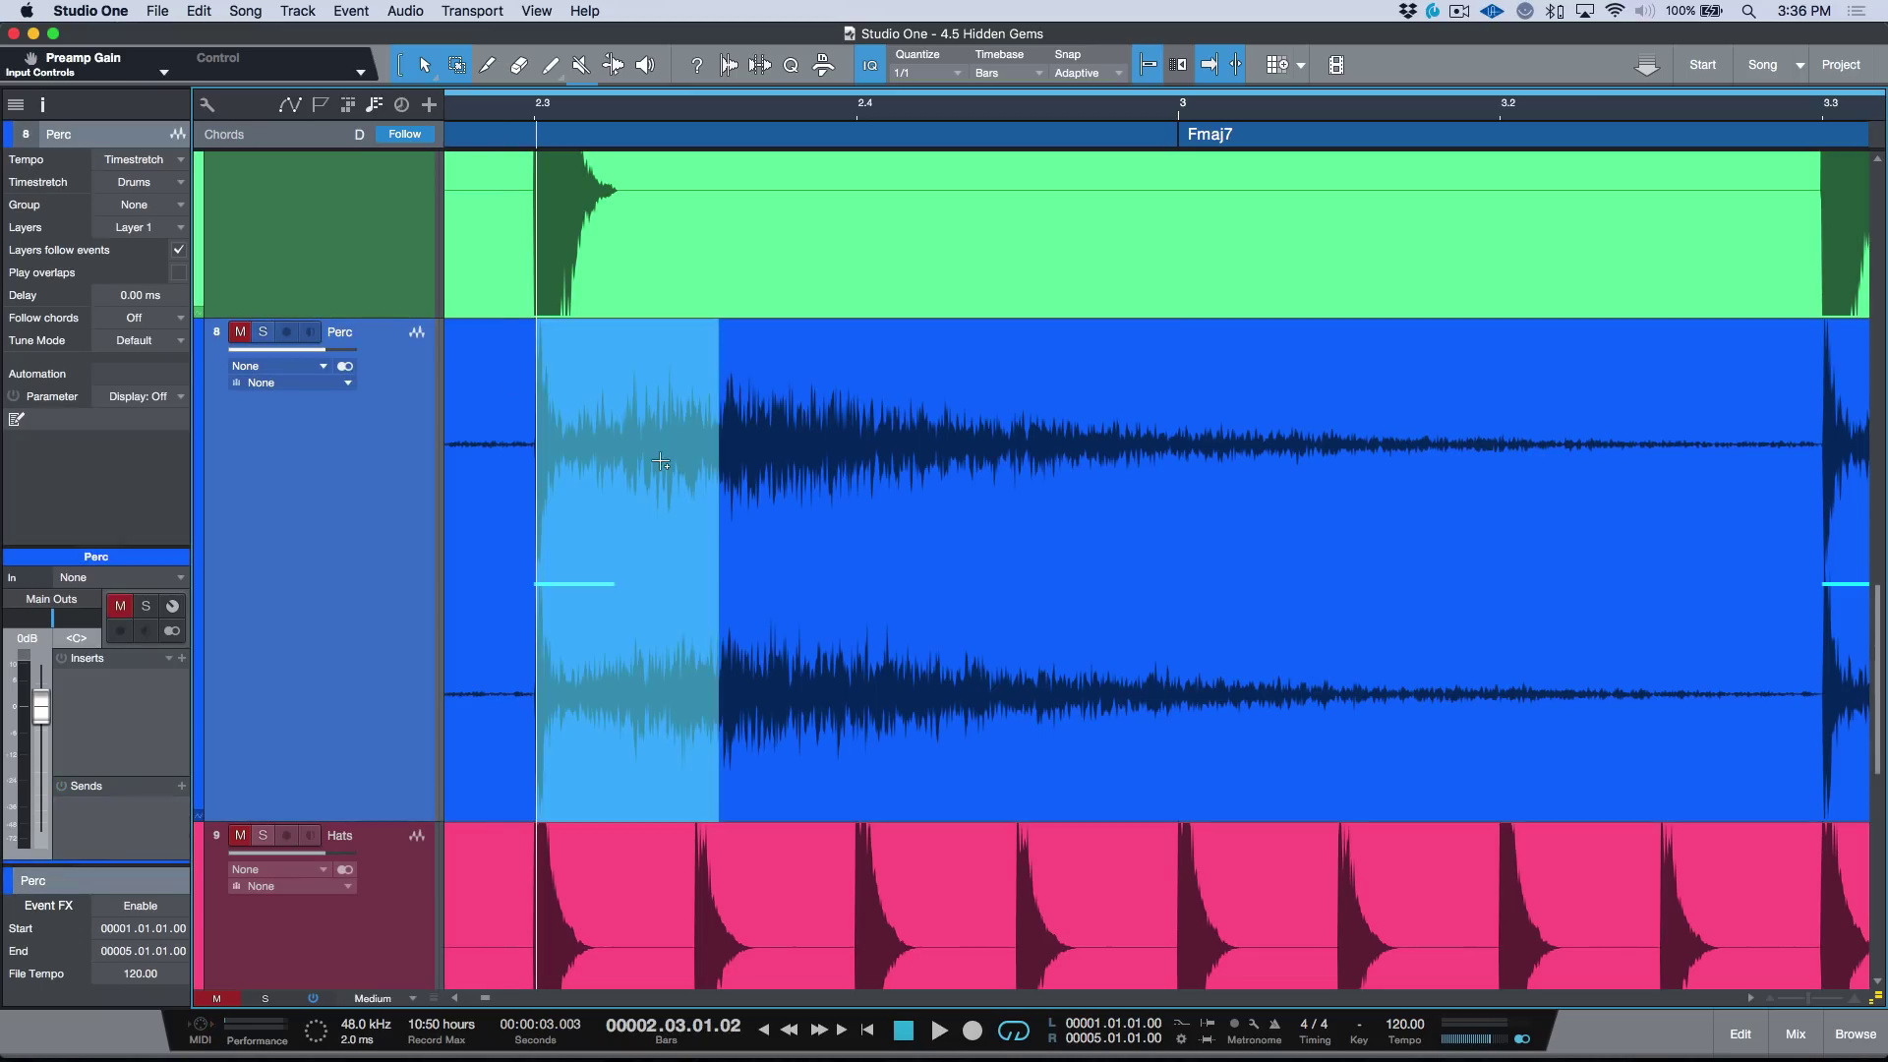
key(shift+Tab)
key(shift+Tab)
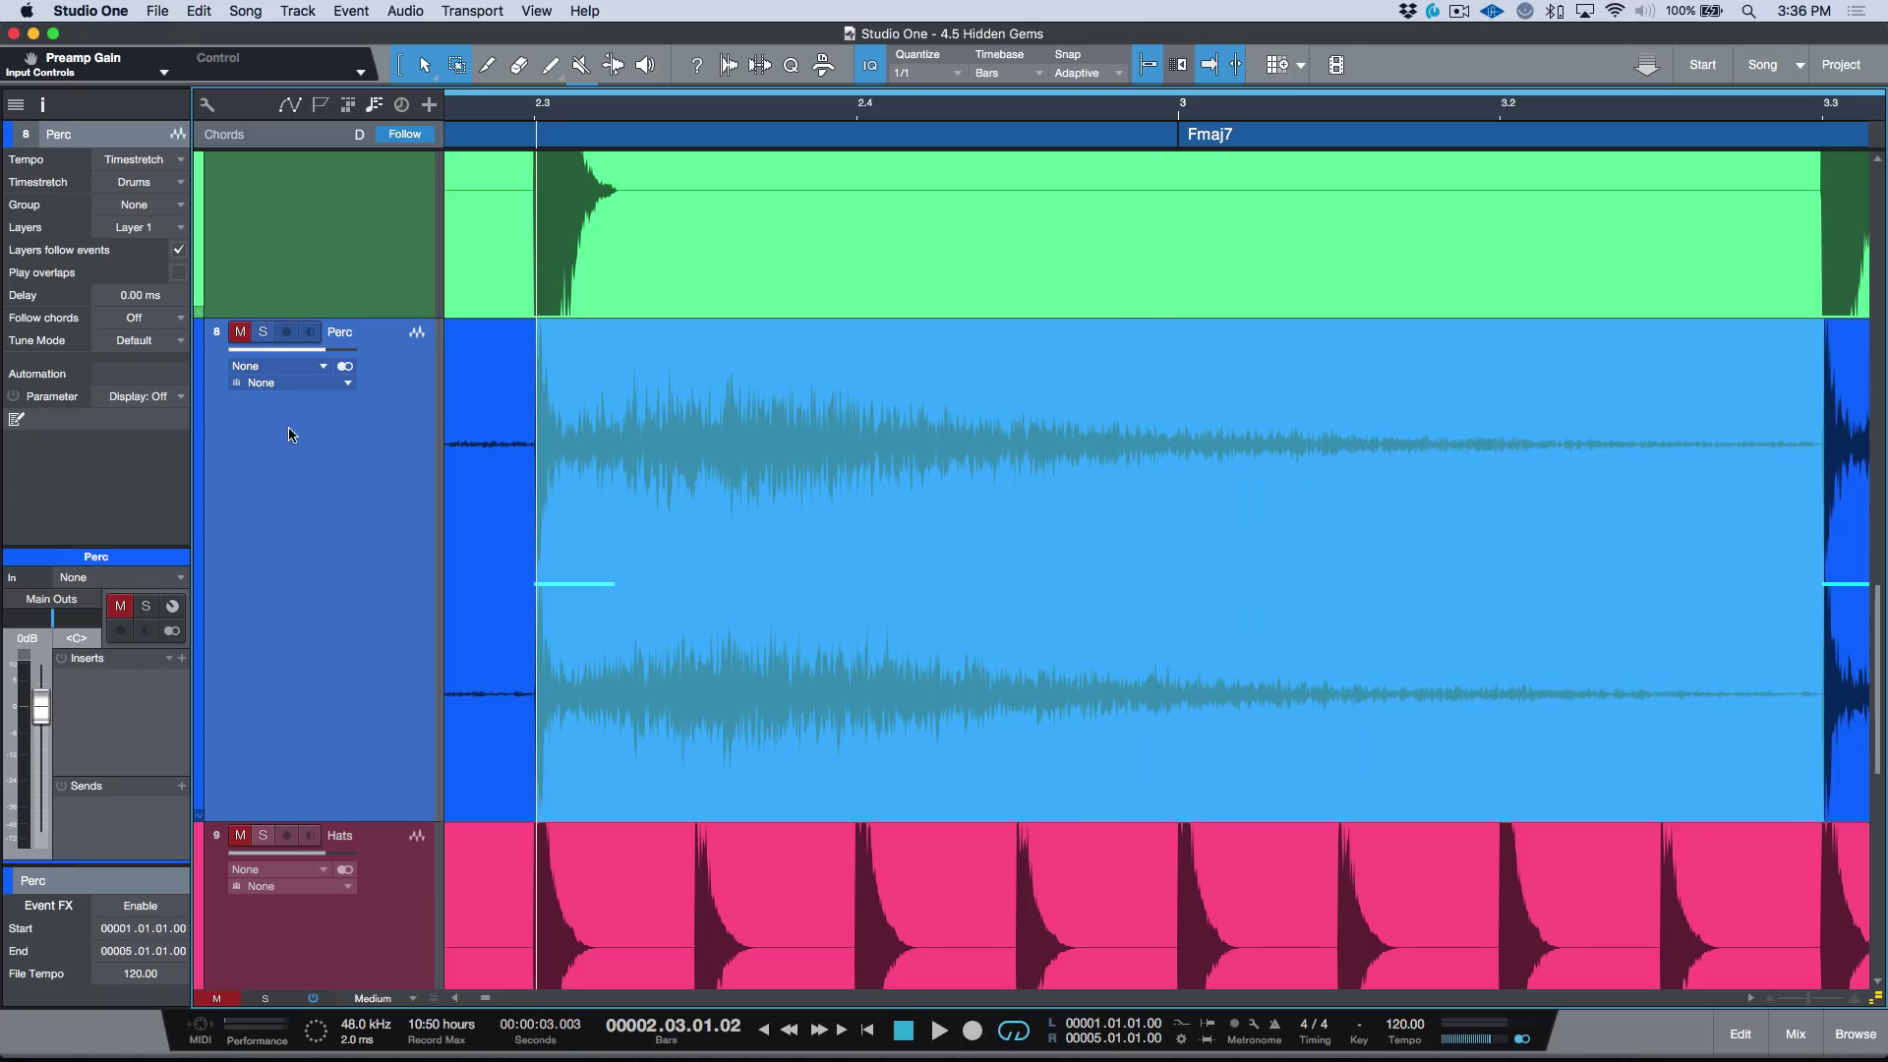
Unmute and solo the Perc track, and play the selected range
key(m)
key(s)
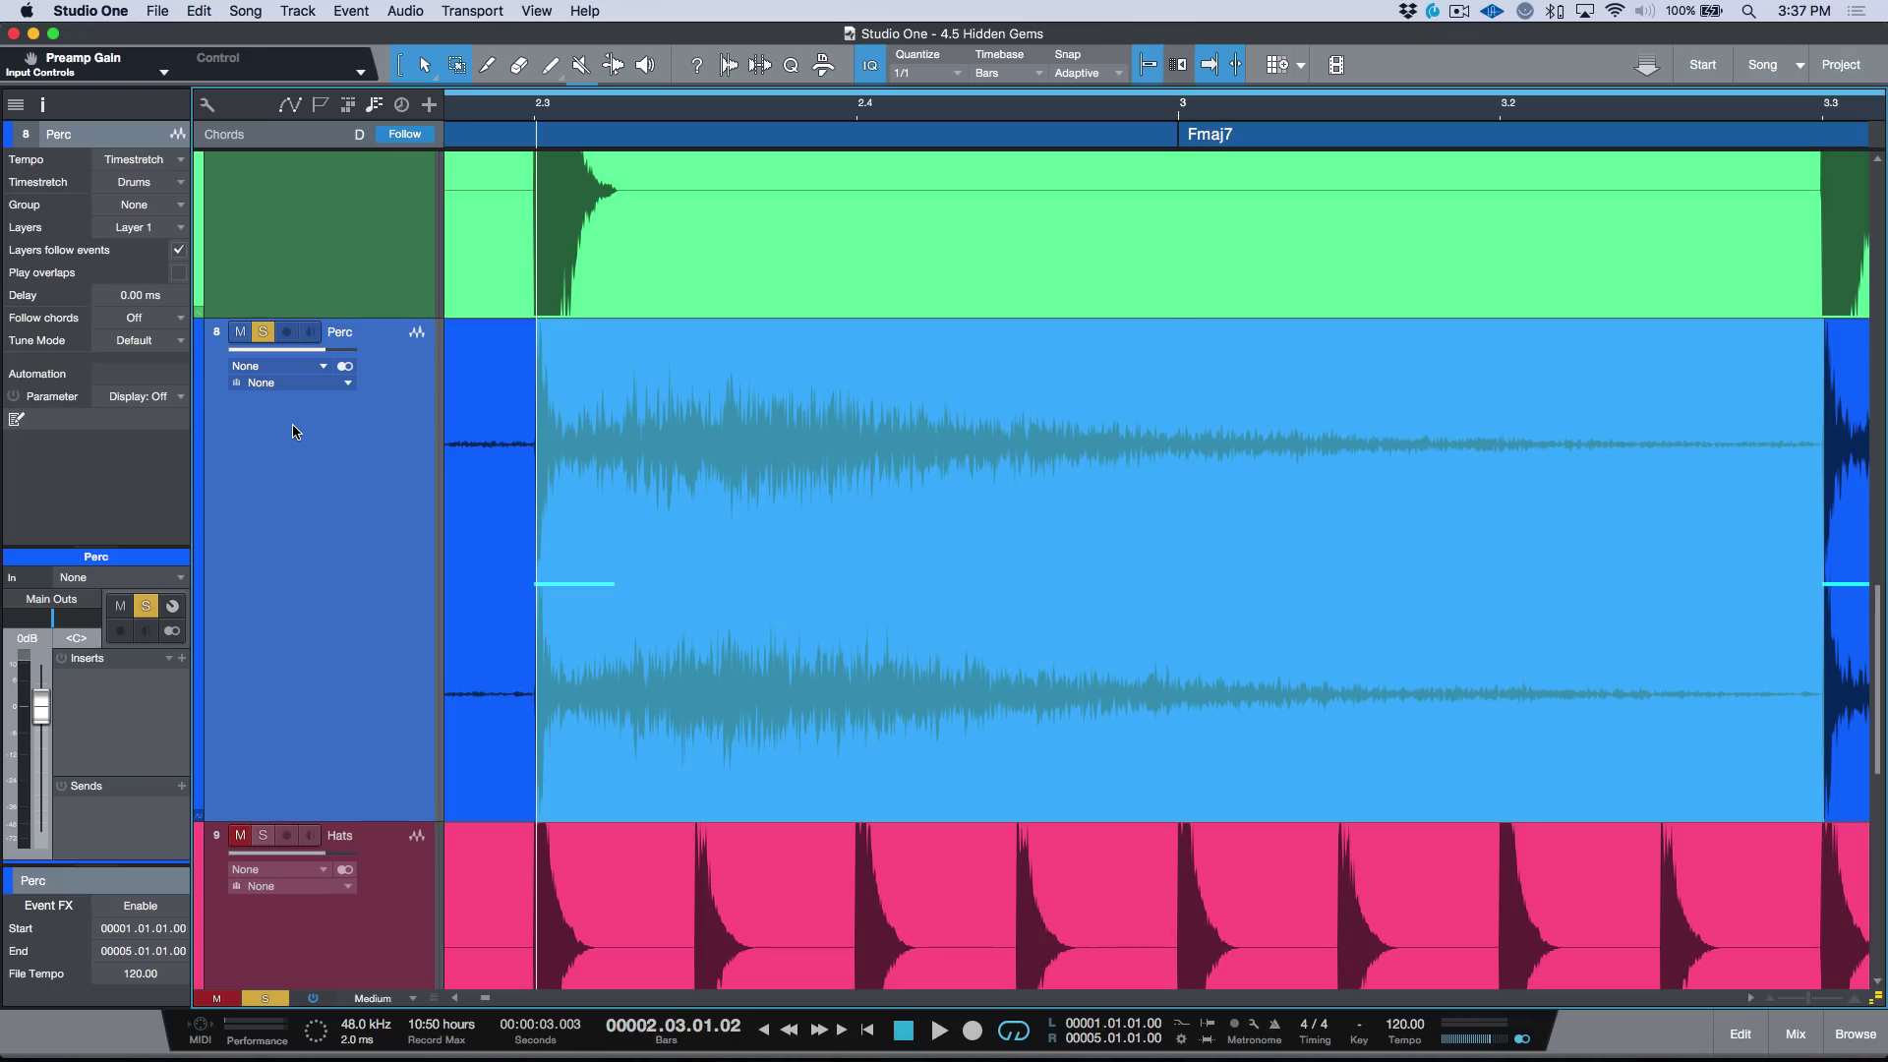
key(space)
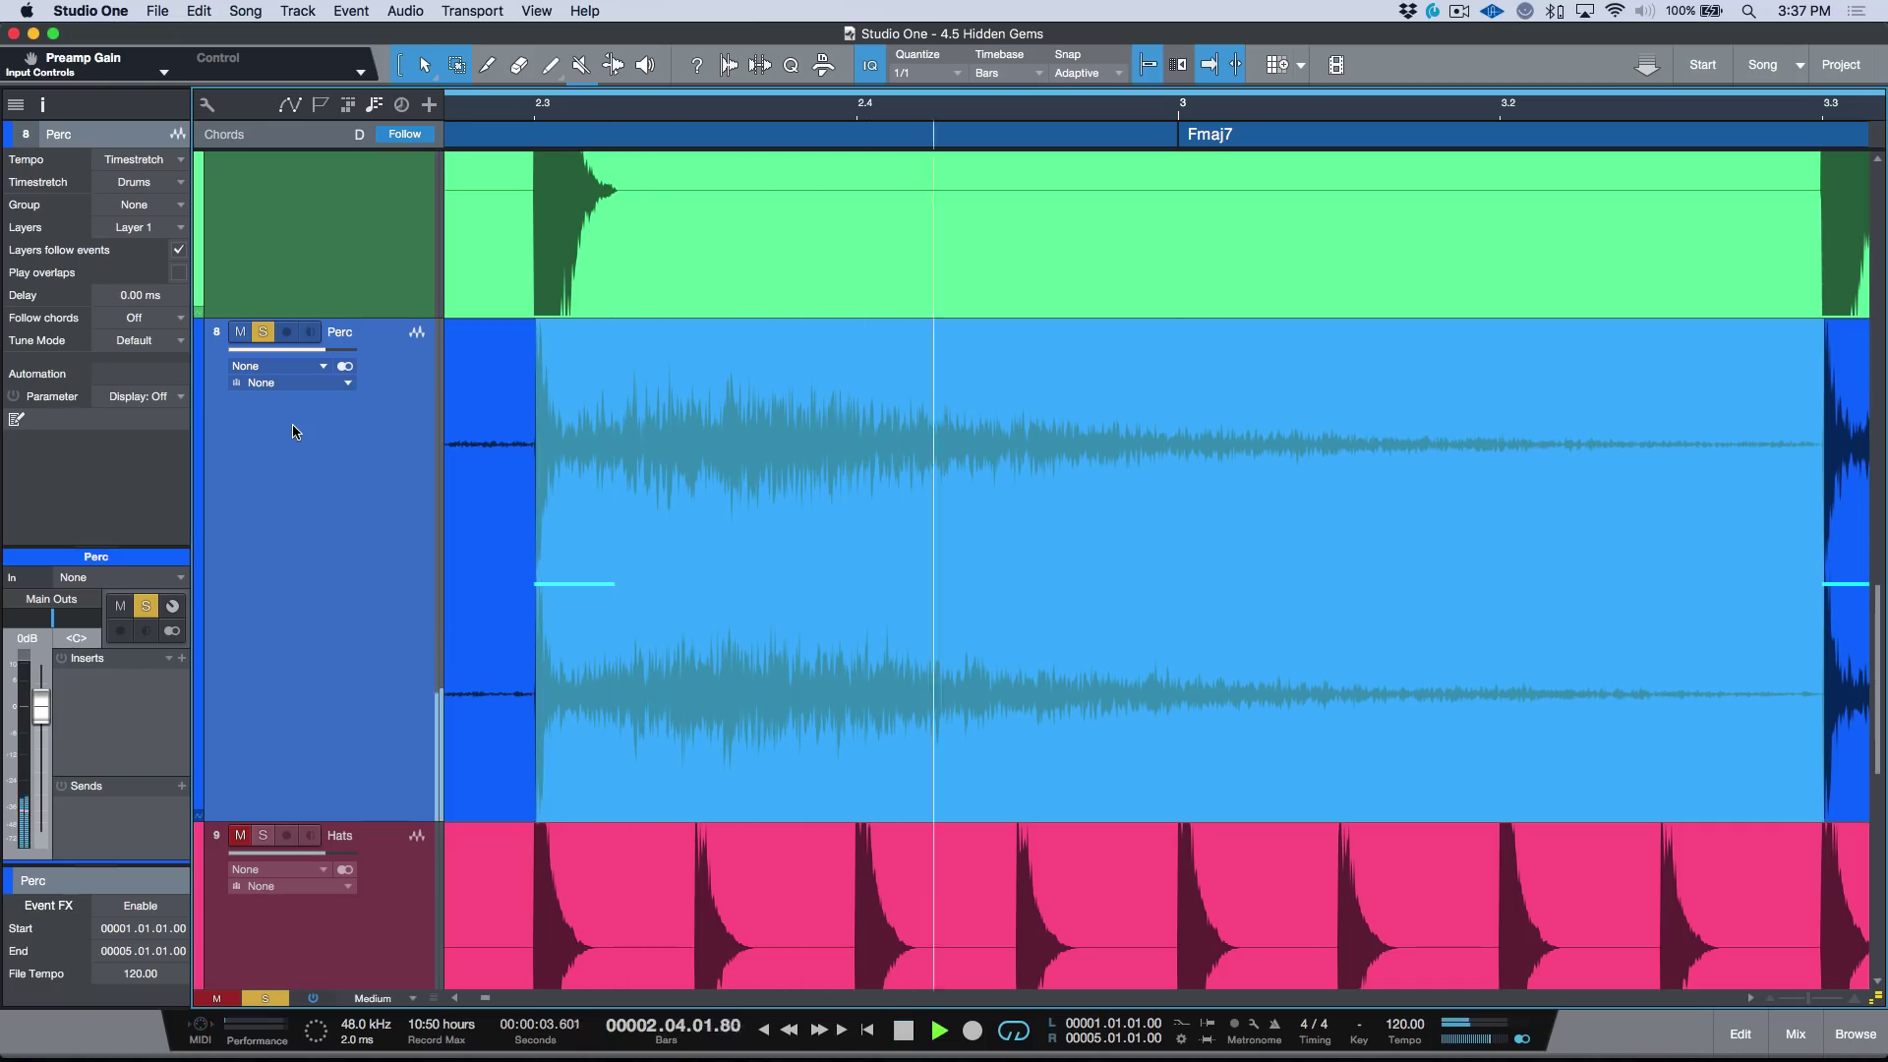
key(space)
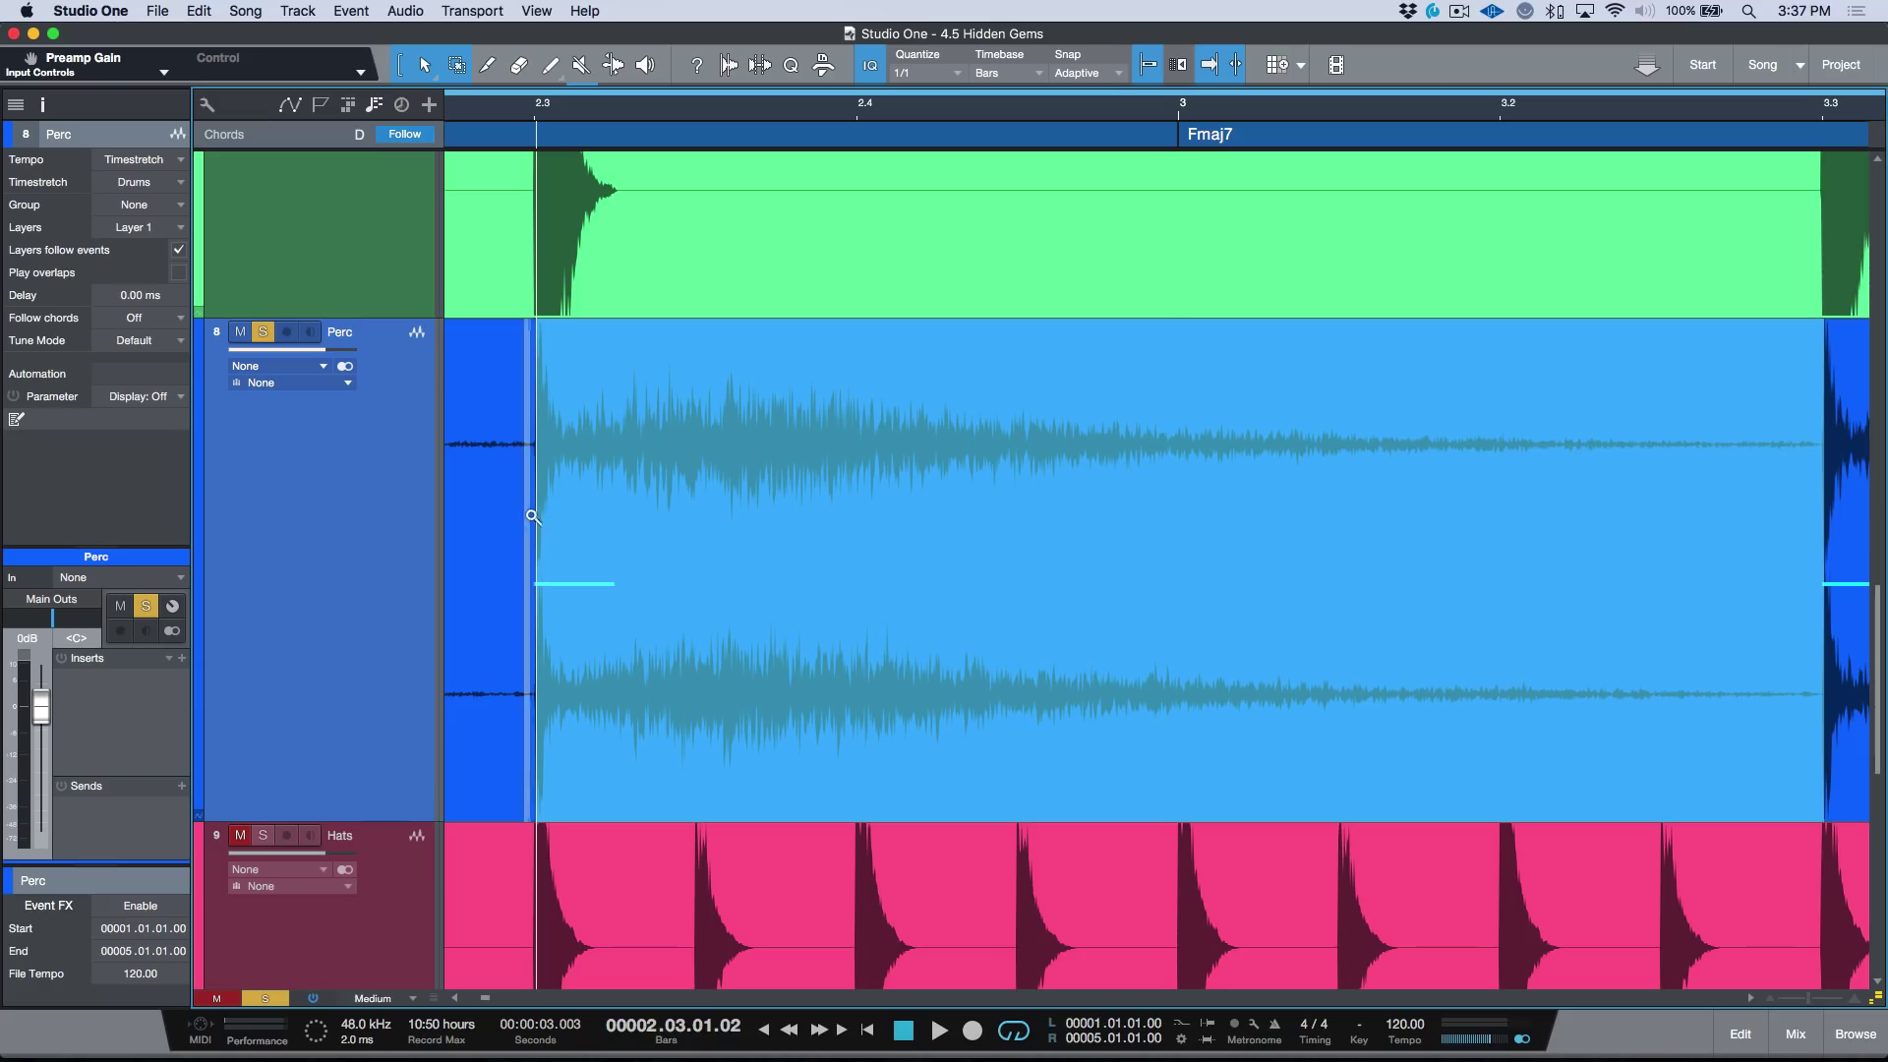
Enable Snap To Zero Crossings and move the range's start slightly earlier, to the zero crossing before the Perc hit at 2.3
drag(532, 515, 552, 511)
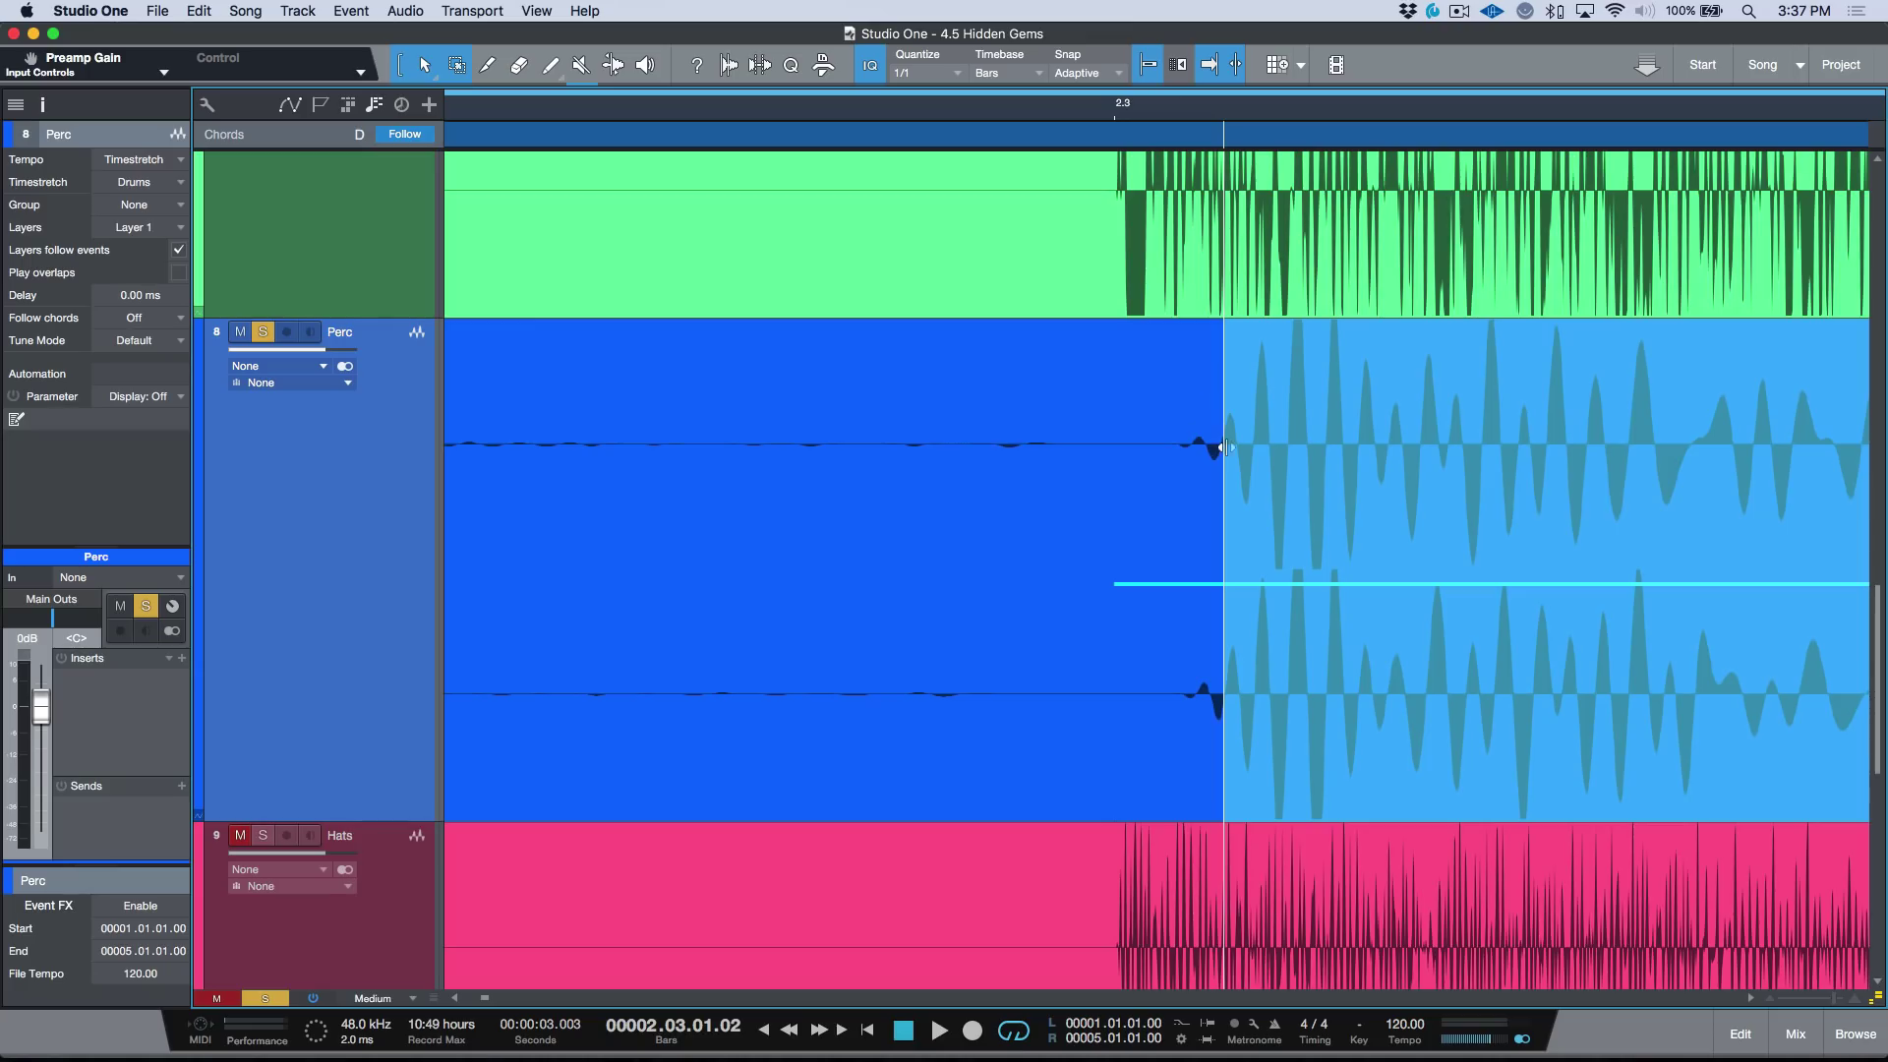
click(1117, 74)
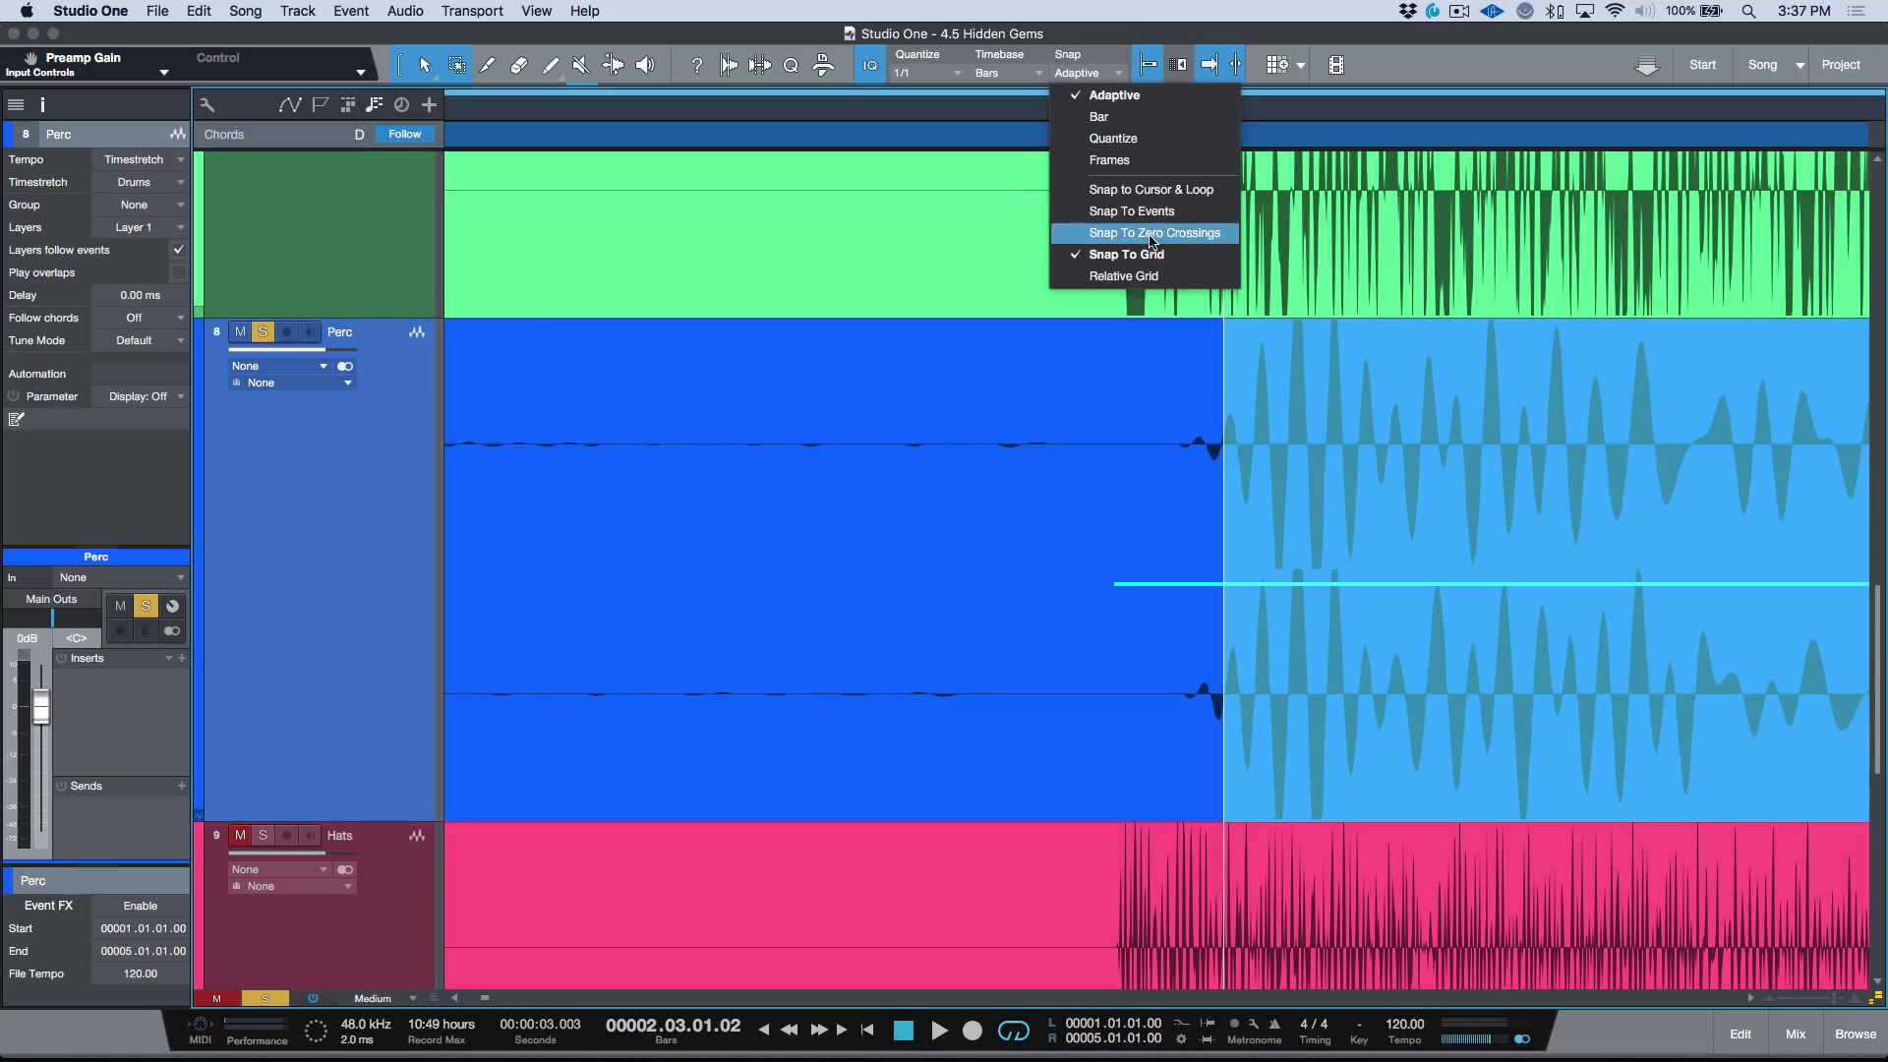
click(1153, 234)
drag(1224, 497, 1204, 503)
scroll(1204, 505, right, 10)
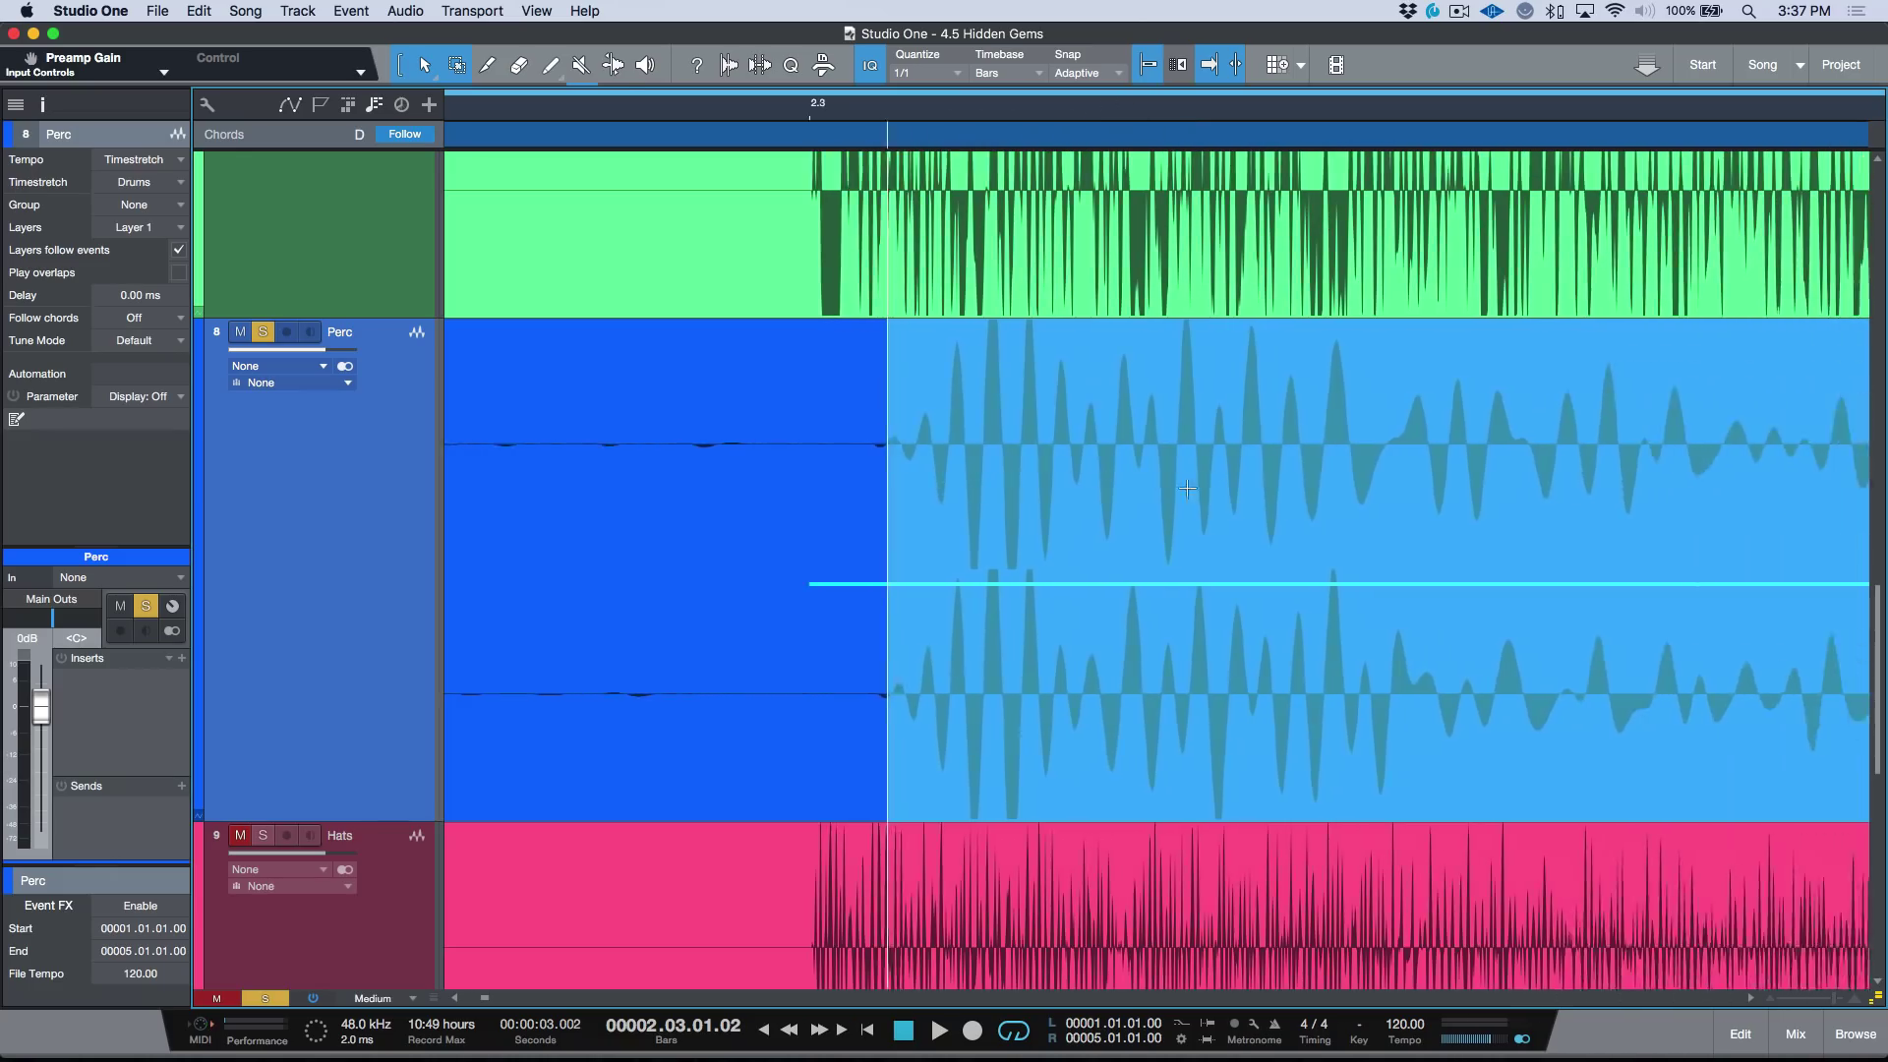
Play the Perc range with its adjusted start
key(w)
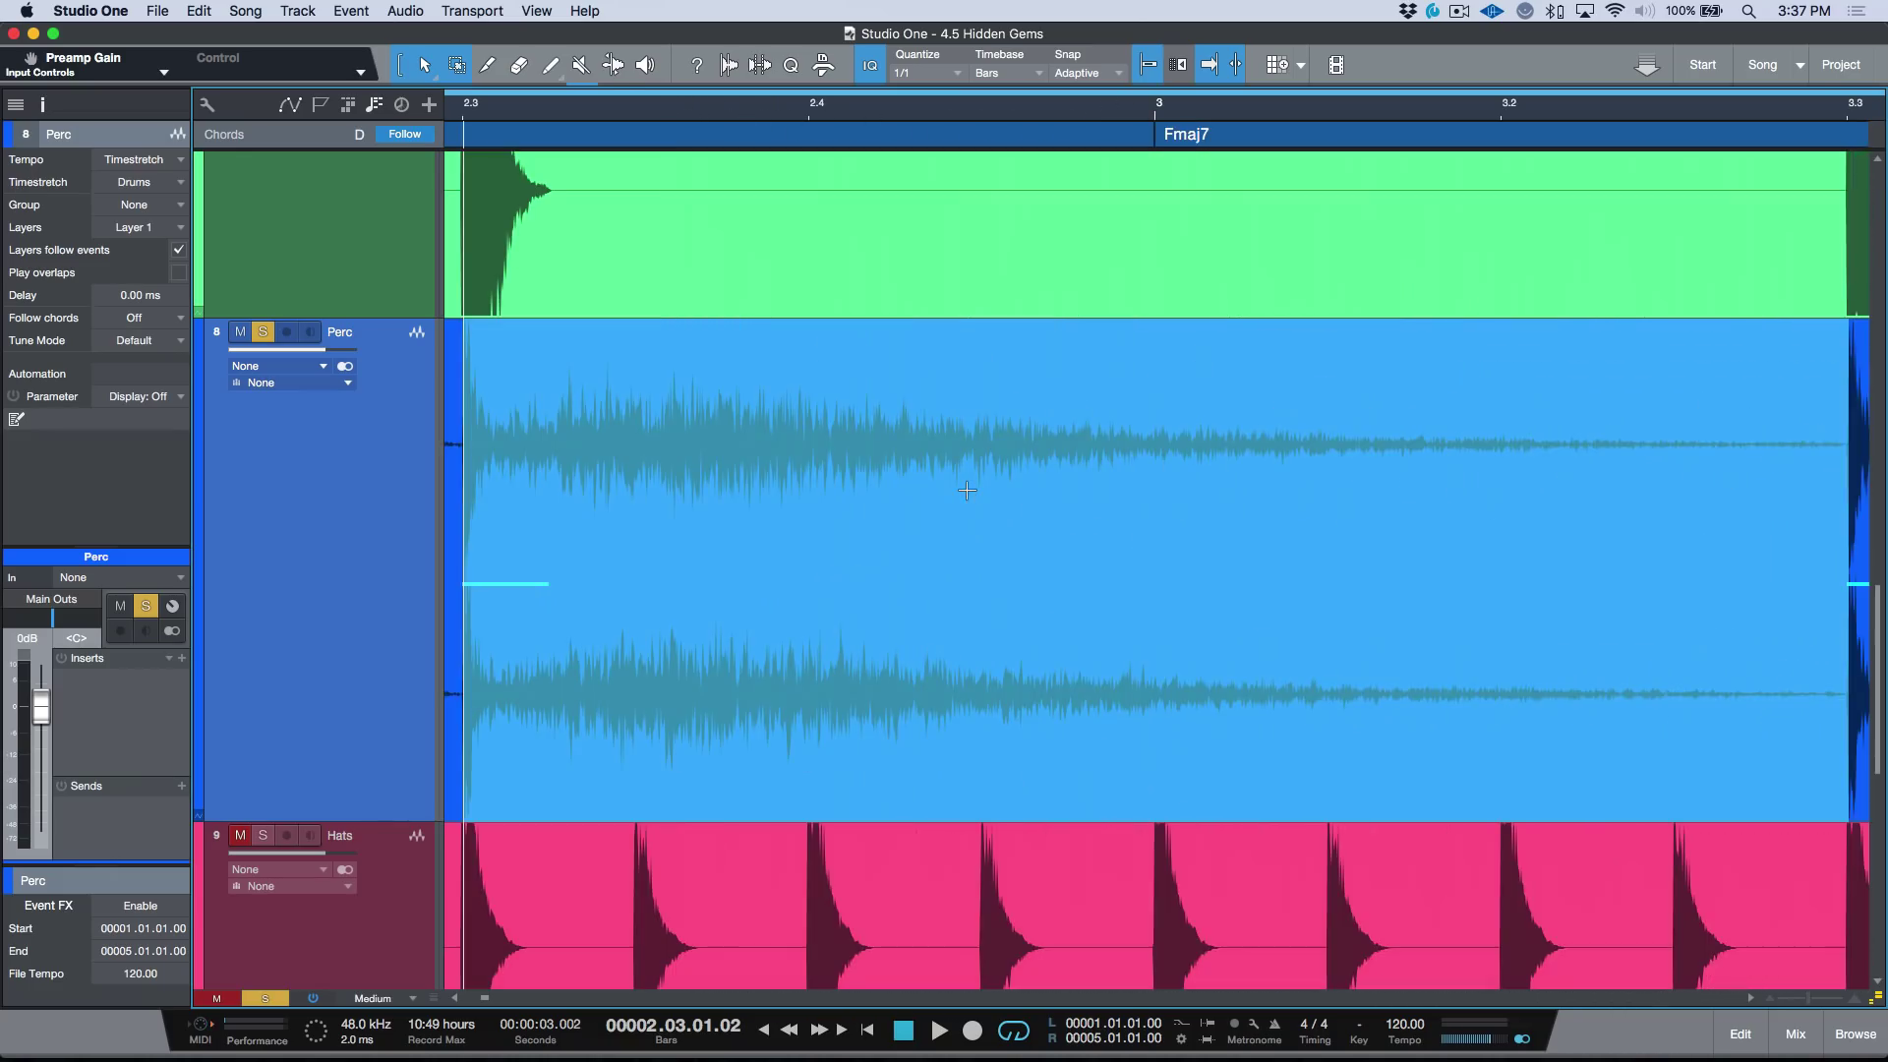
key(space)
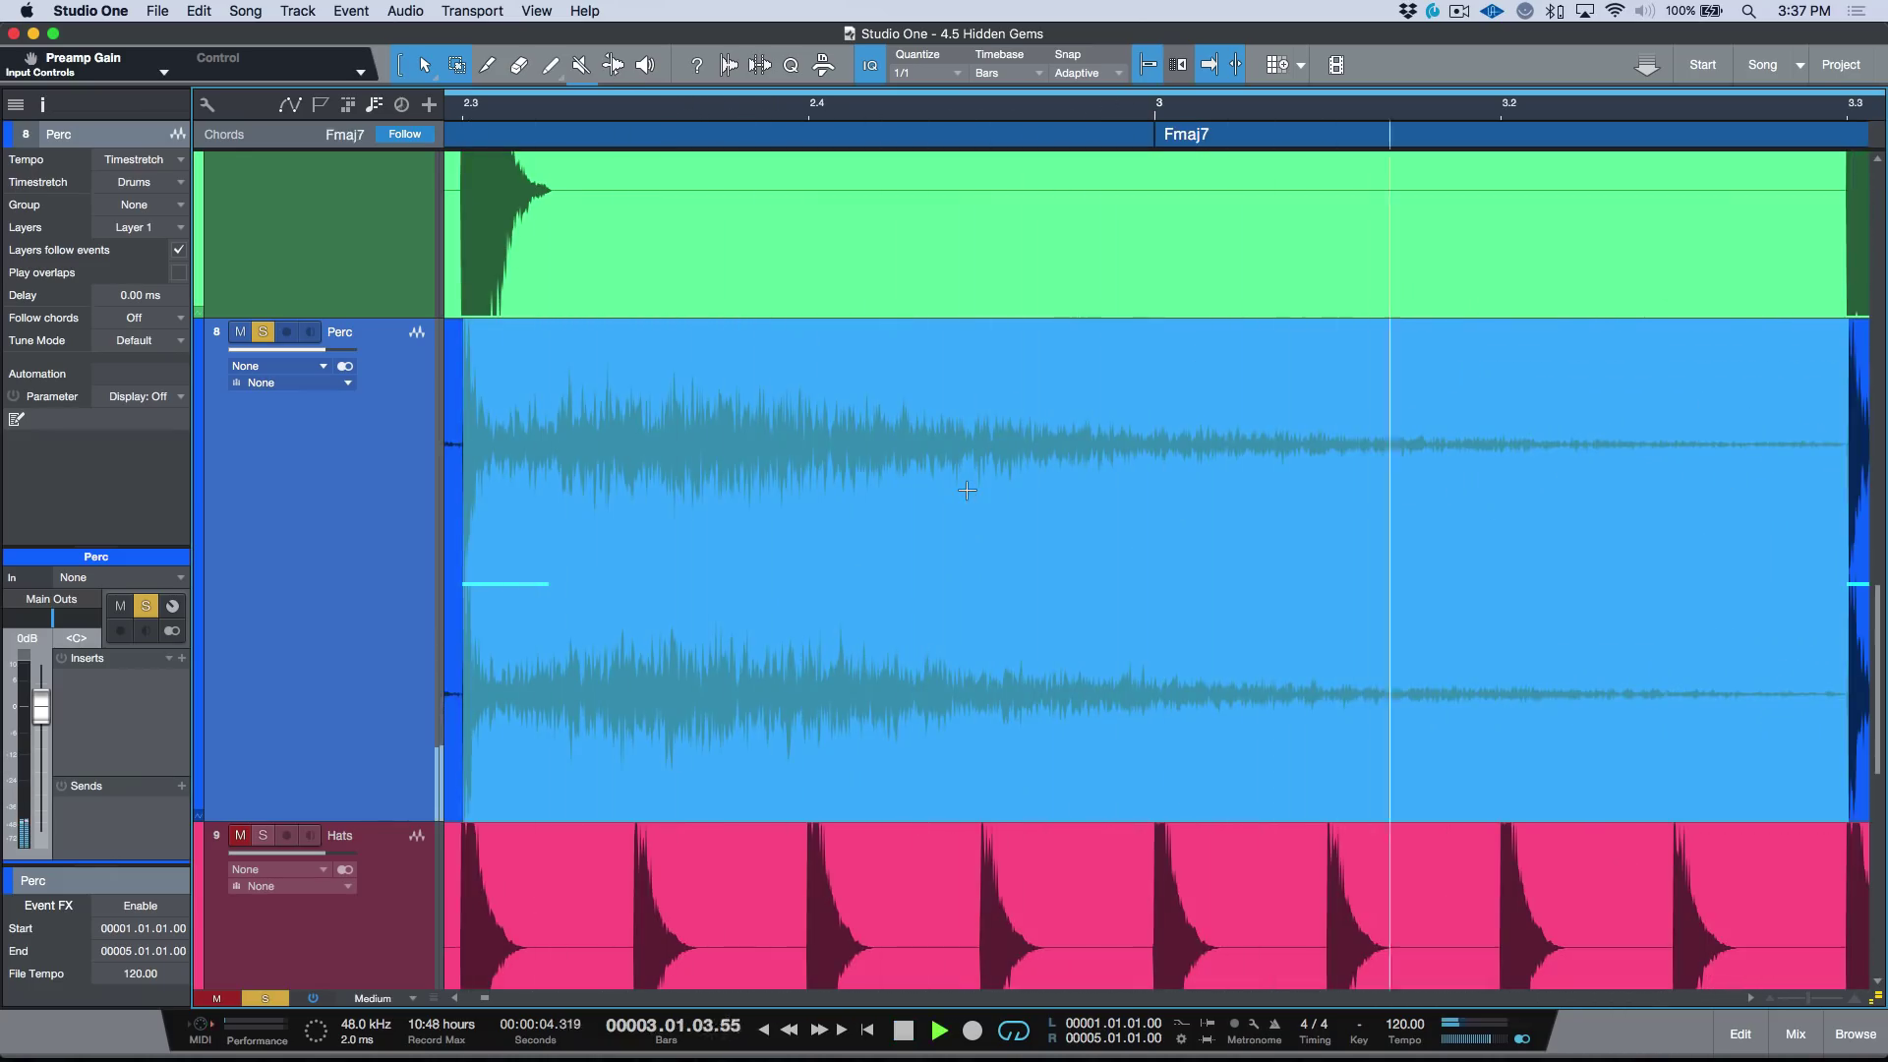
key(space)
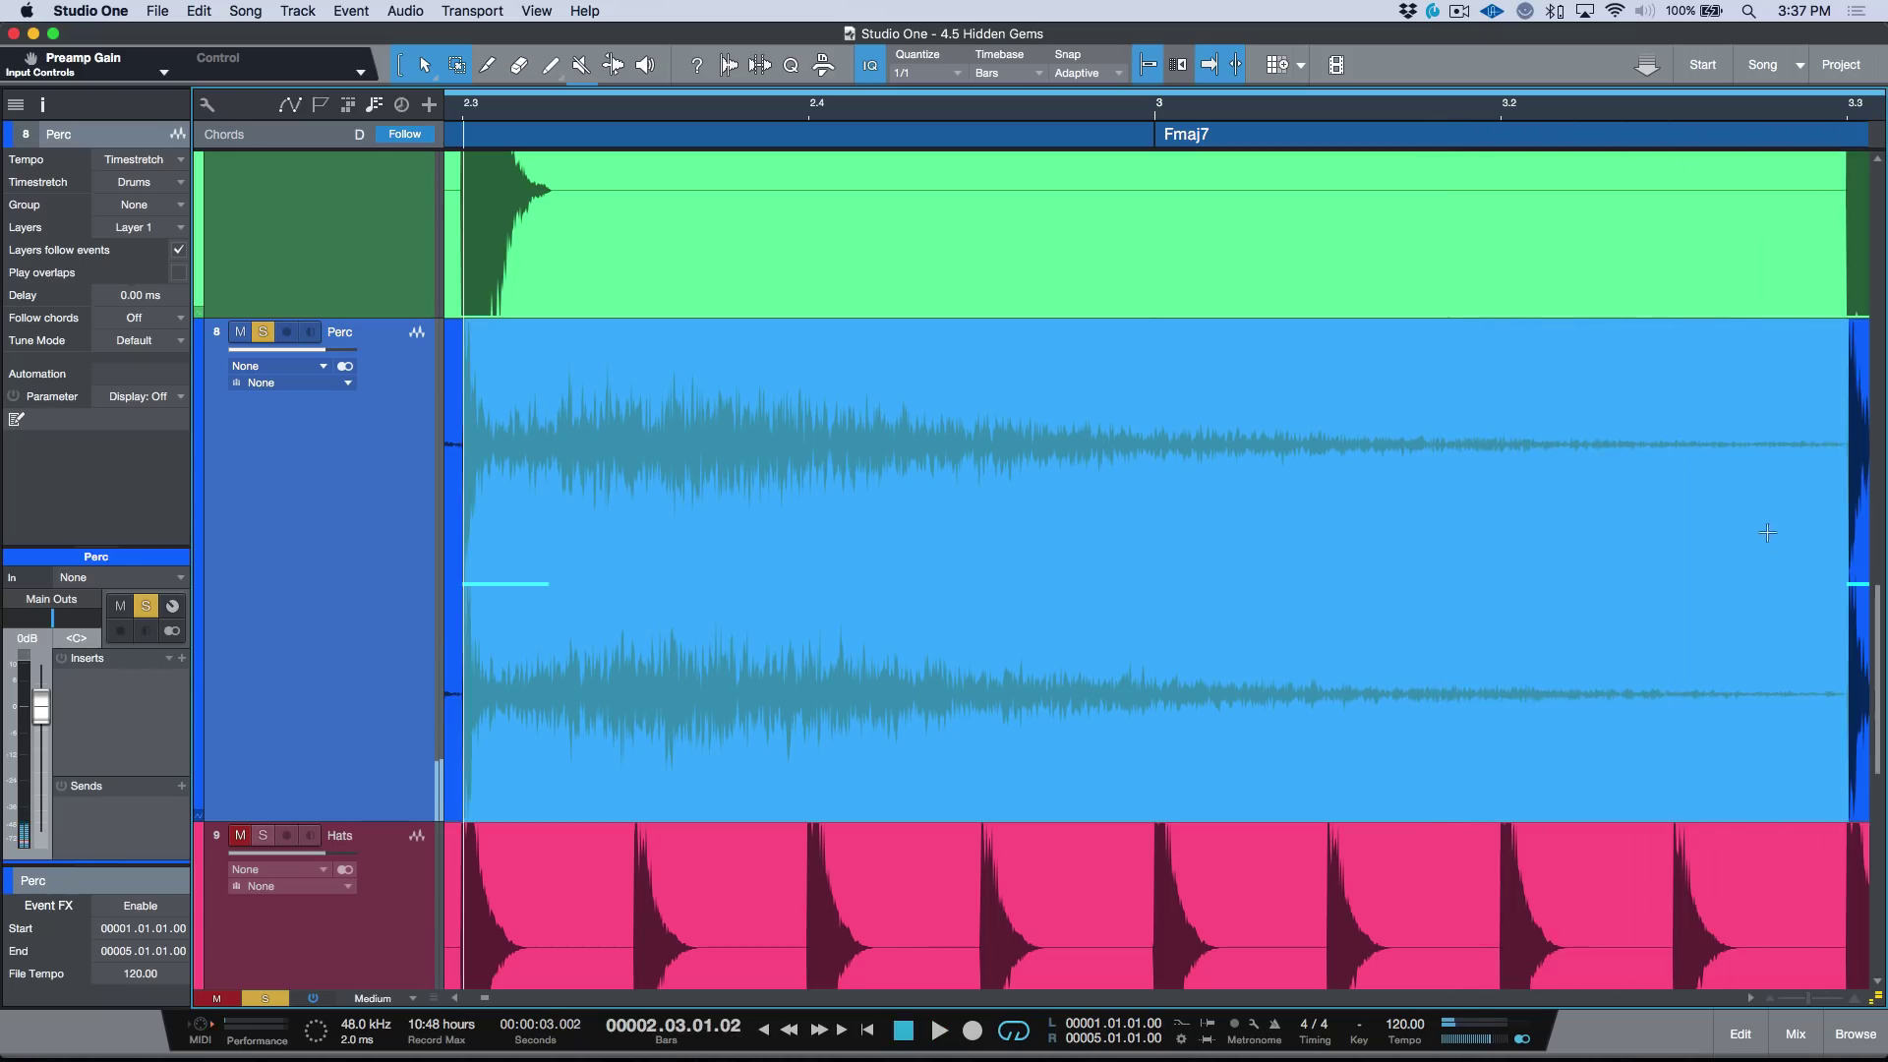
Pull the range's end back from the next hit at 3.3 to about 00003.02.02.83
drag(1805, 508, 1858, 507)
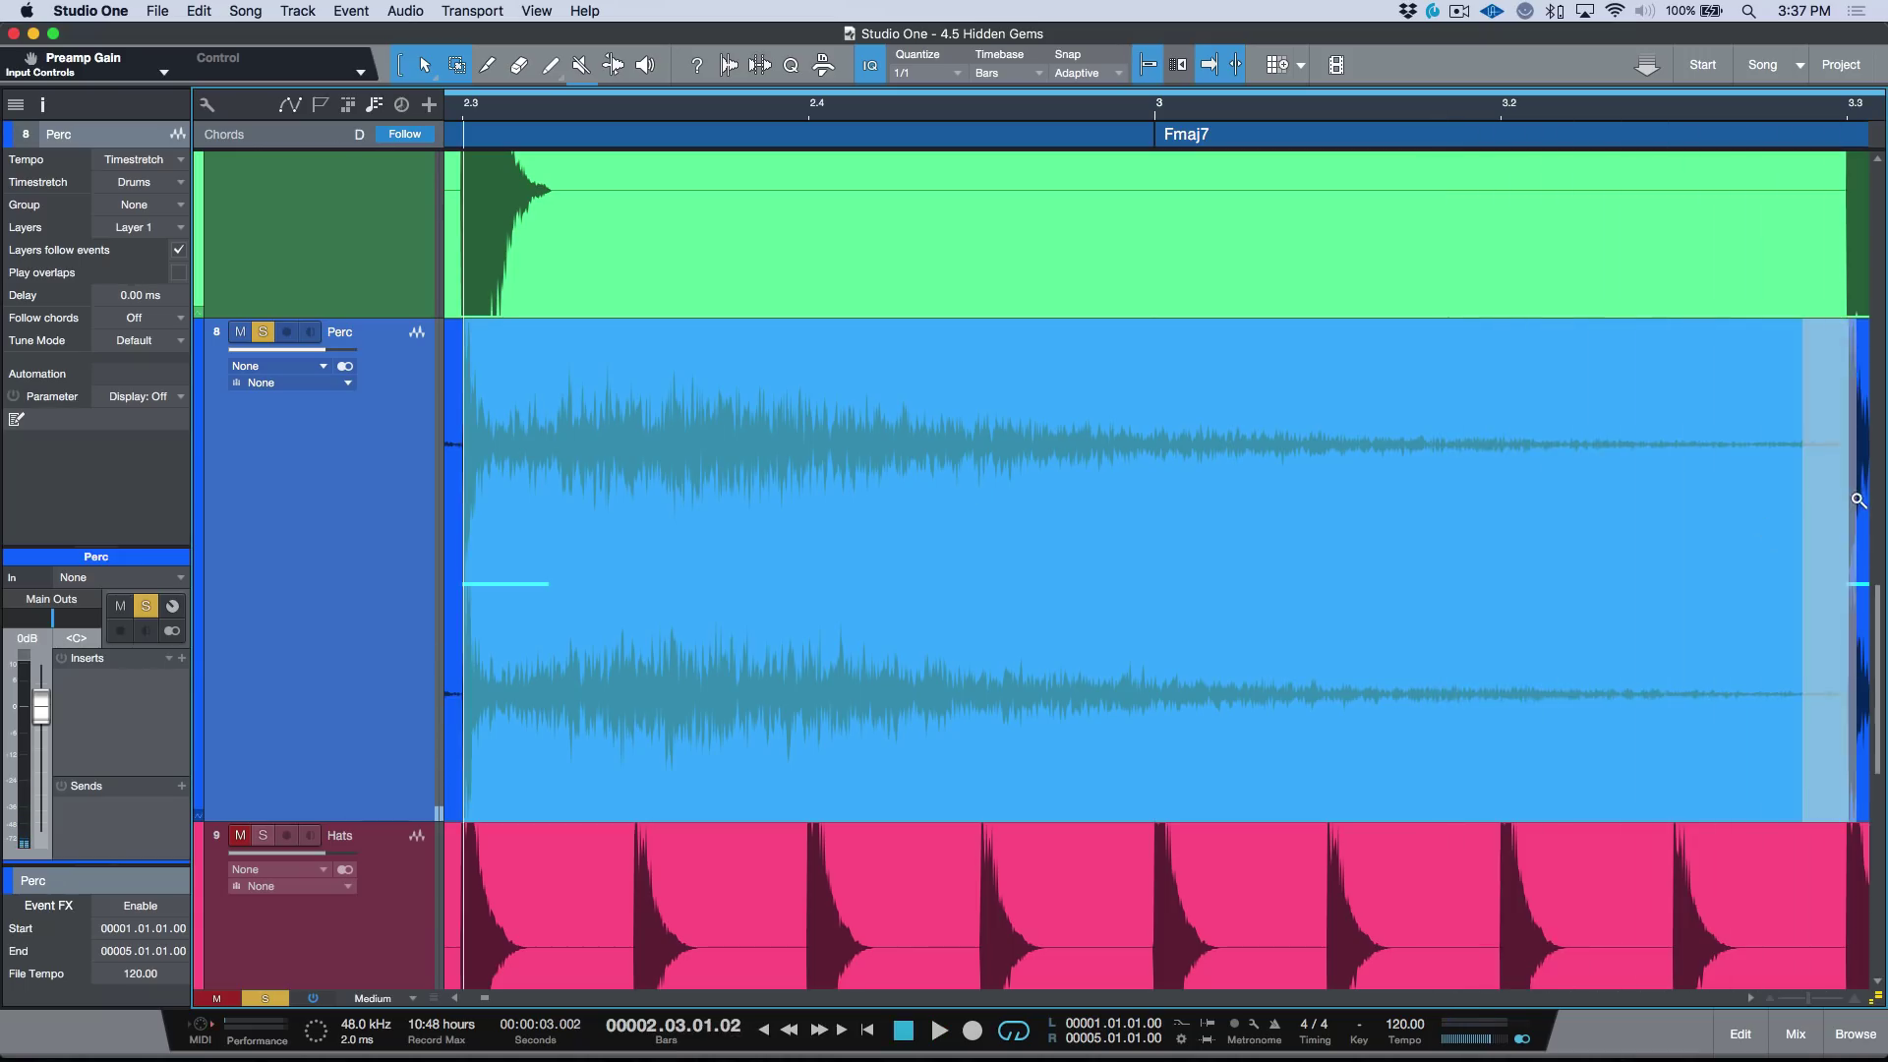
key(z)
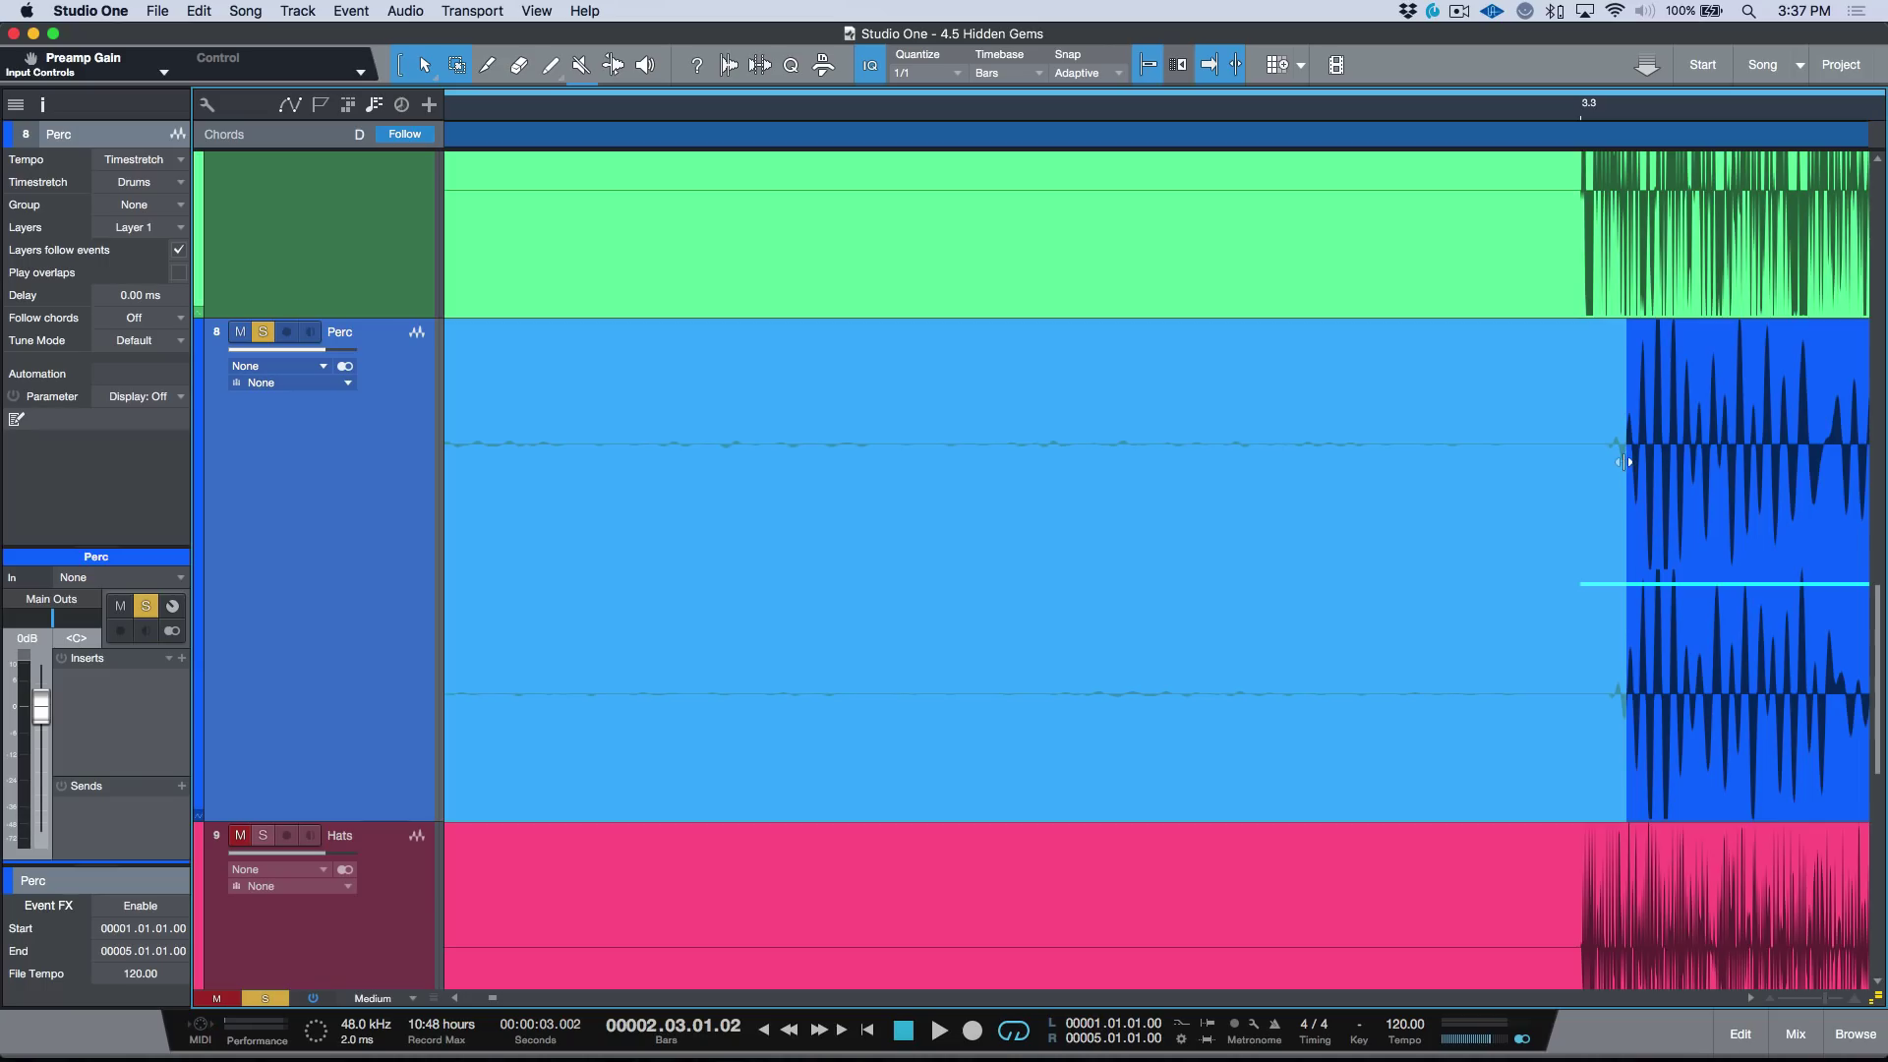
drag(1625, 461, 775, 516)
key(w)
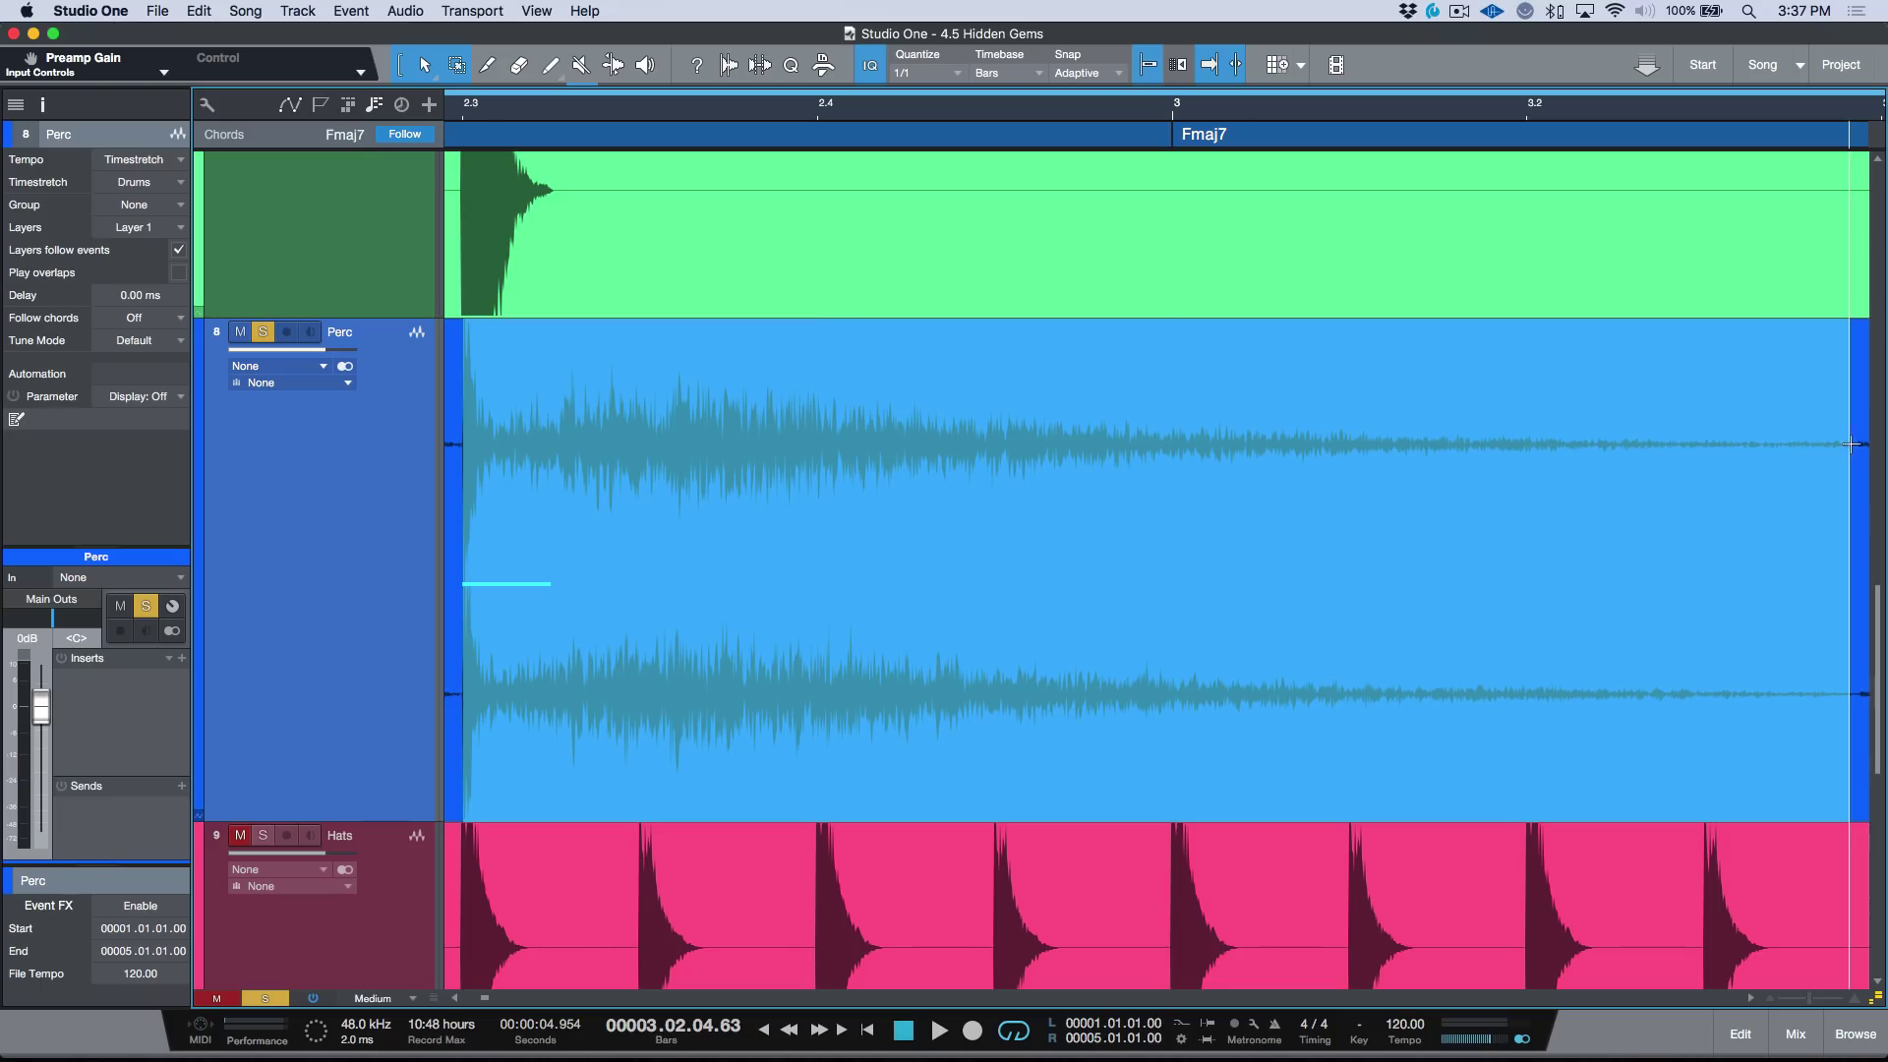
drag(1848, 441, 1687, 474)
Review the snap options and extend the range's end slightly to 00003.02.02.98
click(1085, 73)
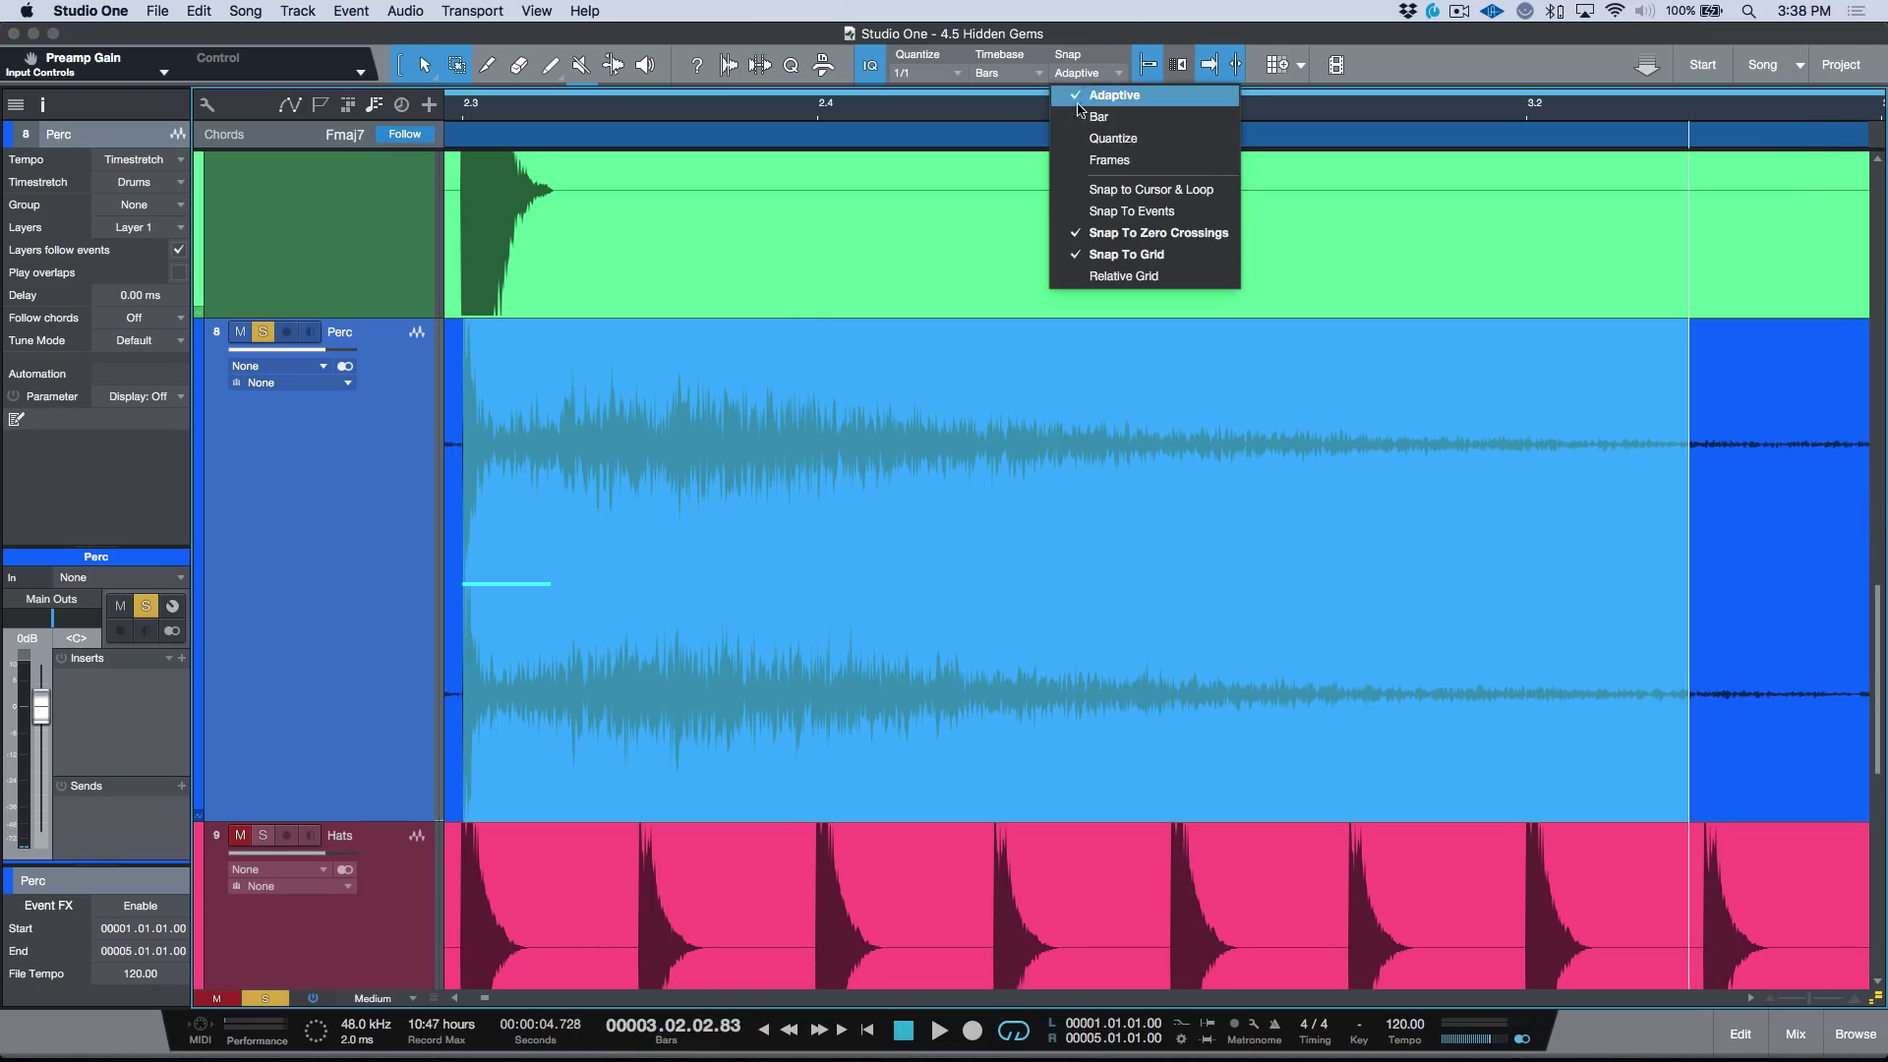
click(1688, 435)
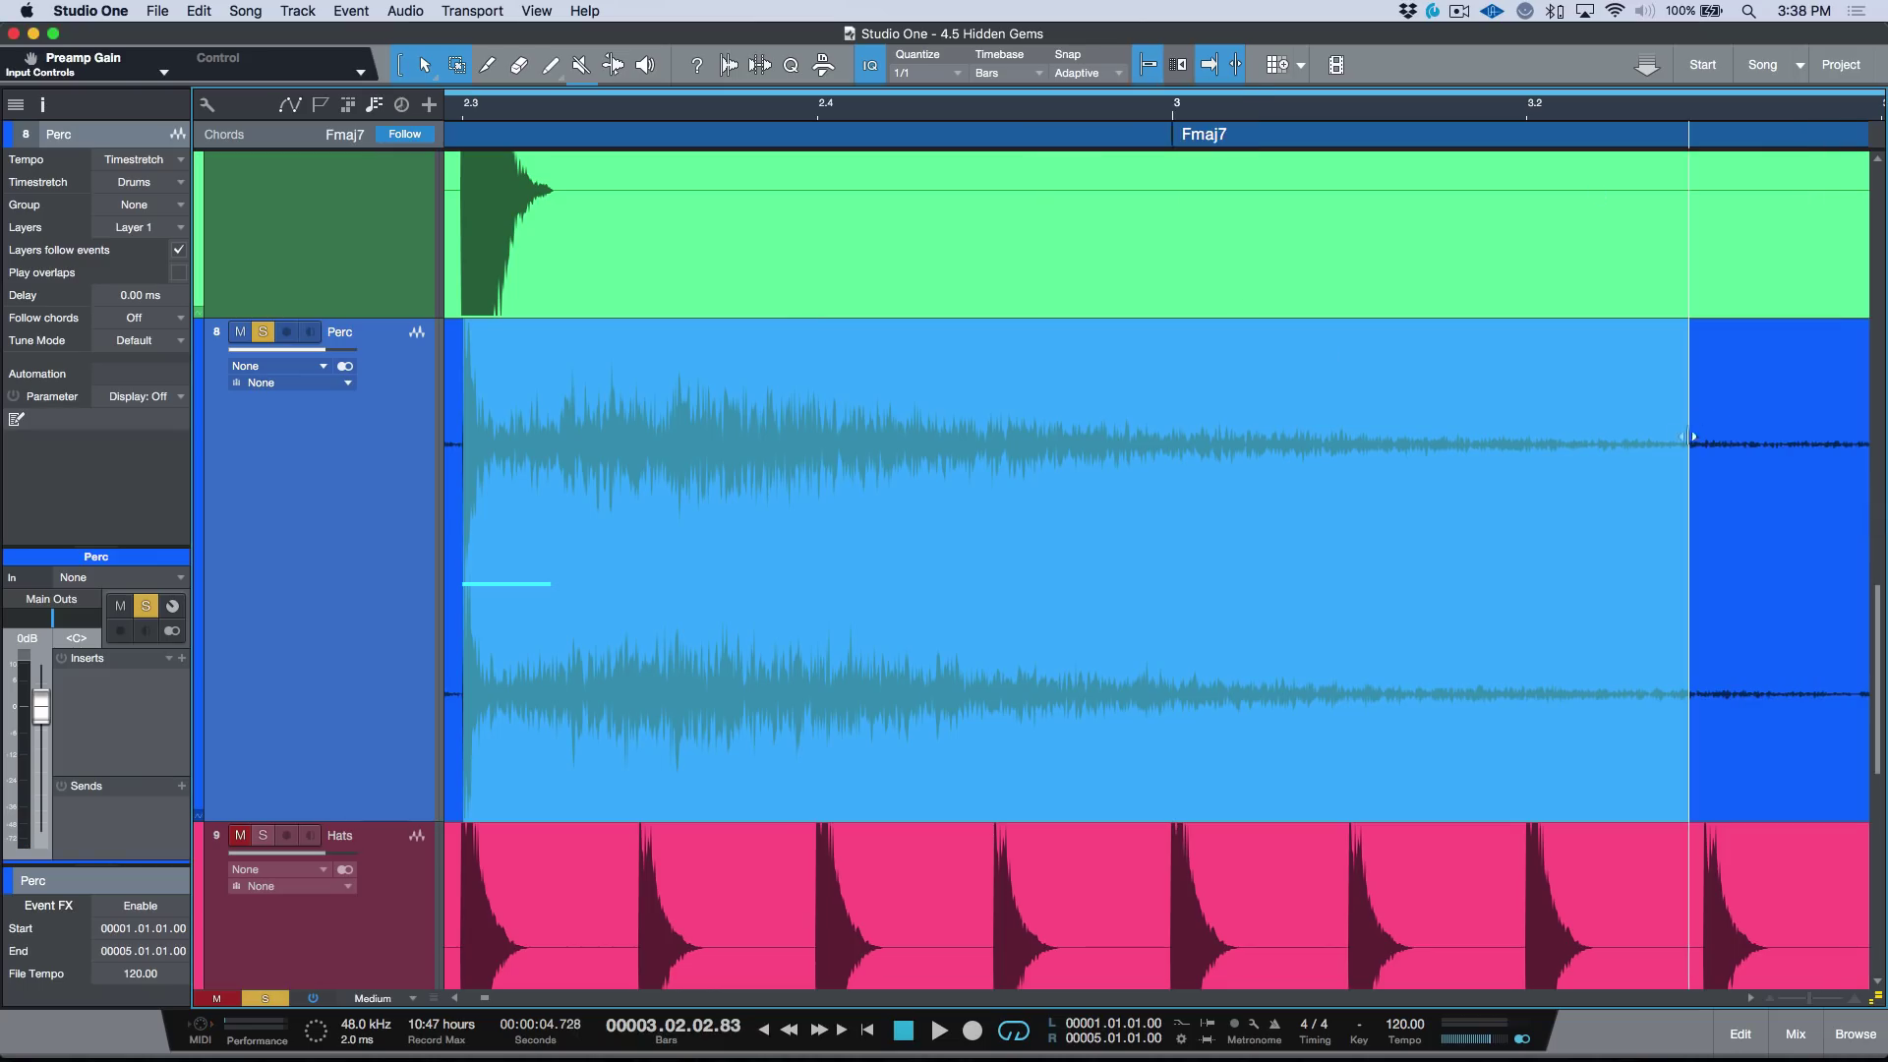
drag(1688, 402, 1703, 402)
key(w)
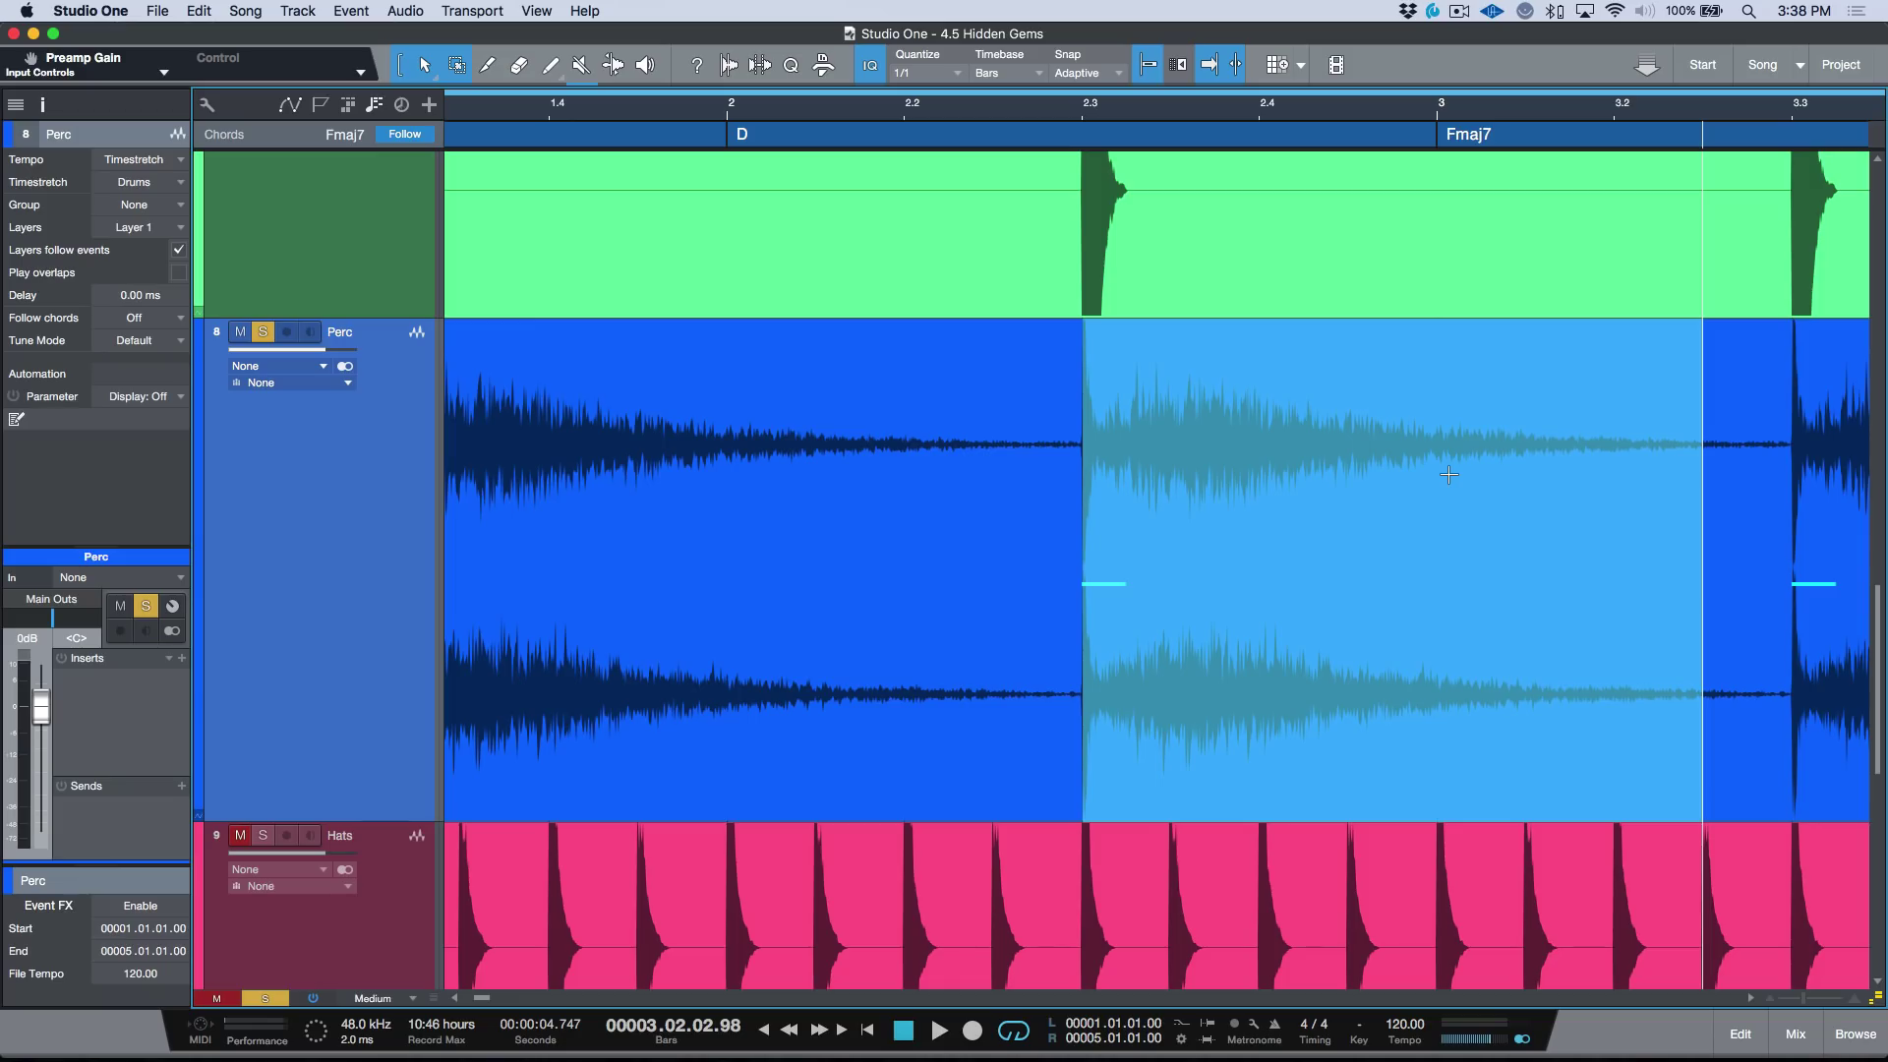
Play the selected Perc range and split the event at both ends of the range
key(alt+space)
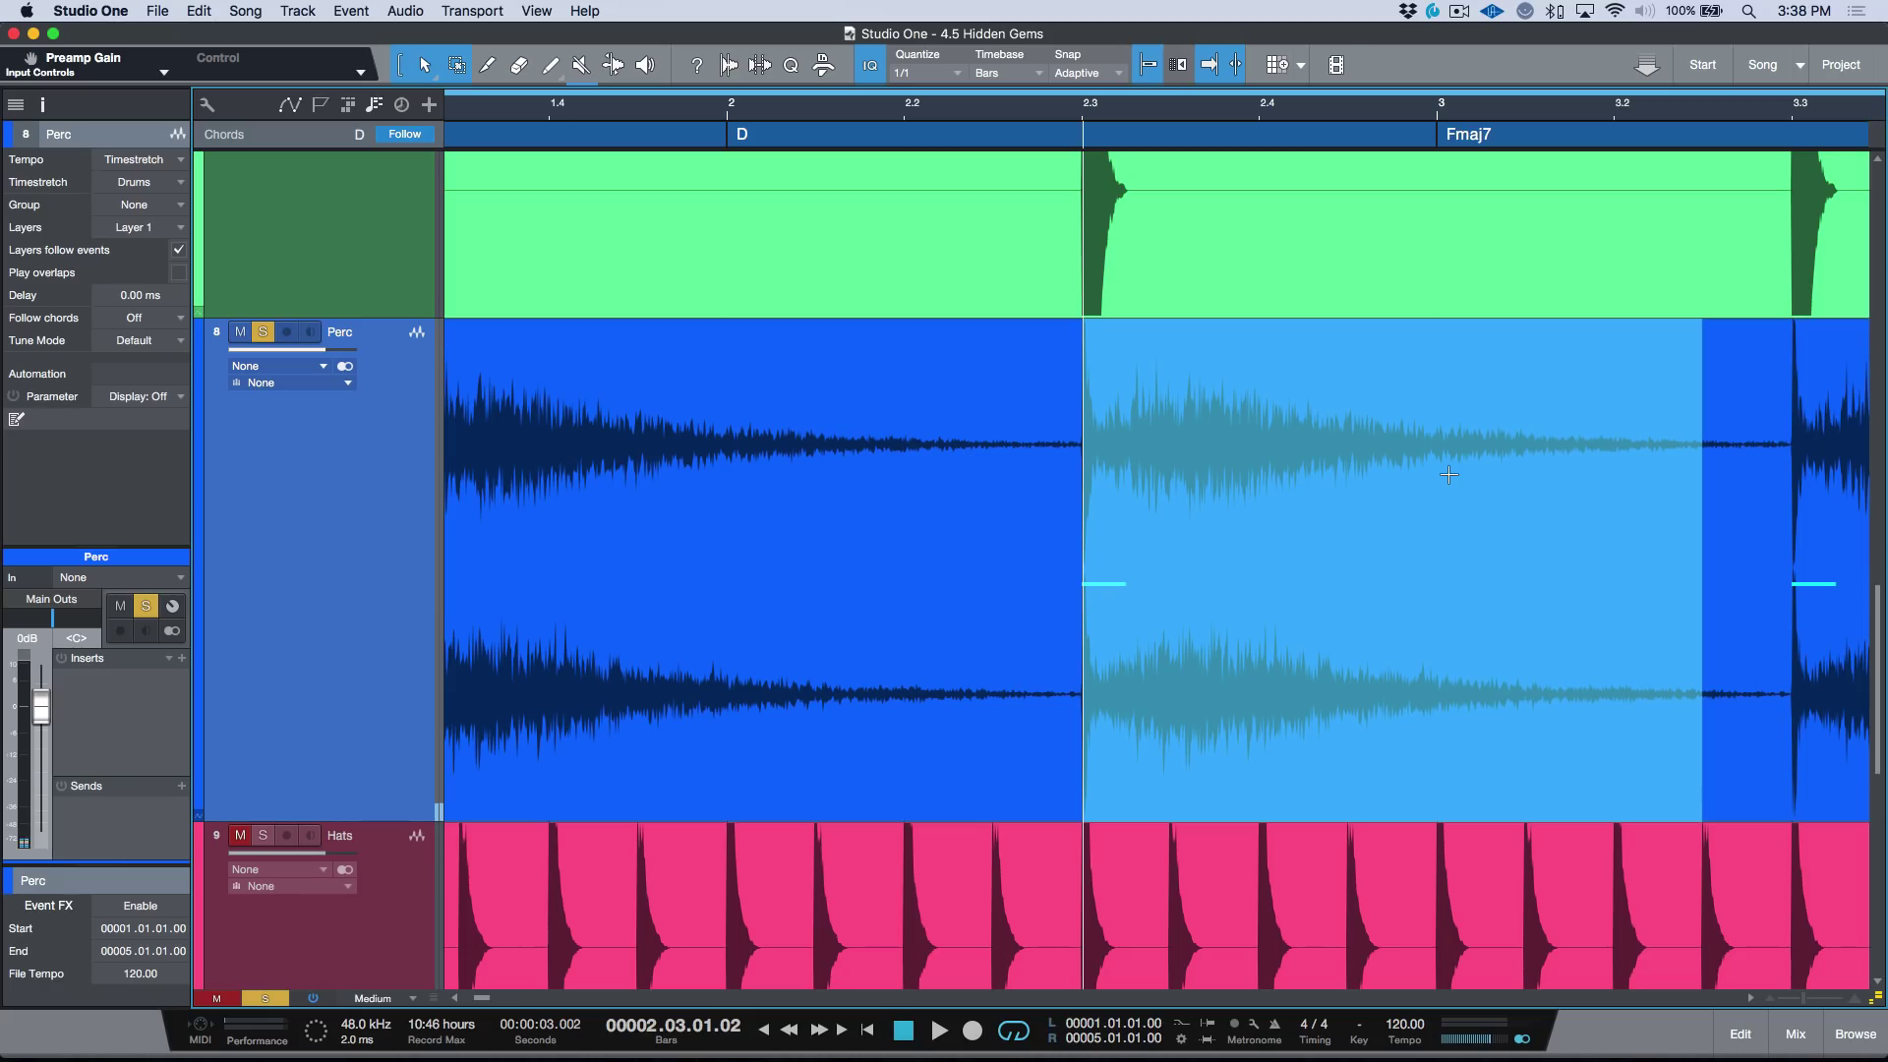
scroll(1426, 578, right, 5)
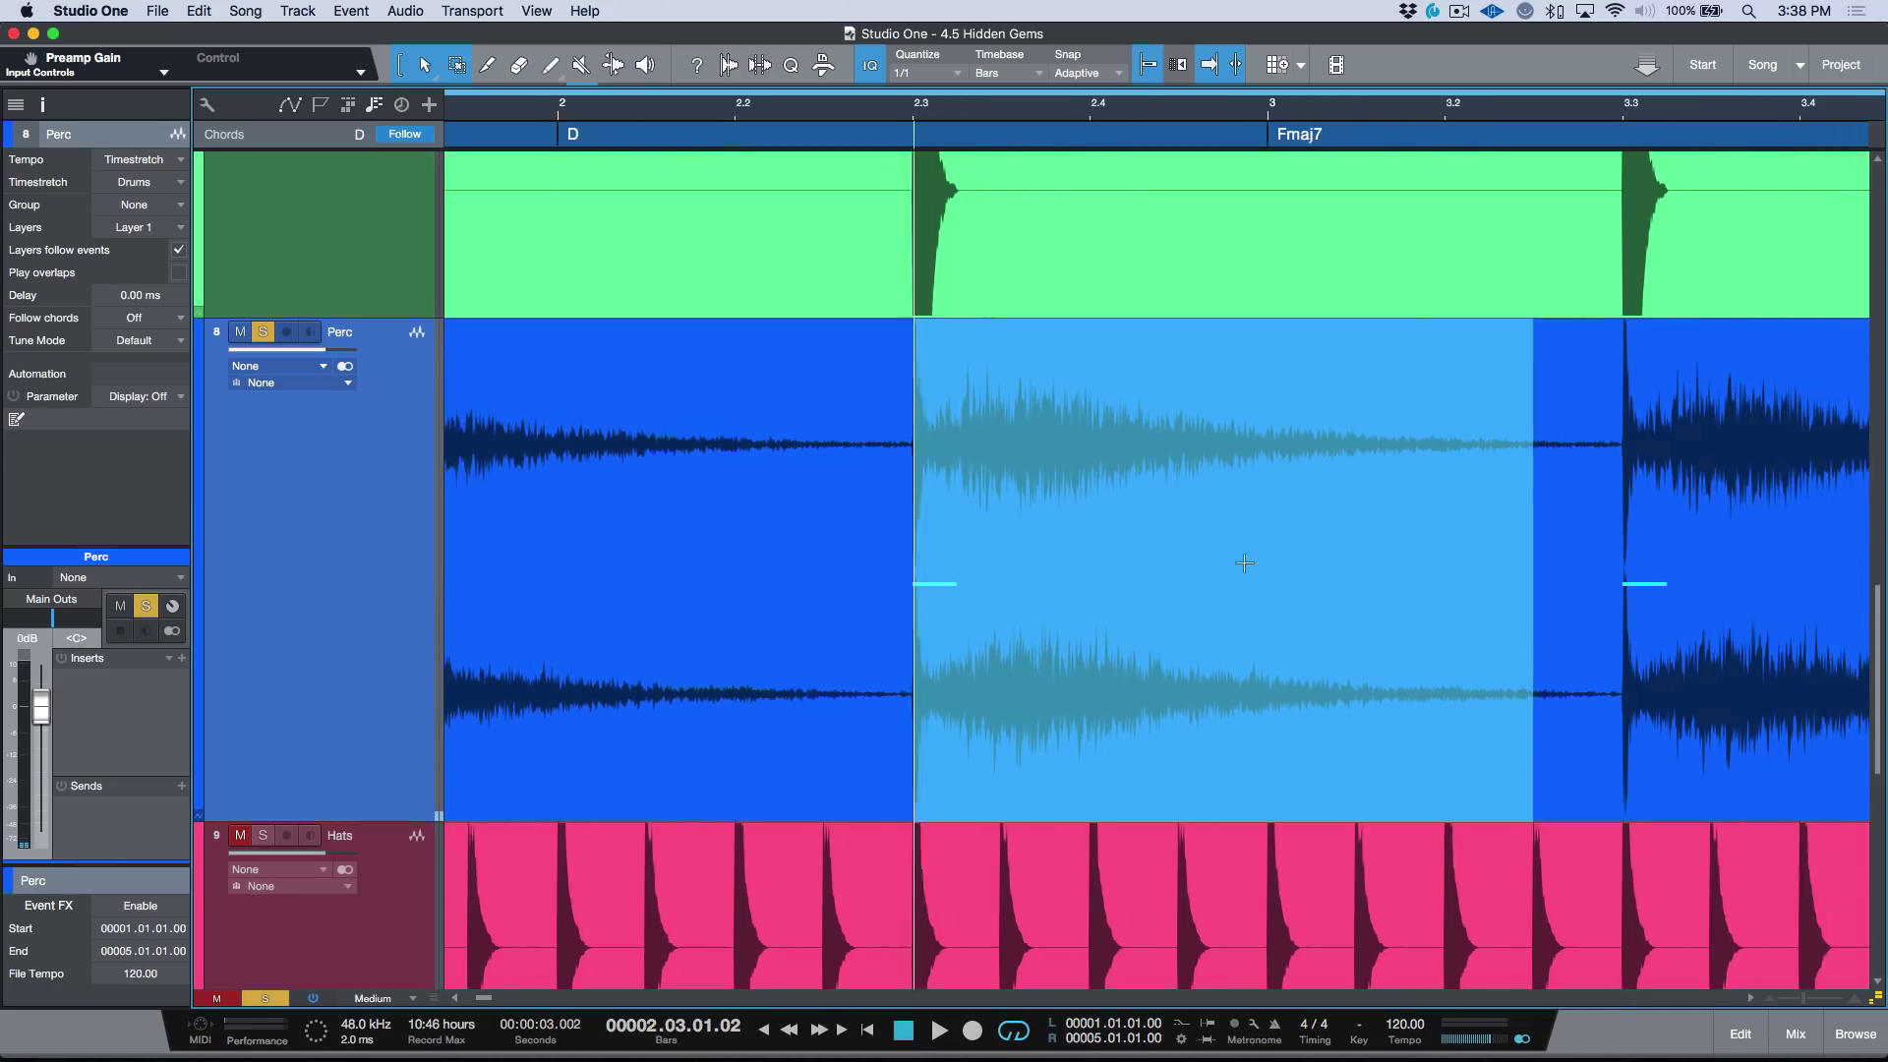
key(alt+x)
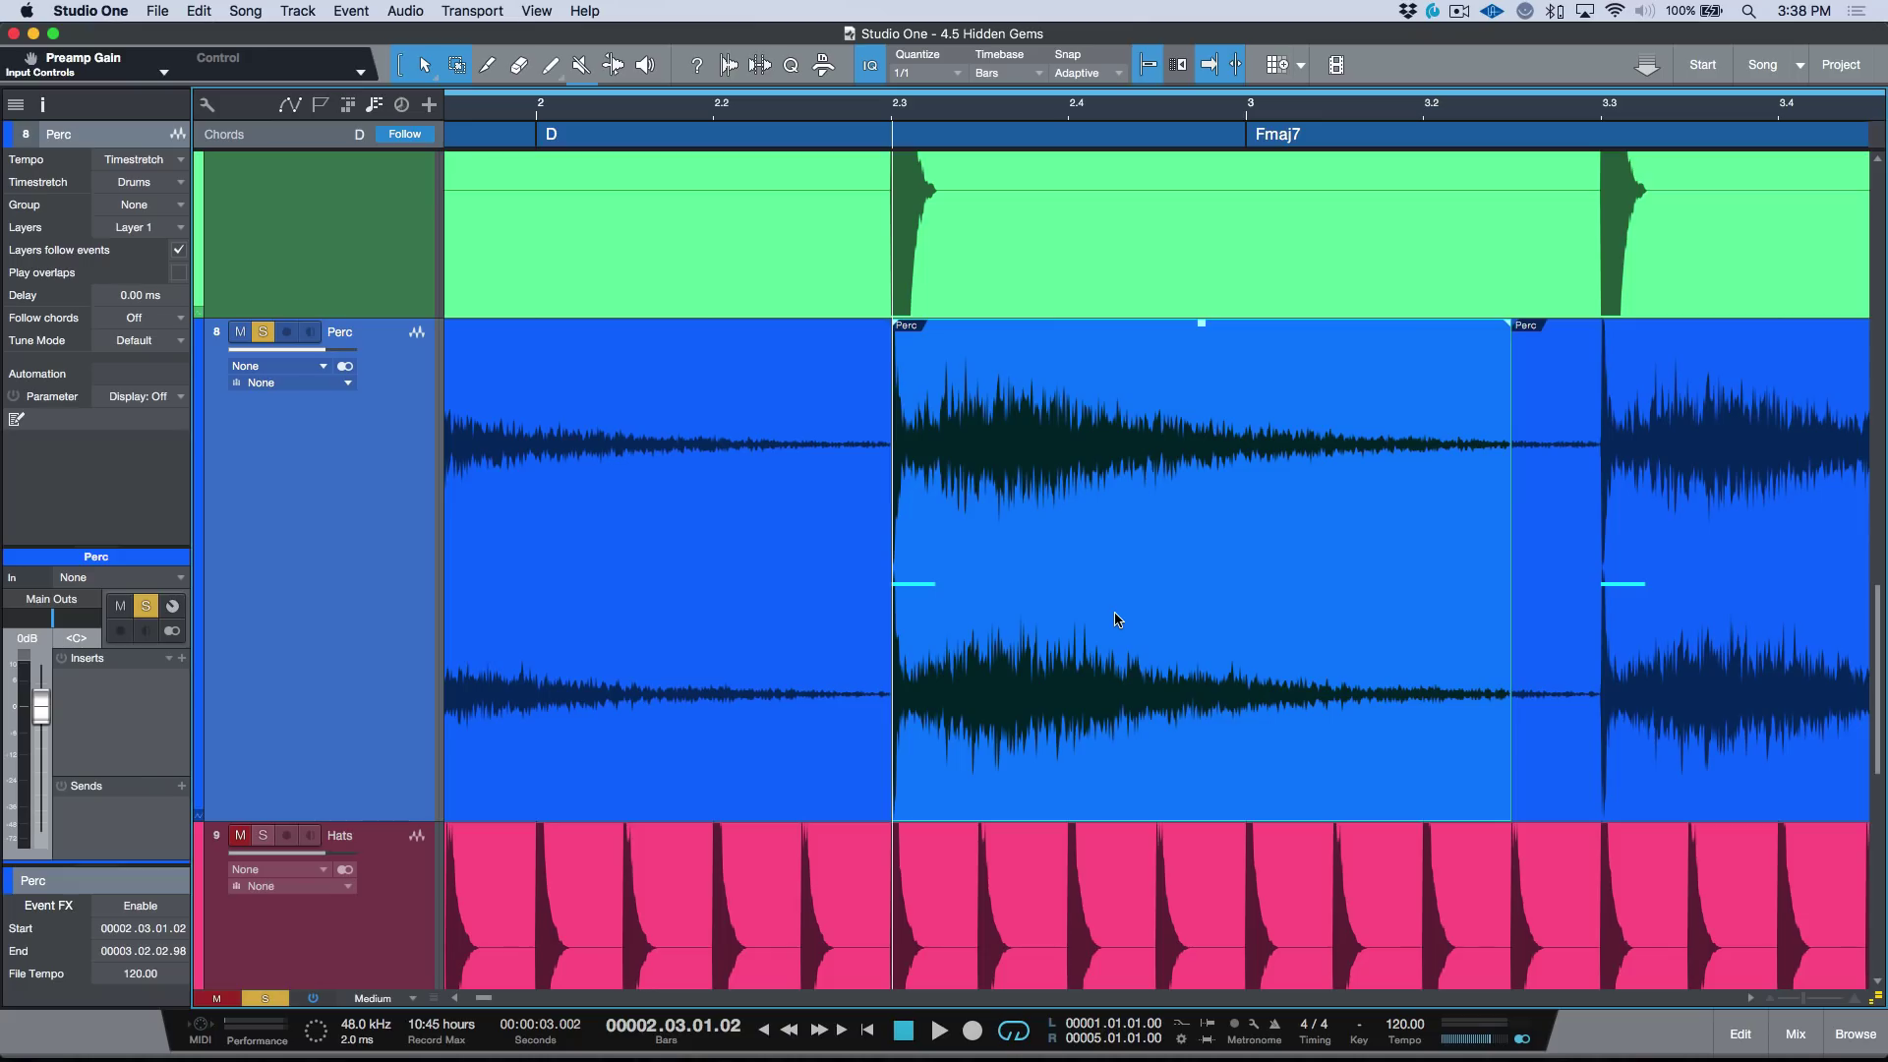
Play the split-out Perc event, first selected as an event and again selected as a range
key(space)
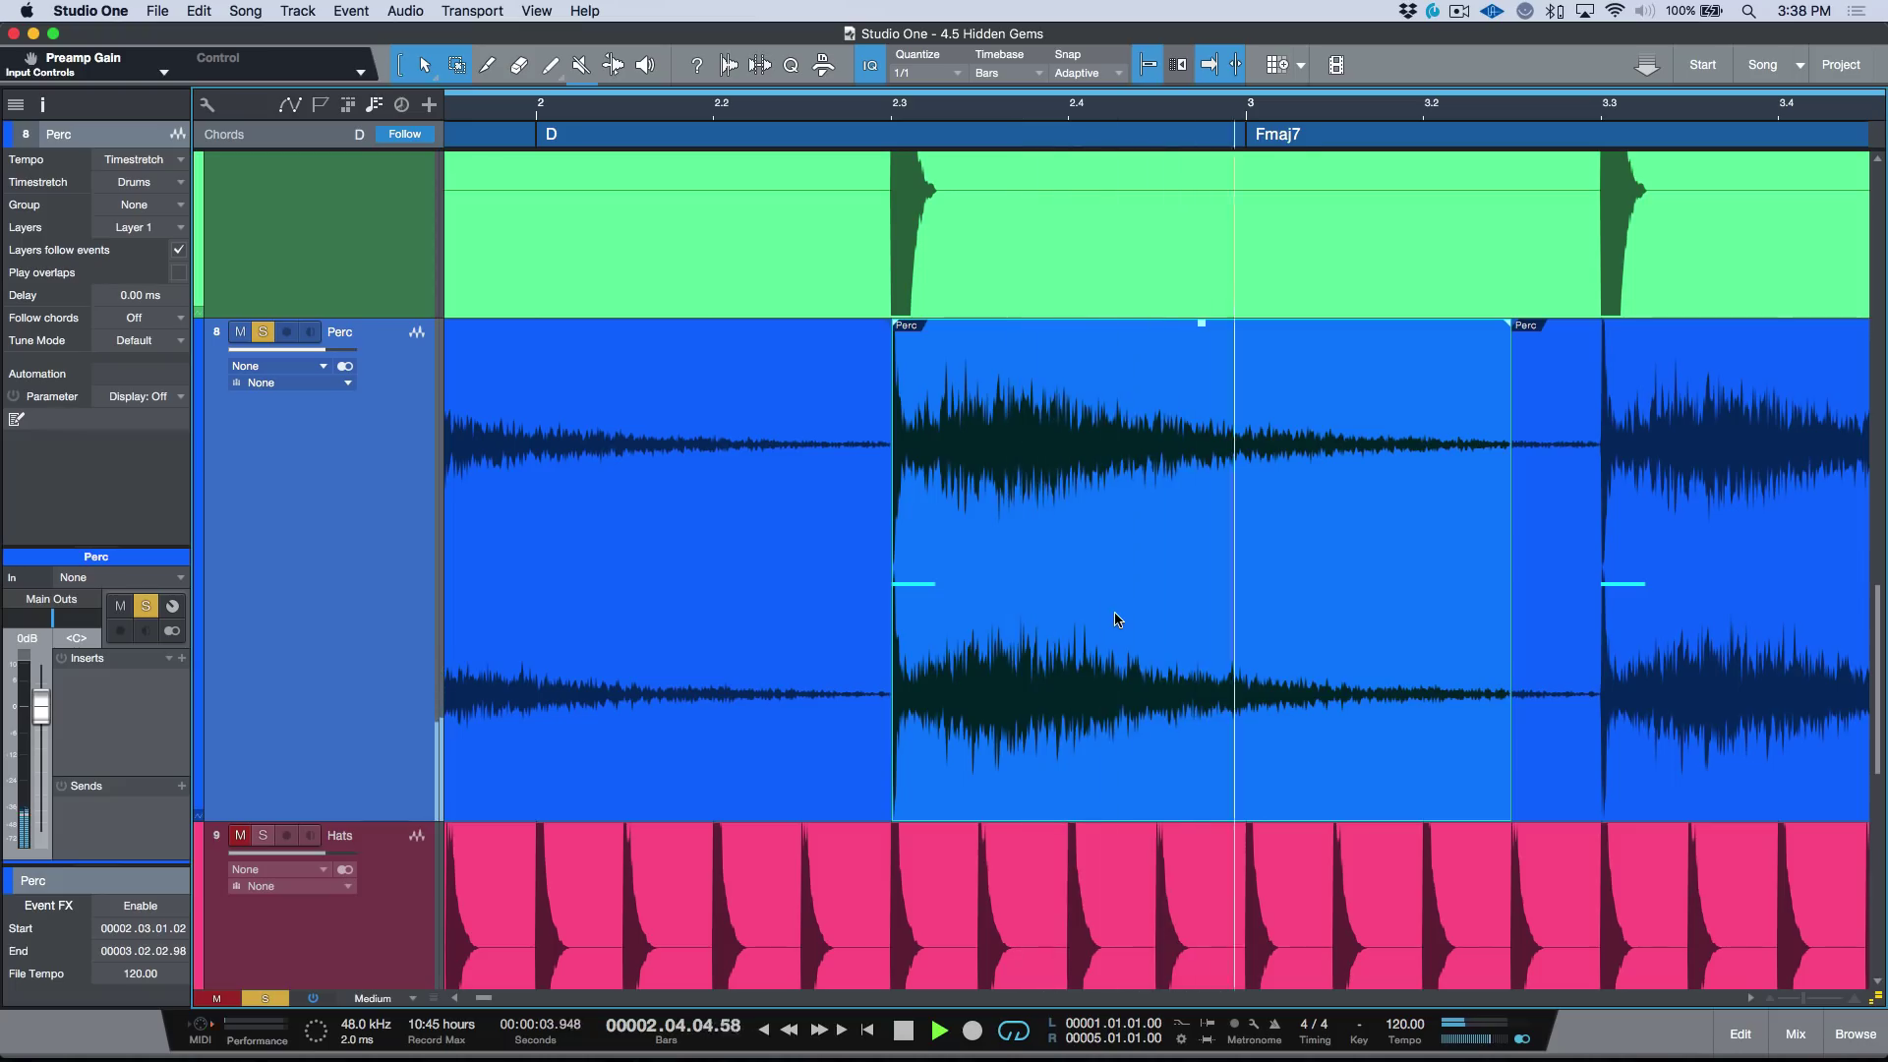
key(space)
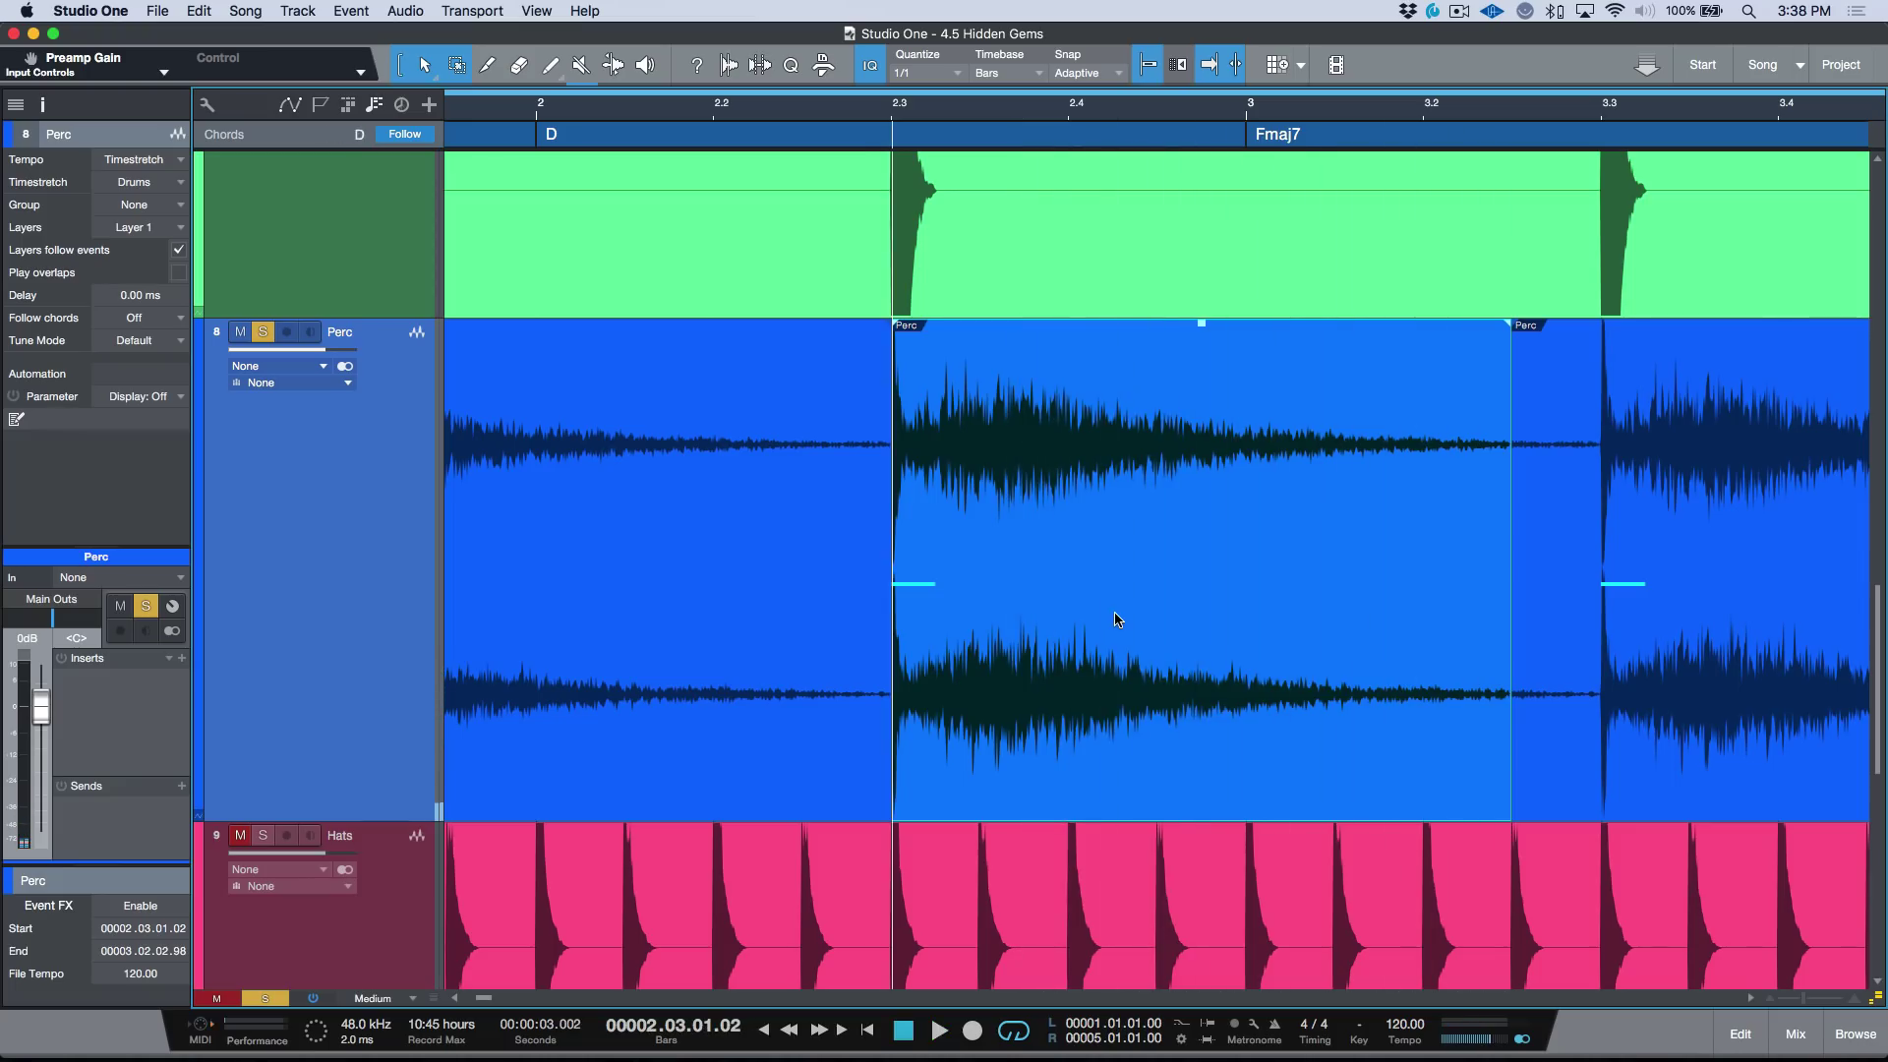
key(shift+m)
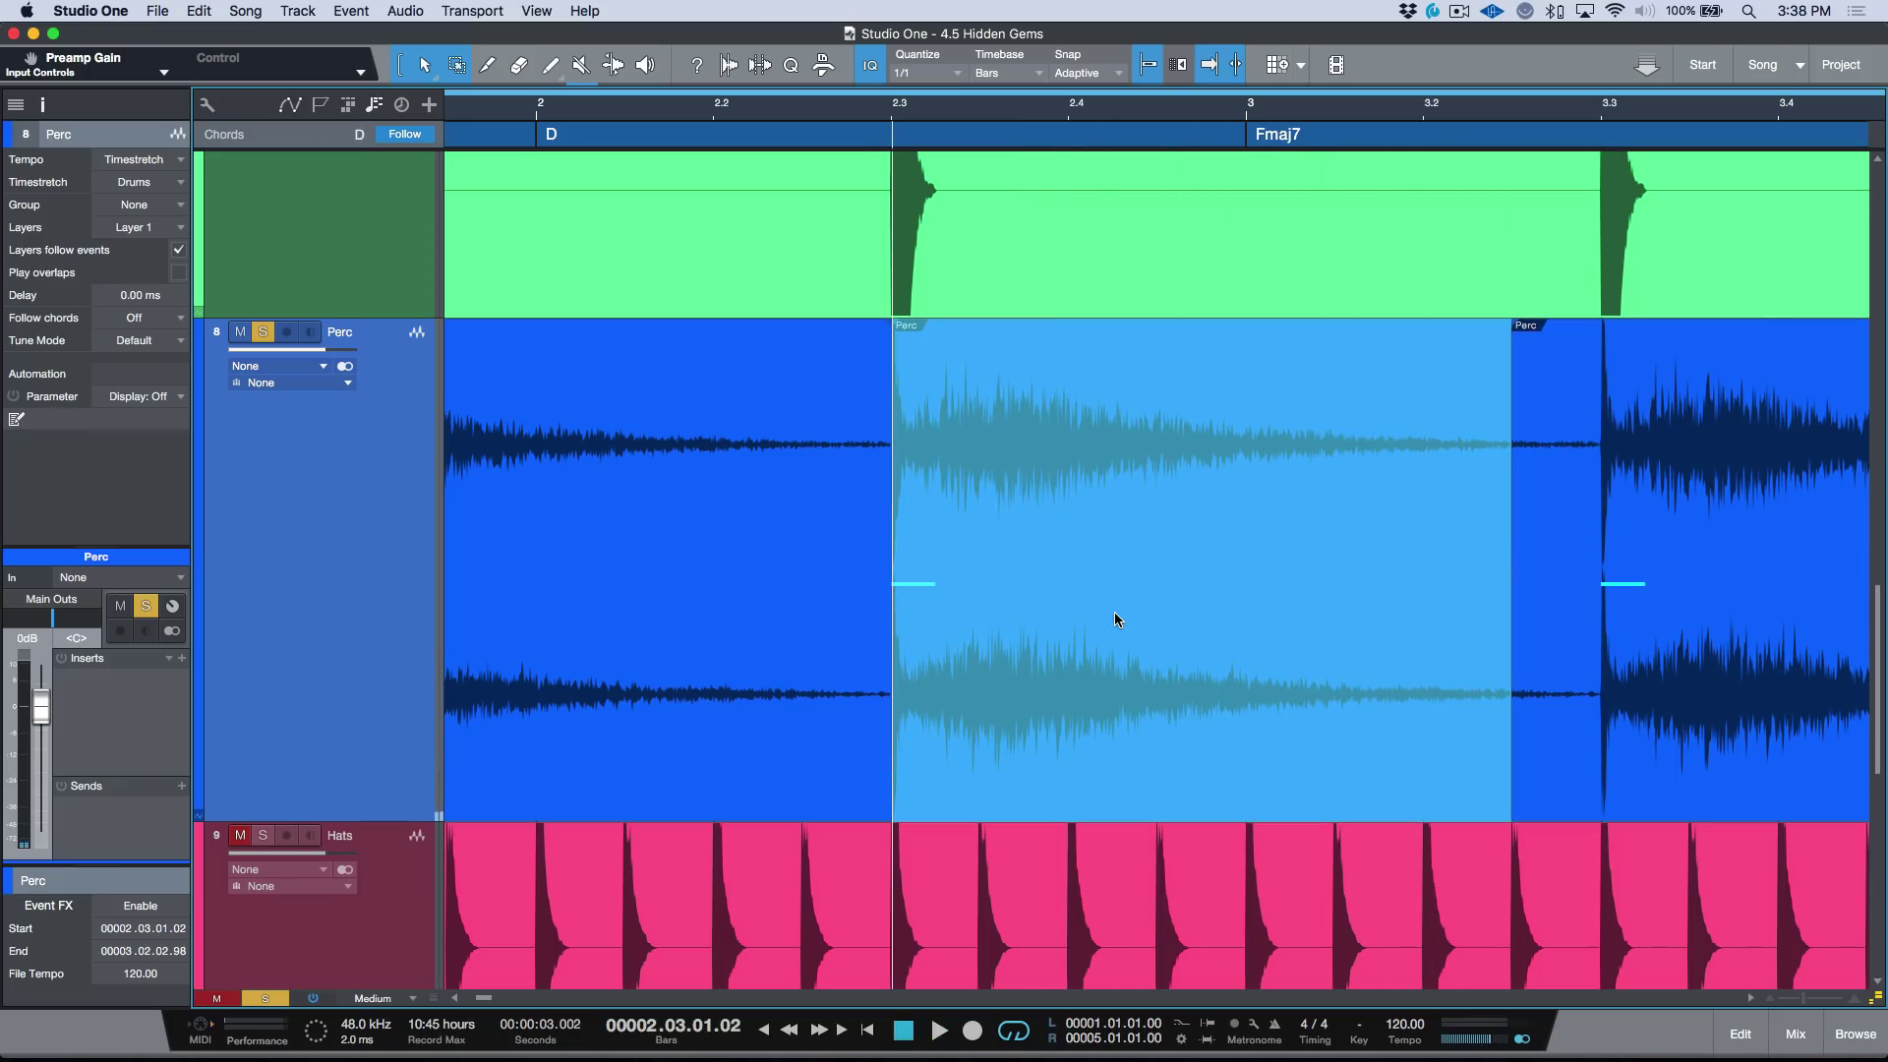
key(space)
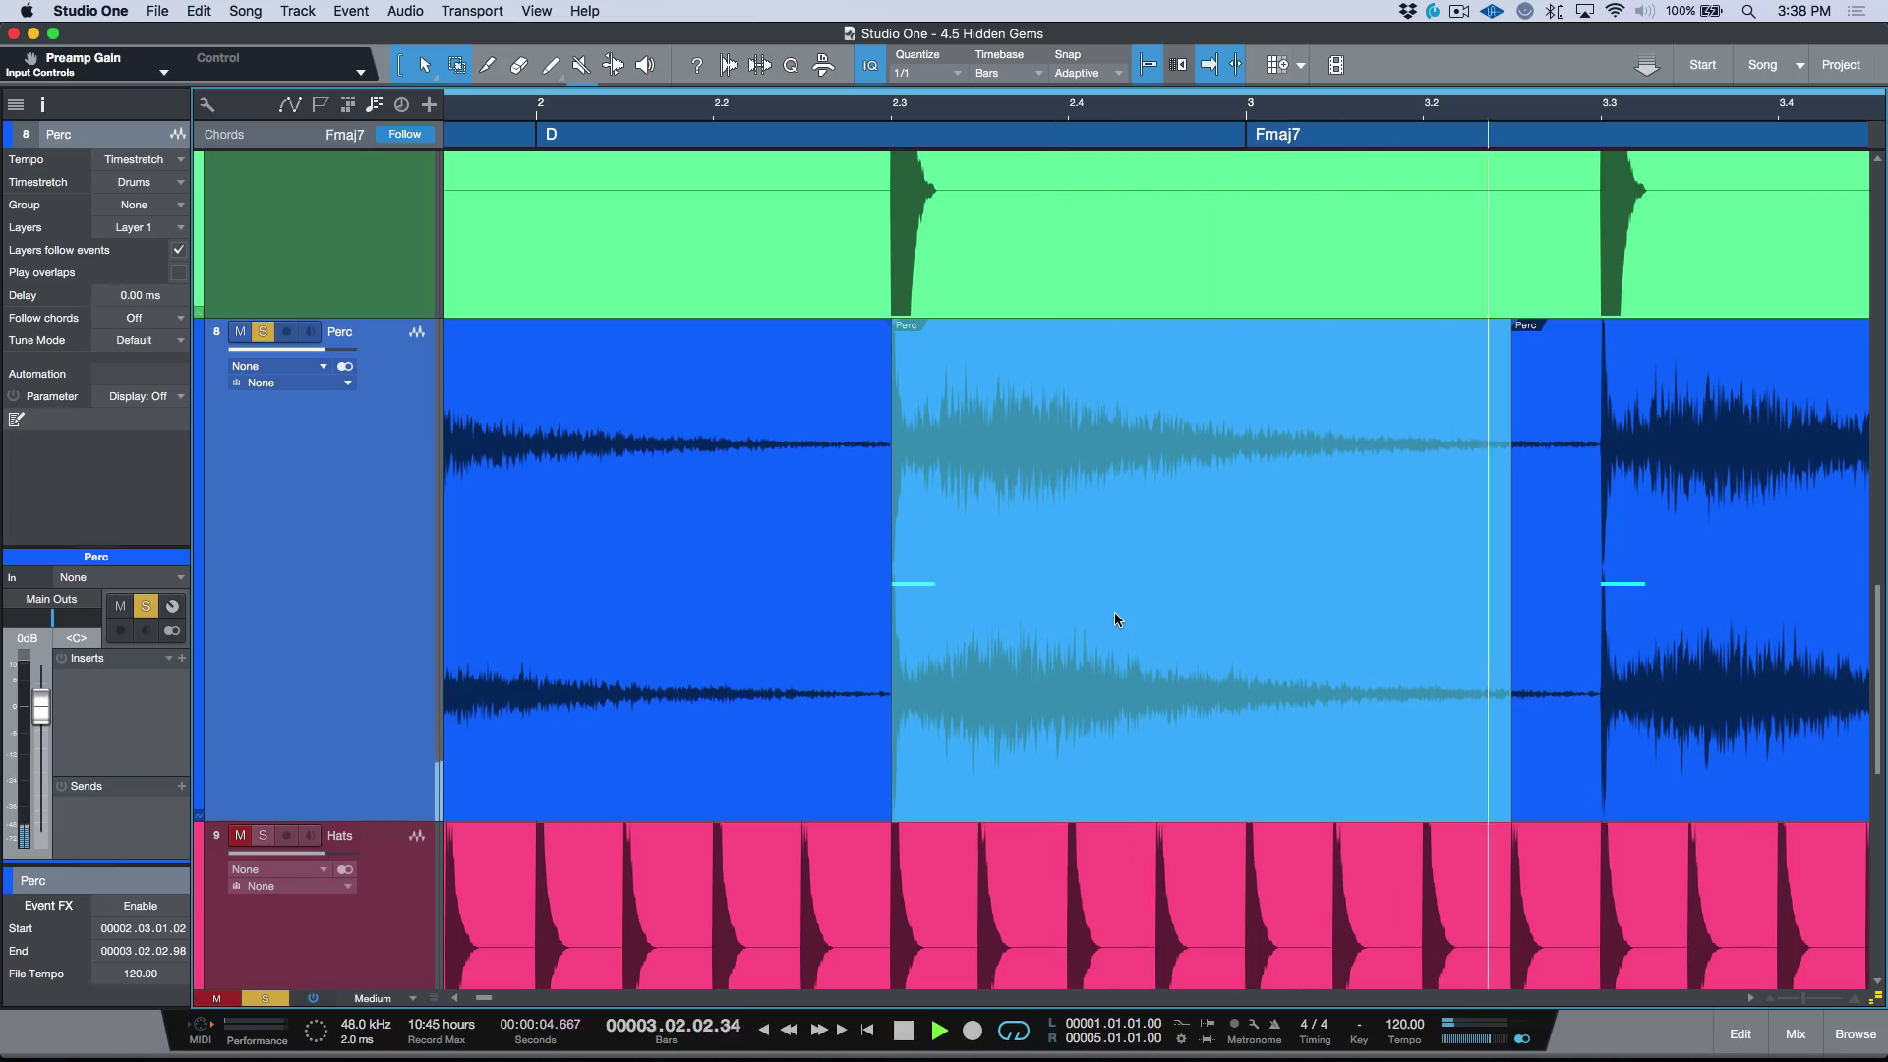
key(space)
key(shift+m)
Send the split-out Perc event between 2.3 and 3.2 to a new SampleOne instrument
click(1172, 553)
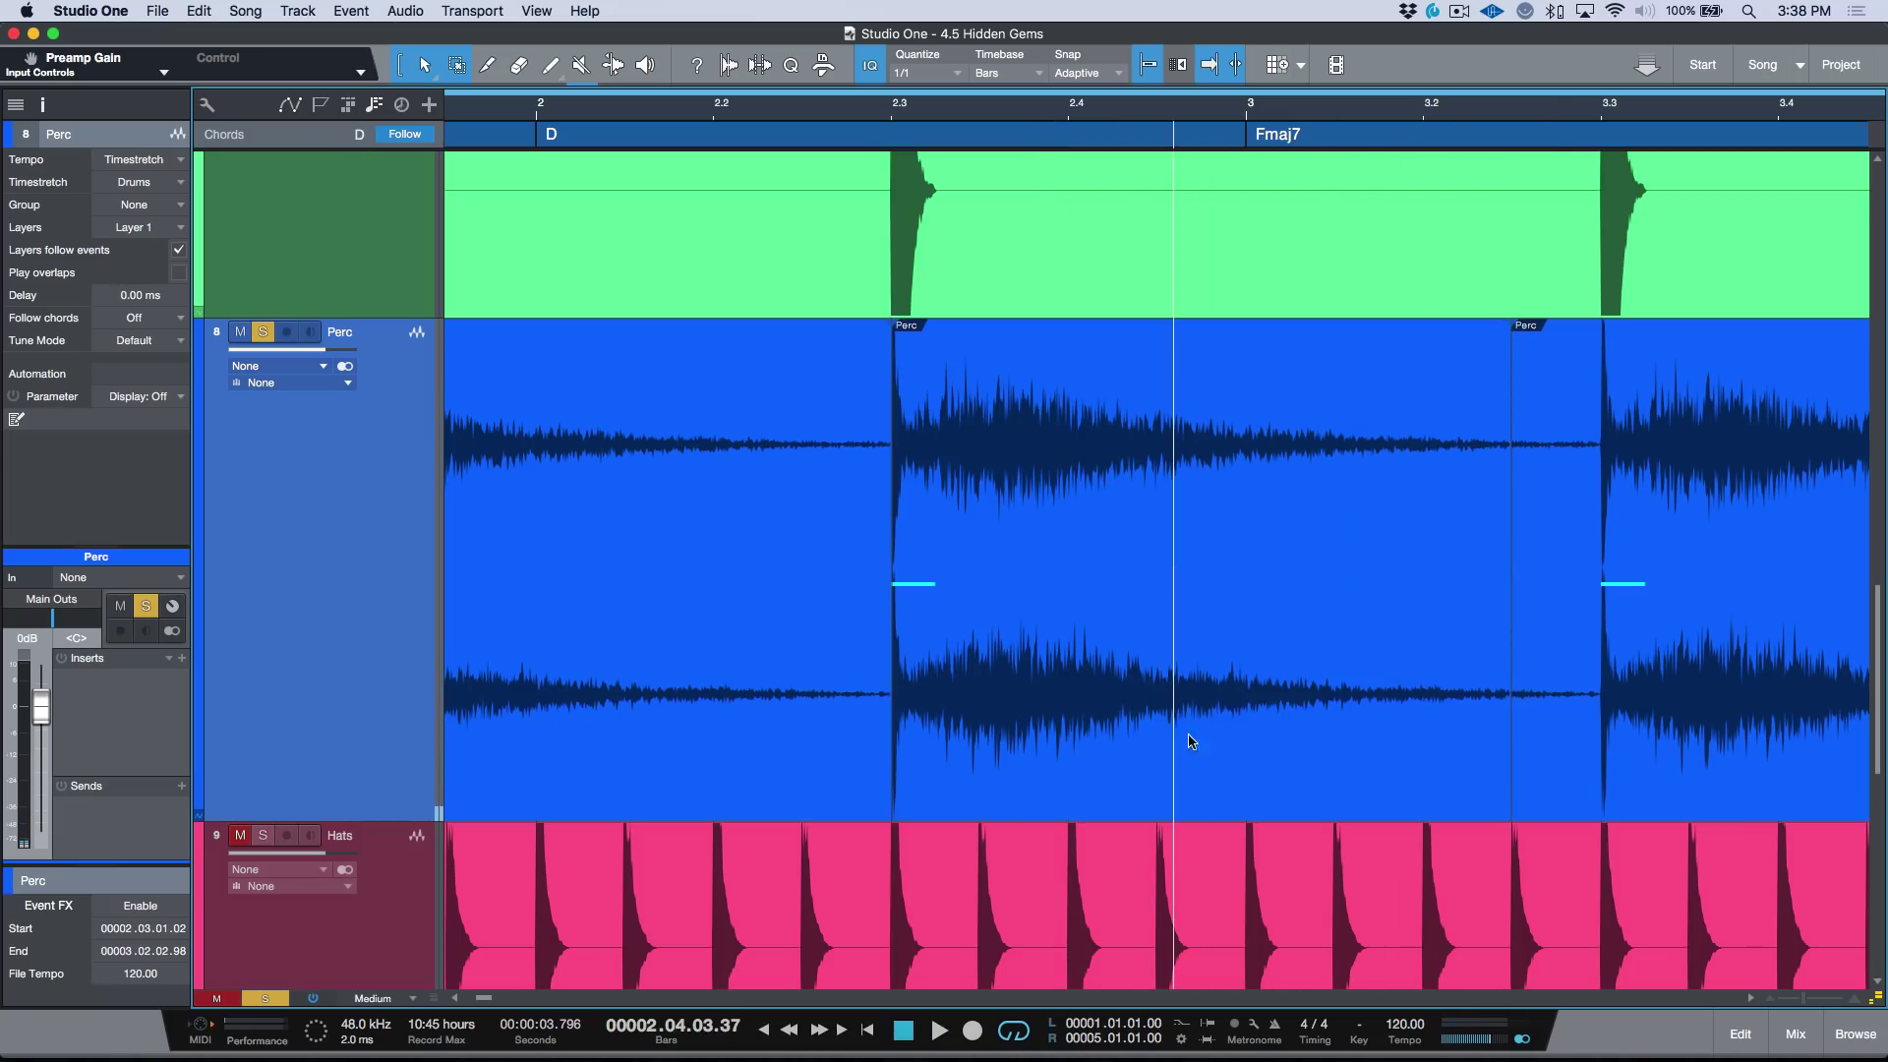
click(1193, 681)
right_click(1193, 678)
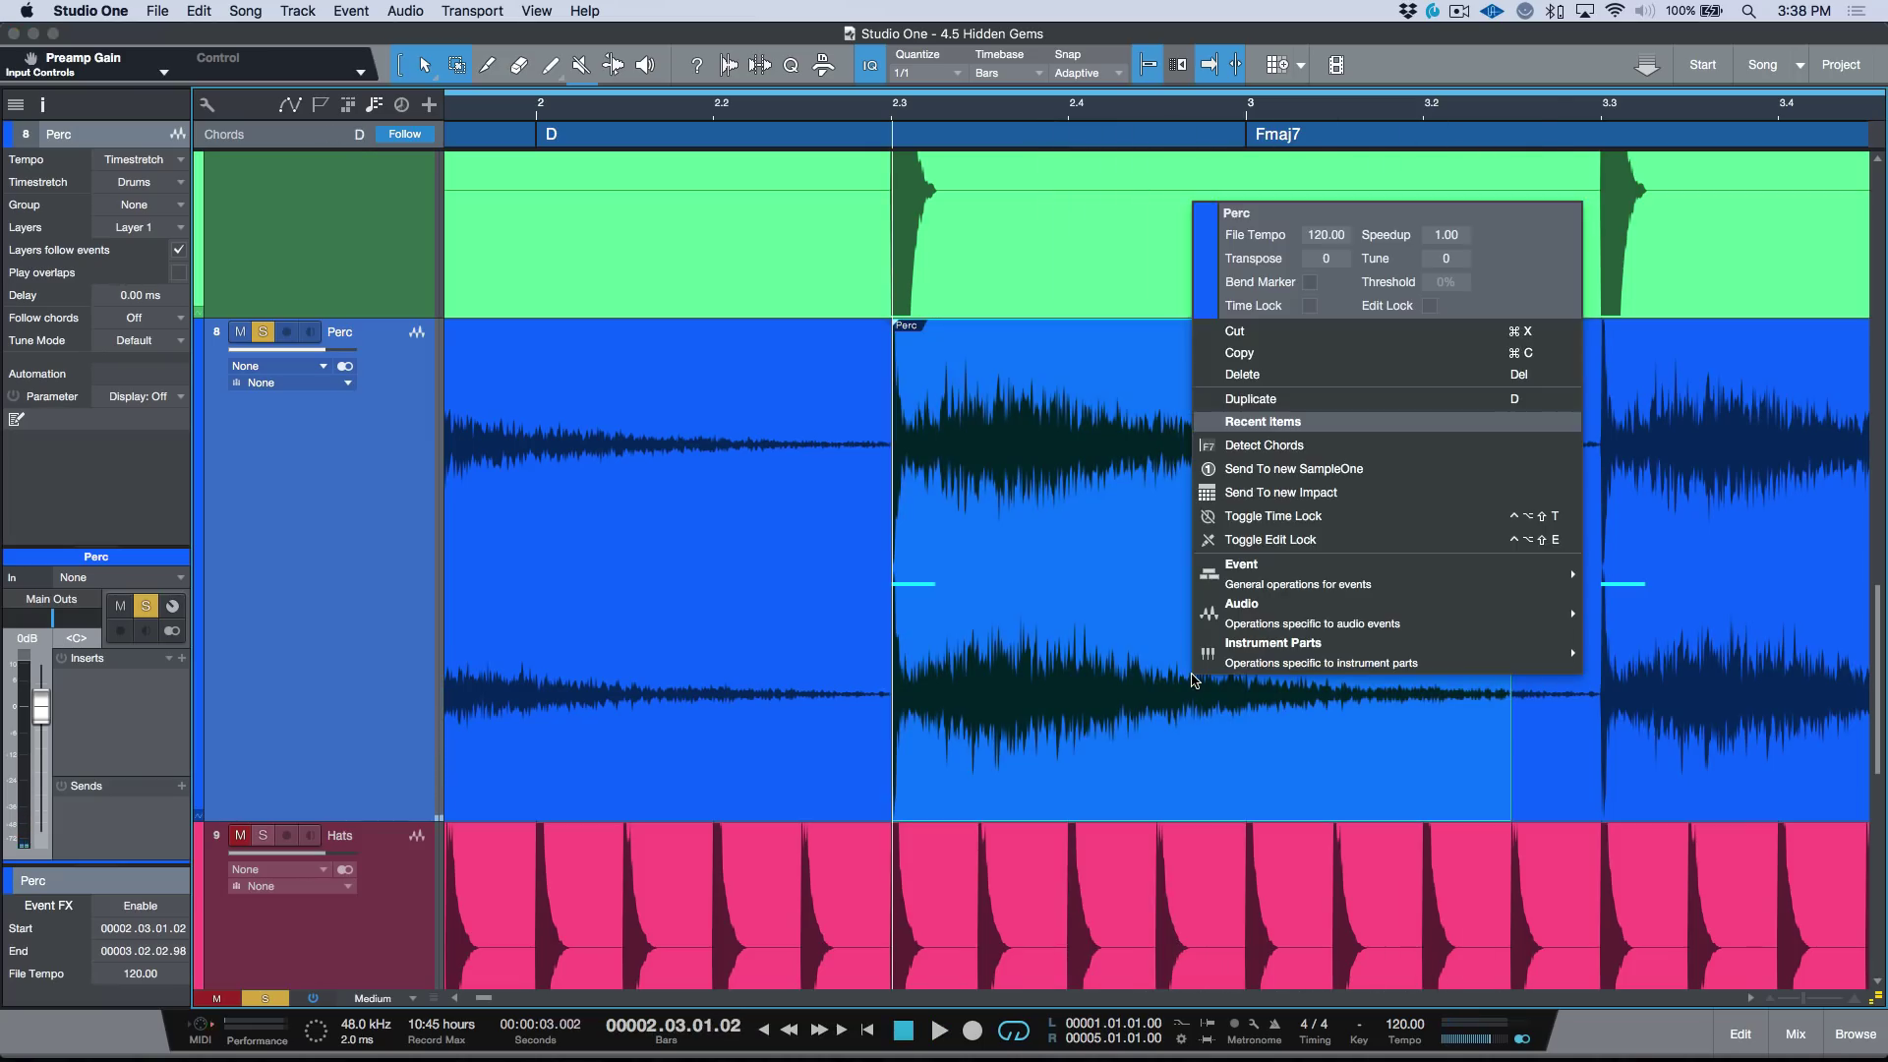
mouse_move(1279, 615)
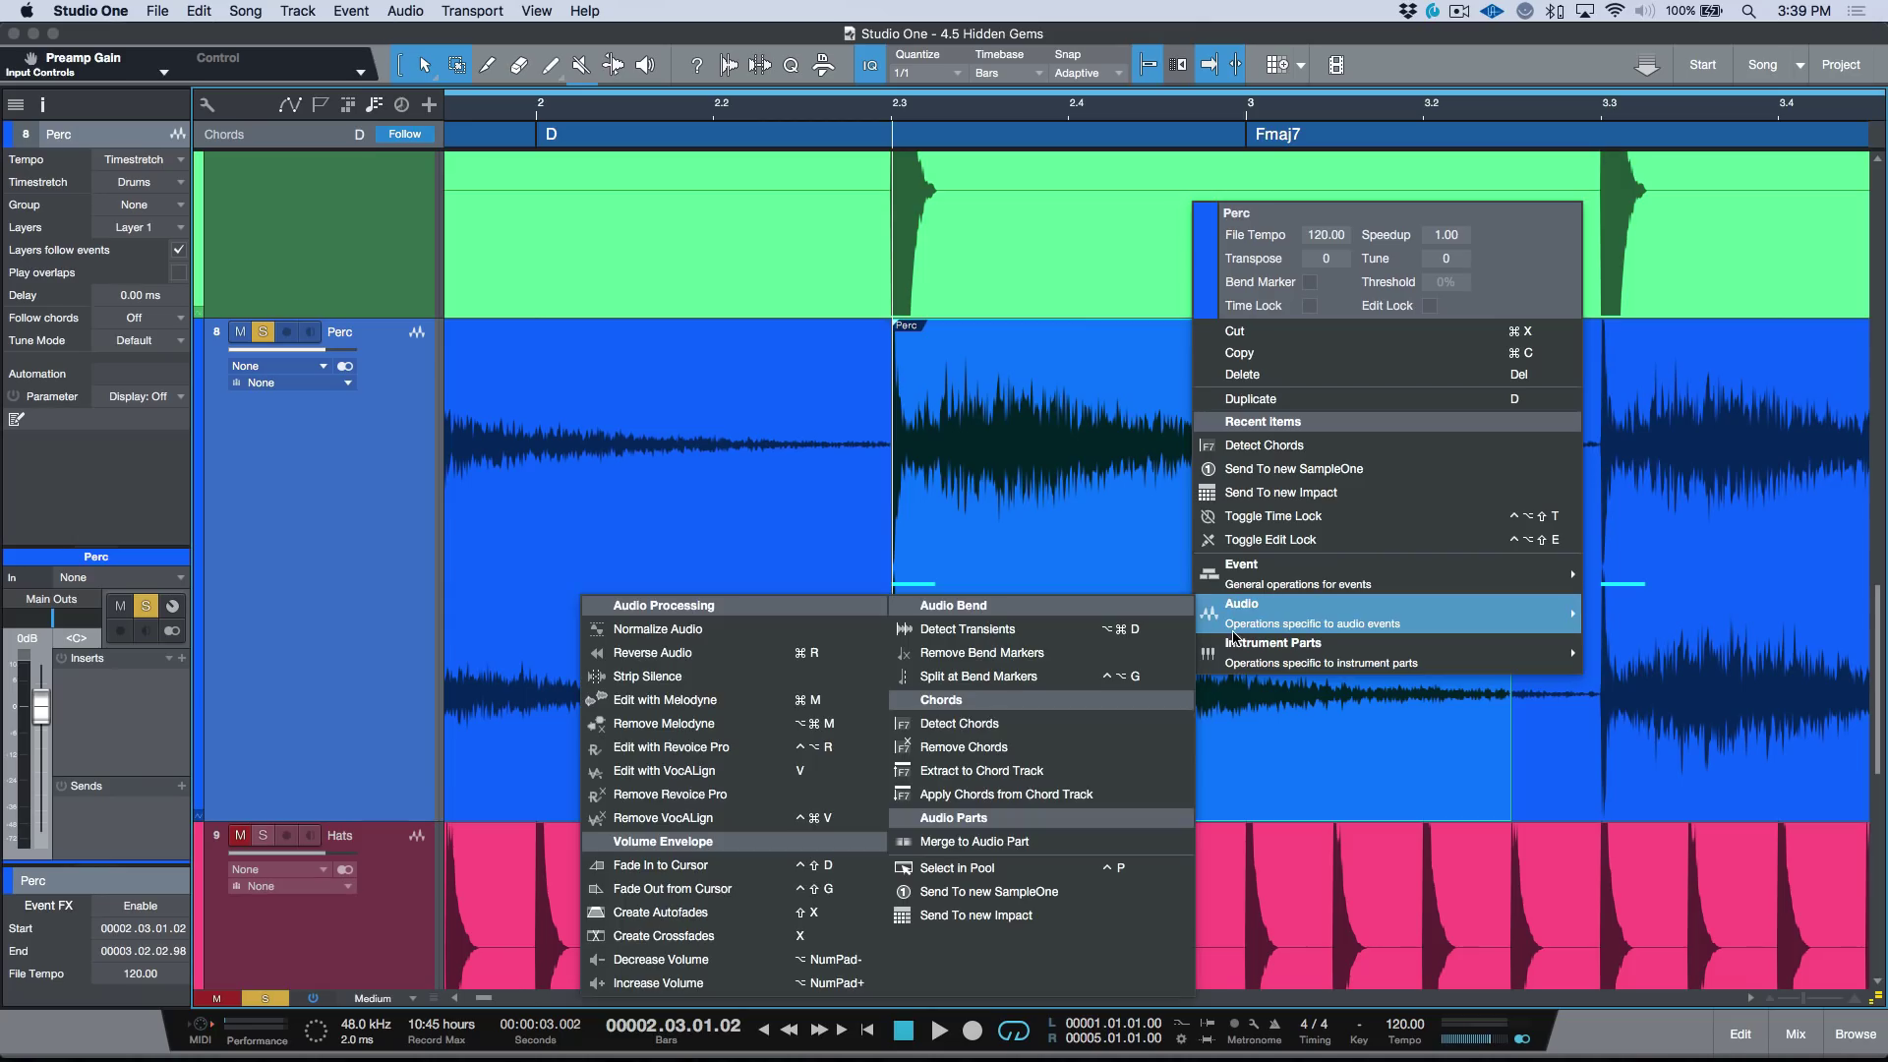
click(1030, 893)
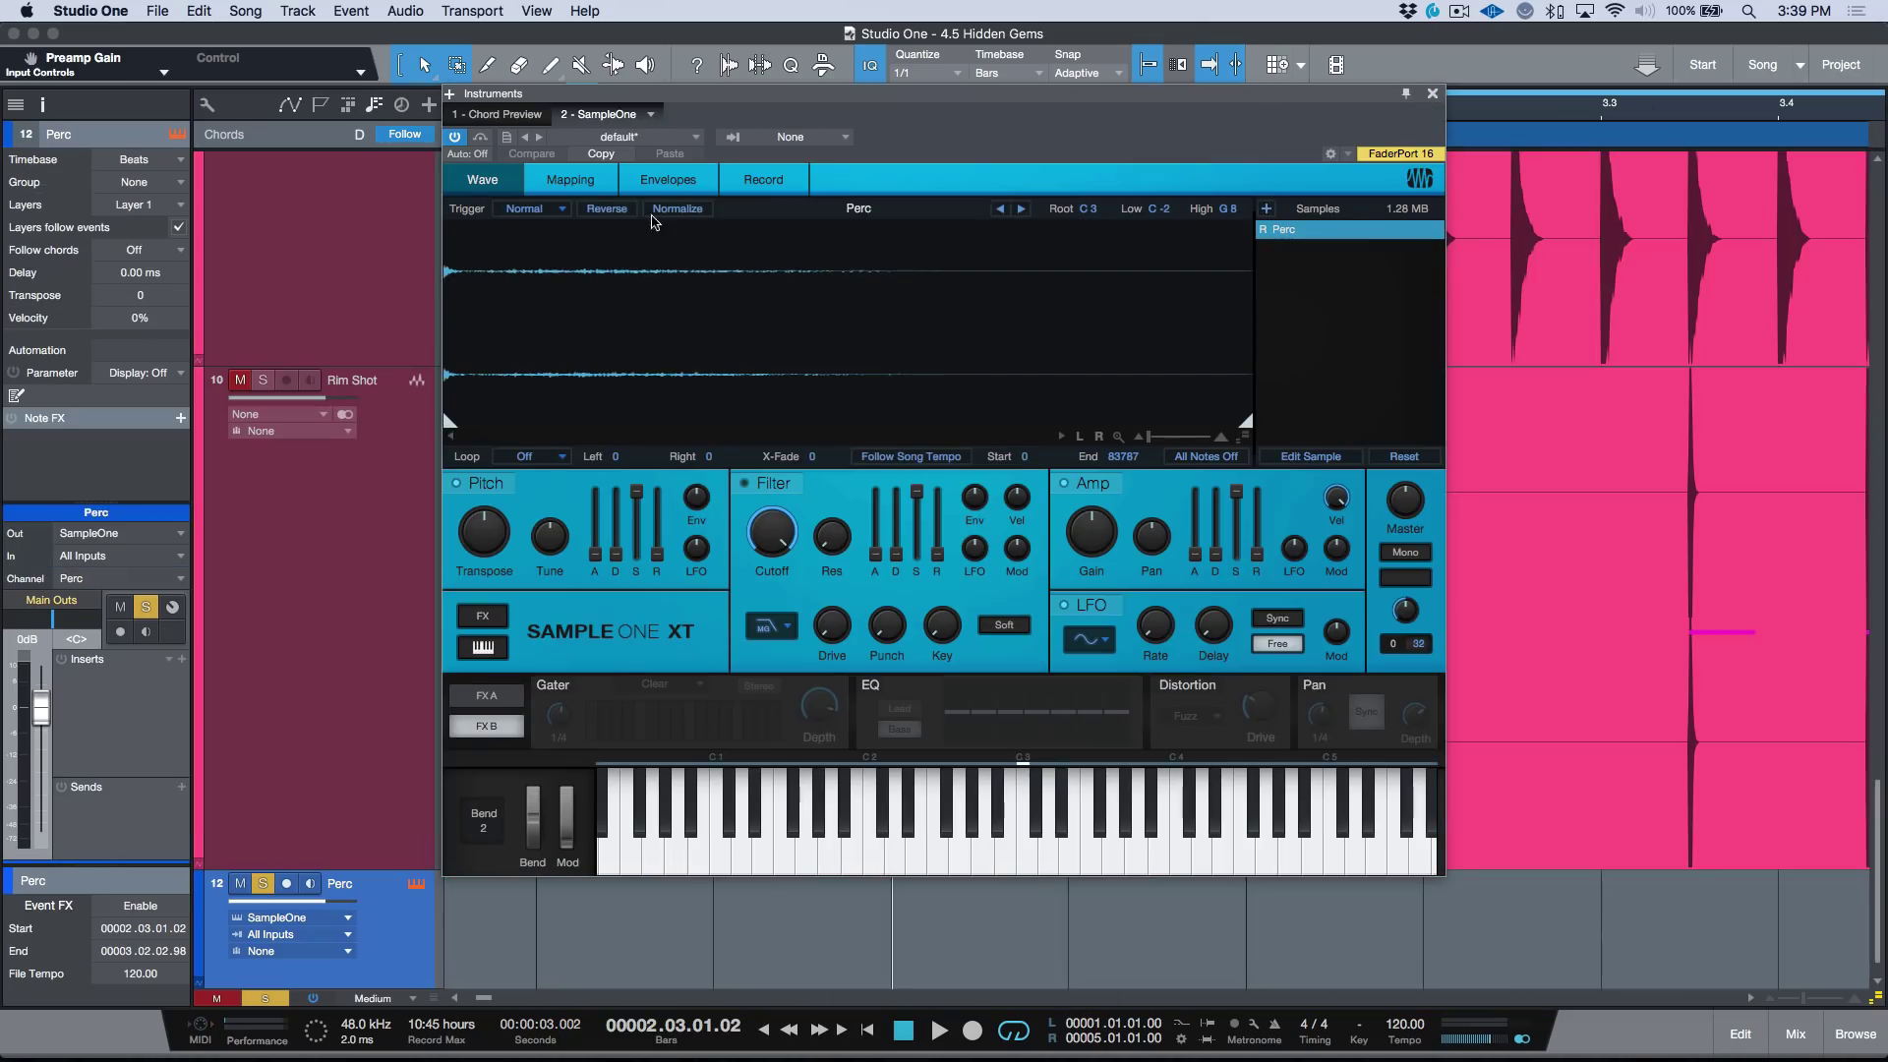
Set the Perc sample's trigger mode to One Shot and audition the sample at C 3
click(539, 211)
click(556, 252)
click(1025, 870)
click(1026, 870)
Enlarge the sample's waveform display, examine its start for a clean zero crossing and audition the sample again
drag(1244, 435, 1244, 288)
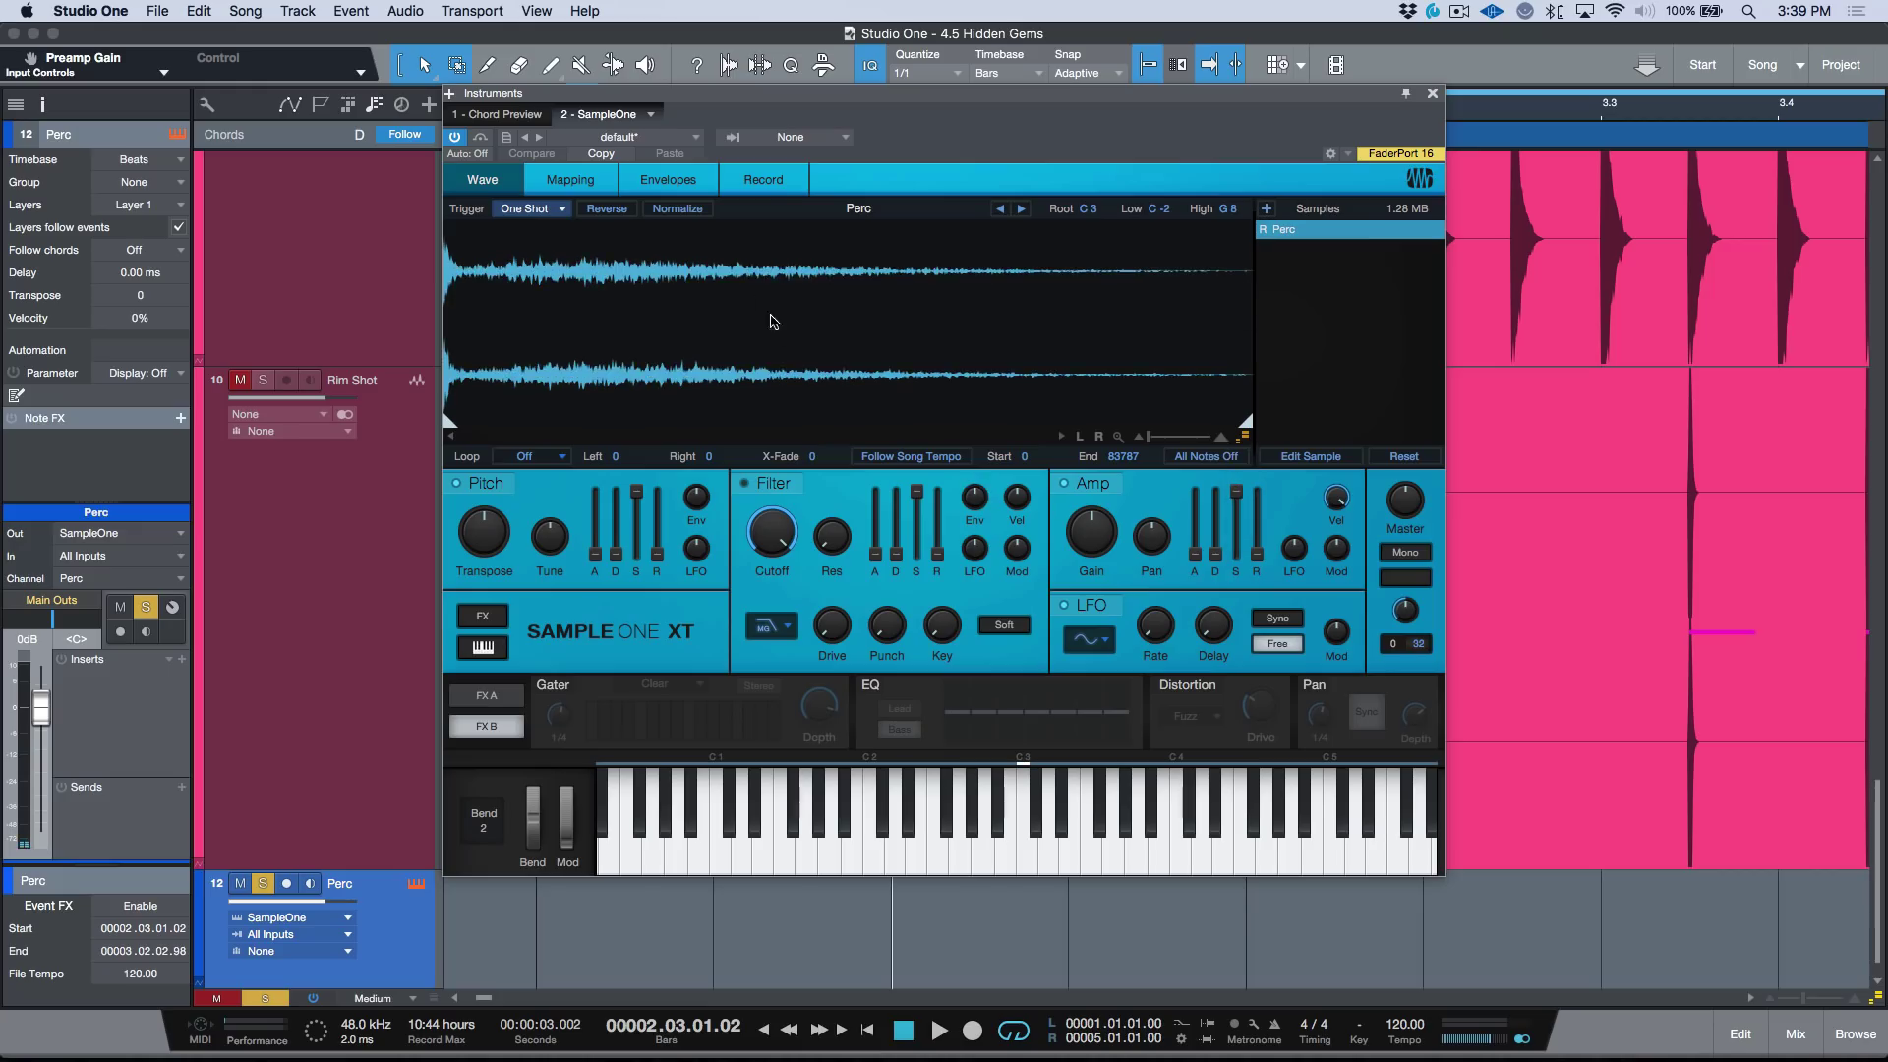
scroll(723, 327, up, 5)
scroll(723, 328, left, 10)
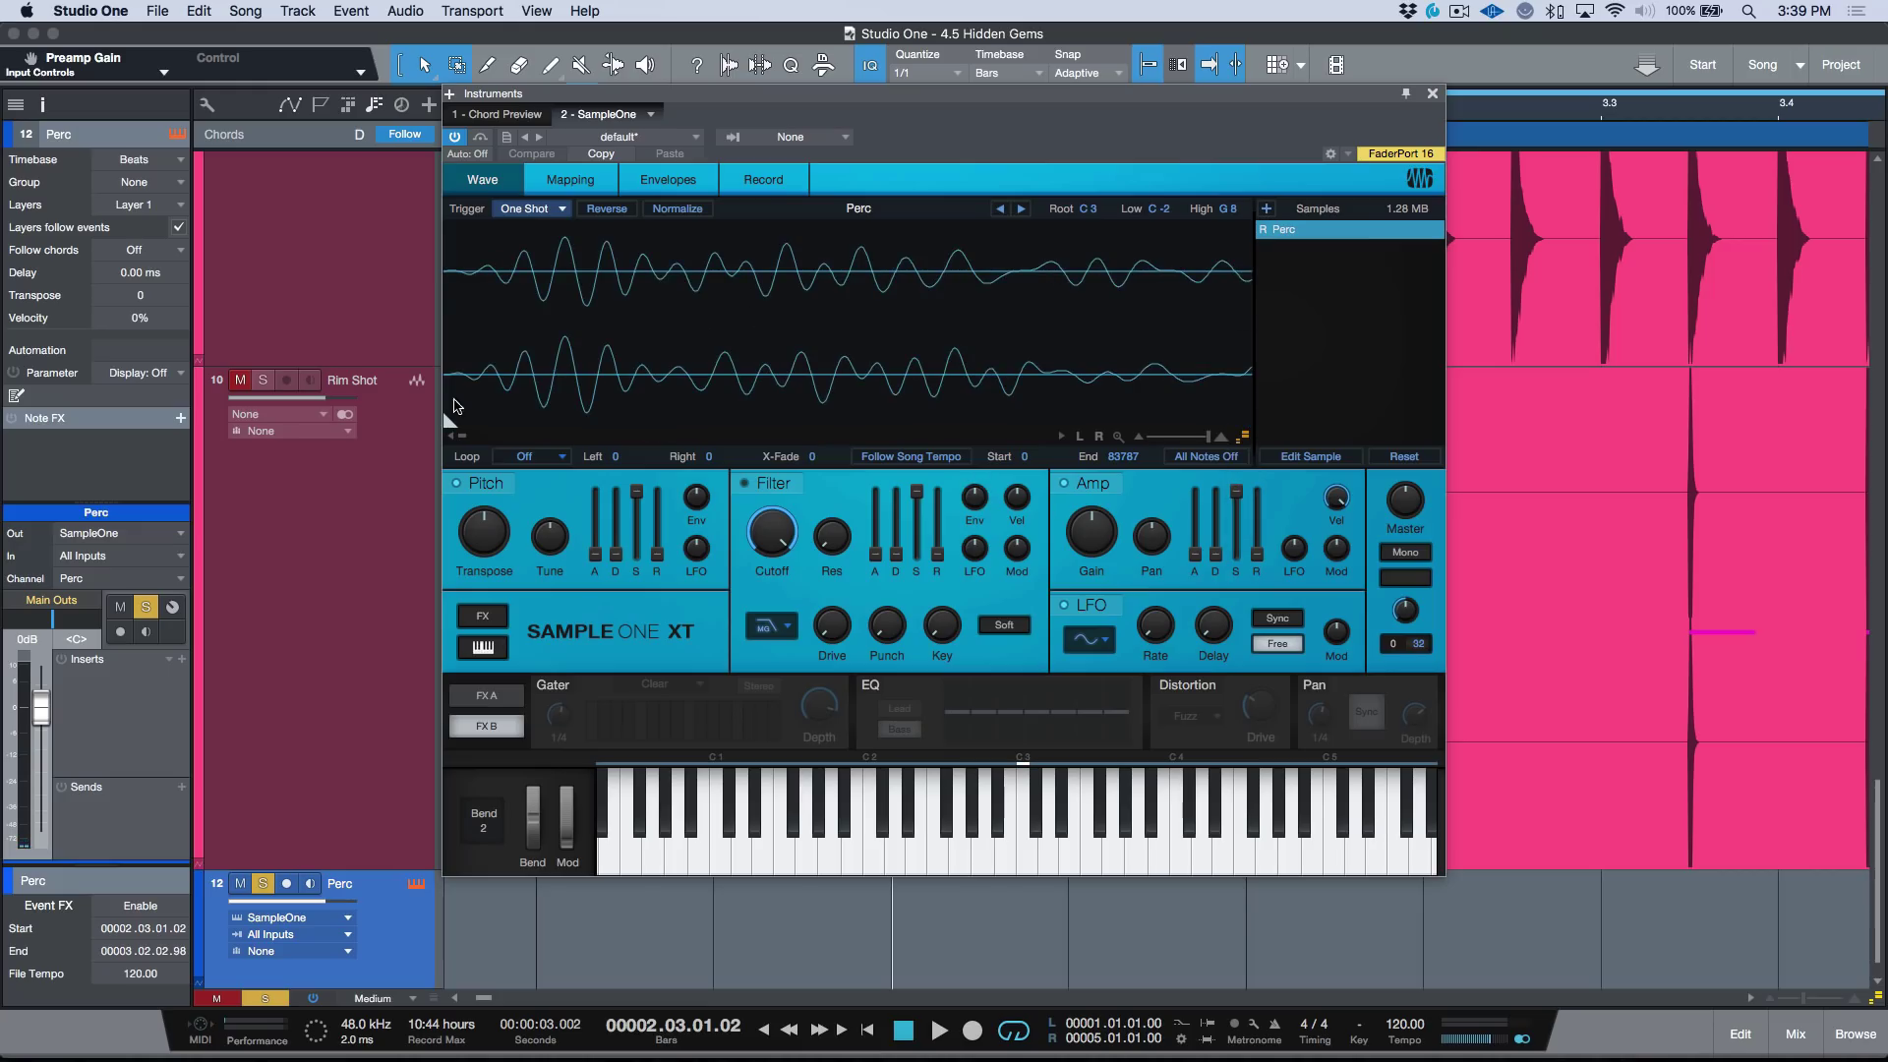
scroll(634, 324, down, 5)
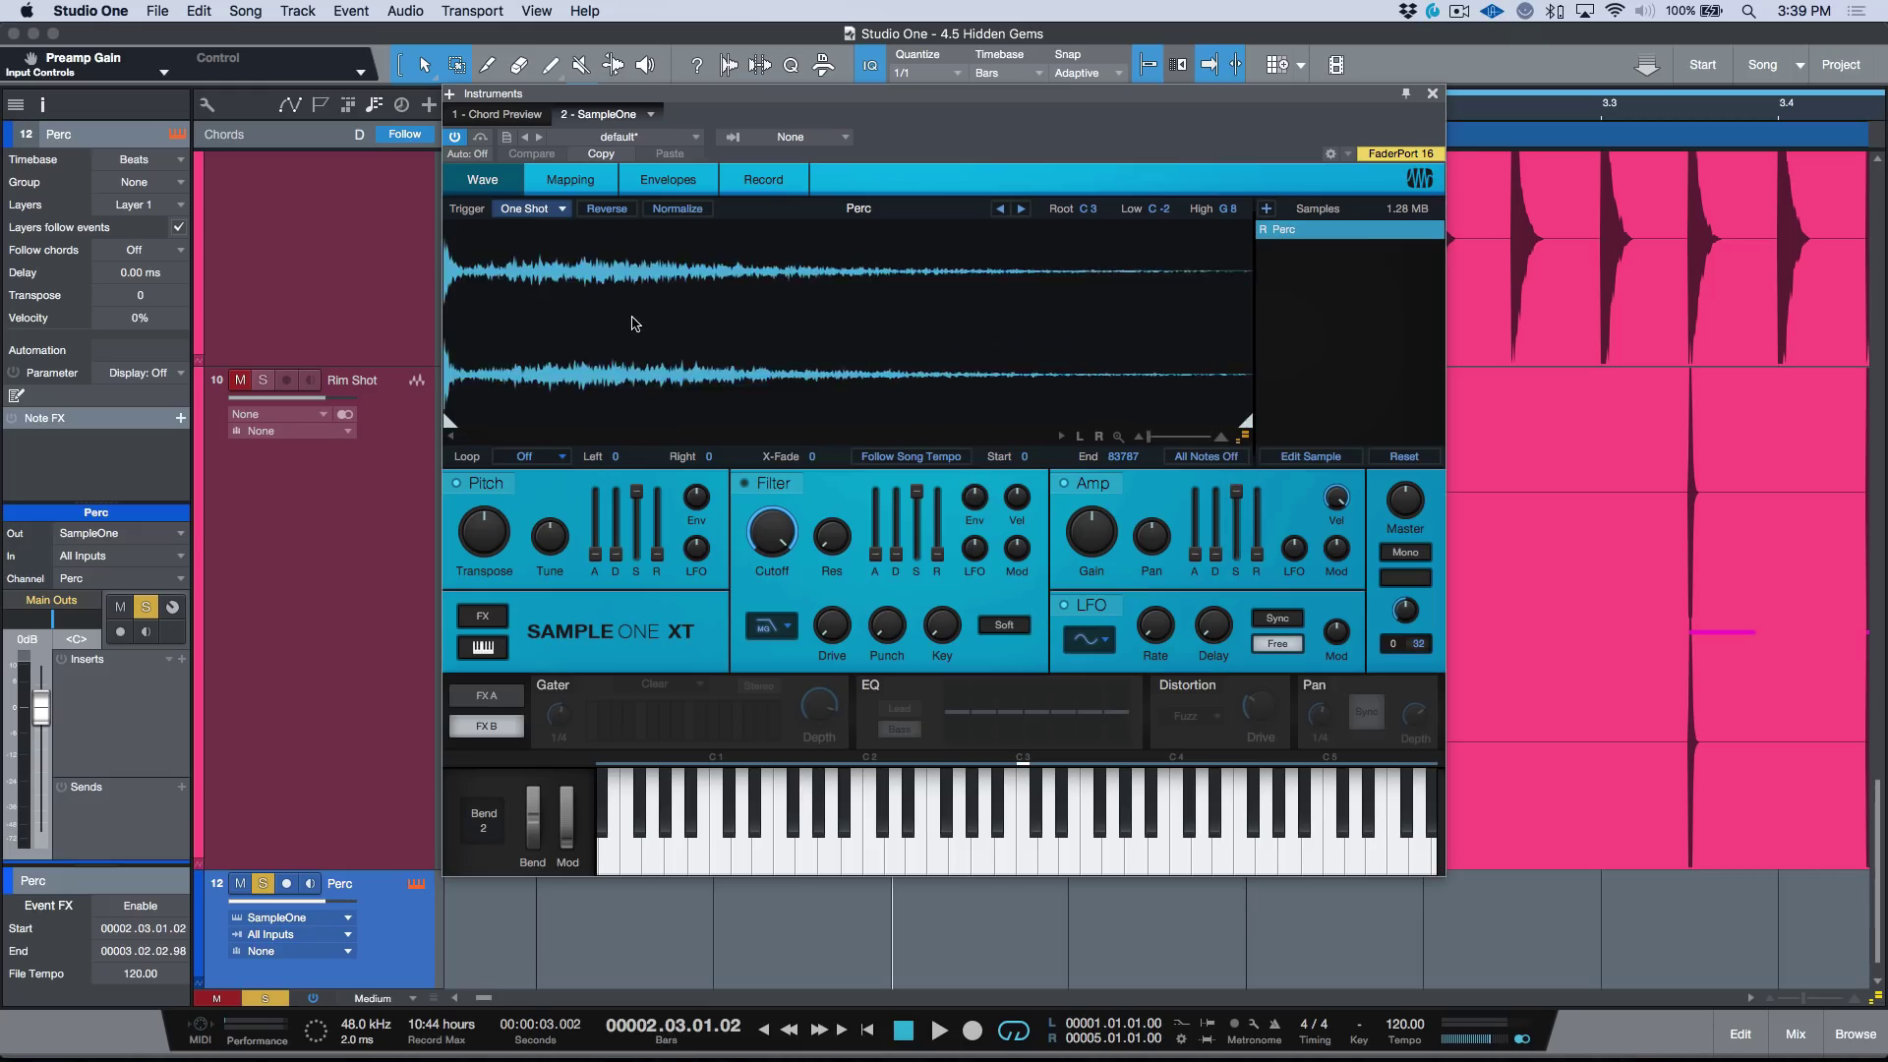
drag(1020, 851, 1042, 885)
Close the SampleOne window and show the whole song in the arrangement
click(1432, 94)
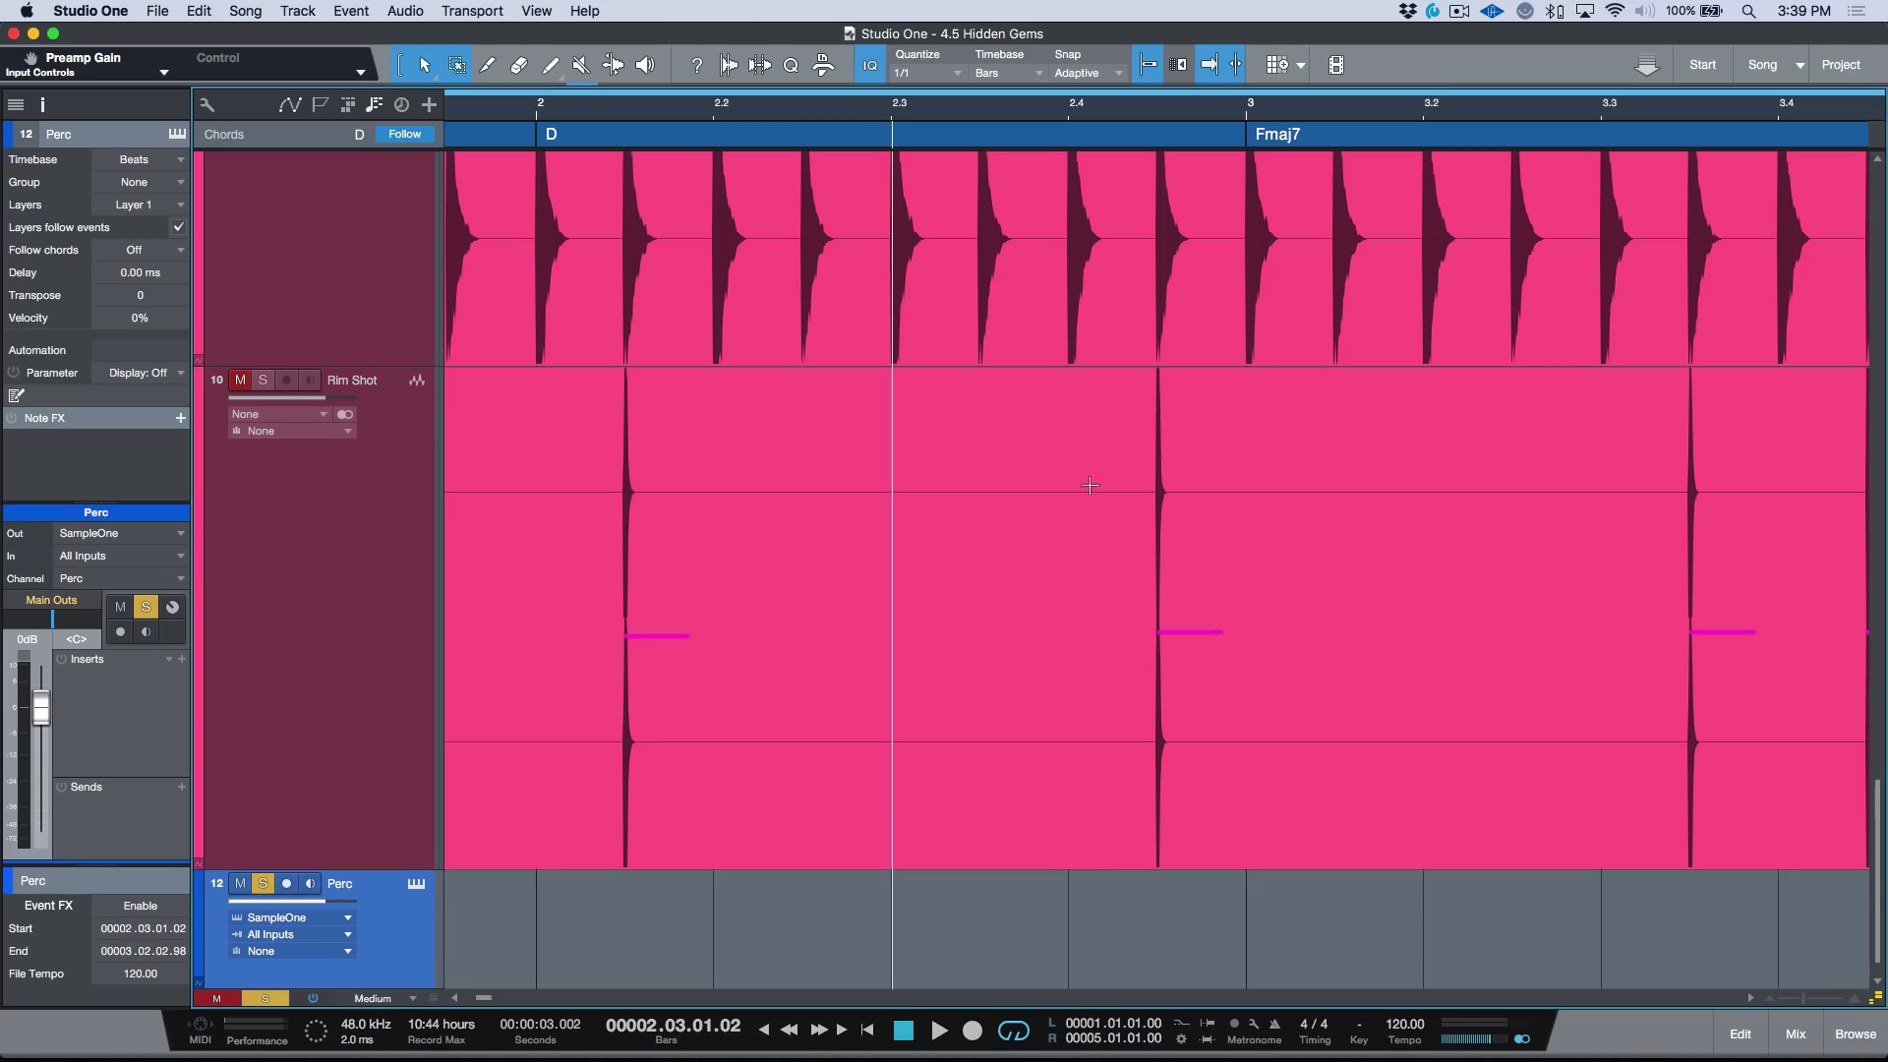
key(z)
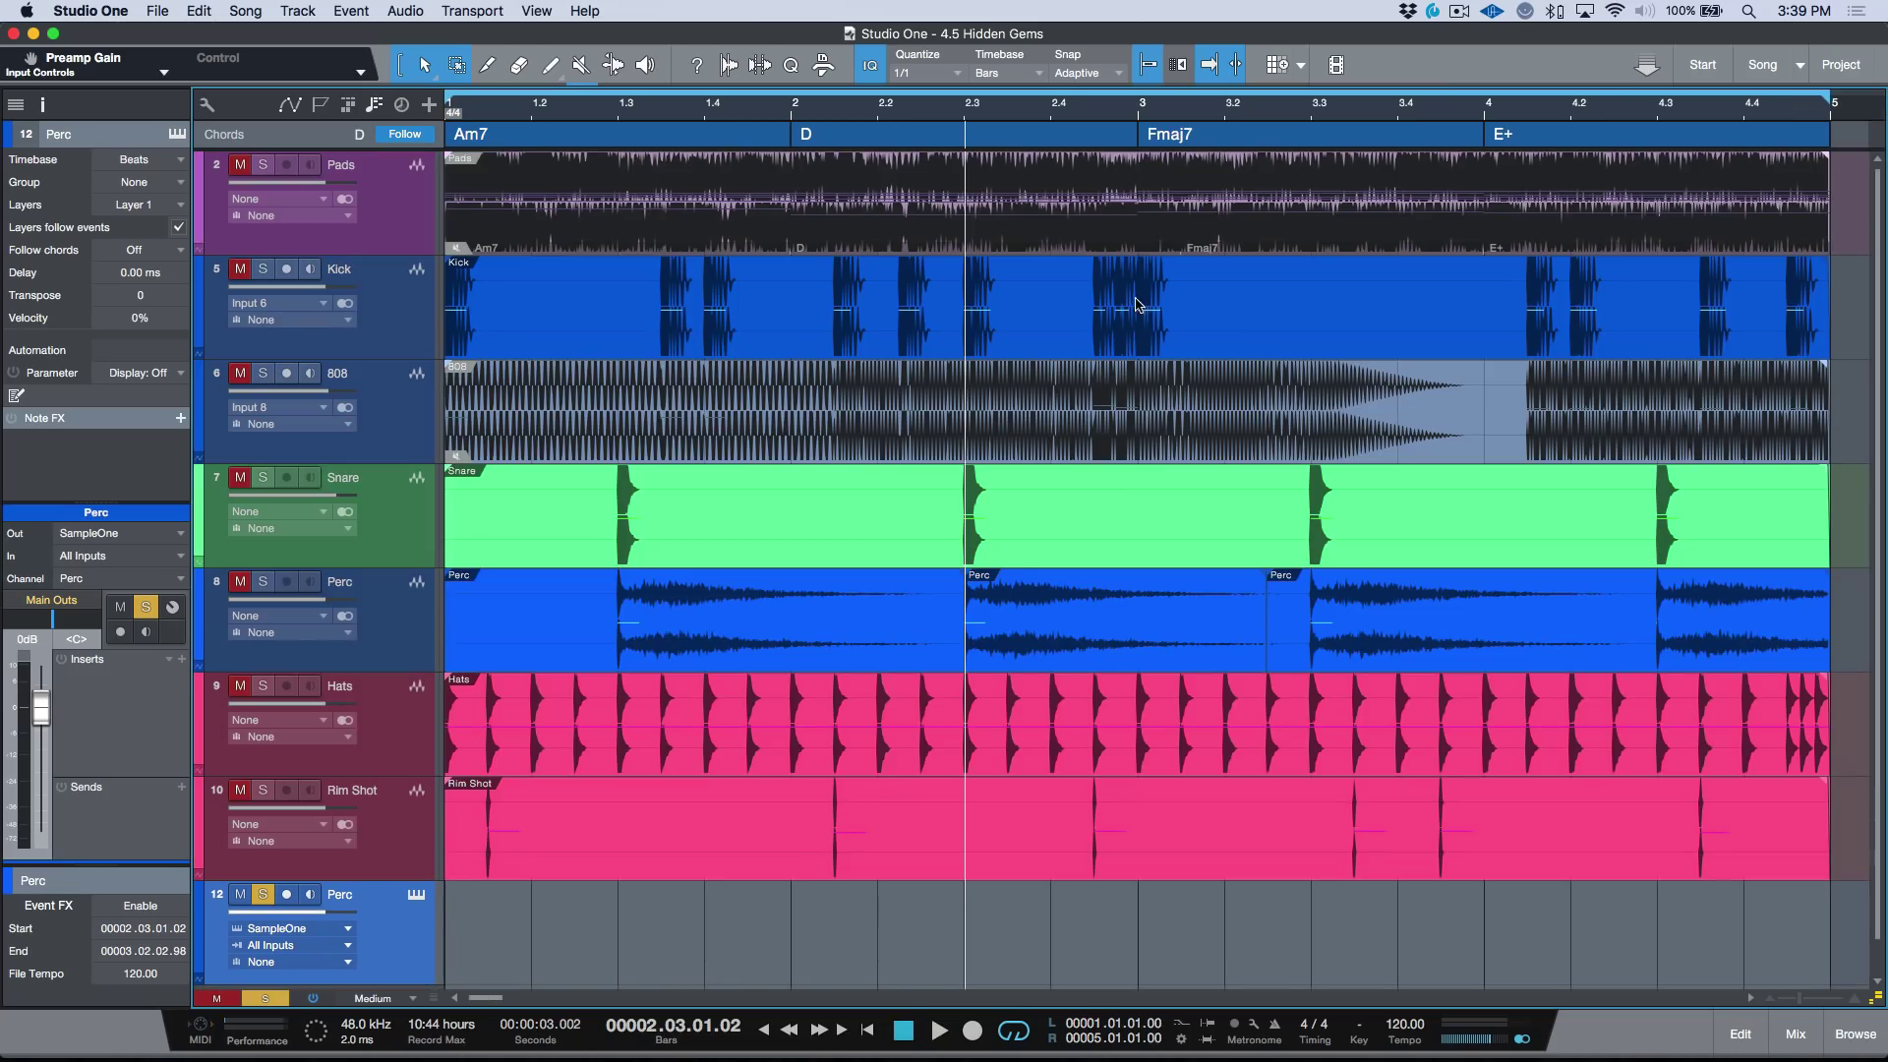
Select short ranges around single hits on the Kick and Snare tracks, finishing with the Kick hit at 2.3
mouse_move(983, 306)
mouse_down()
mouse_move(1156, 309)
mouse_move(959, 314)
mouse_up()
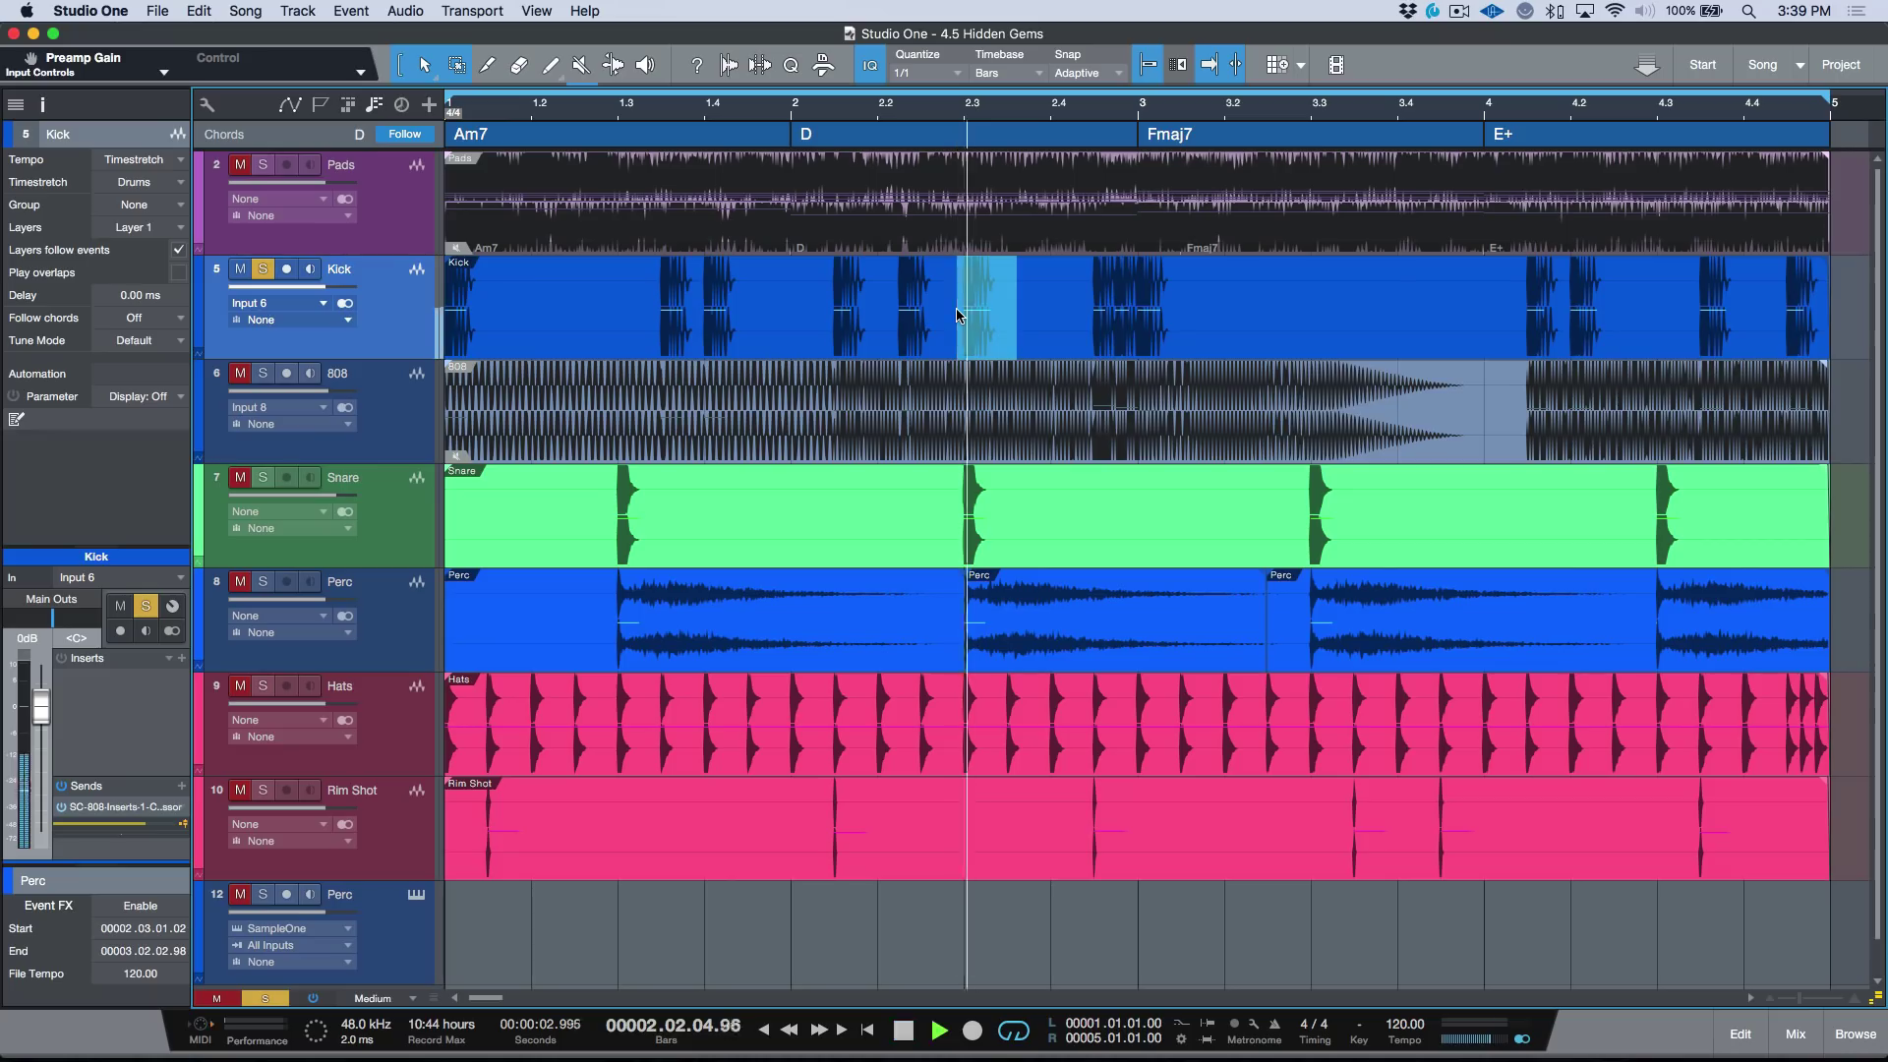
drag(1013, 497, 956, 521)
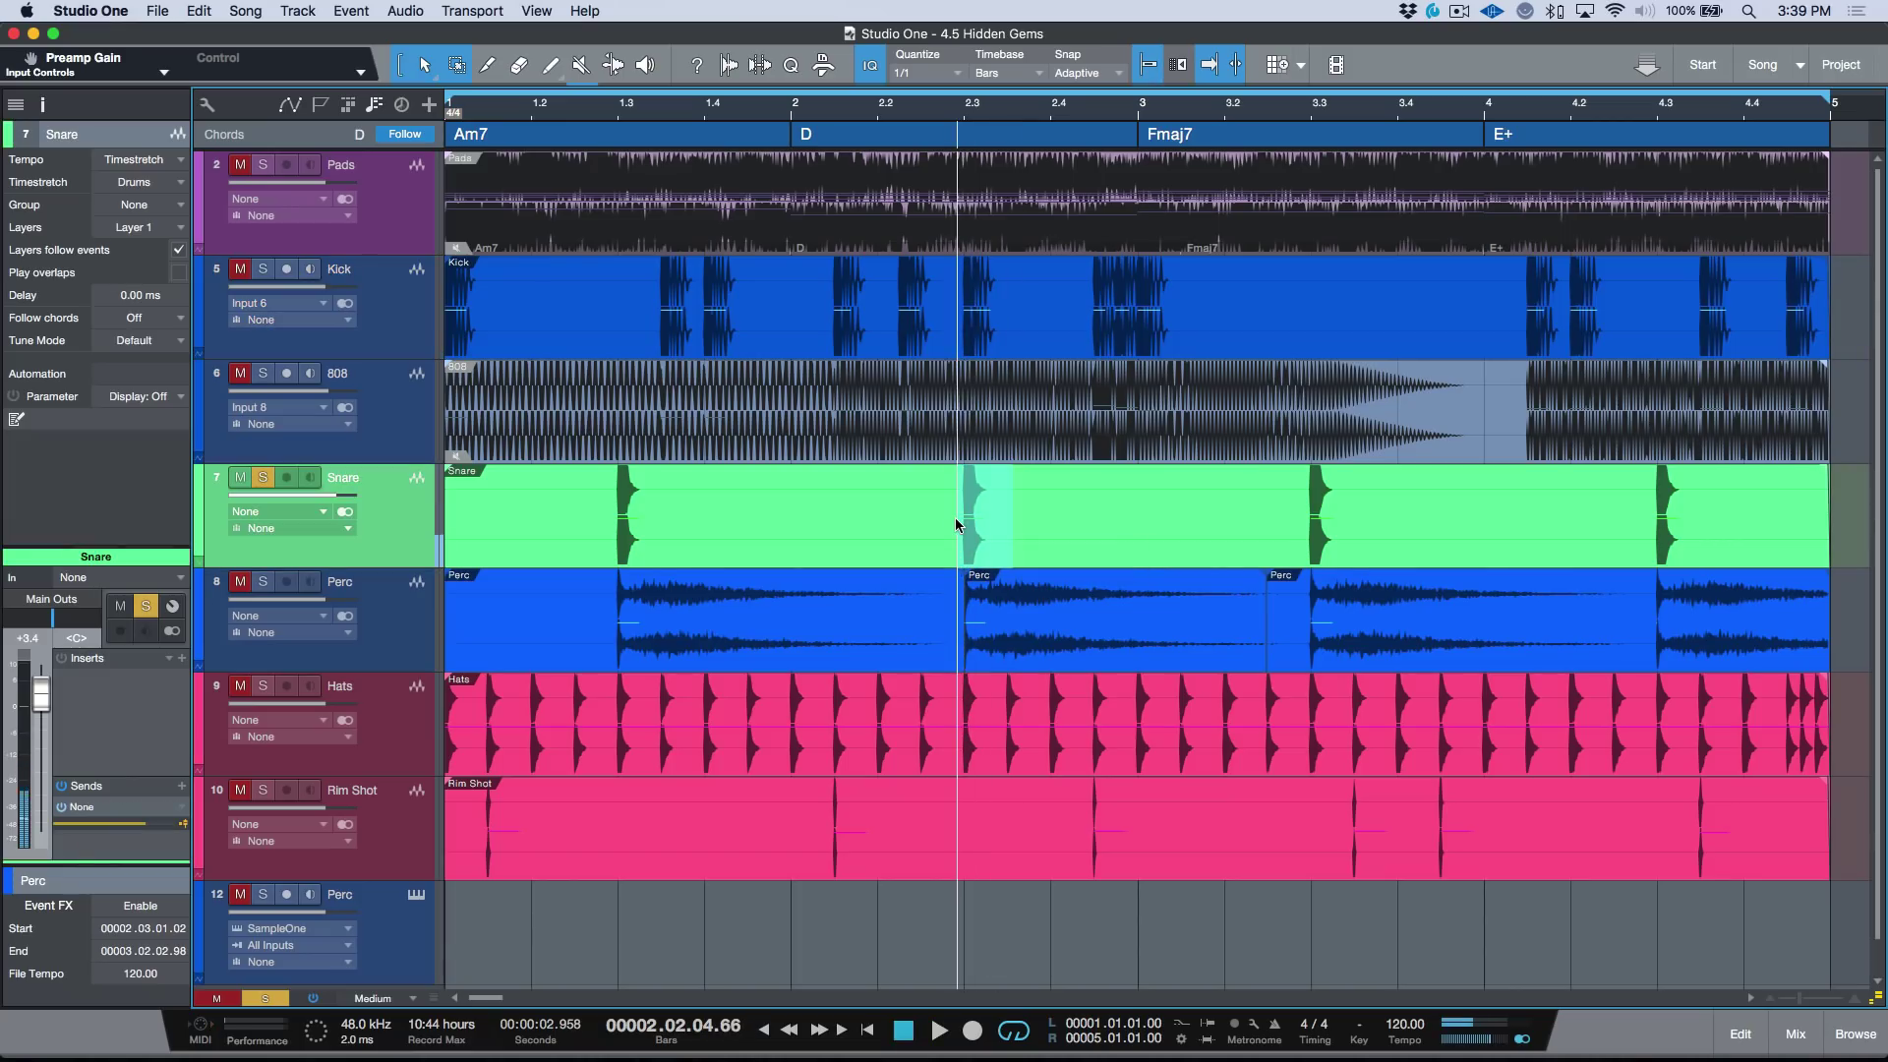
drag(1502, 287, 1559, 282)
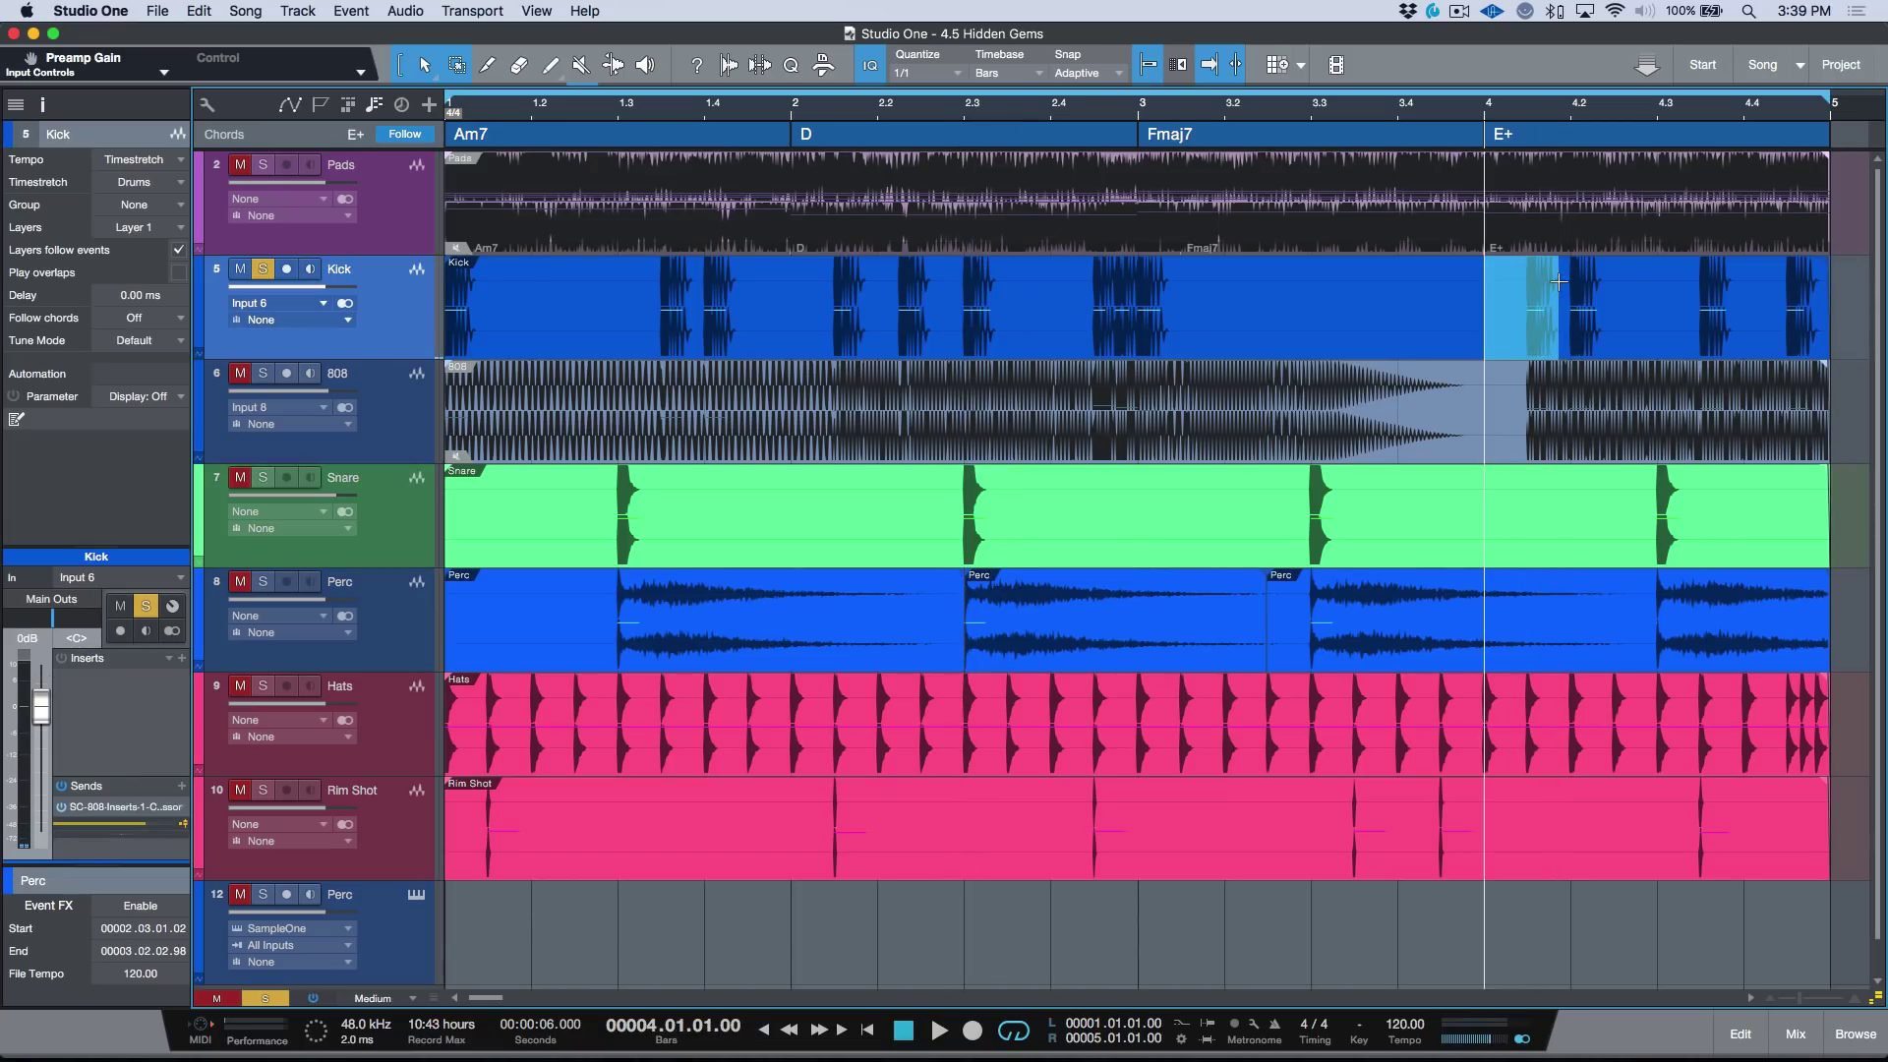
drag(1010, 288, 962, 328)
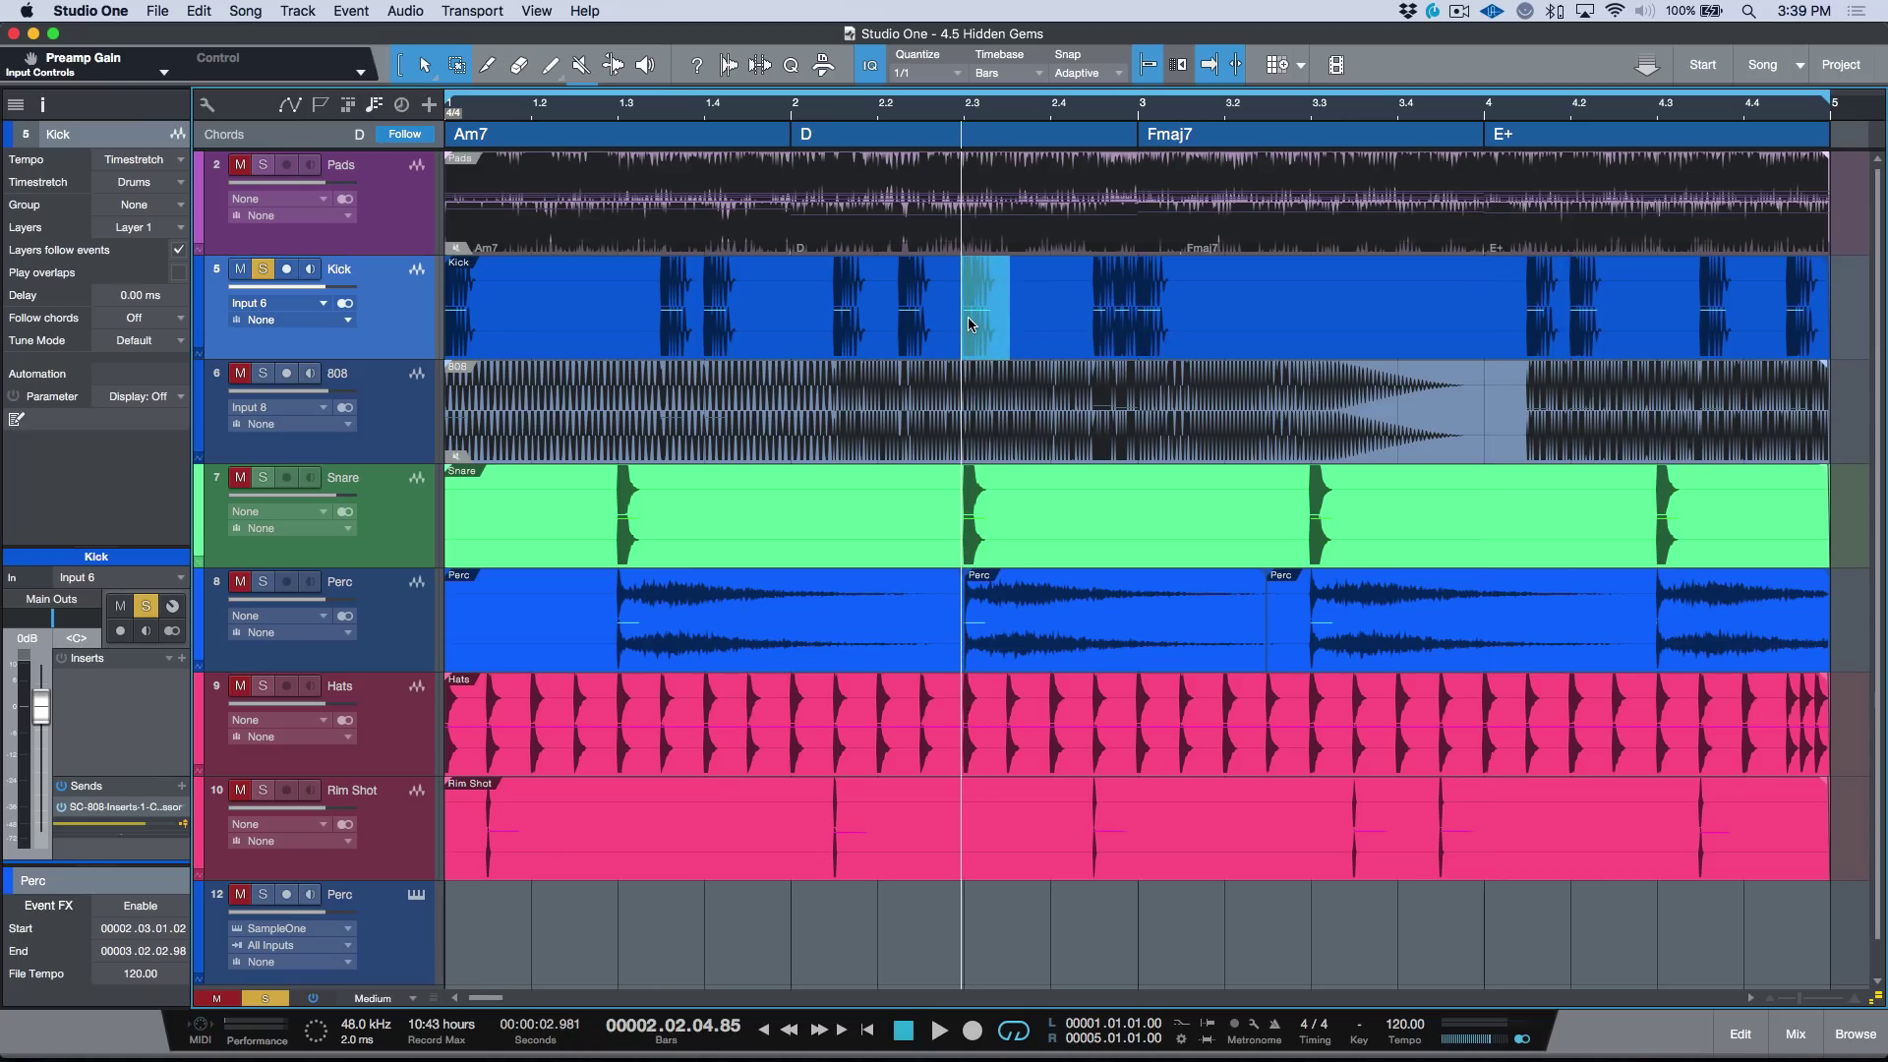
Zoom in on the selected Kick range, play from its start and return there repeatedly, and restore the full song view
key(z)
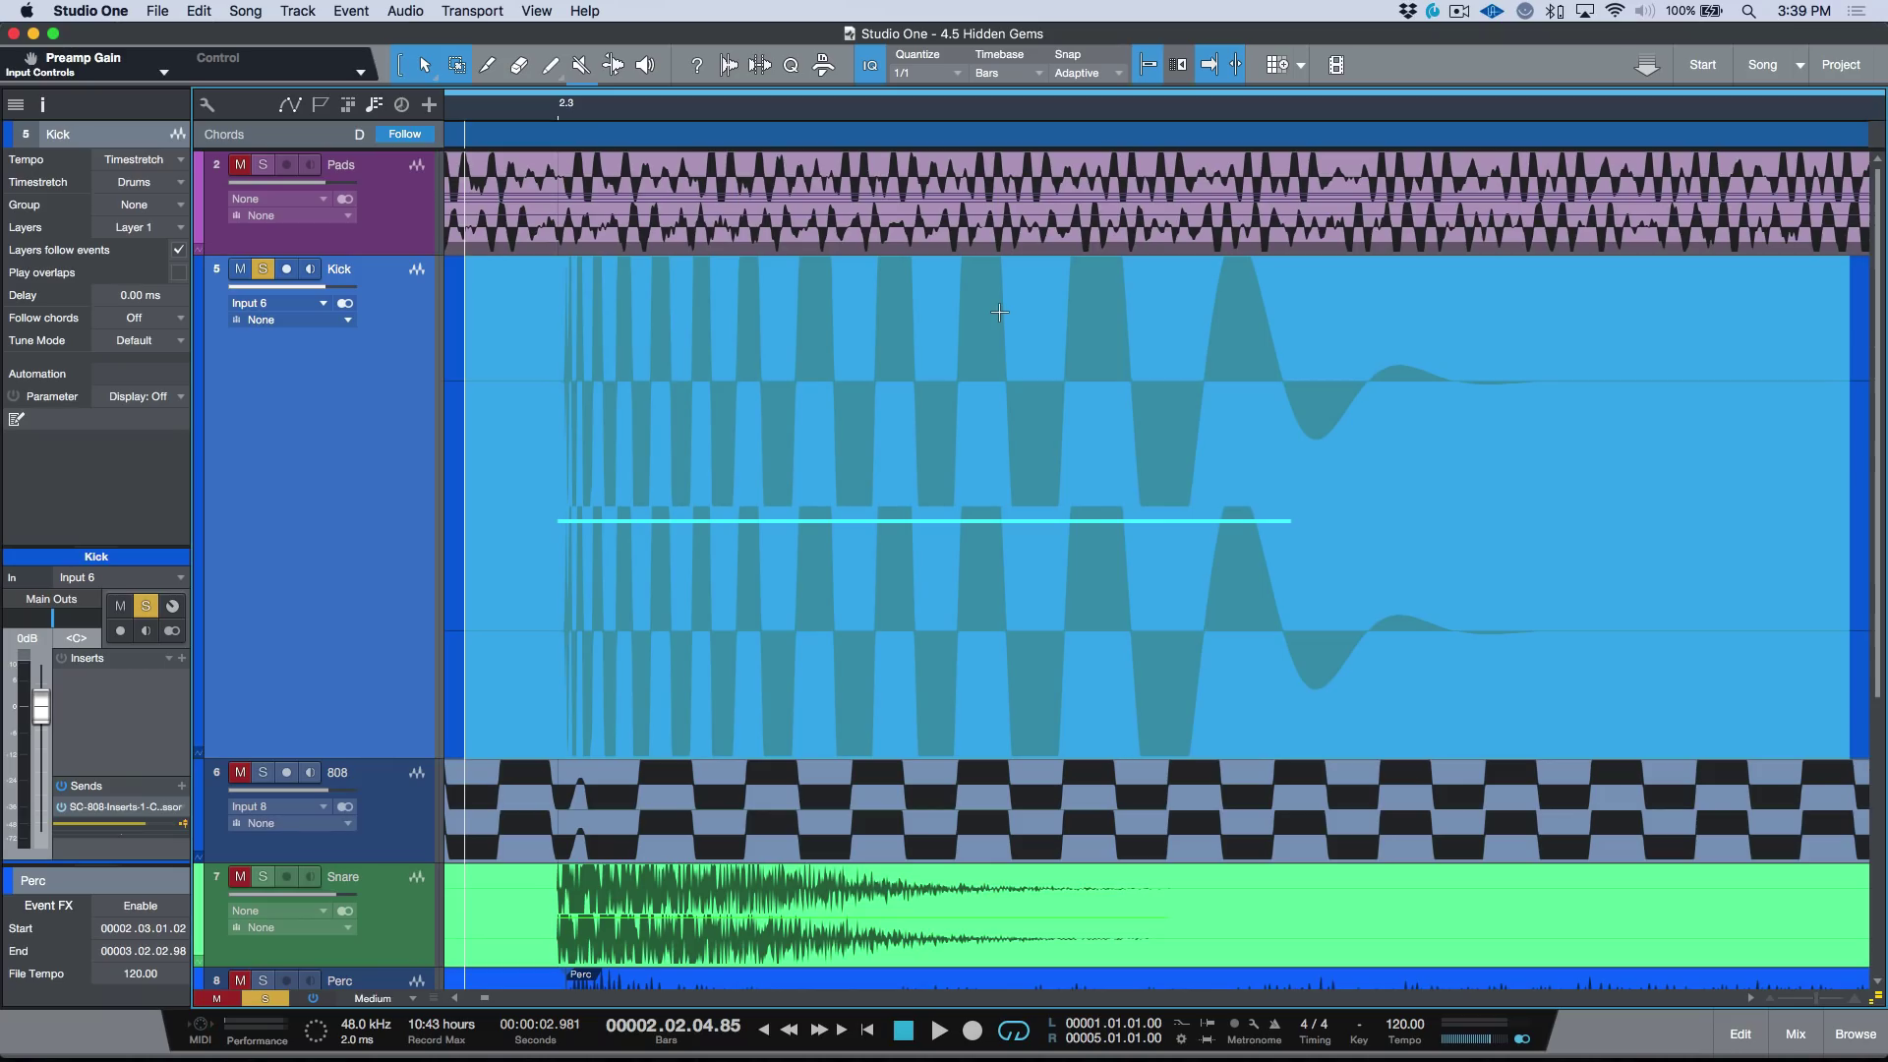
key(space)
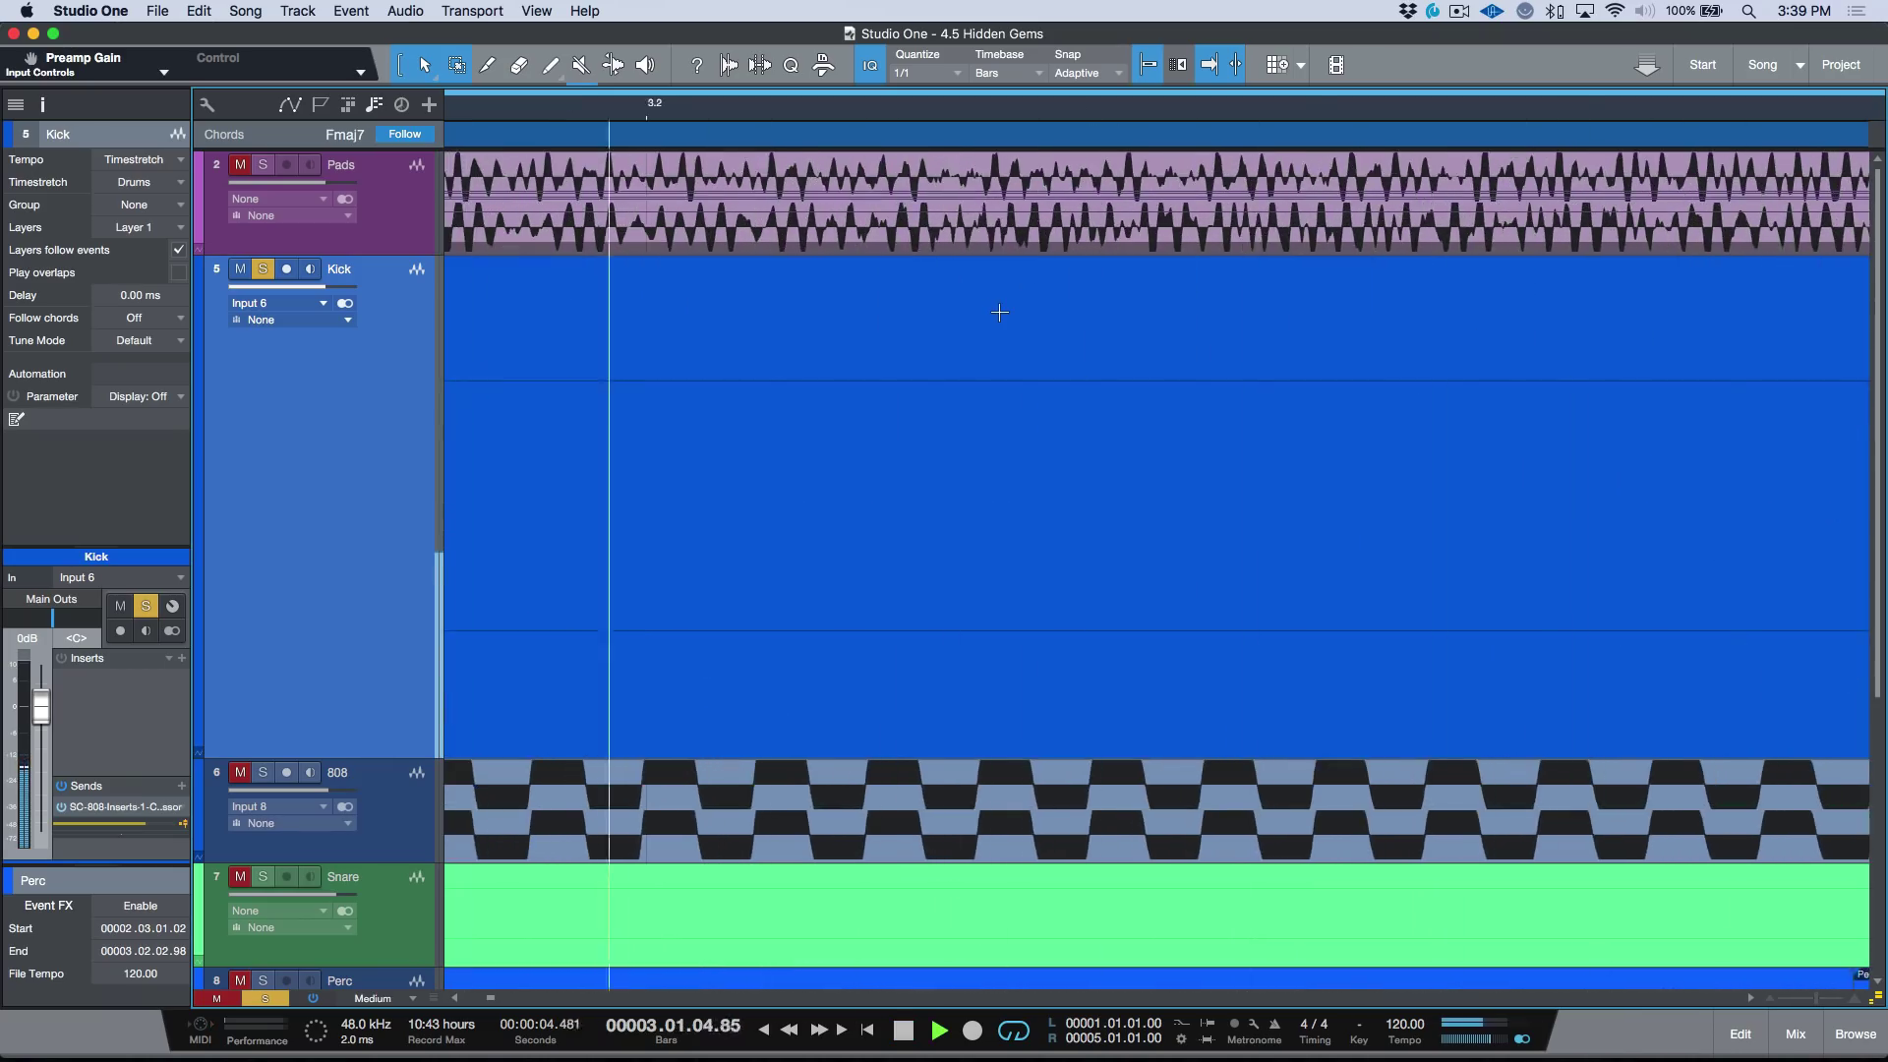
key(space)
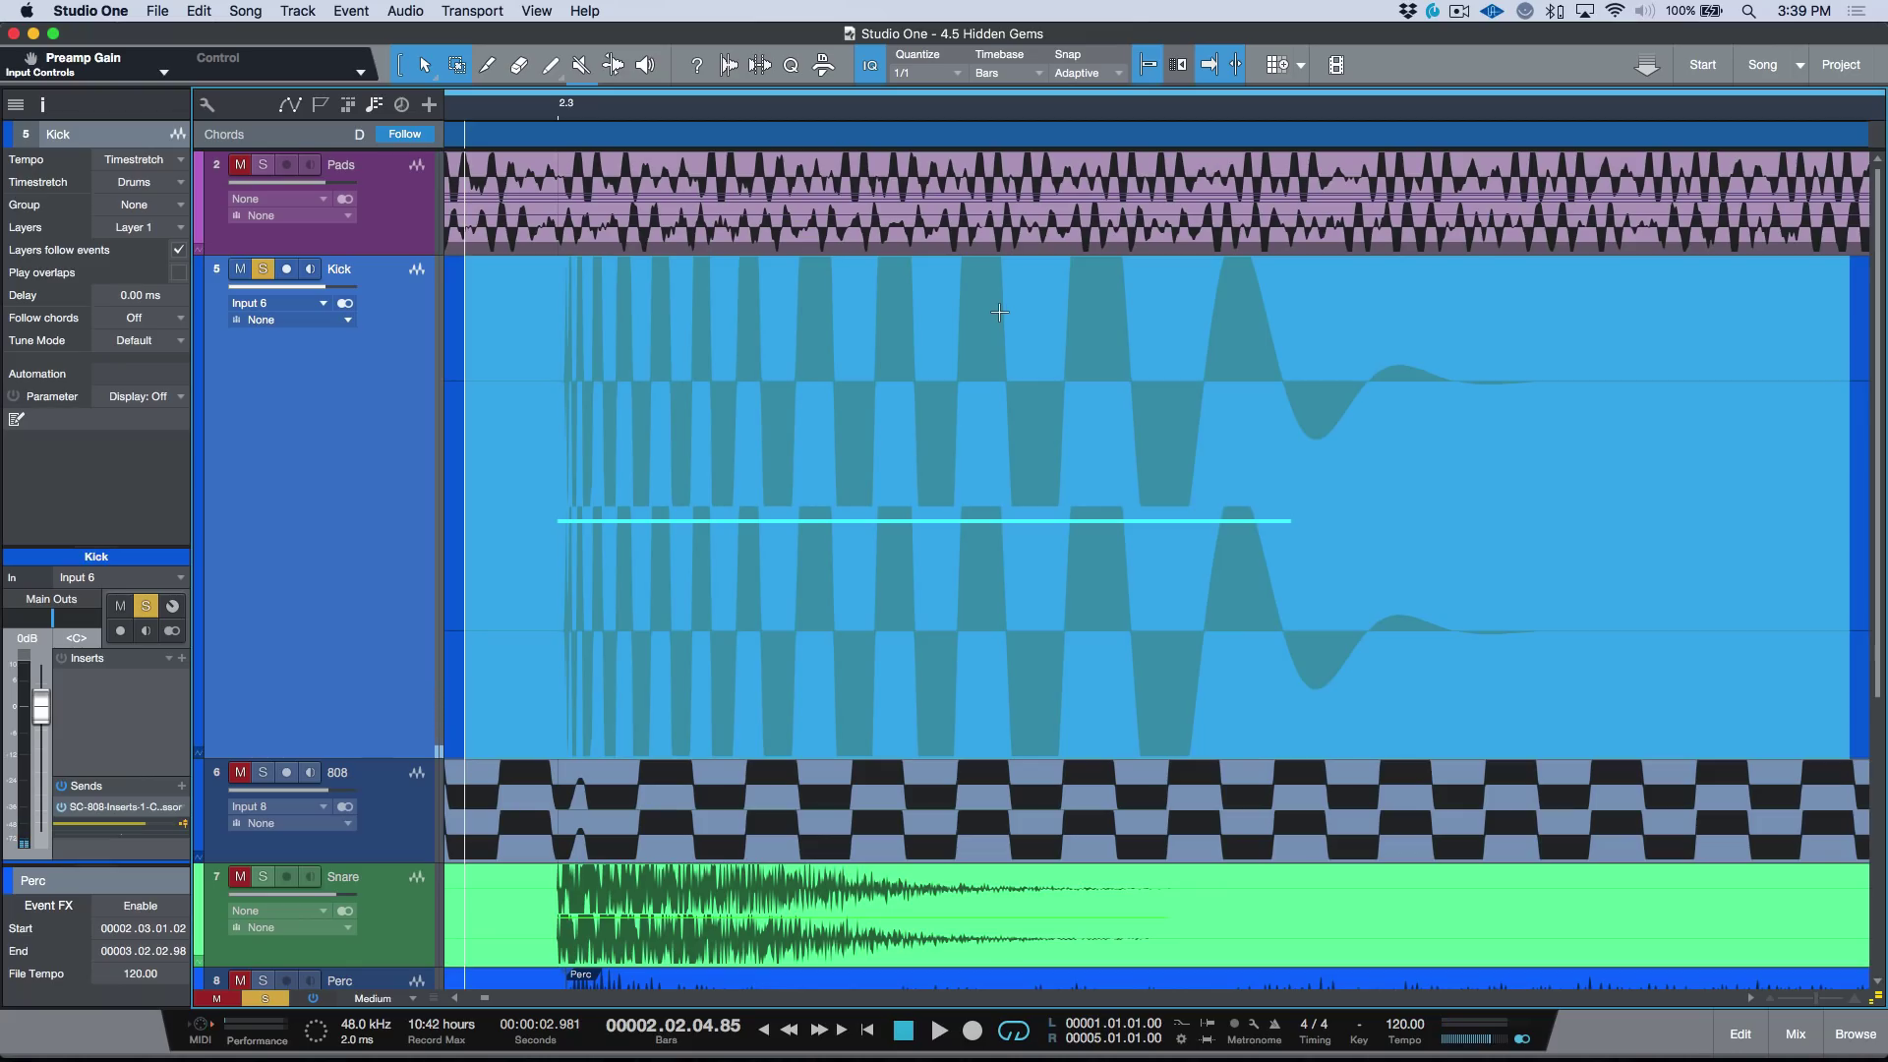
key(space)
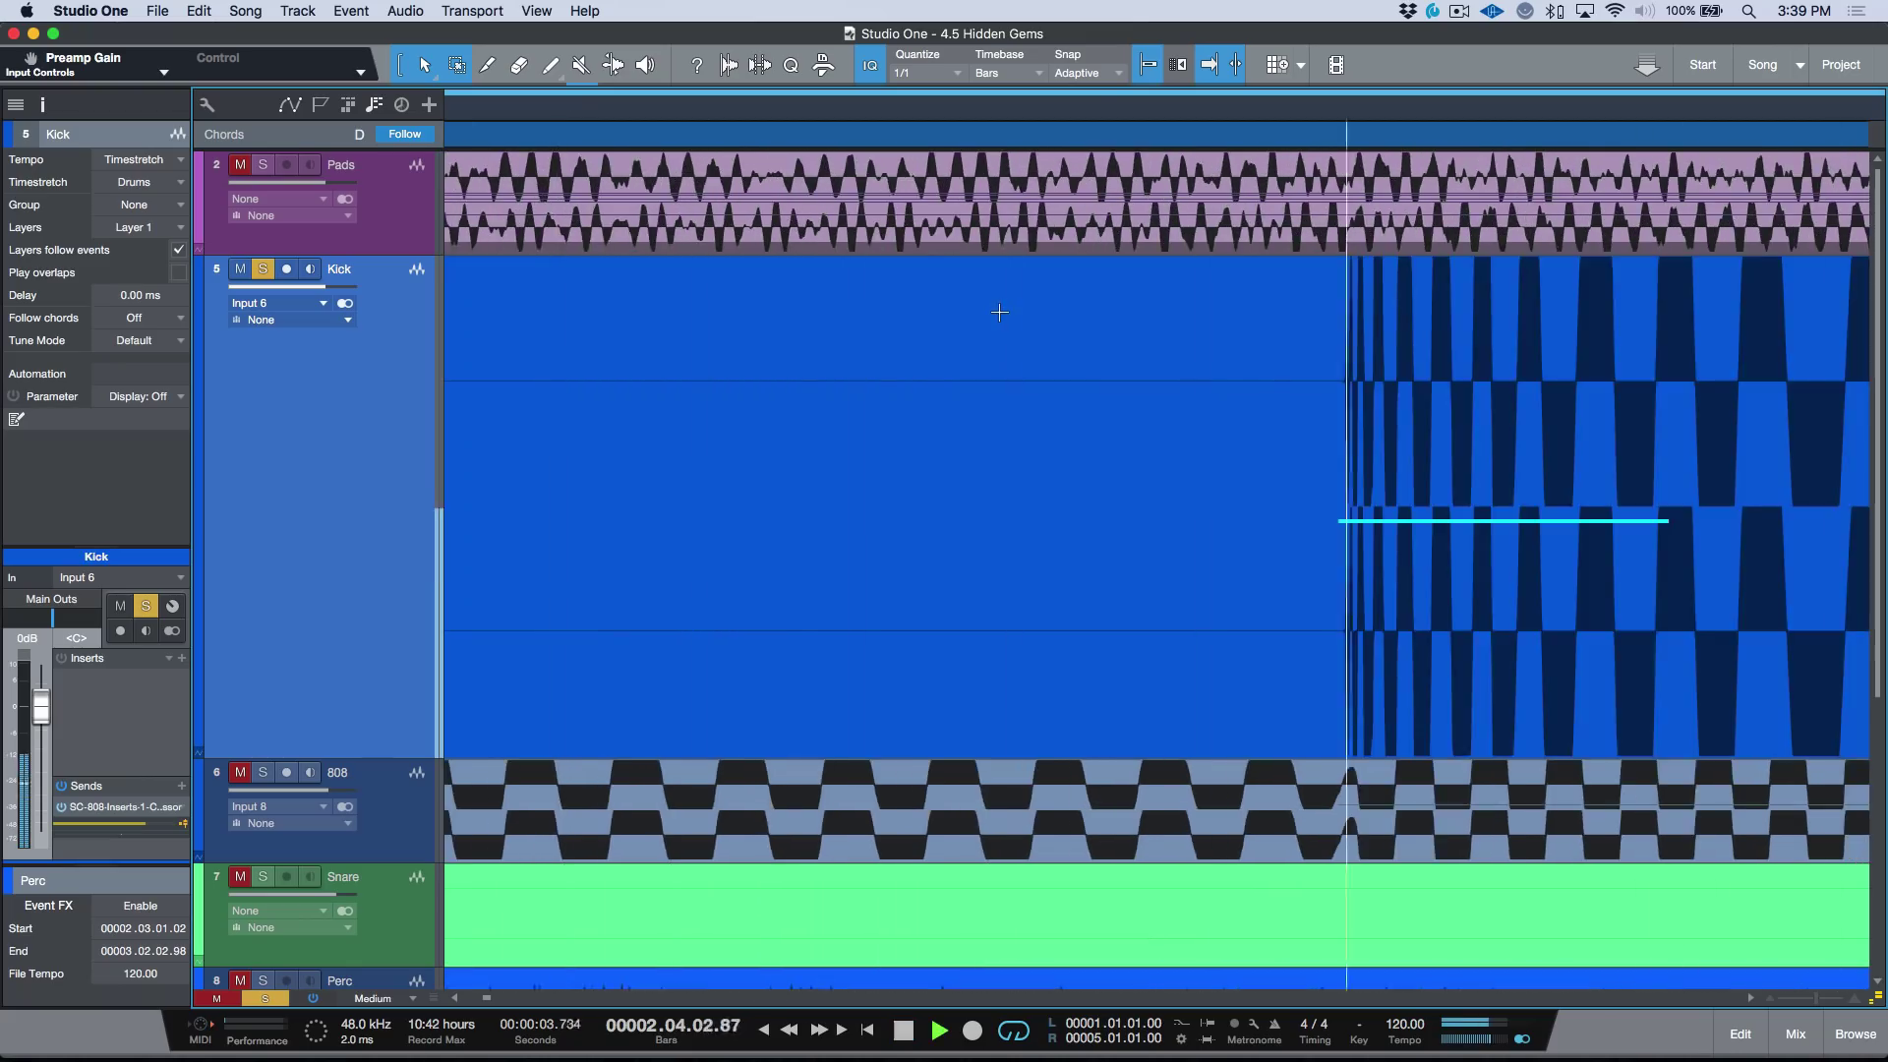
key(space)
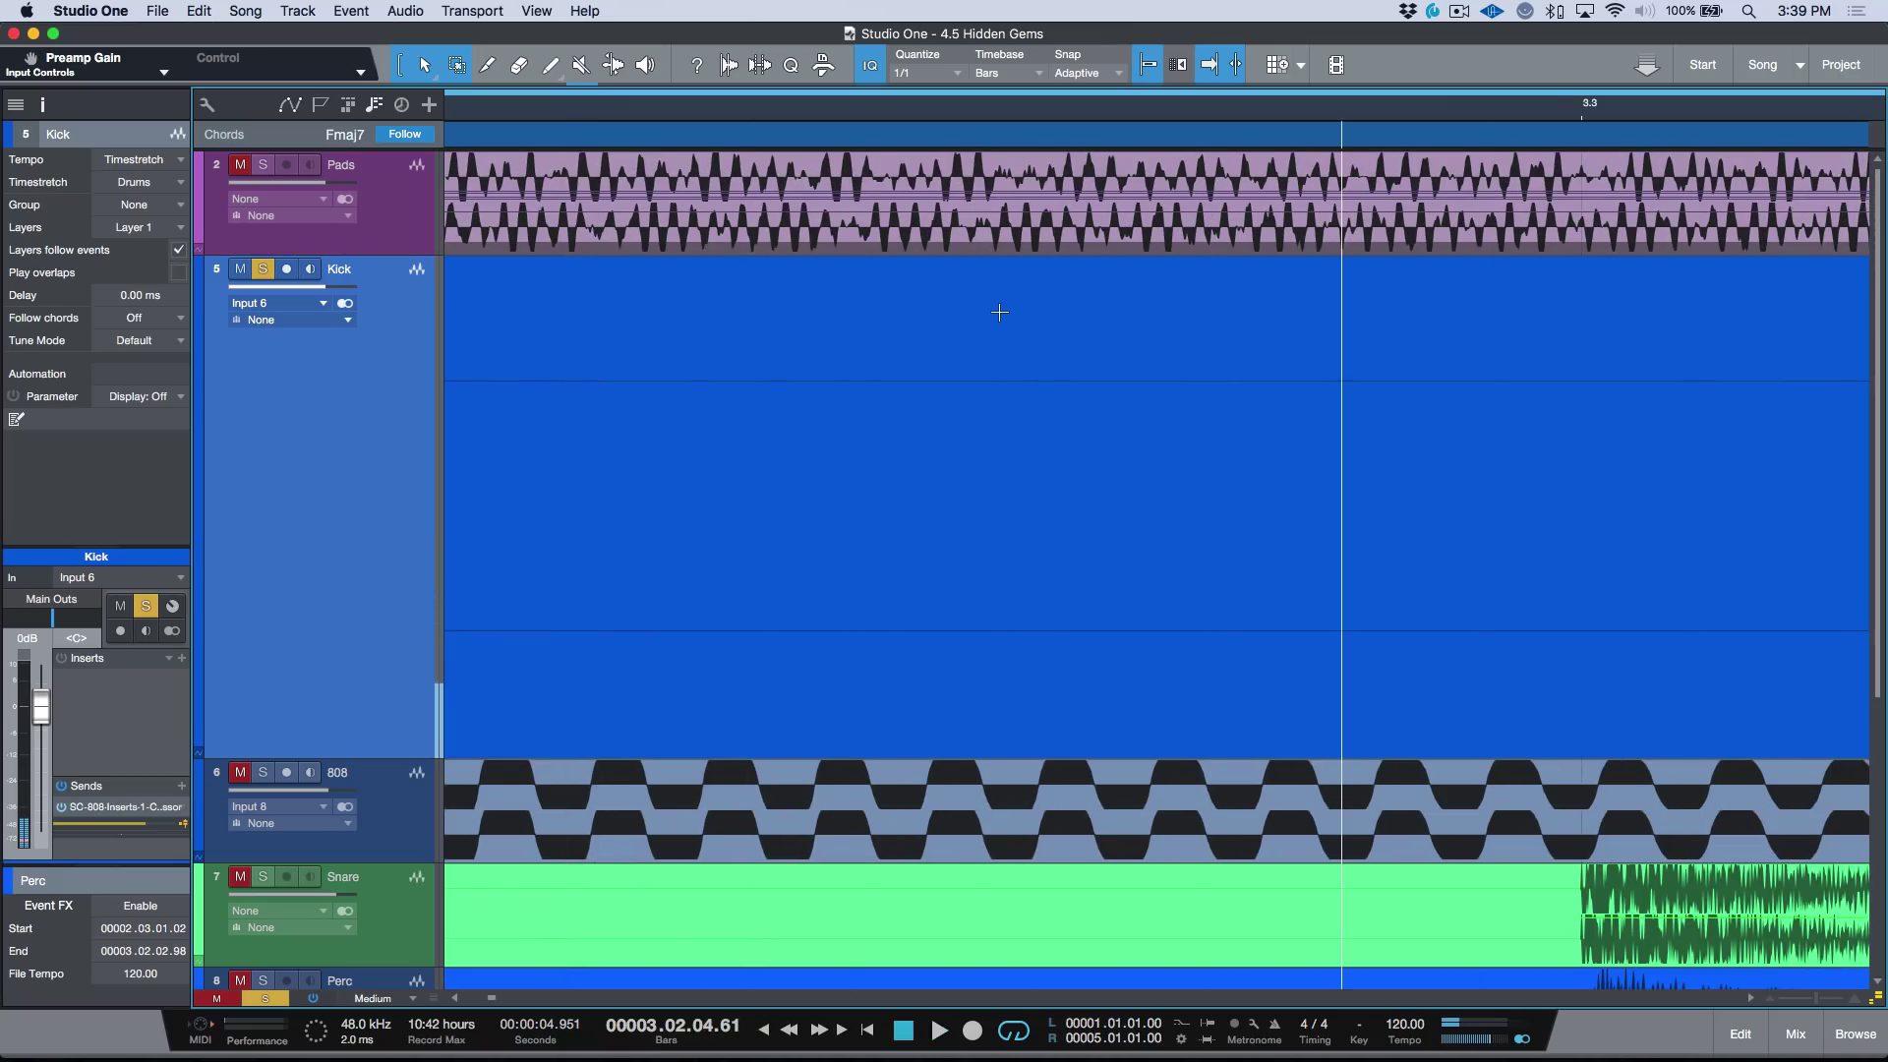
key(KP_0)
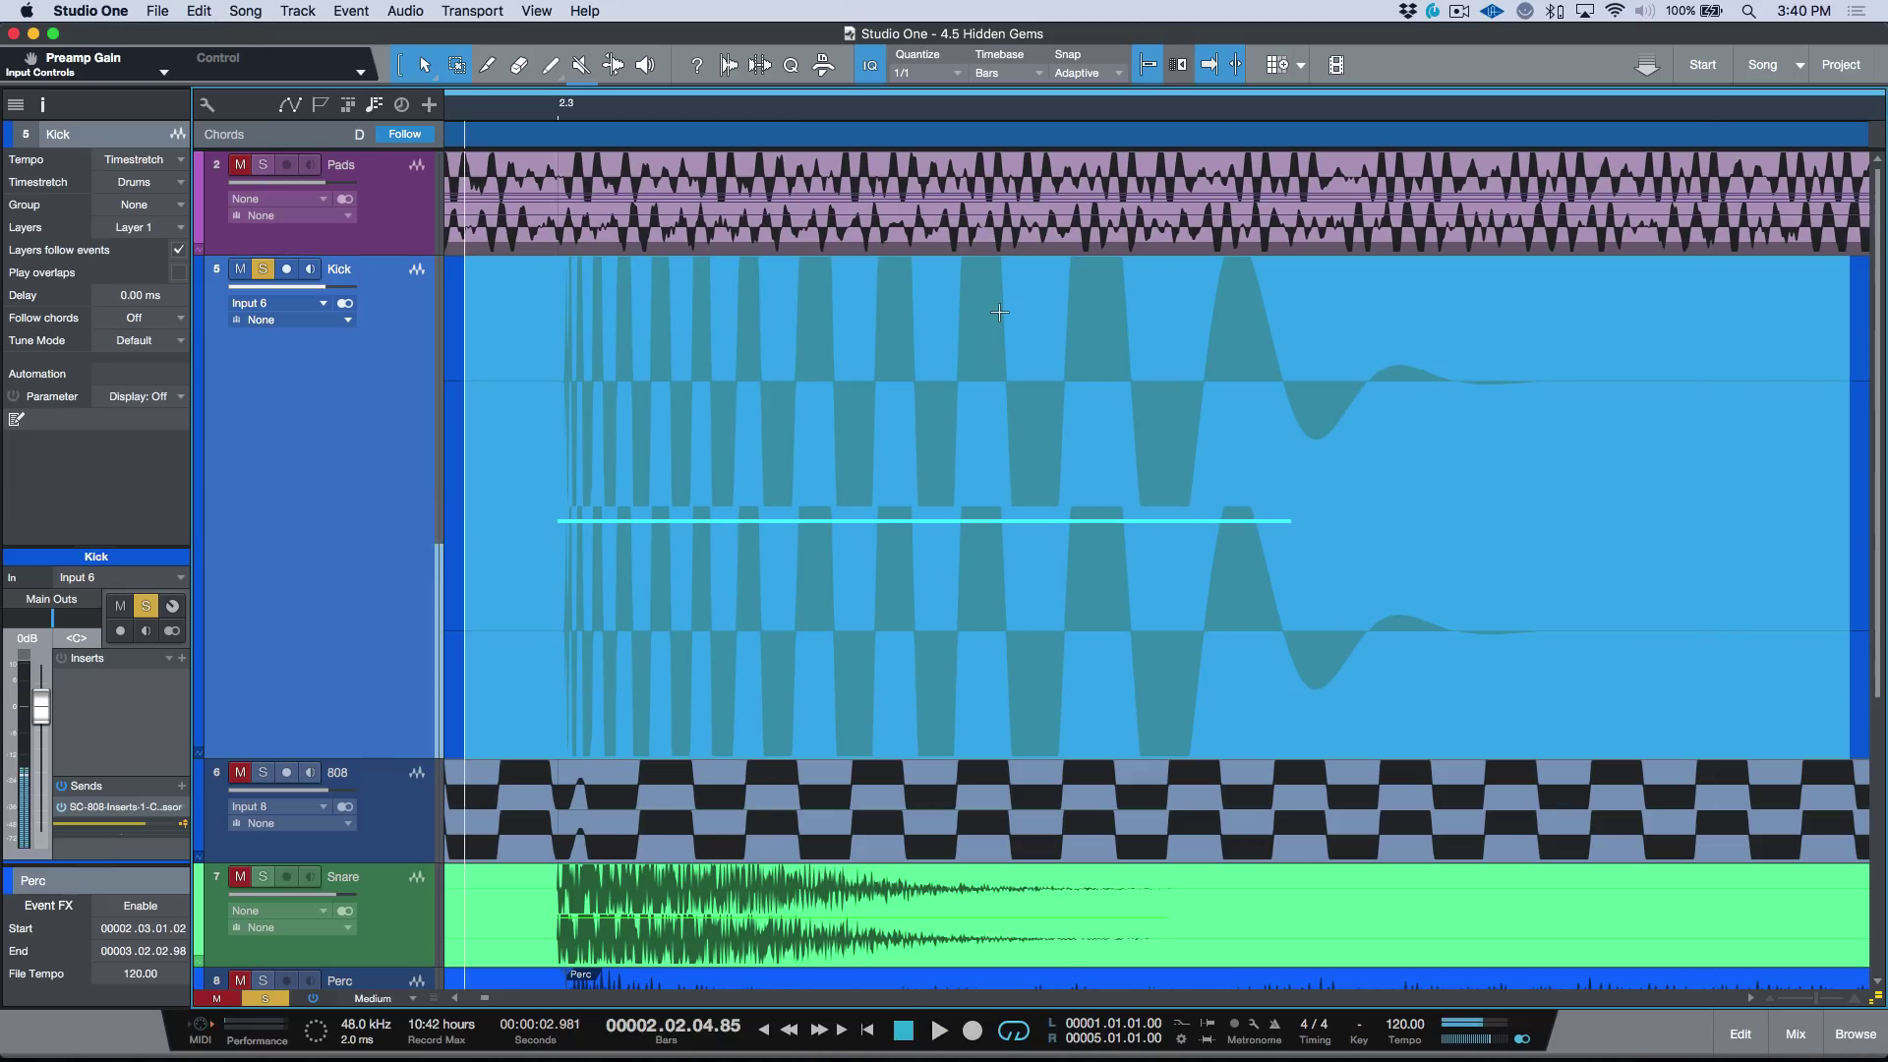
key(z)
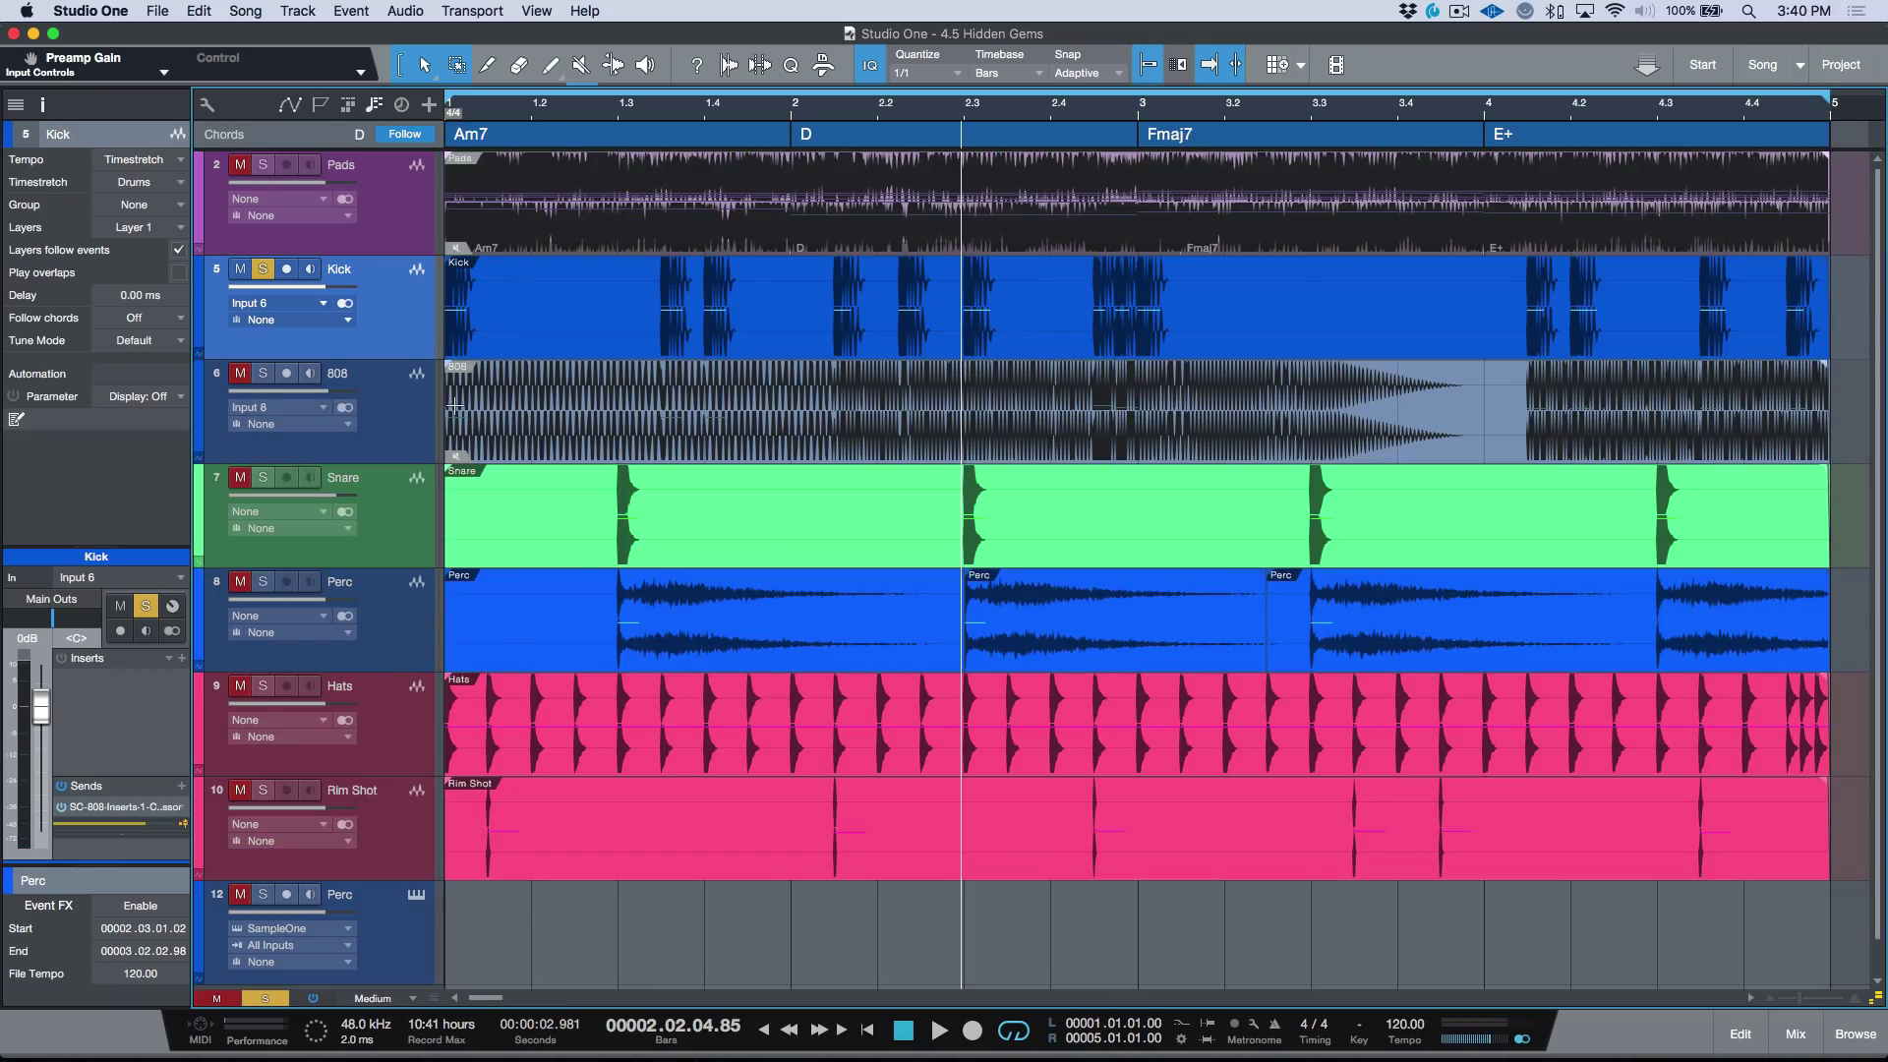
Examine the Plug-In Menu choices in the advanced Console preferences and close the preferences with Advanced kept
key(super+comma)
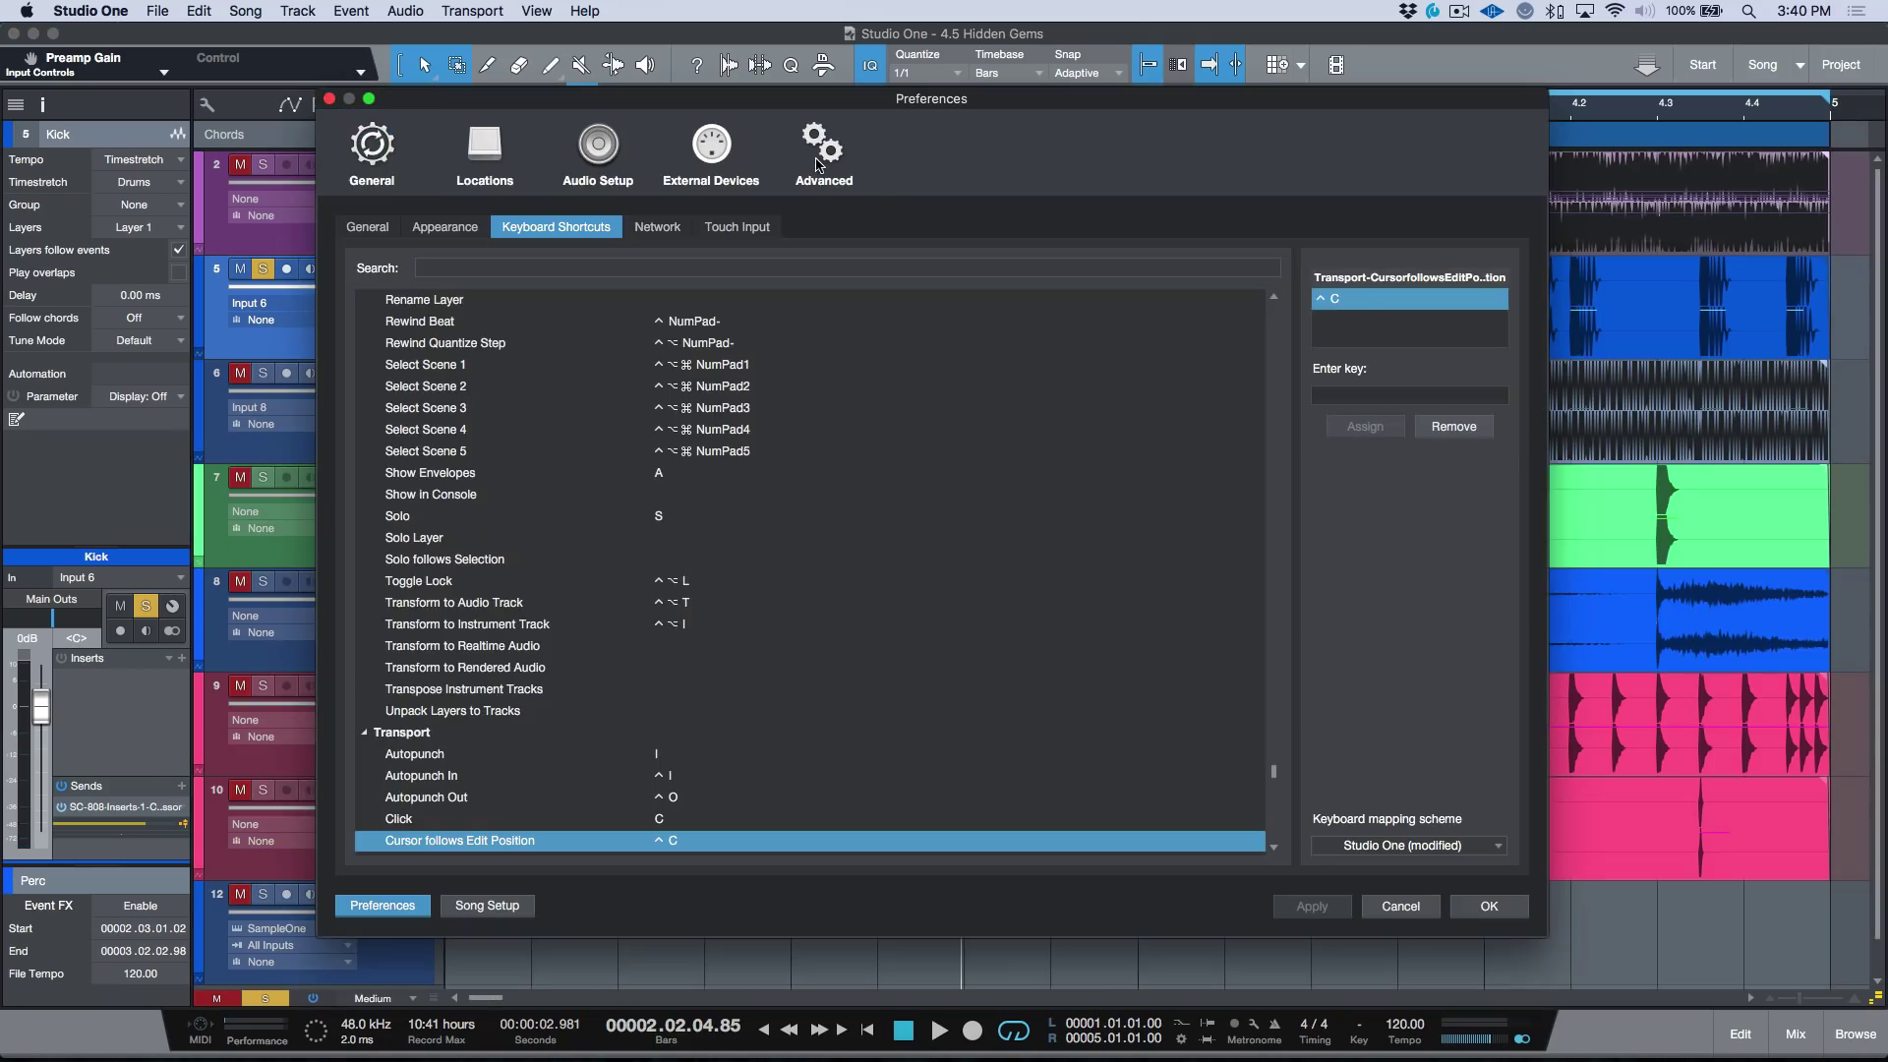
click(816, 164)
click(619, 230)
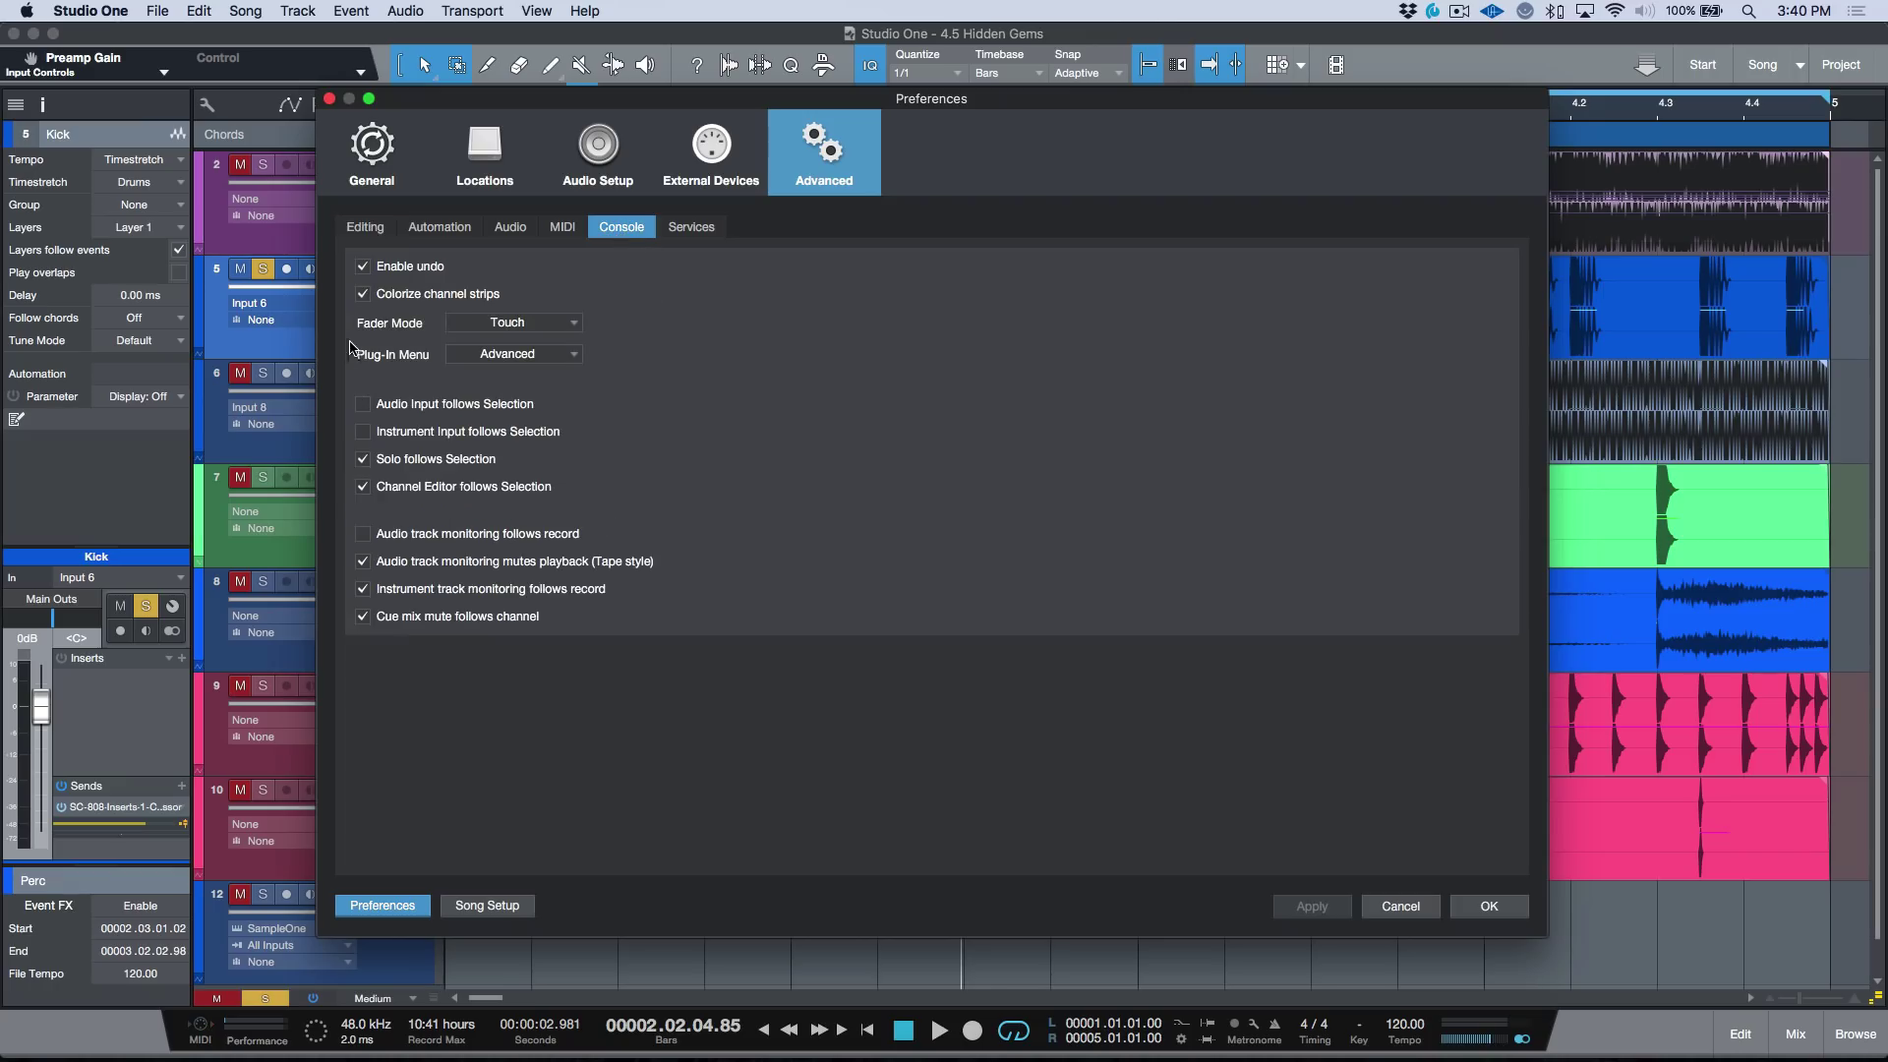
click(514, 354)
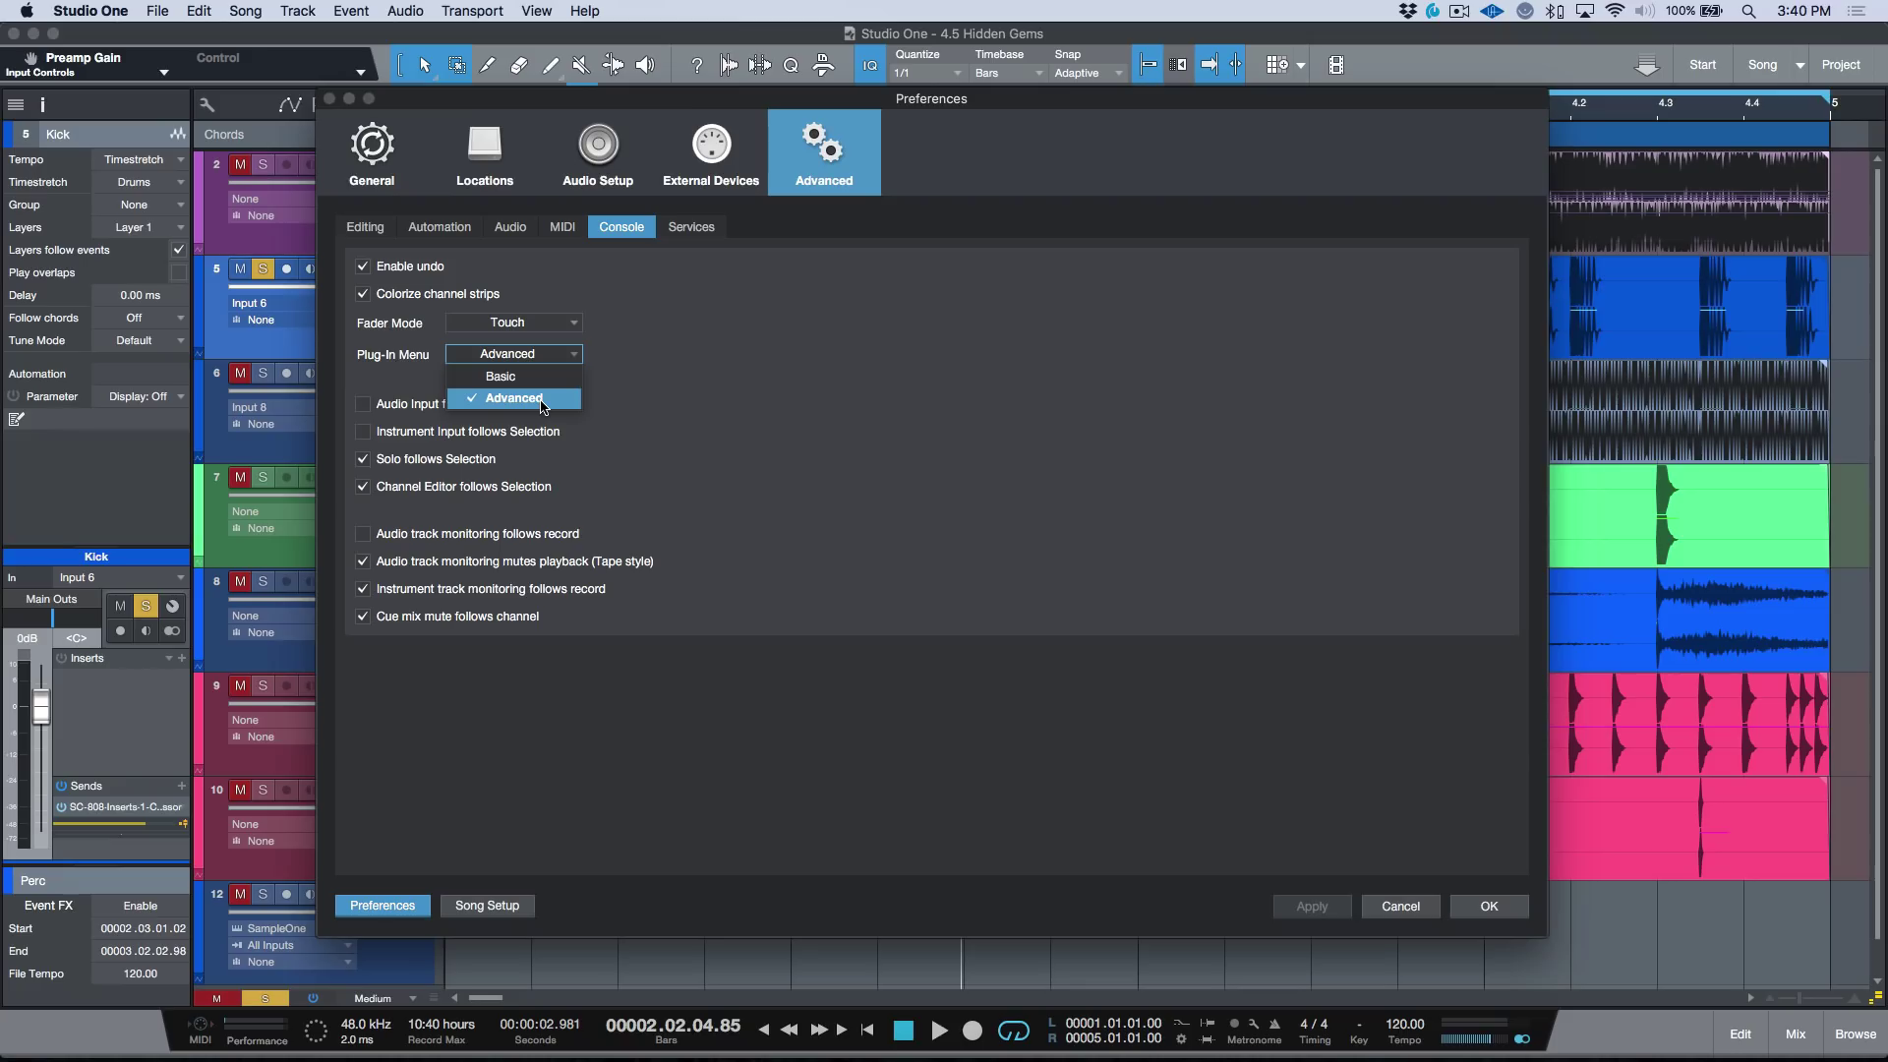
click(1023, 470)
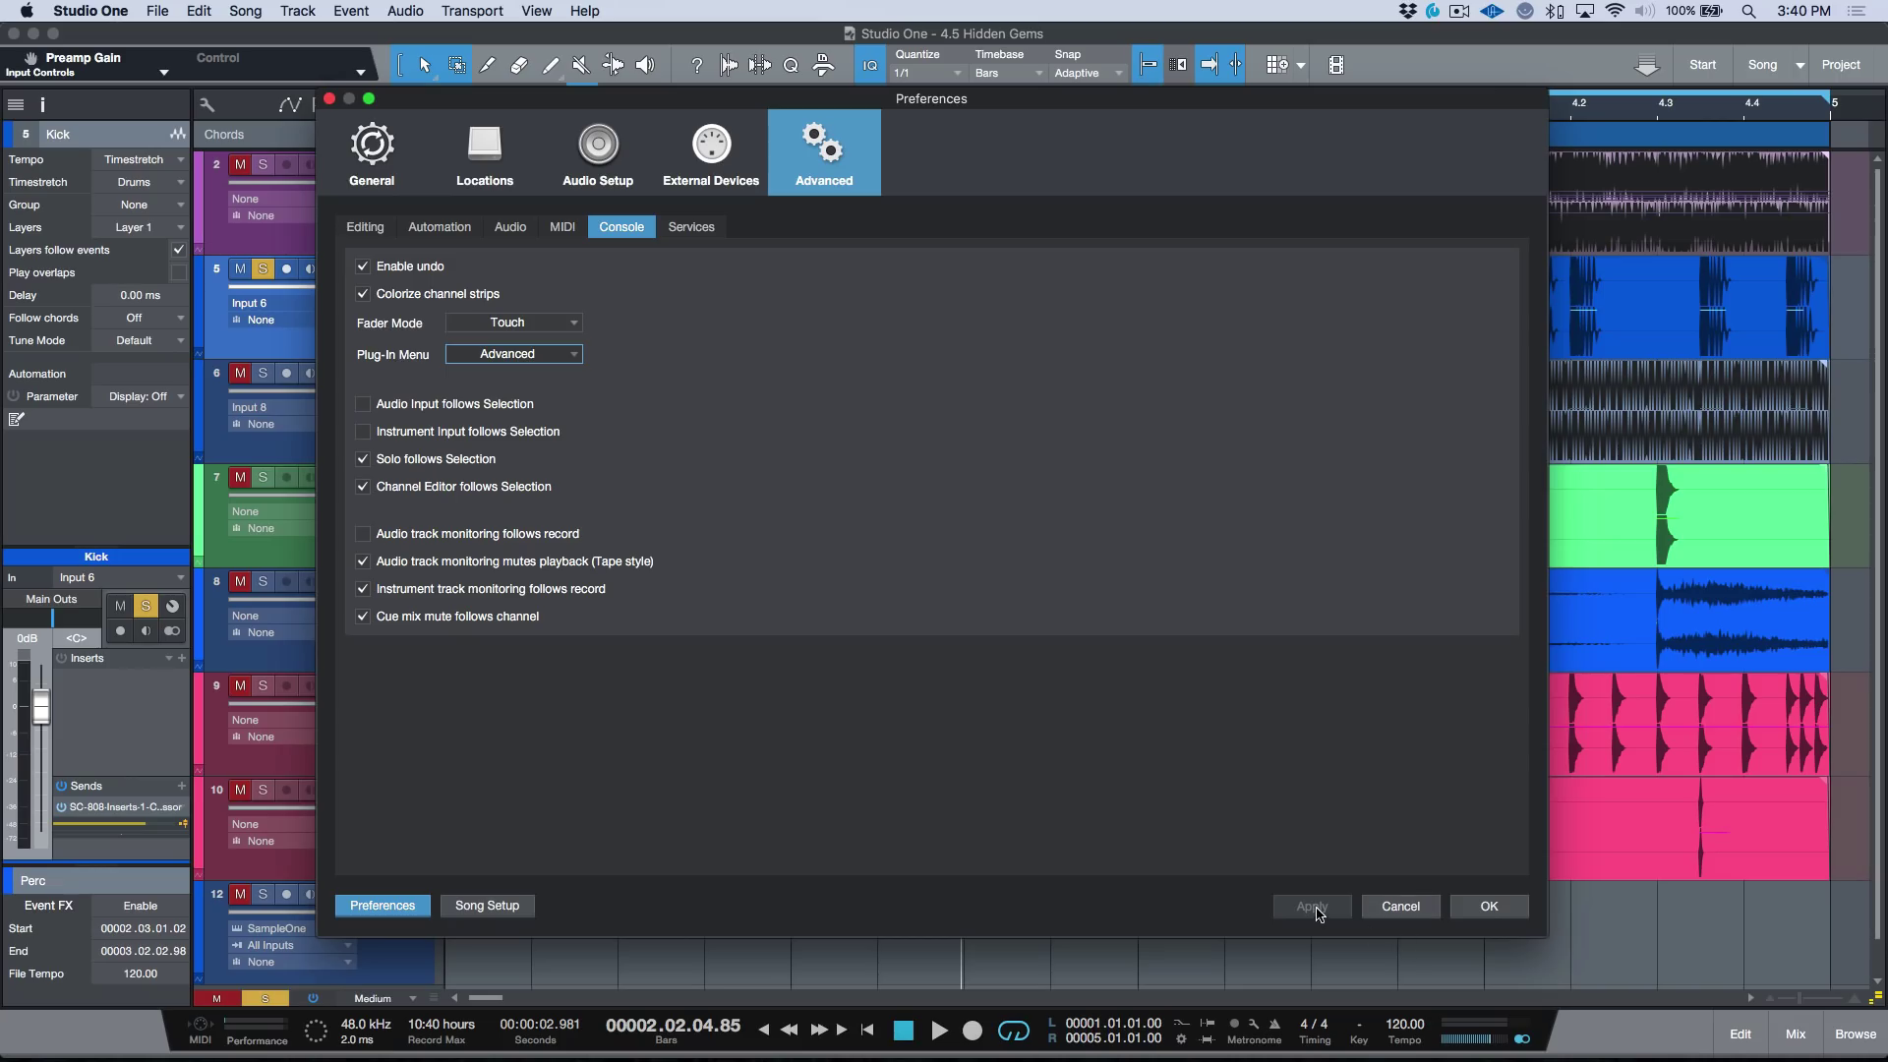
click(1486, 907)
Show the console and examine the Snare channel's insert effects list sorted by vendor
click(419, 529)
key(F3)
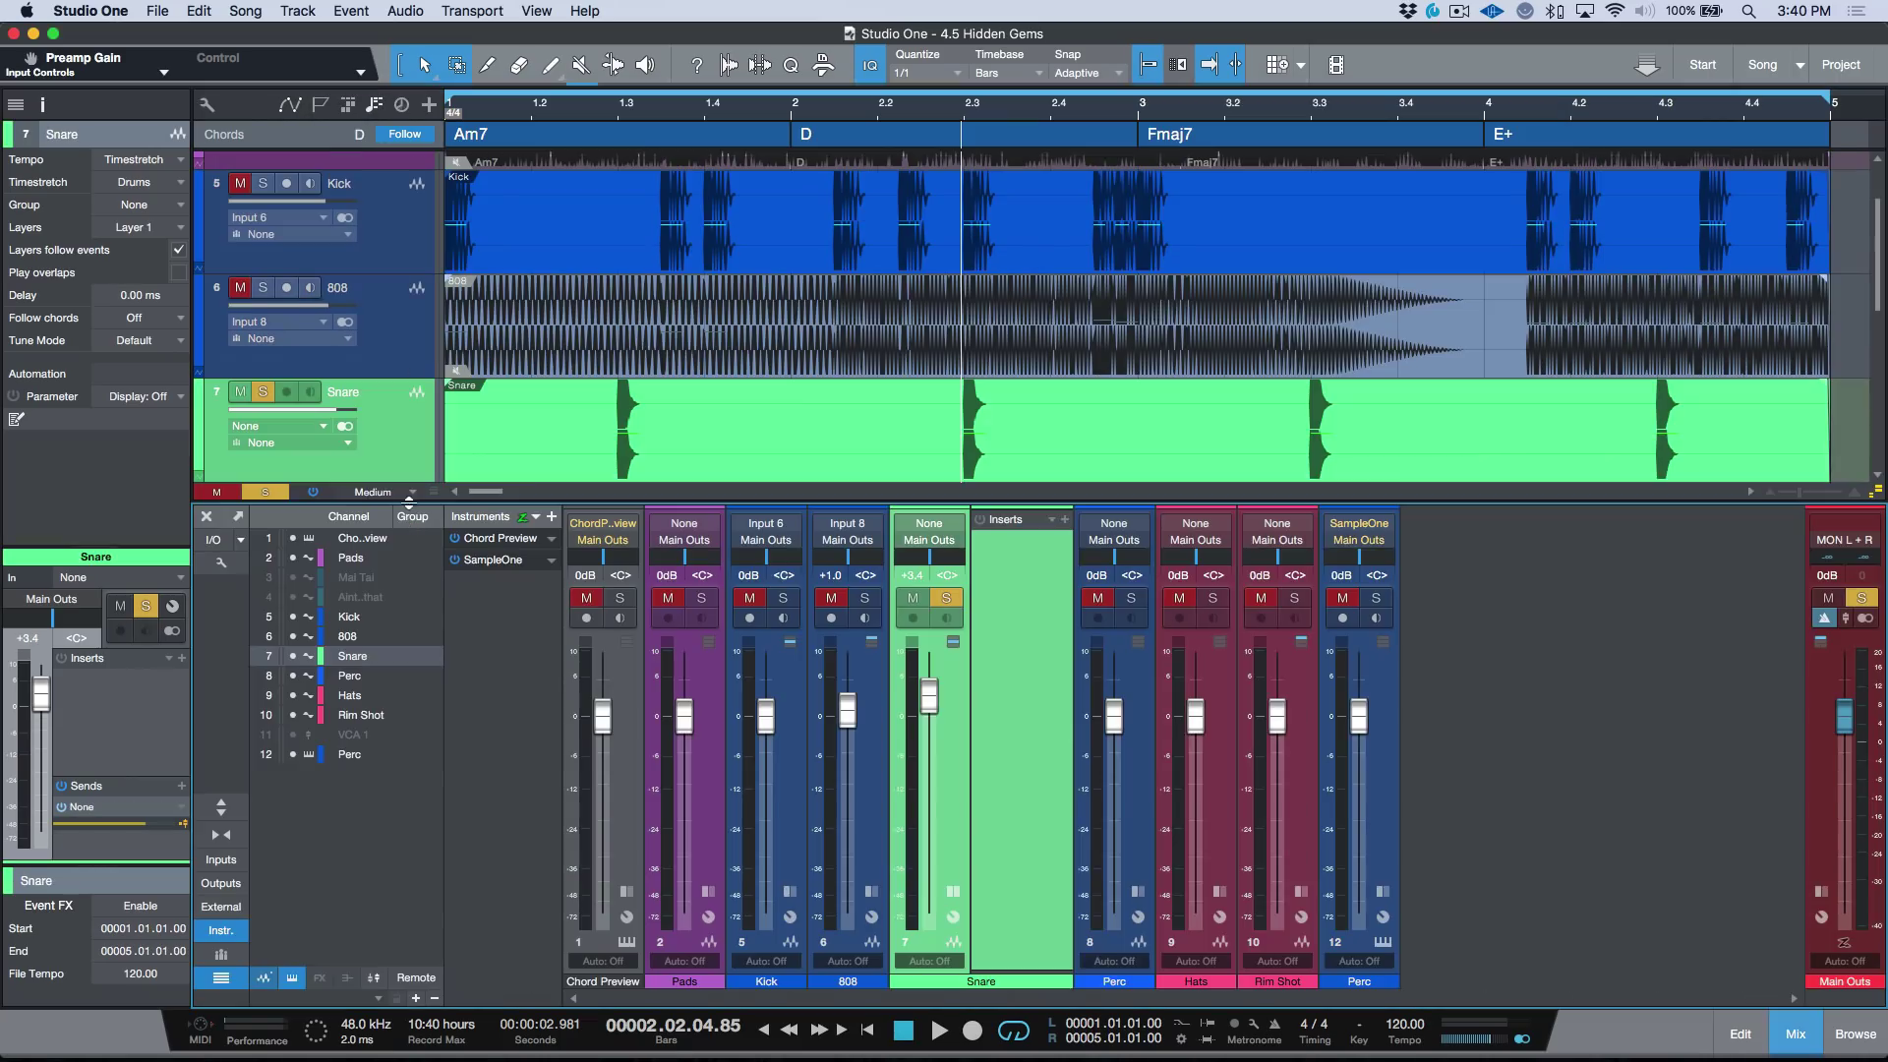
click(1065, 522)
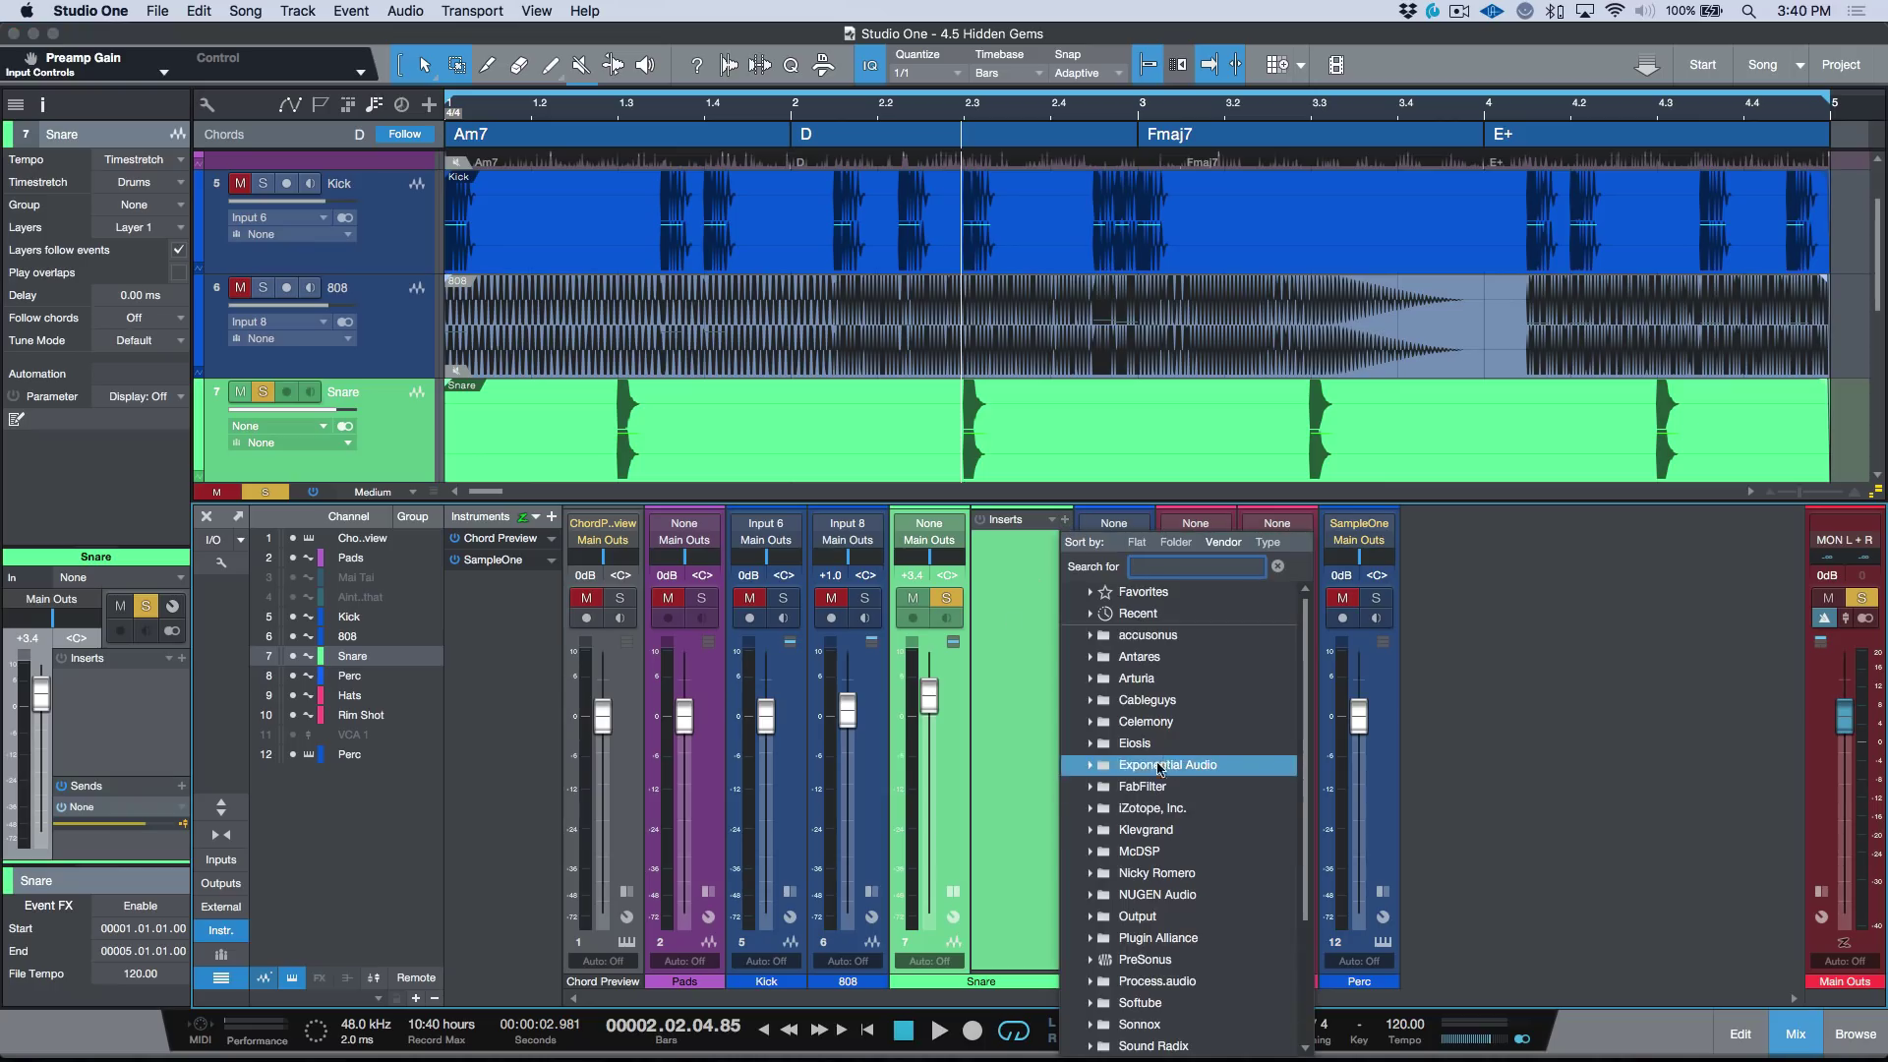
click(1165, 795)
click(1223, 543)
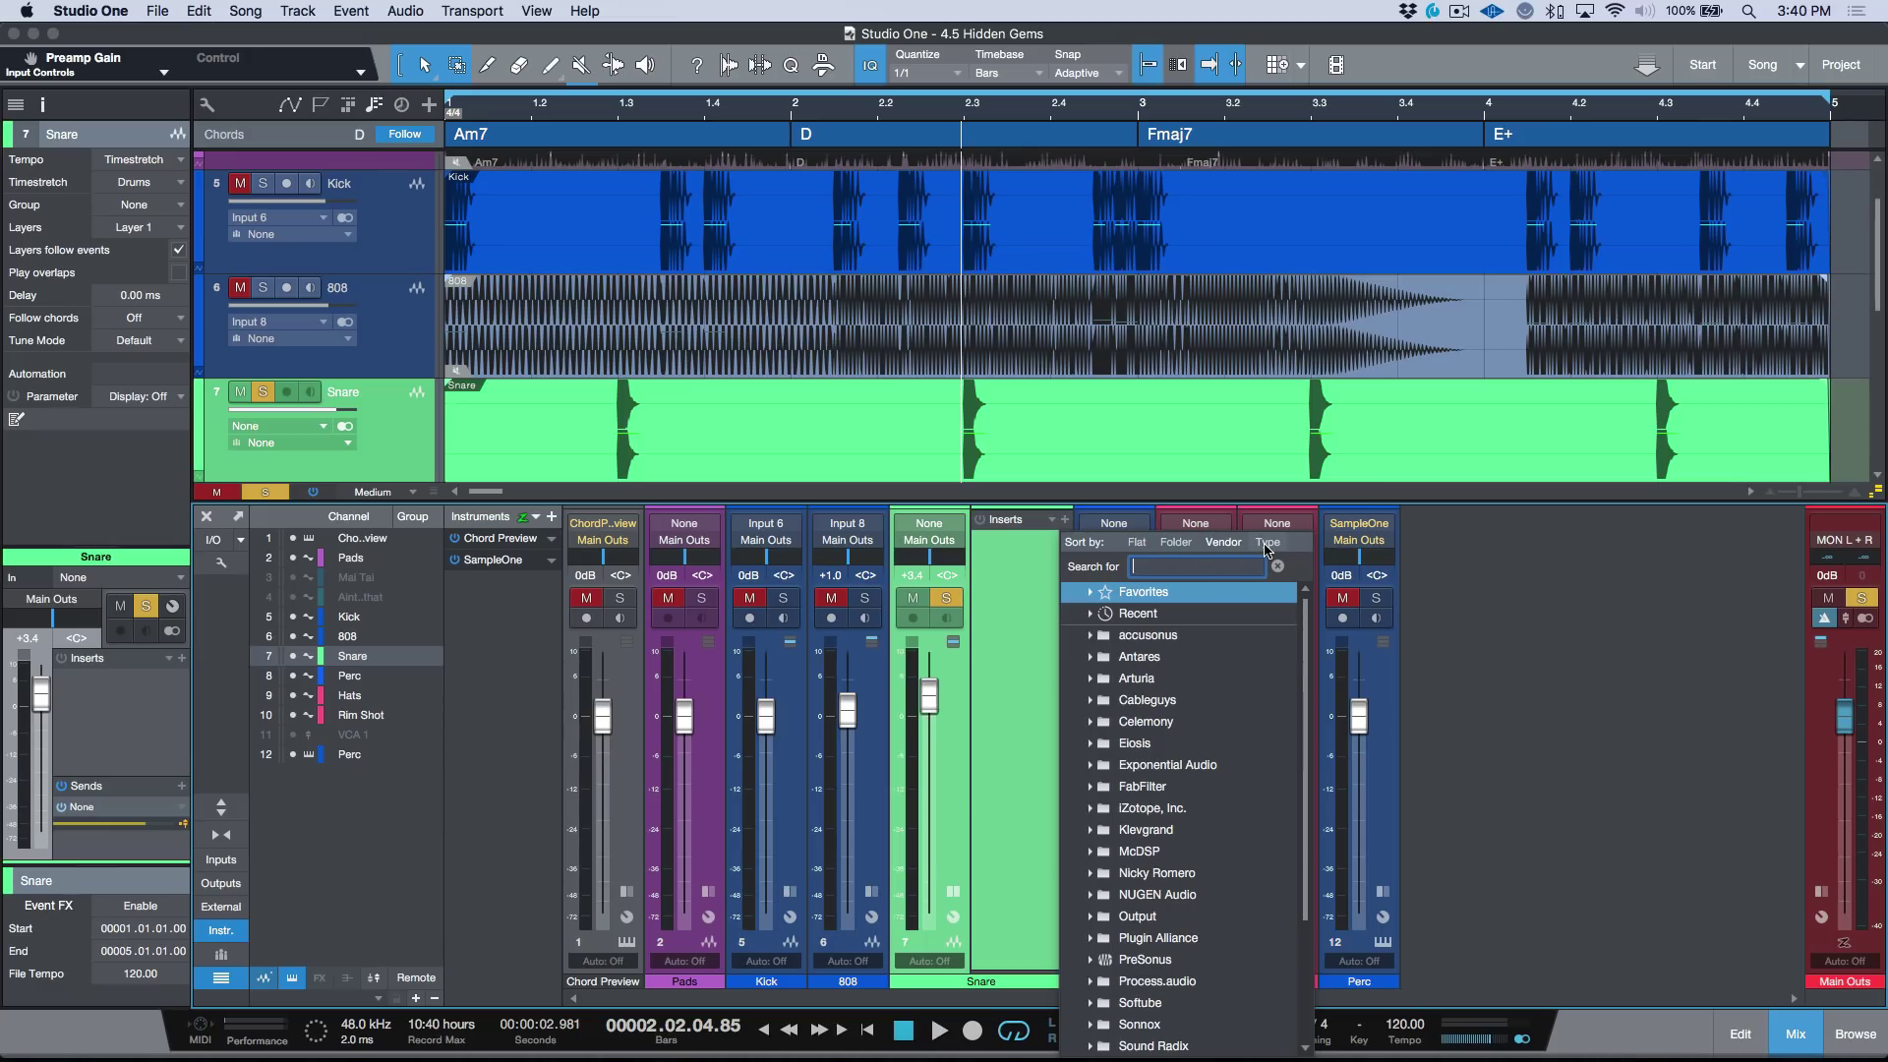
click(1511, 618)
Set the console's Plug-In Menu preference to Basic
key(super+comma)
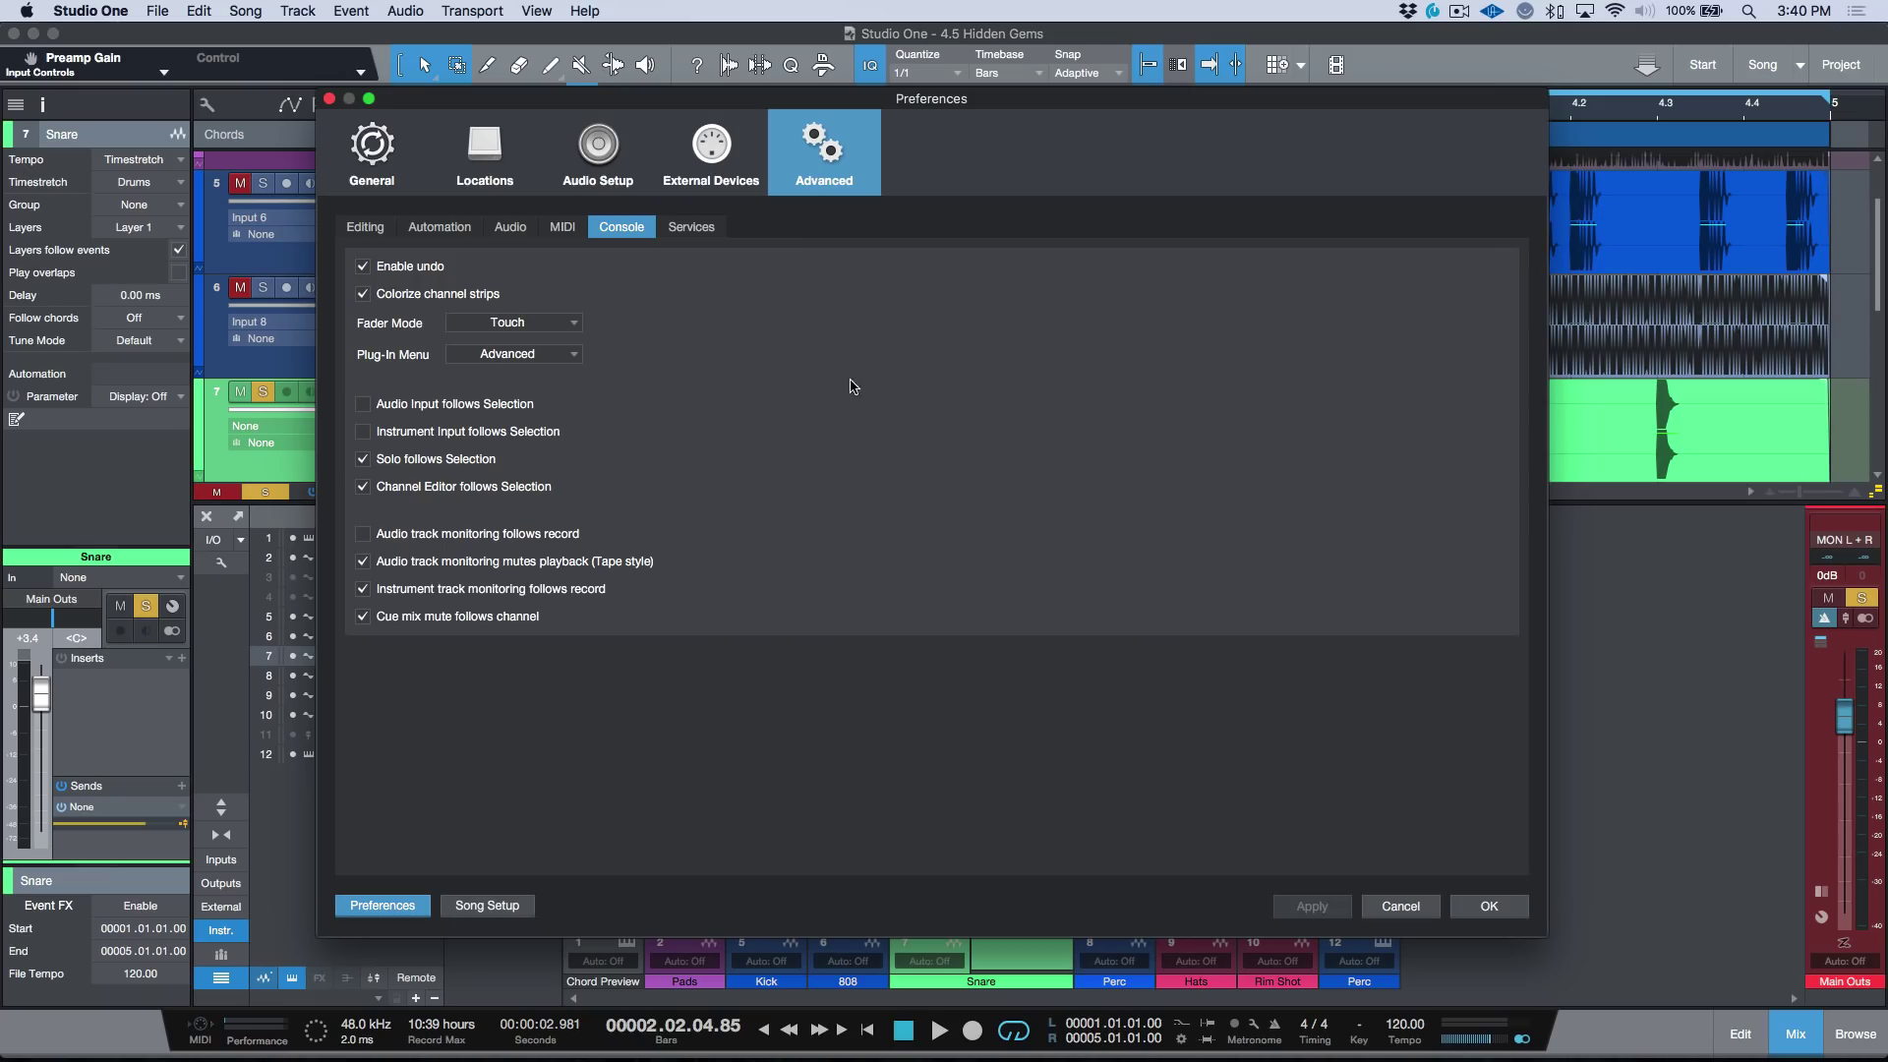
click(528, 353)
click(524, 377)
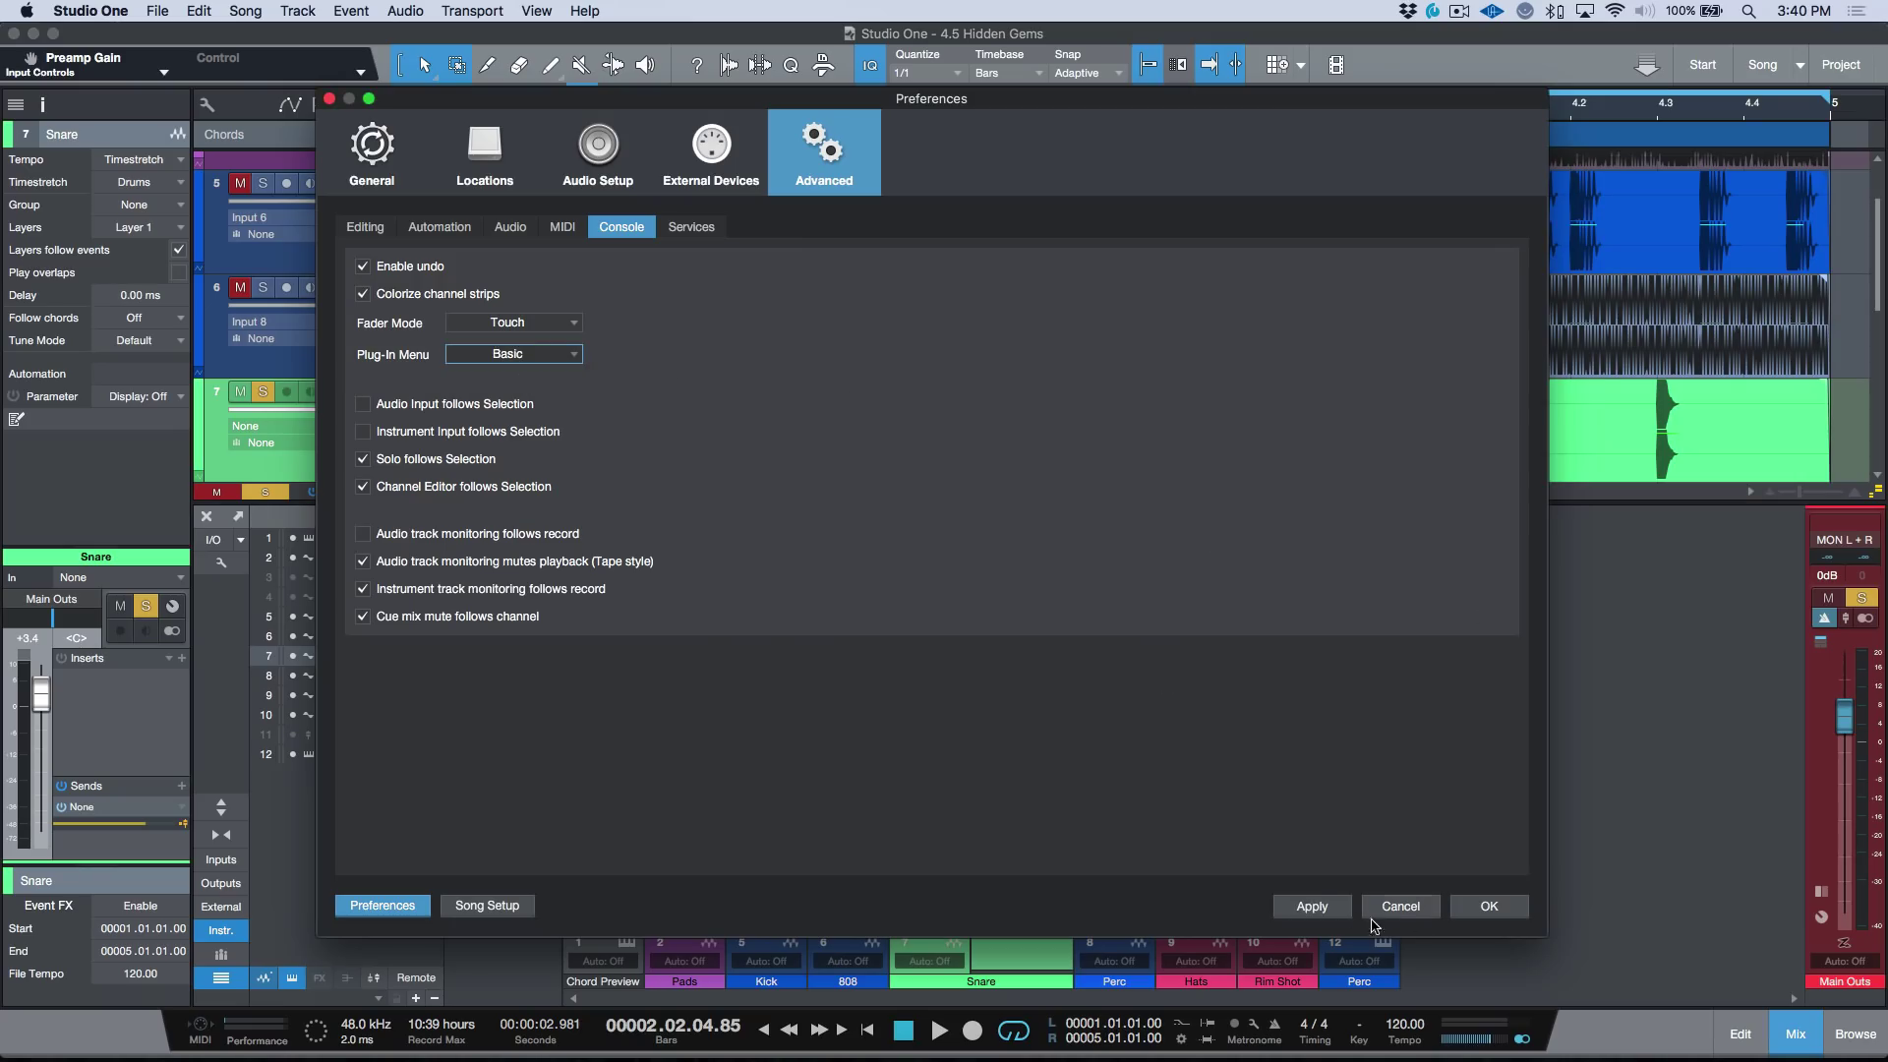
click(1474, 905)
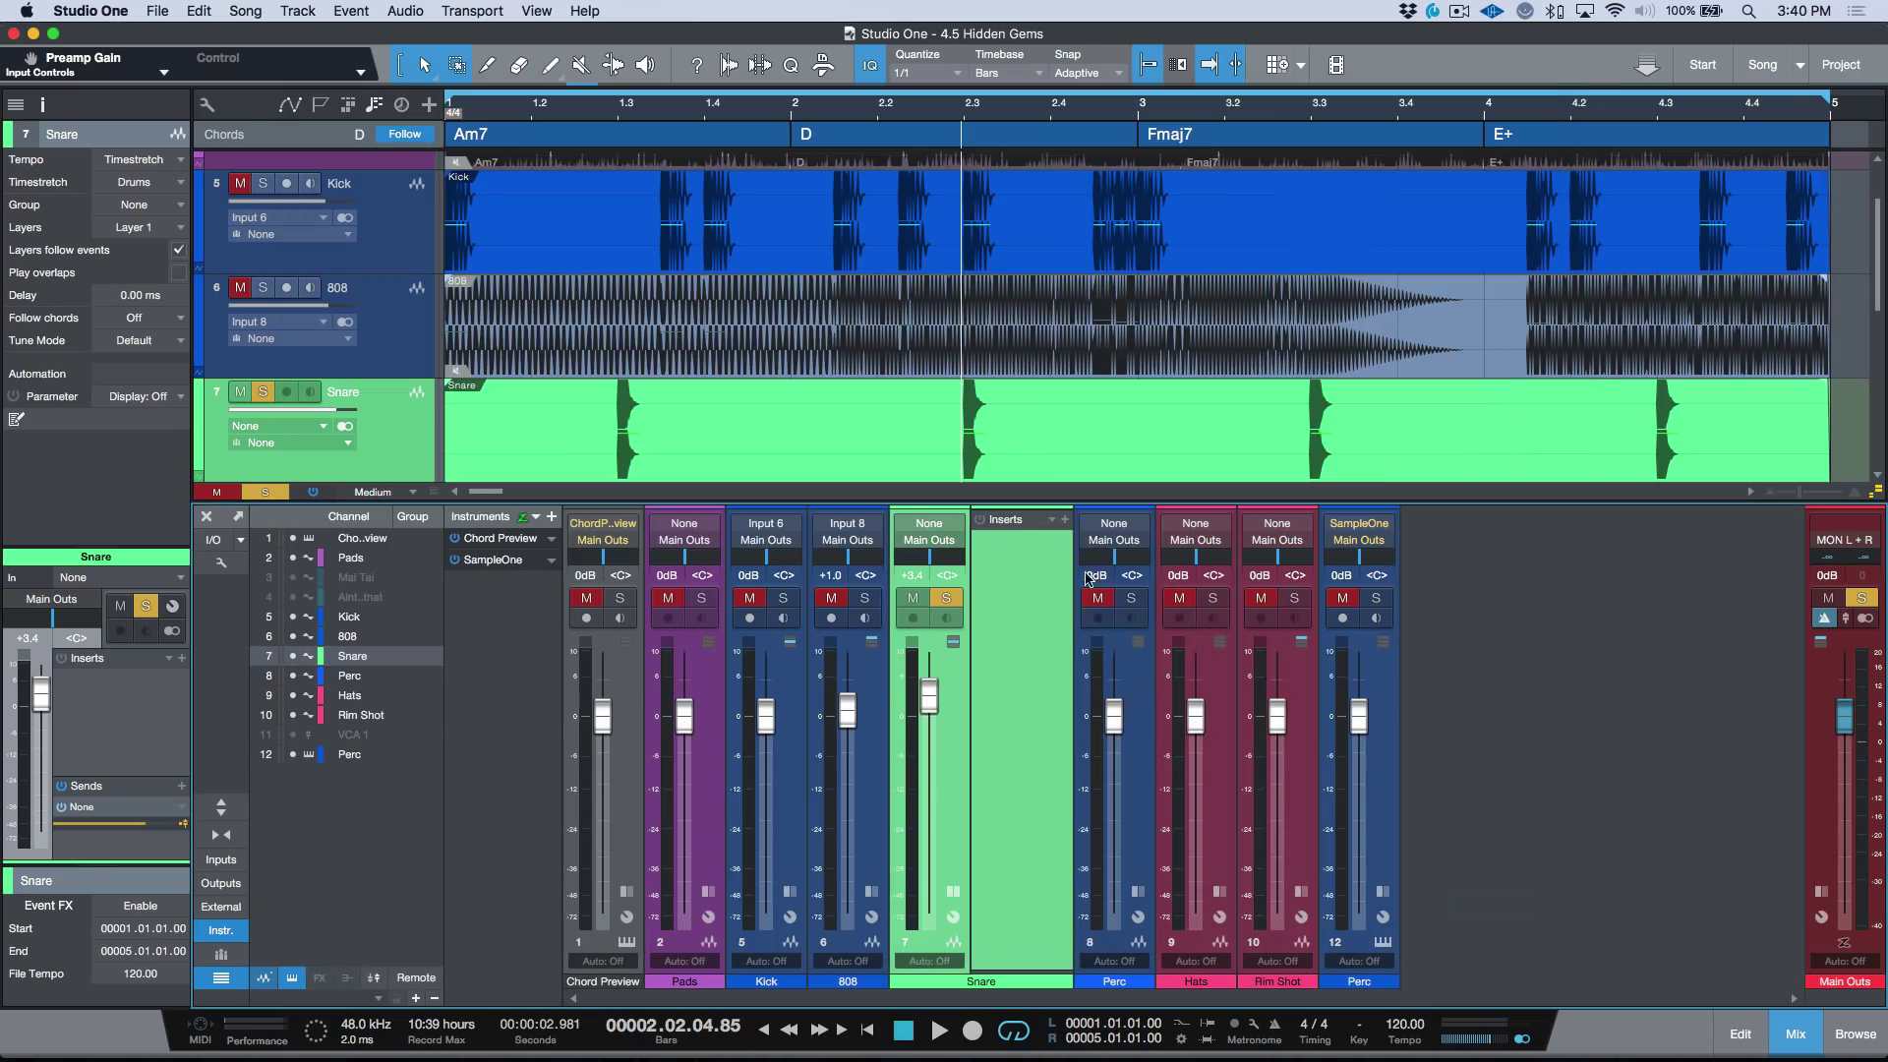
Examine the plug-in folders, such as Dynamics, in the Snare channel's basic insert list and close it
click(1070, 523)
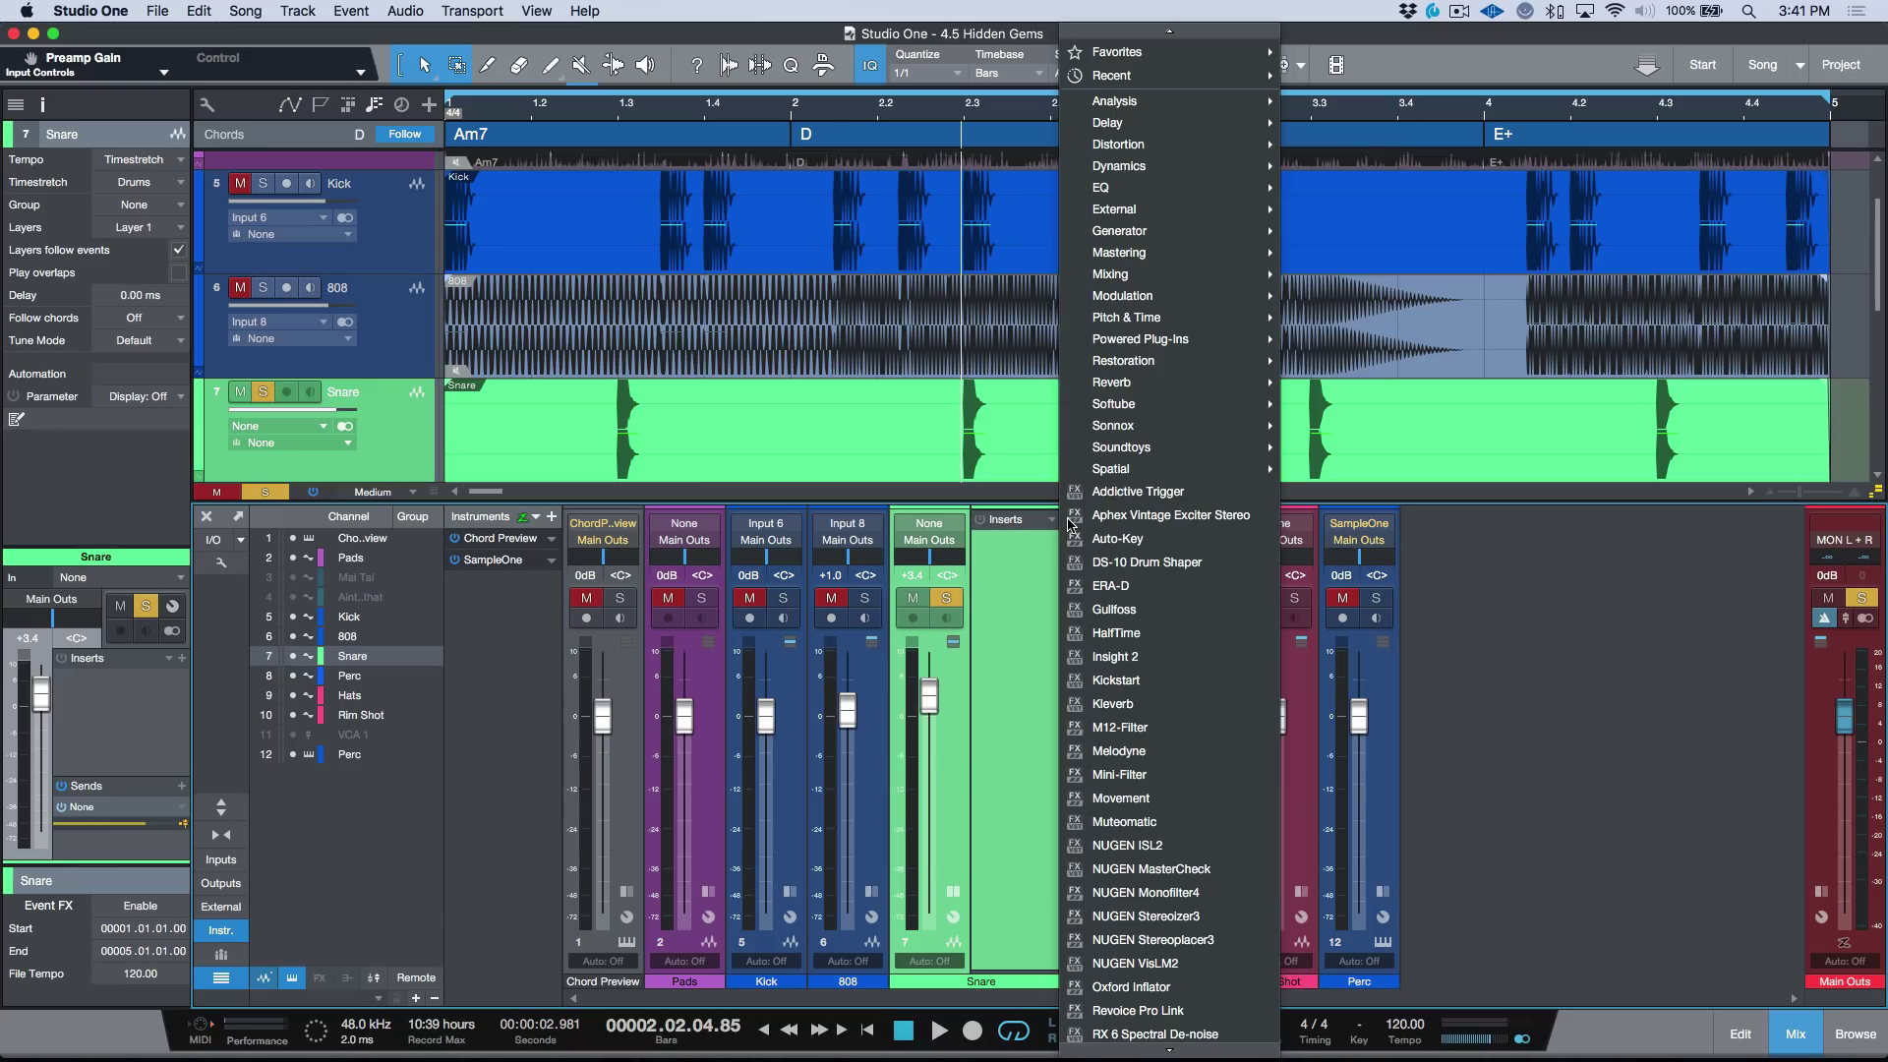
mouse_move(1255, 115)
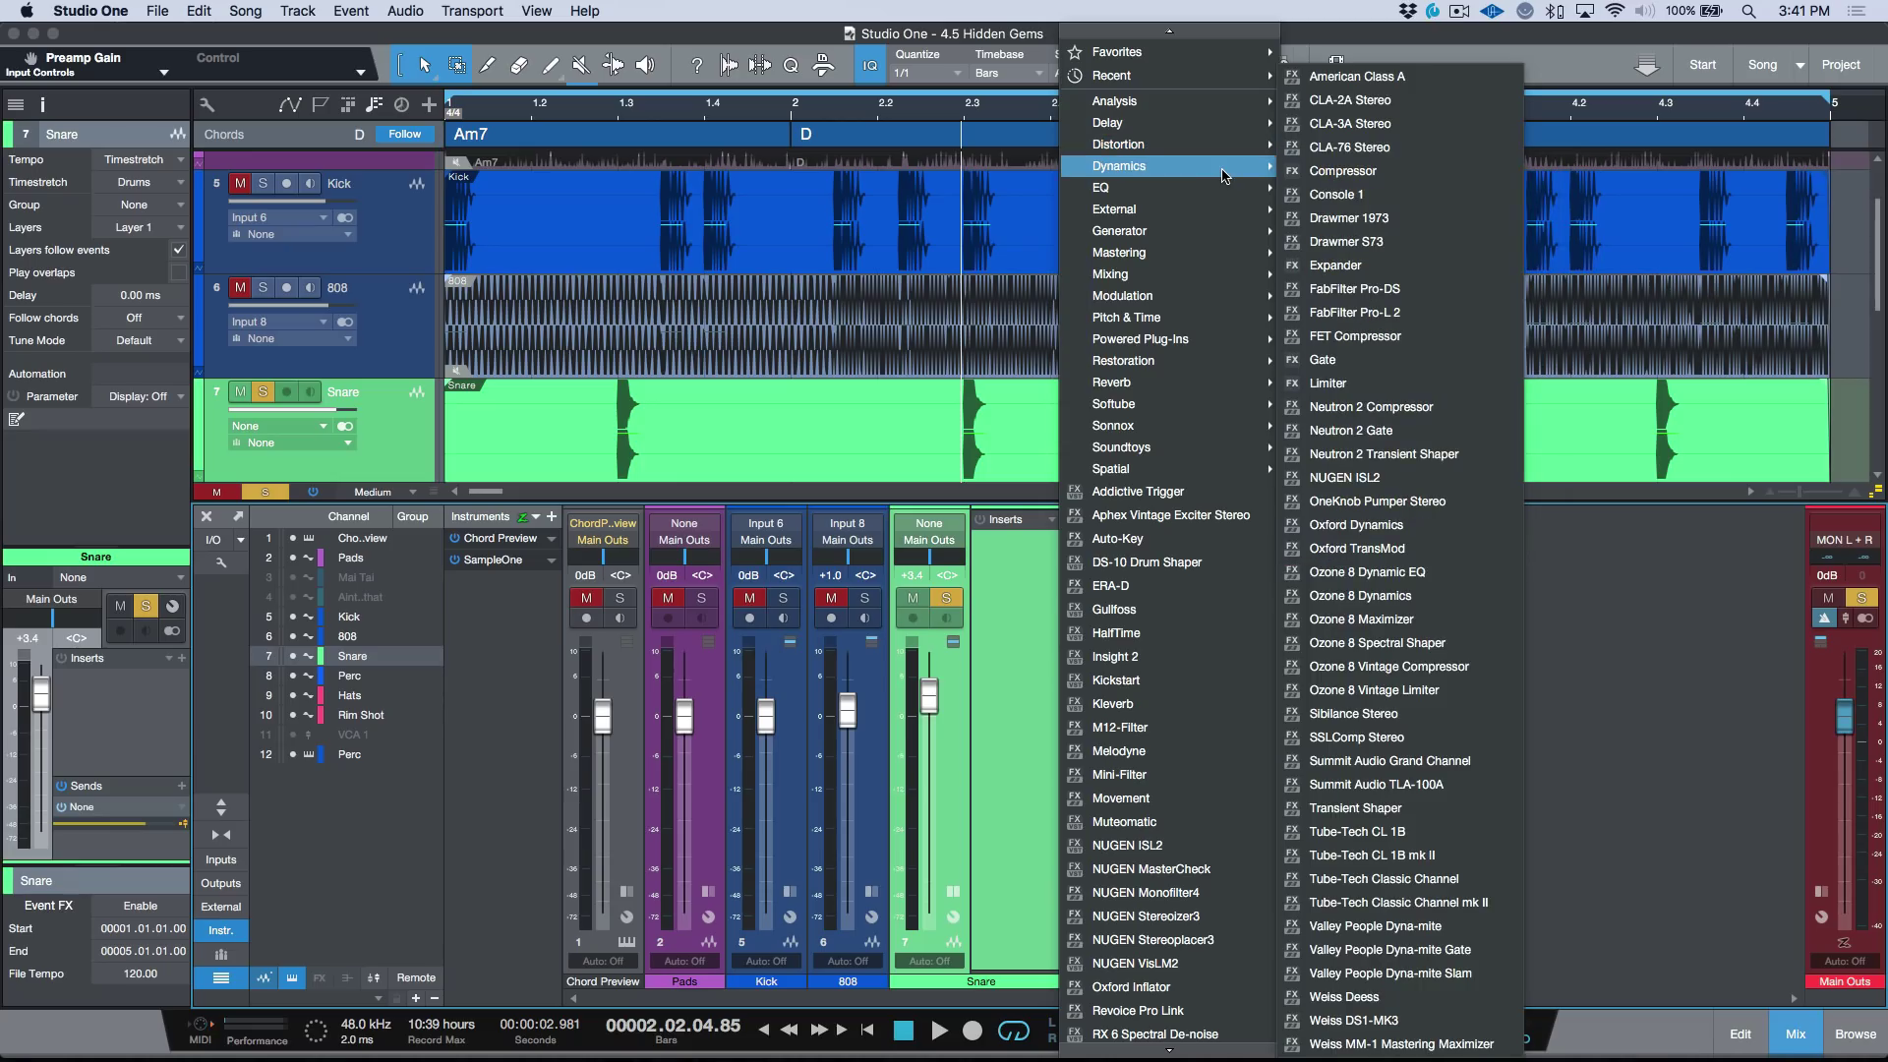
mouse_move(1213, 216)
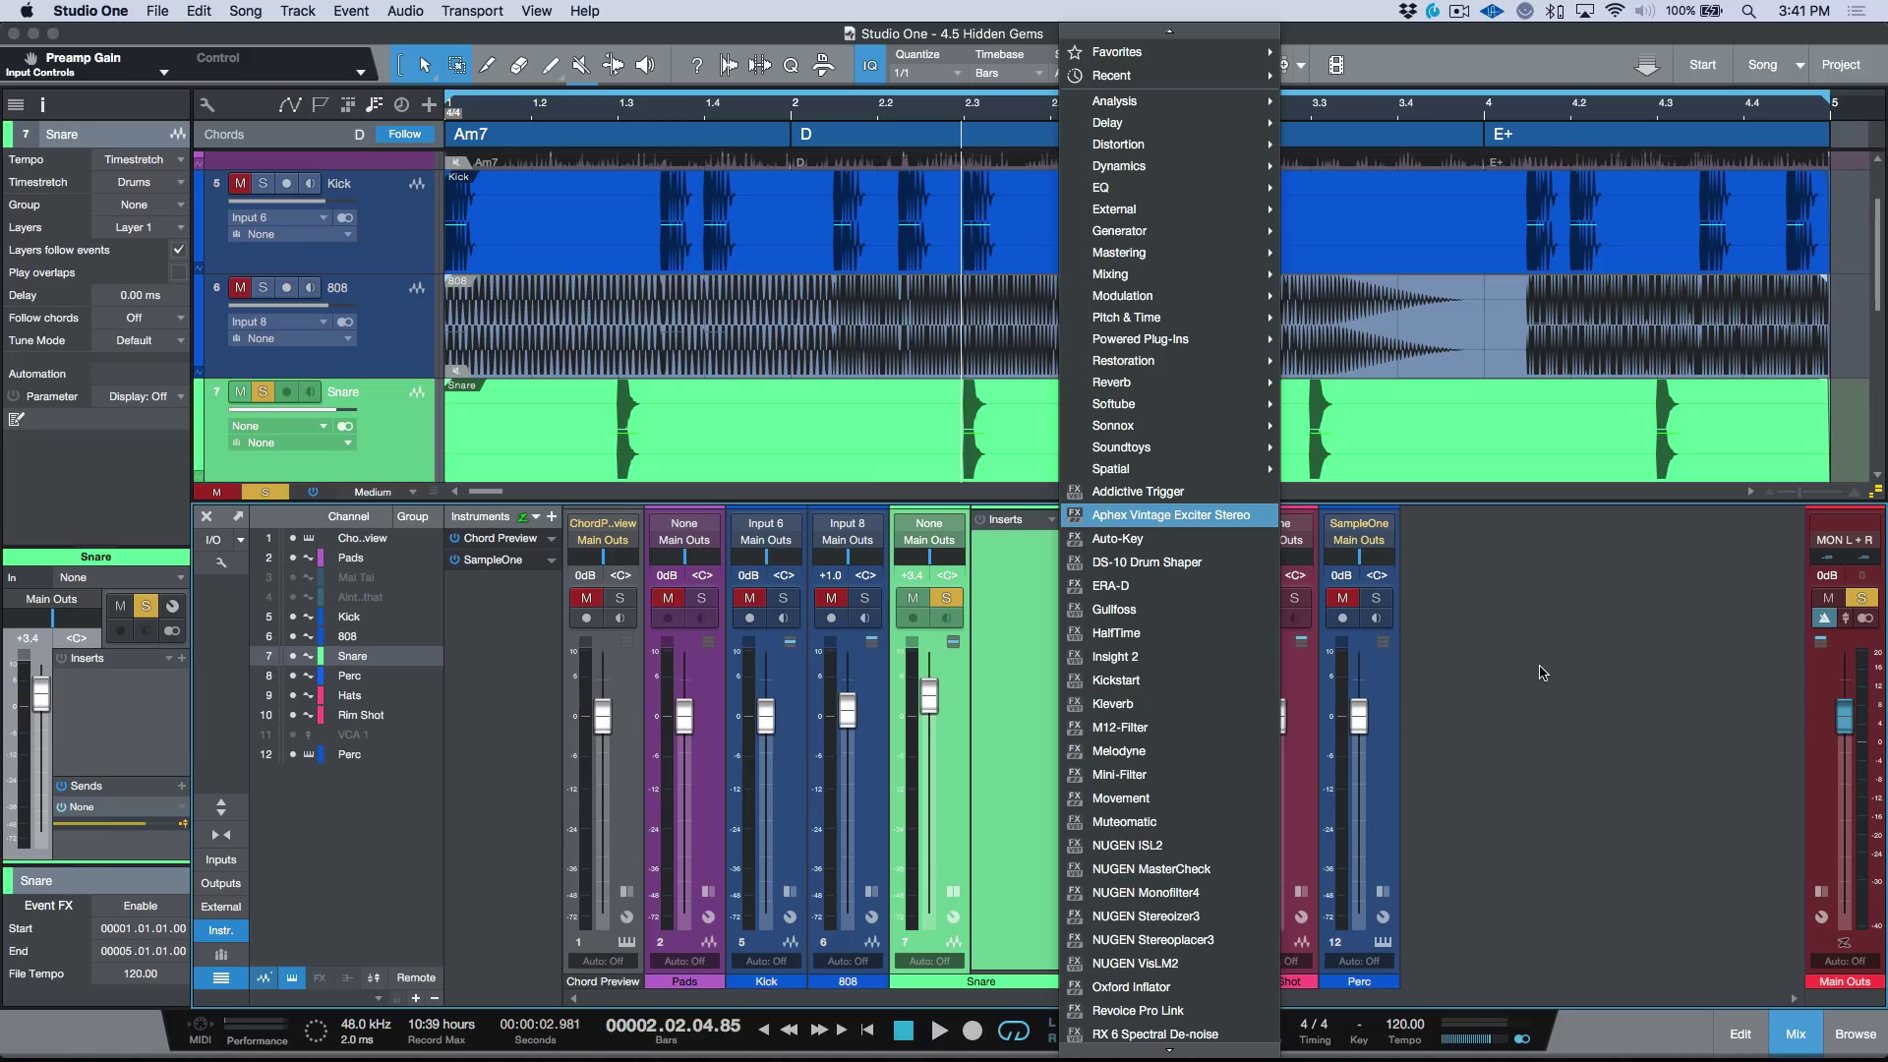
click(1859, 1036)
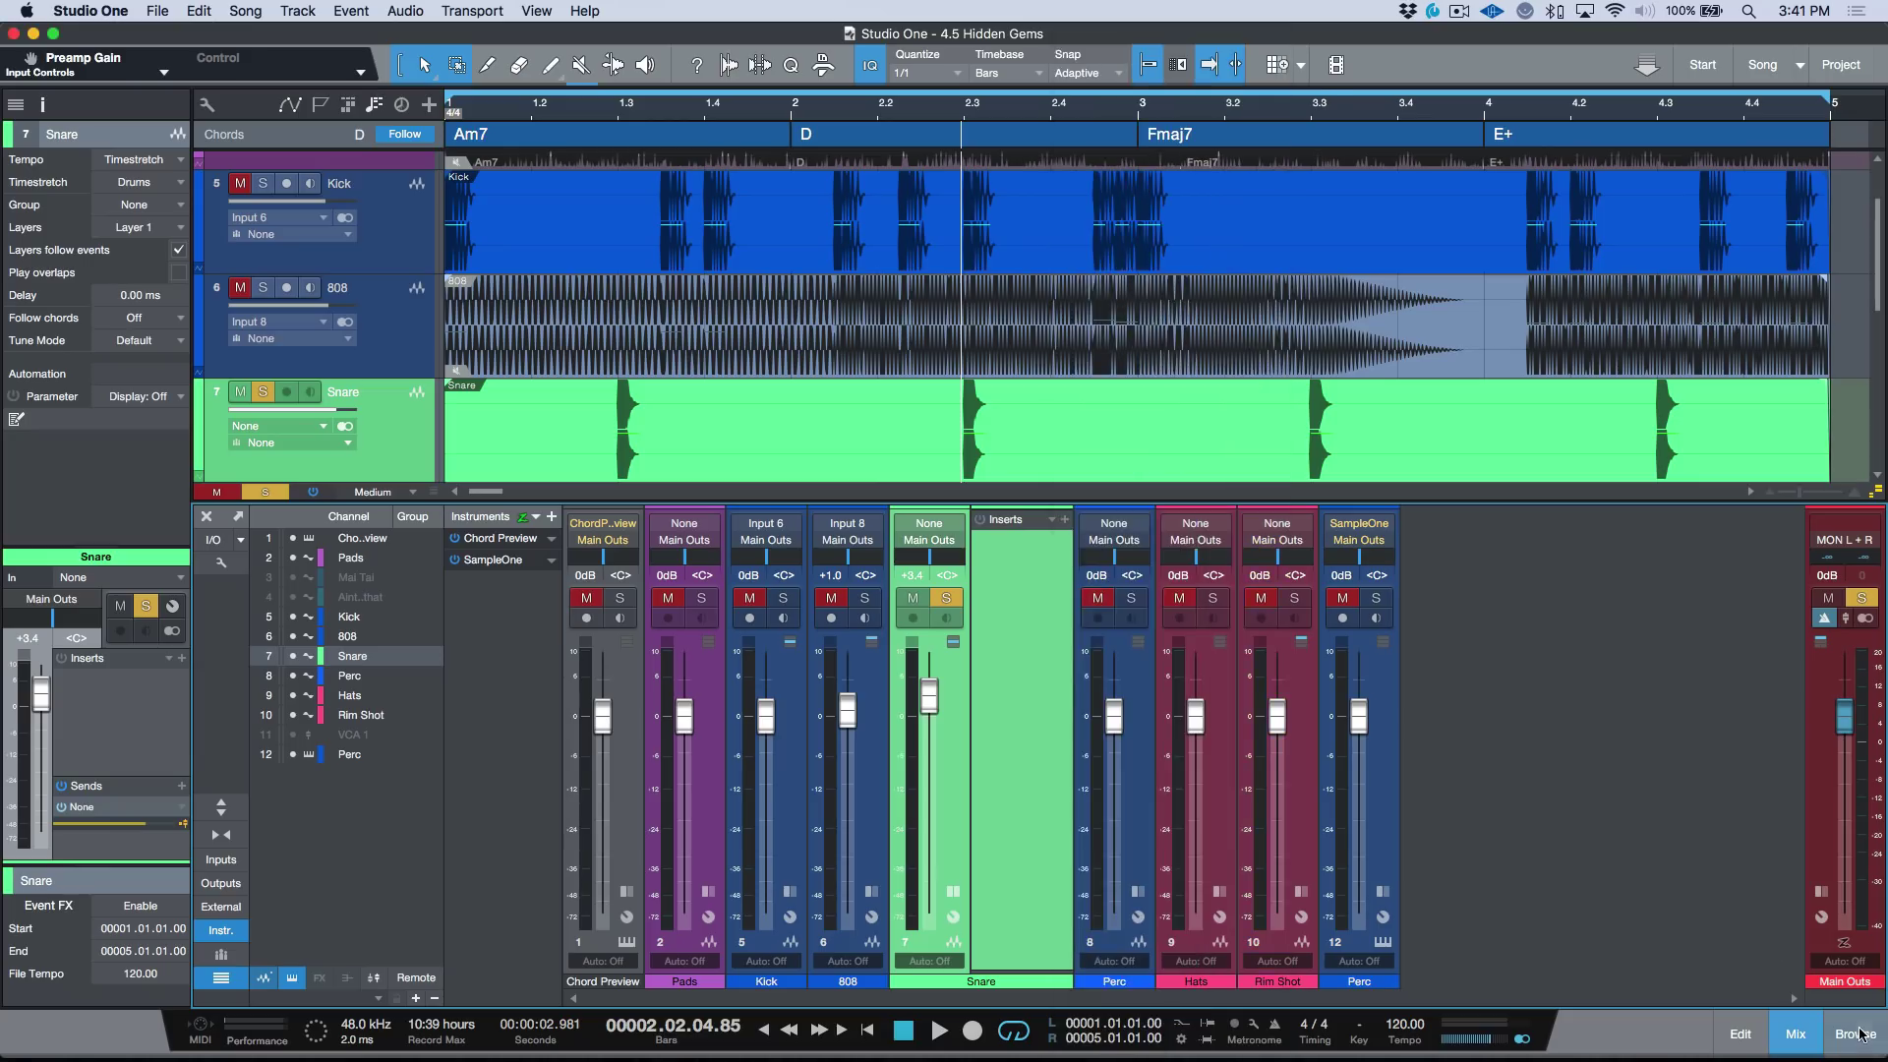
Open the Plug-In Manager from the browser's home page and sort the plug-ins alphabetically by vendor
click(1860, 1036)
click(1590, 108)
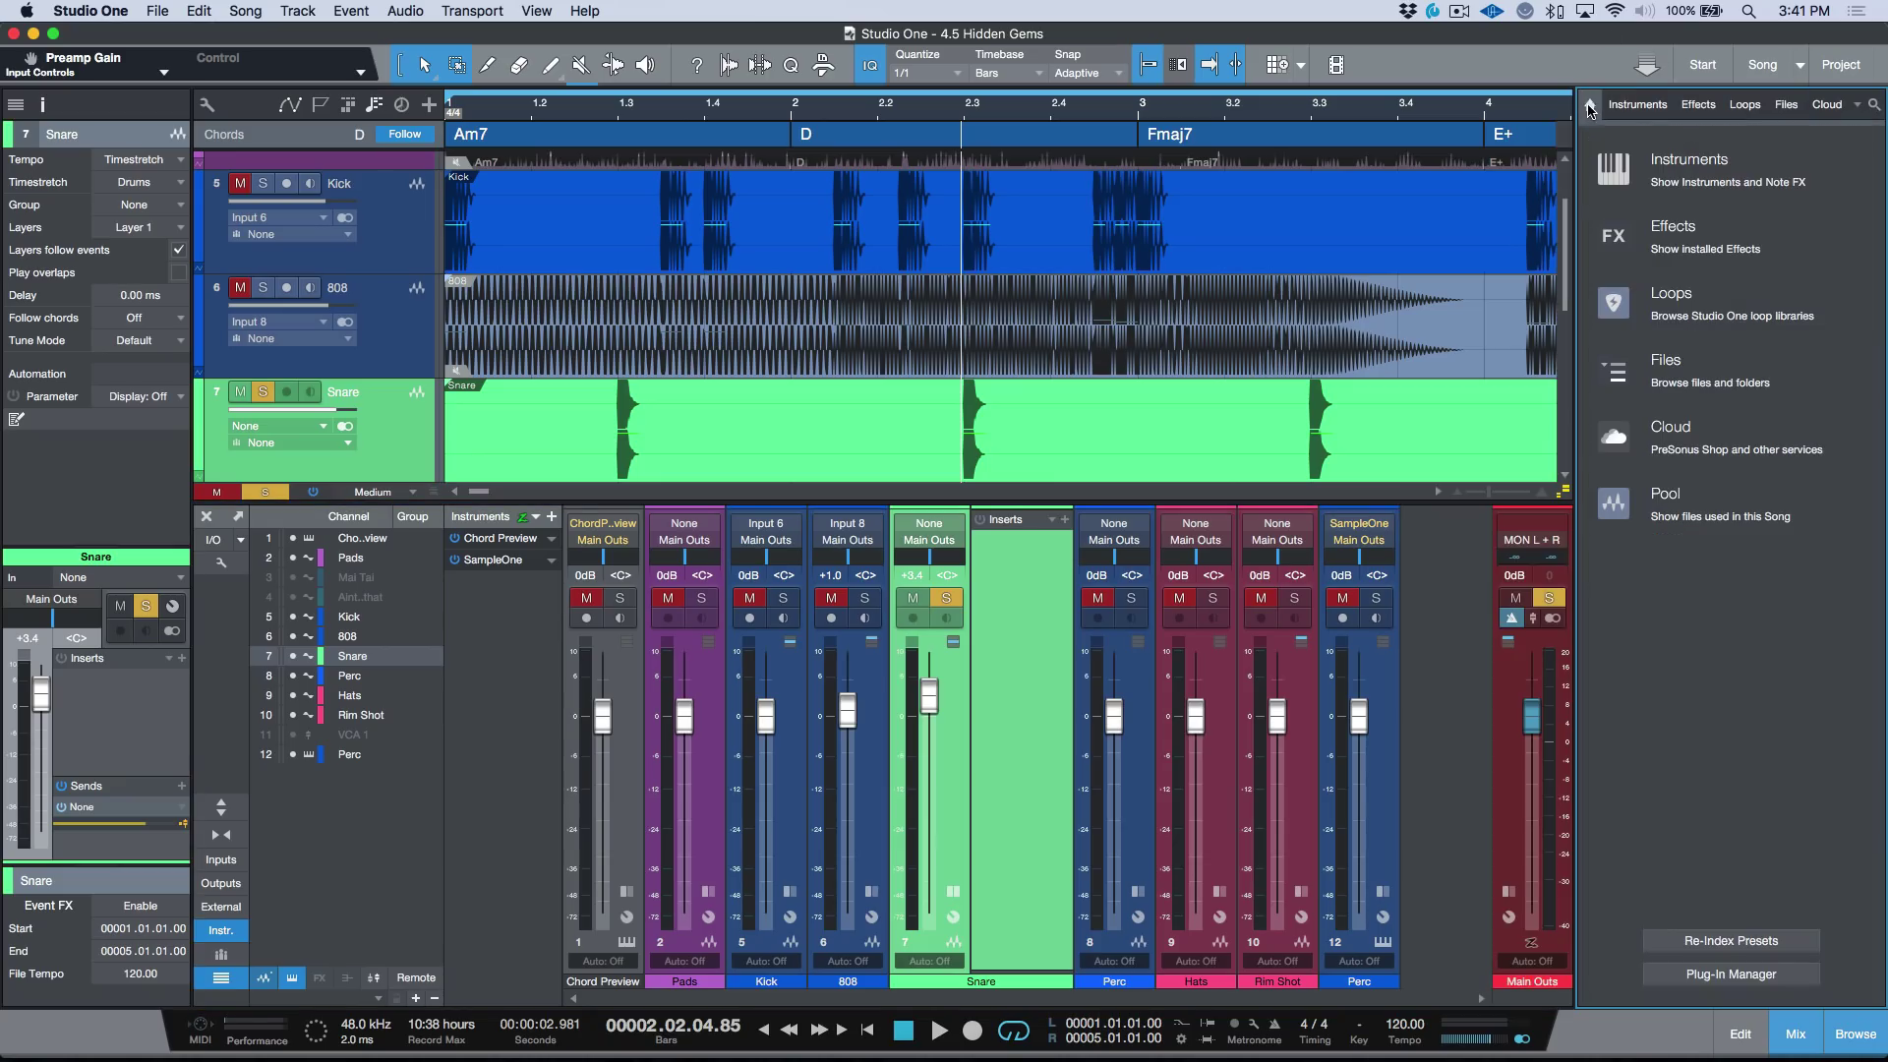
click(1730, 973)
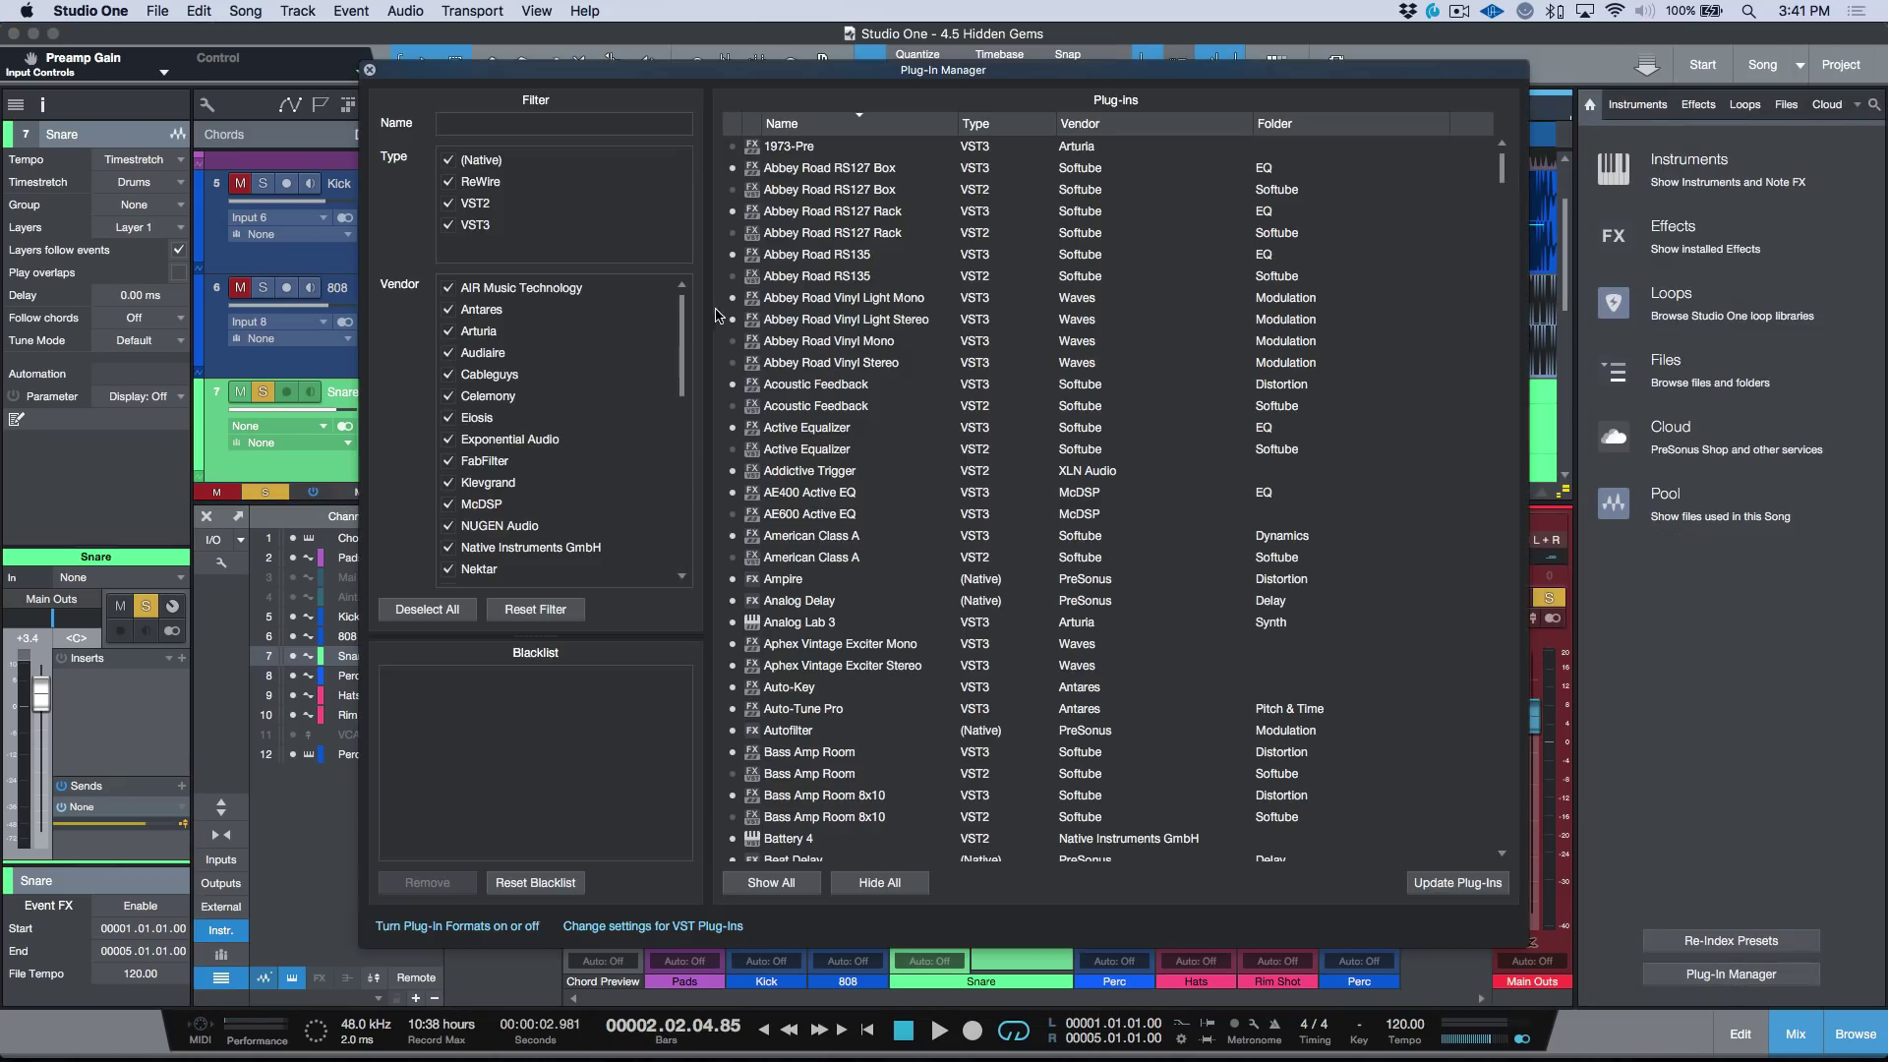
click(1143, 129)
click(1146, 129)
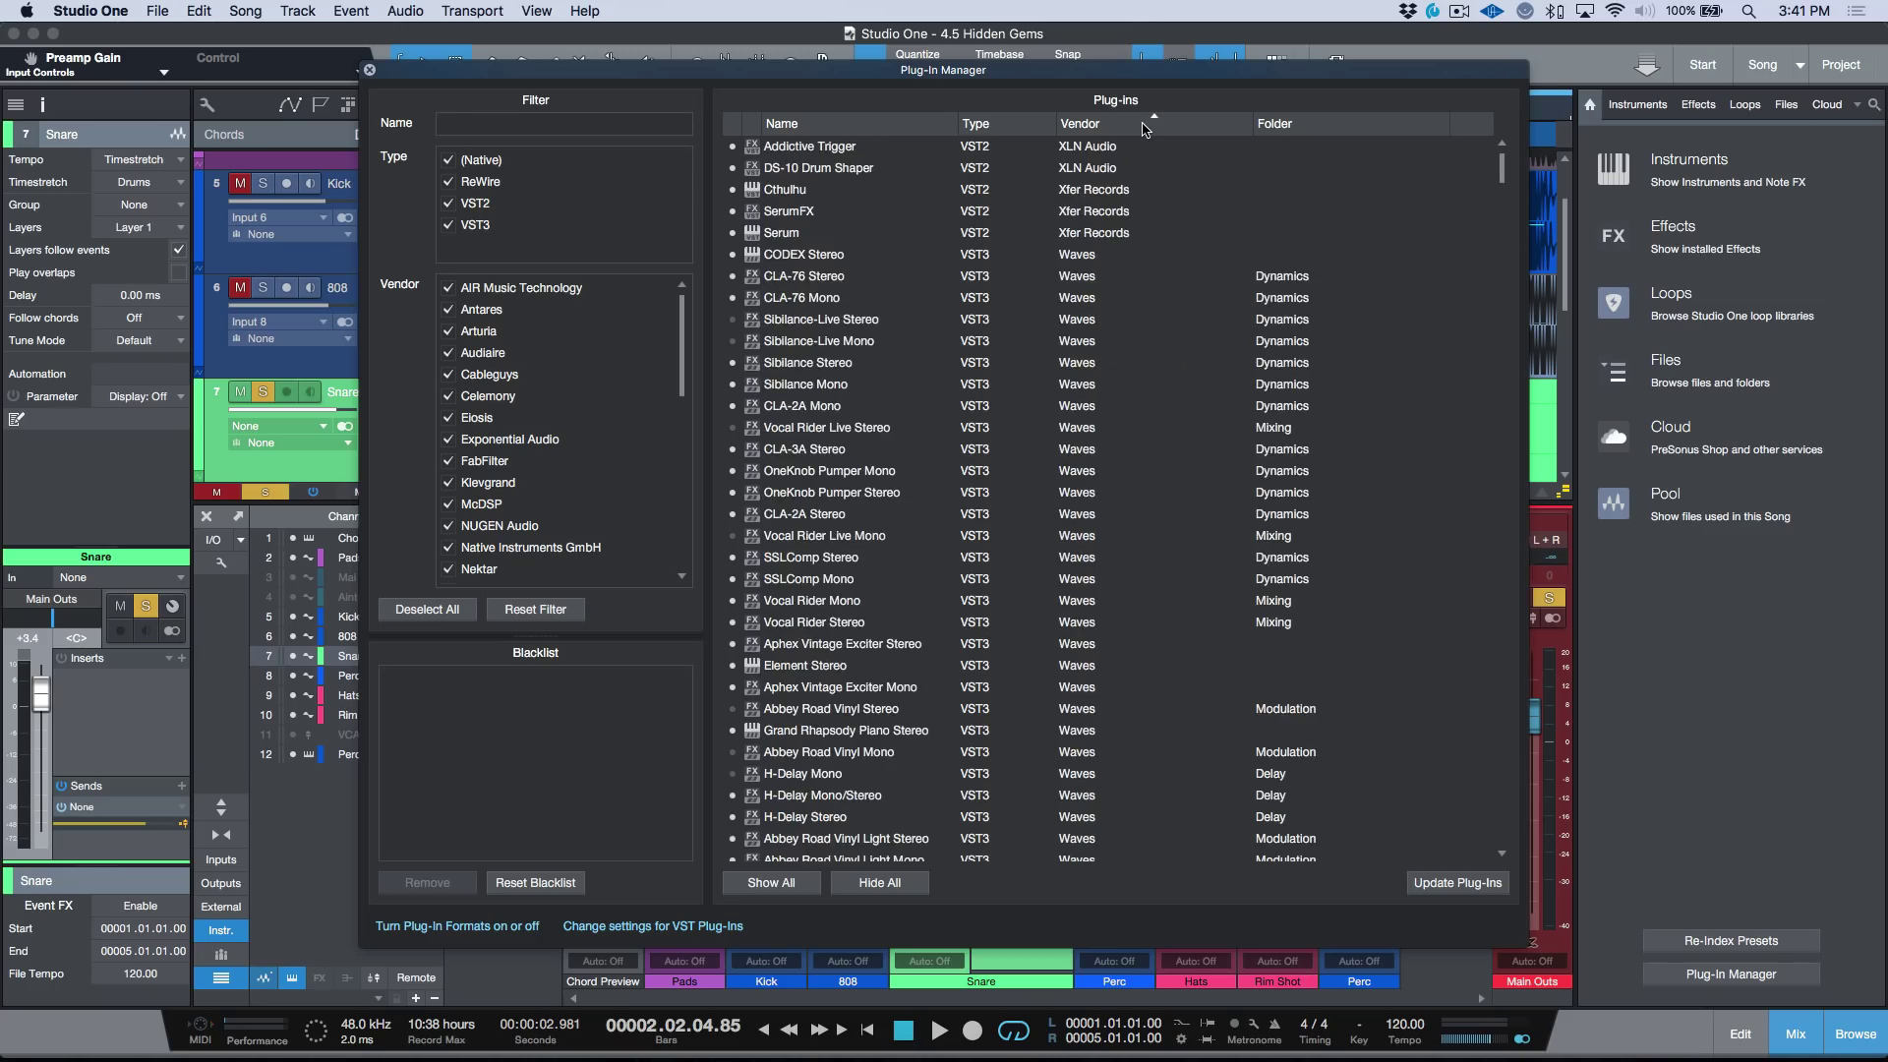
click(1146, 129)
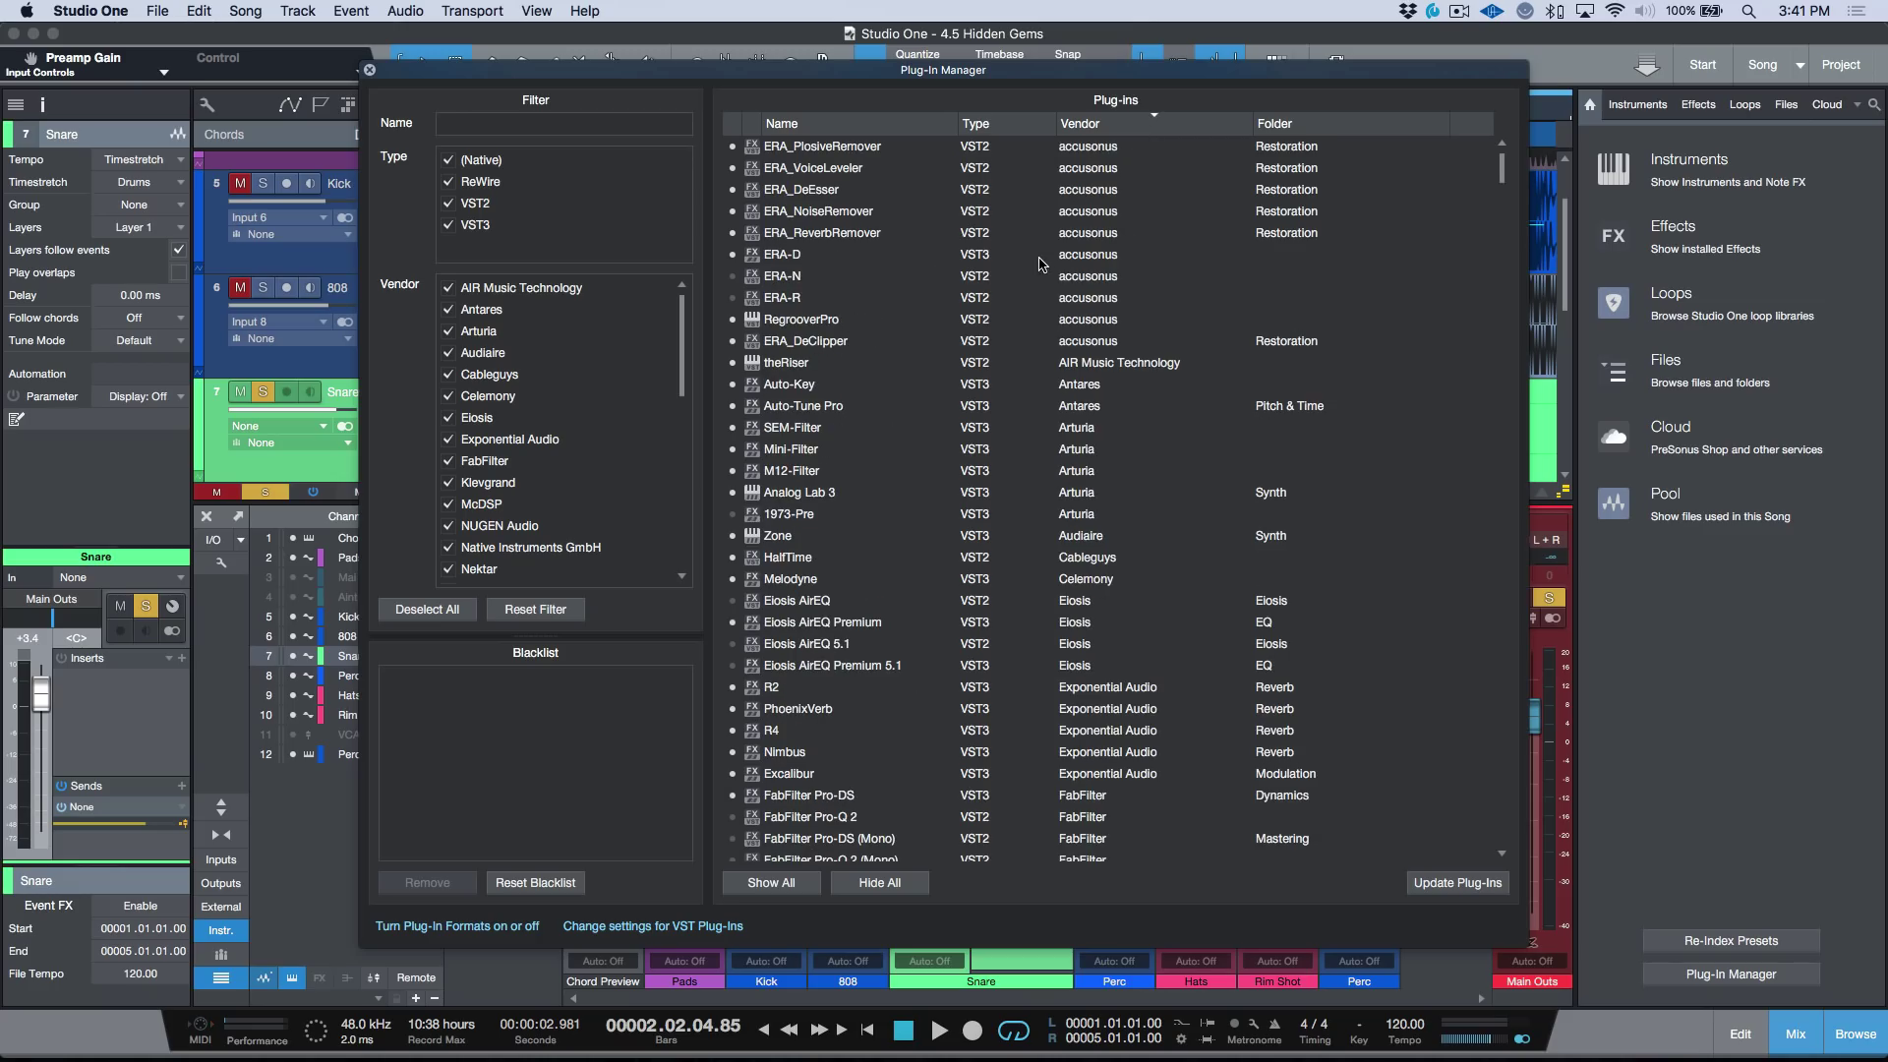
Look through the plug-ins and their folder assignments, and close the Plug-In Manager
scroll(1251, 461, down, 10)
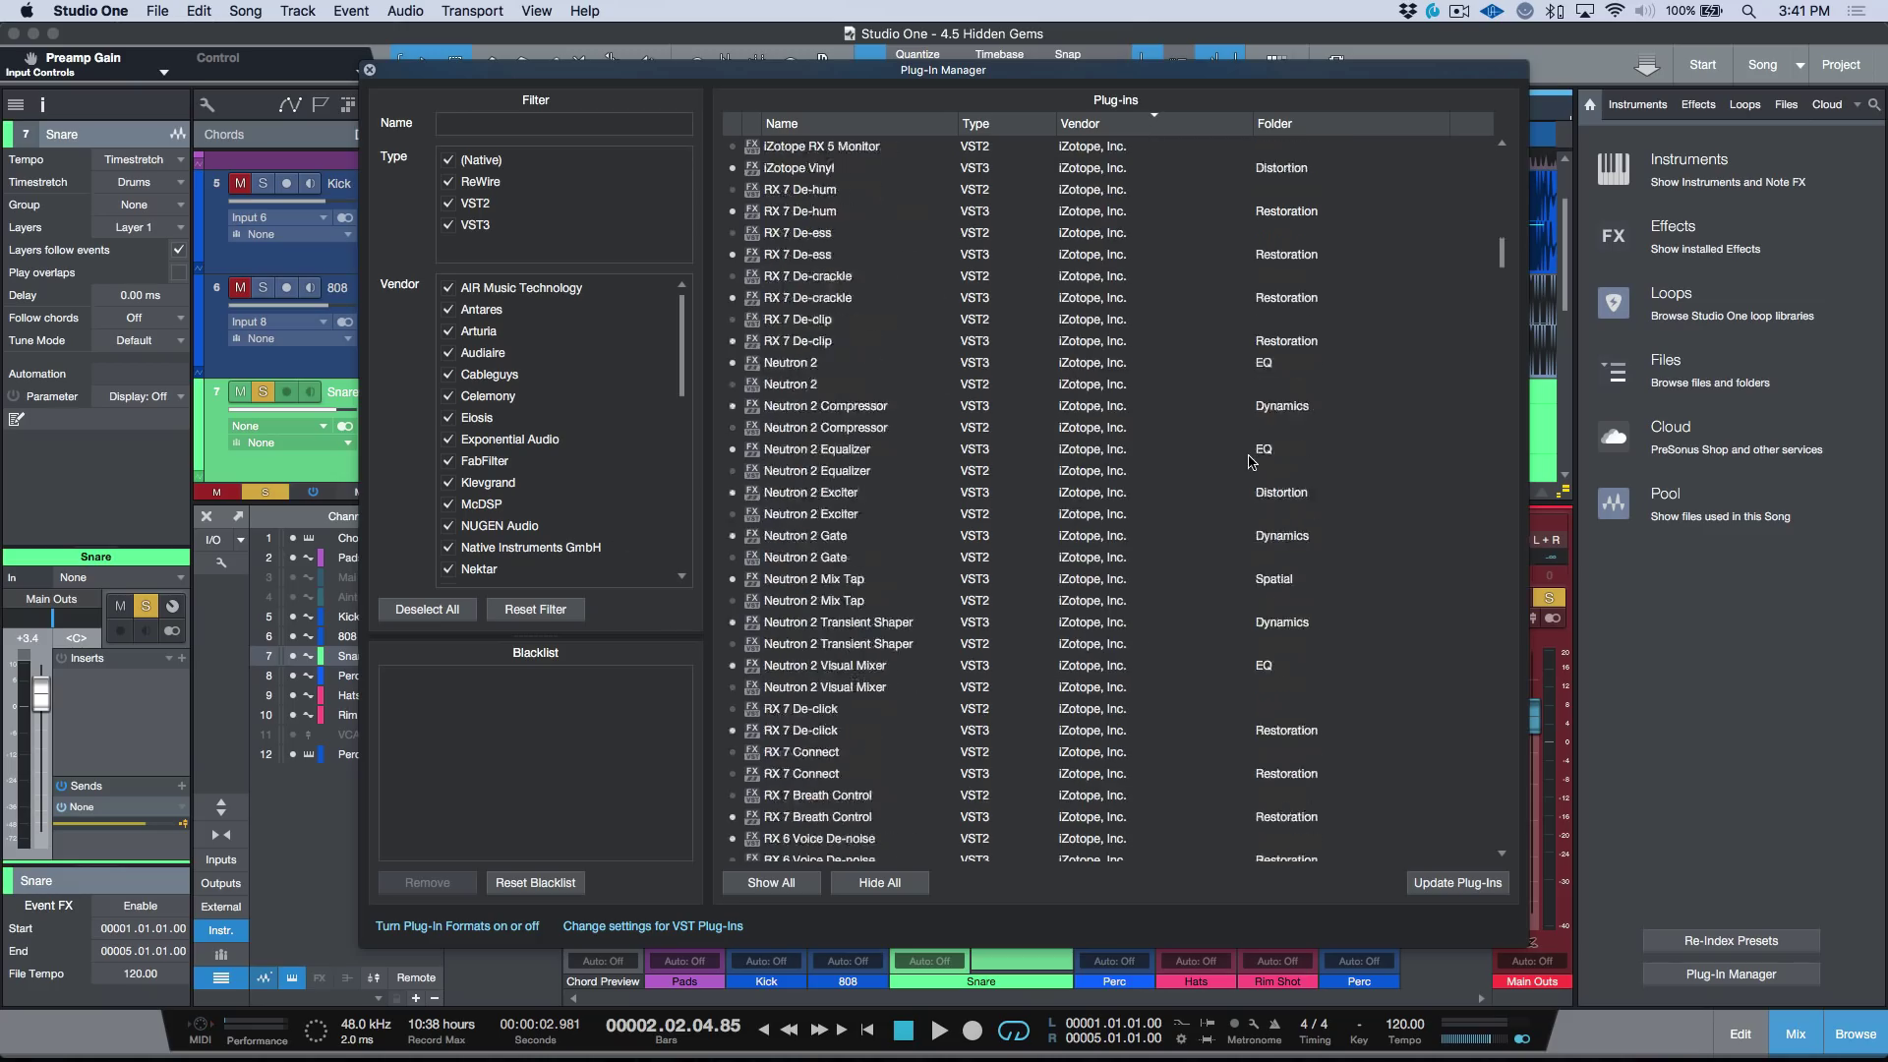
scroll(1251, 461, down, 20)
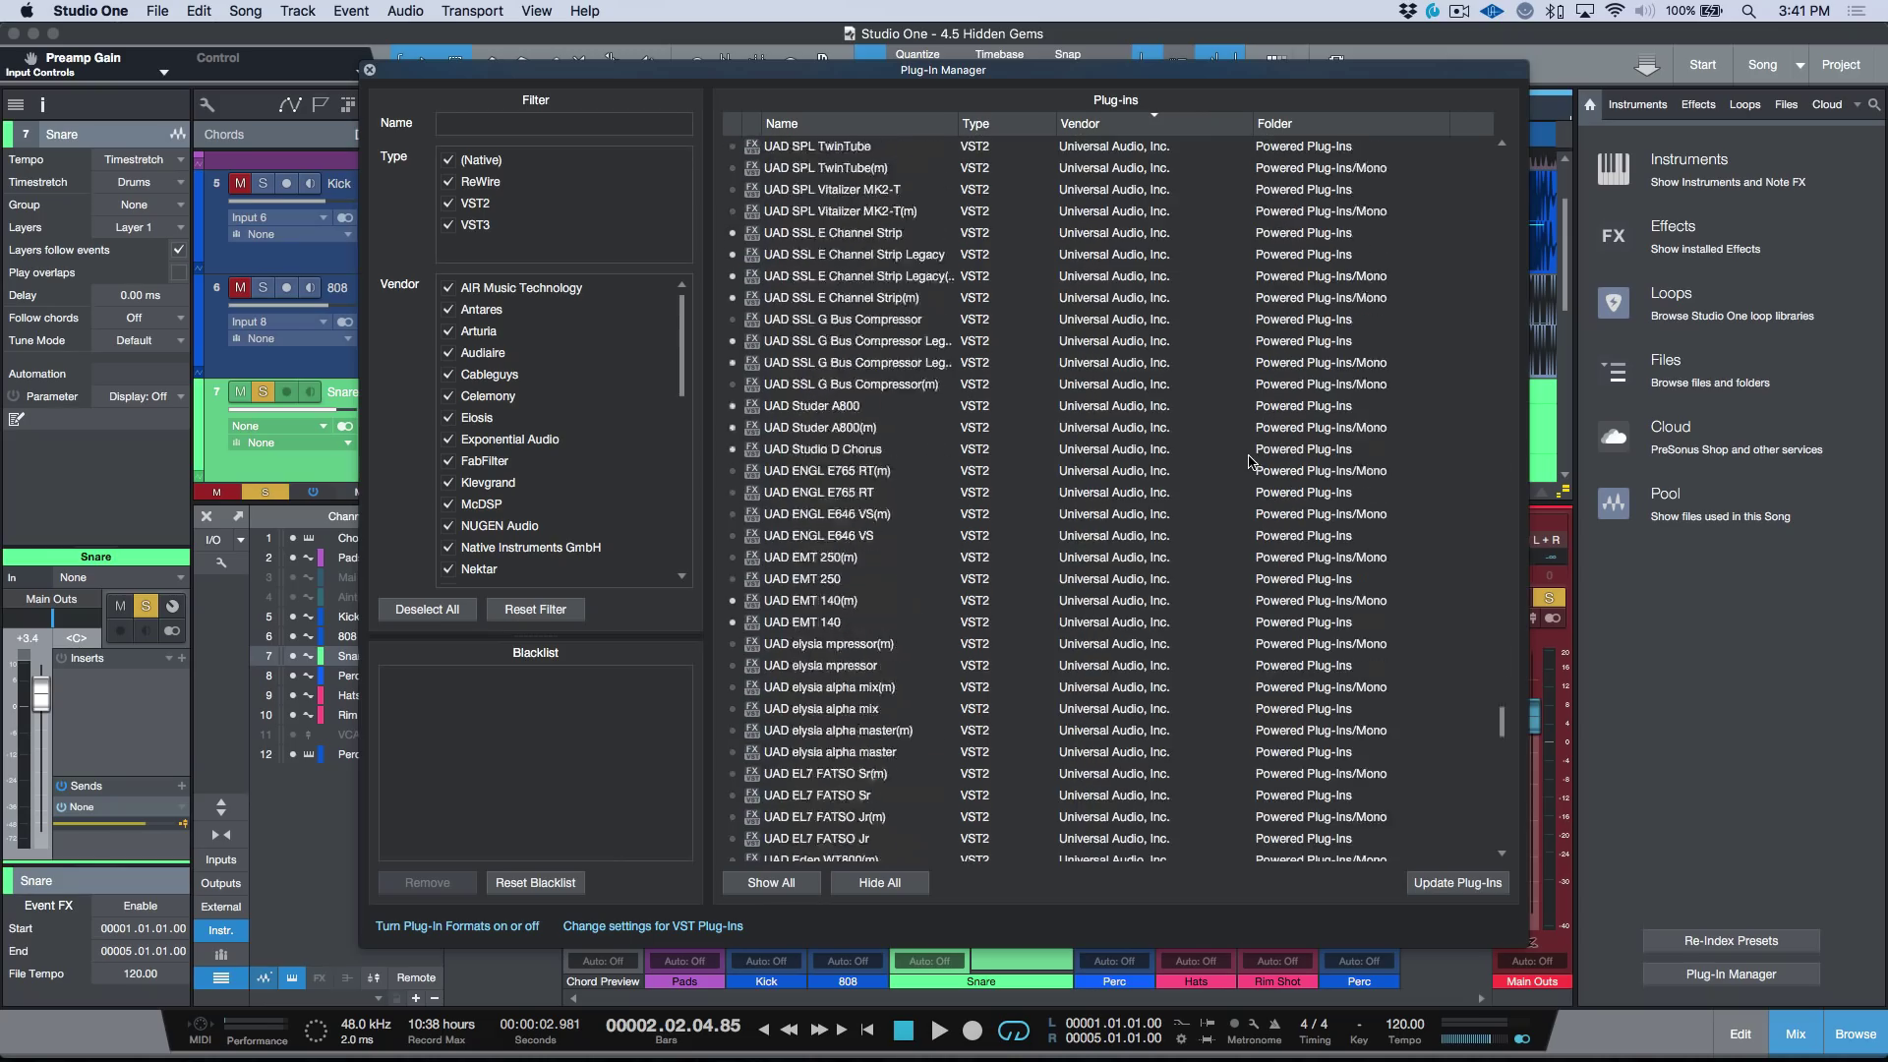
scroll(1251, 461, up, 20)
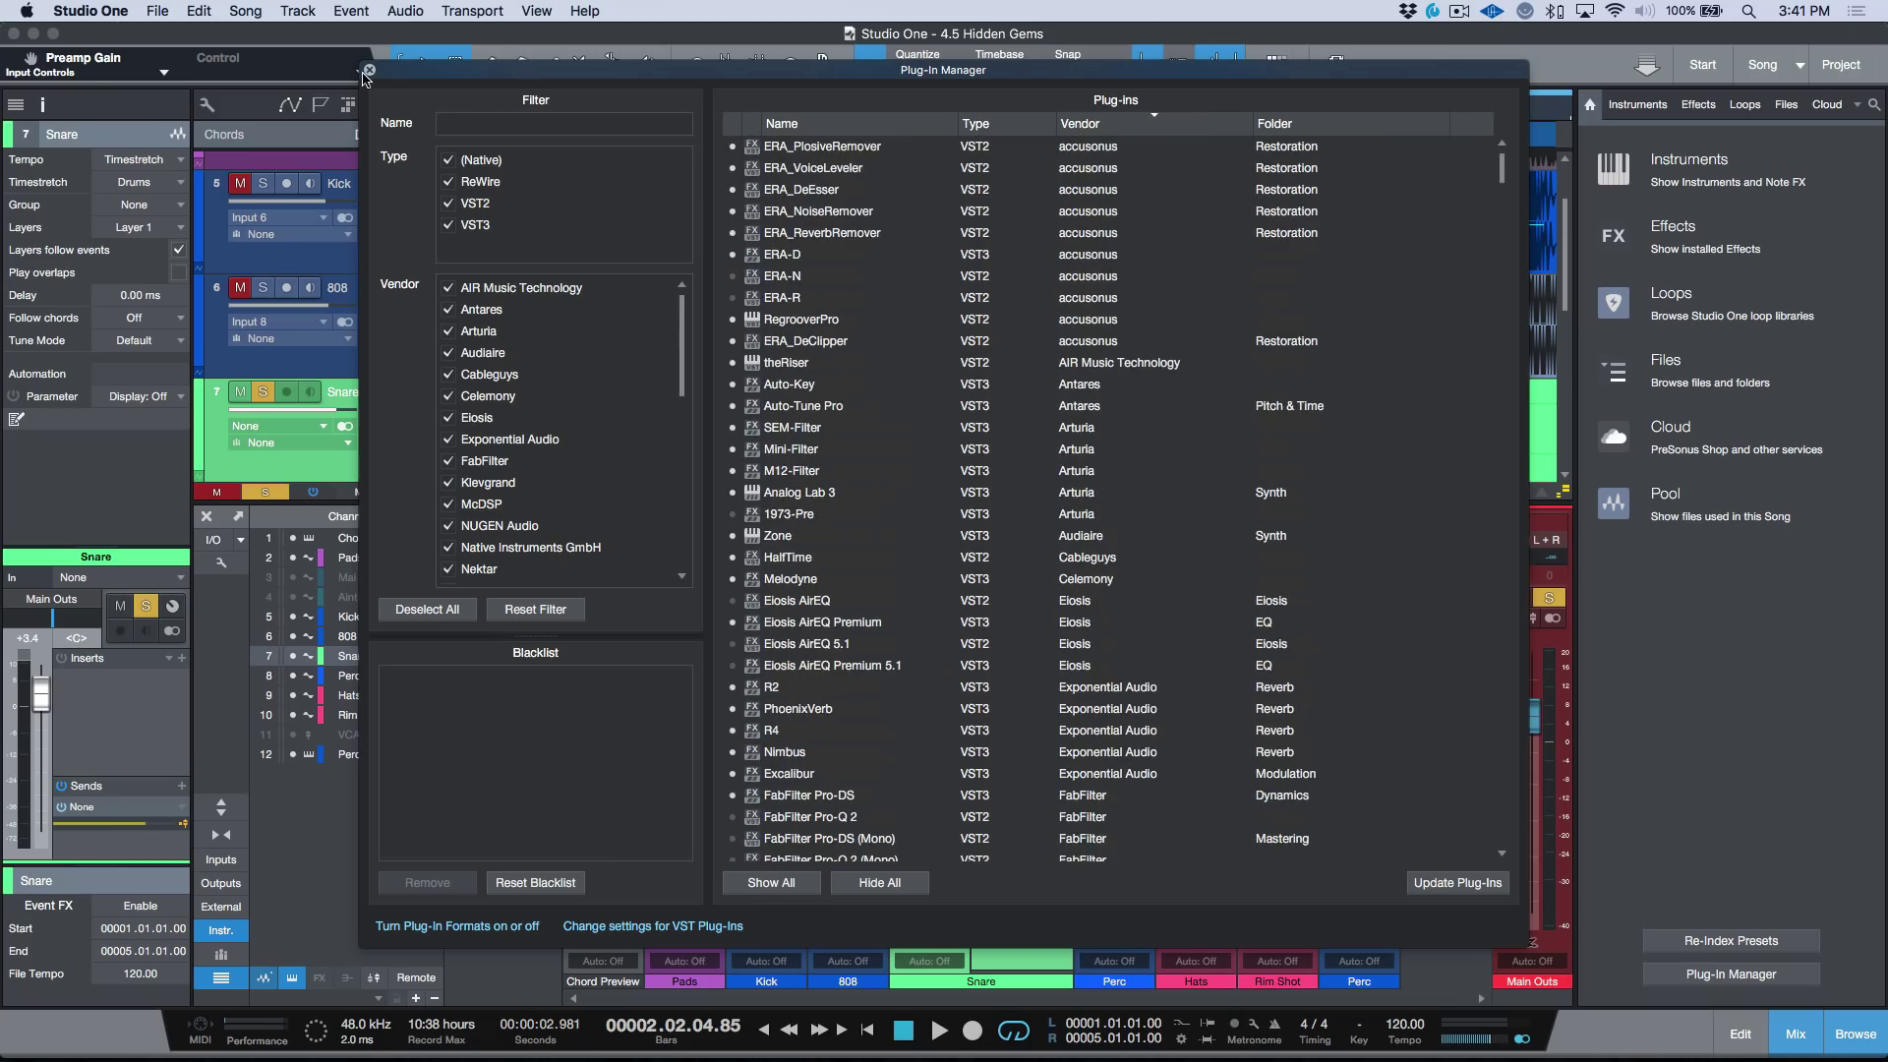
click(368, 71)
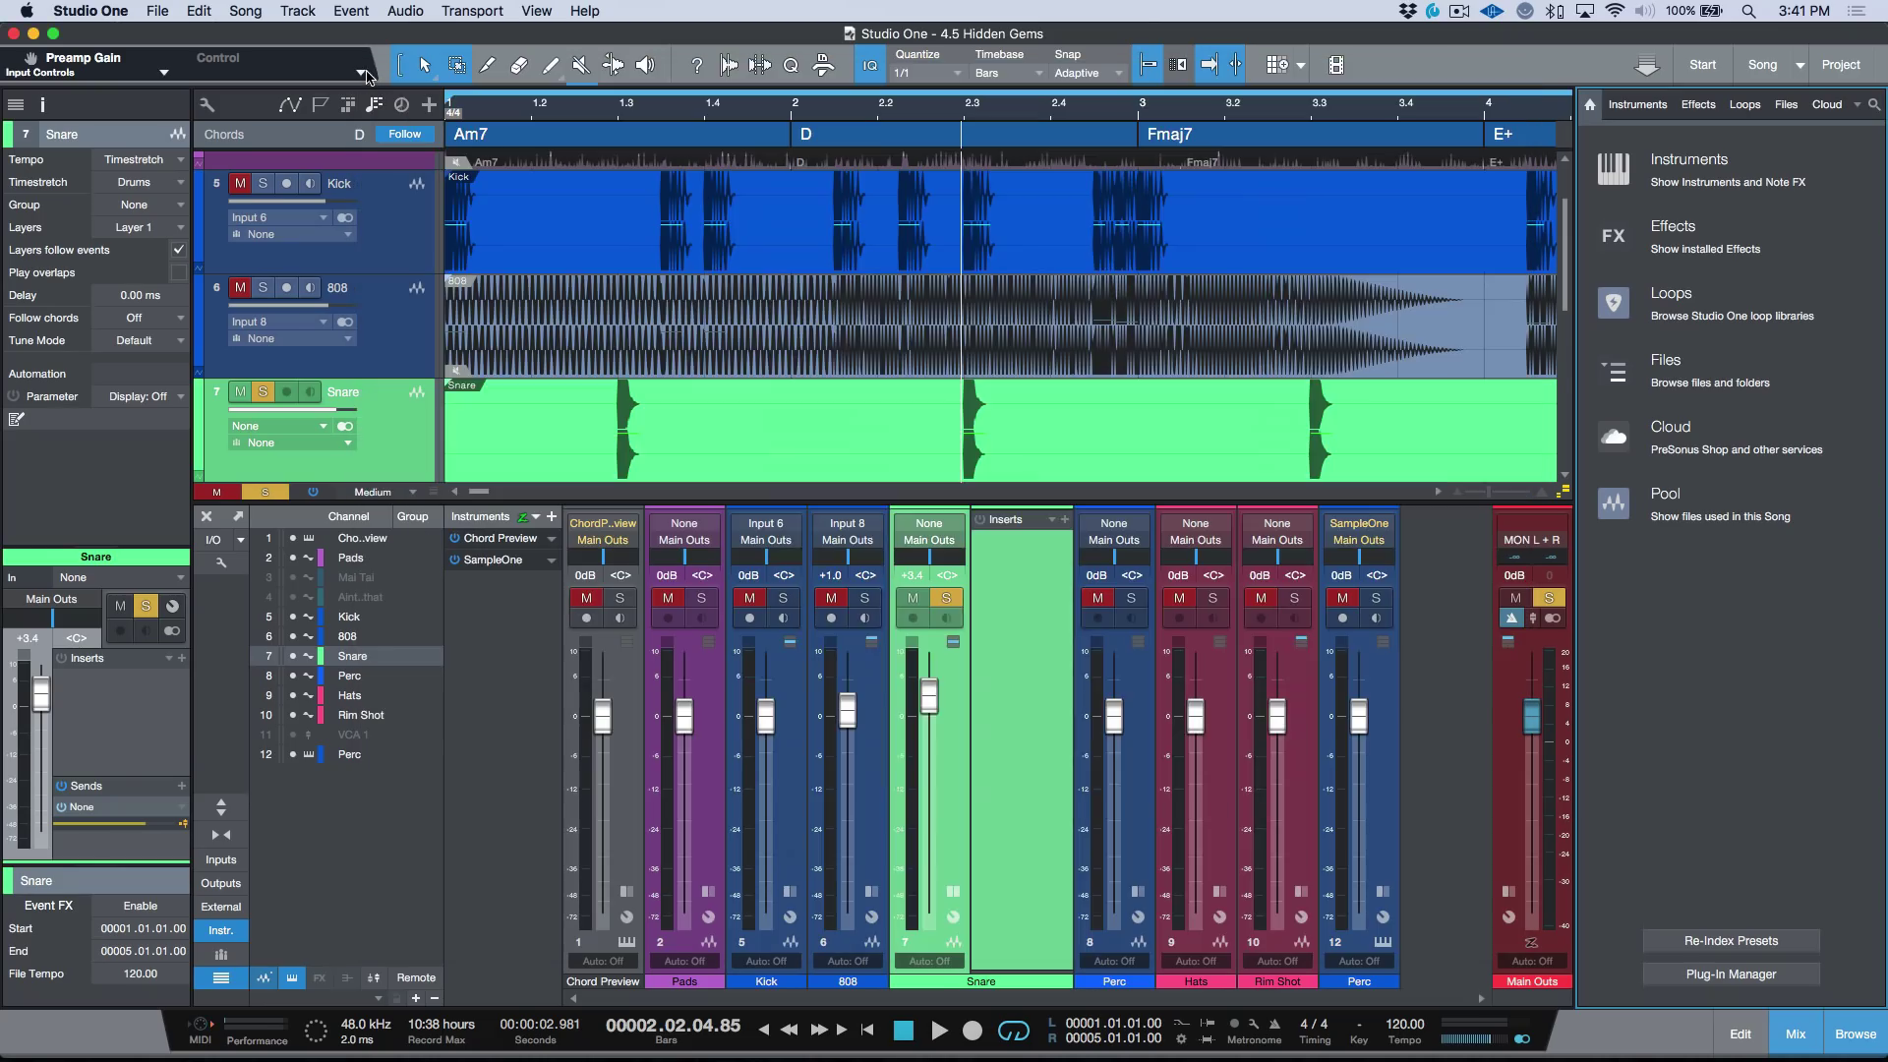
Examine the plug-in folders in the Snare channel's insert list, such as Generator and External, and close the list
click(1065, 521)
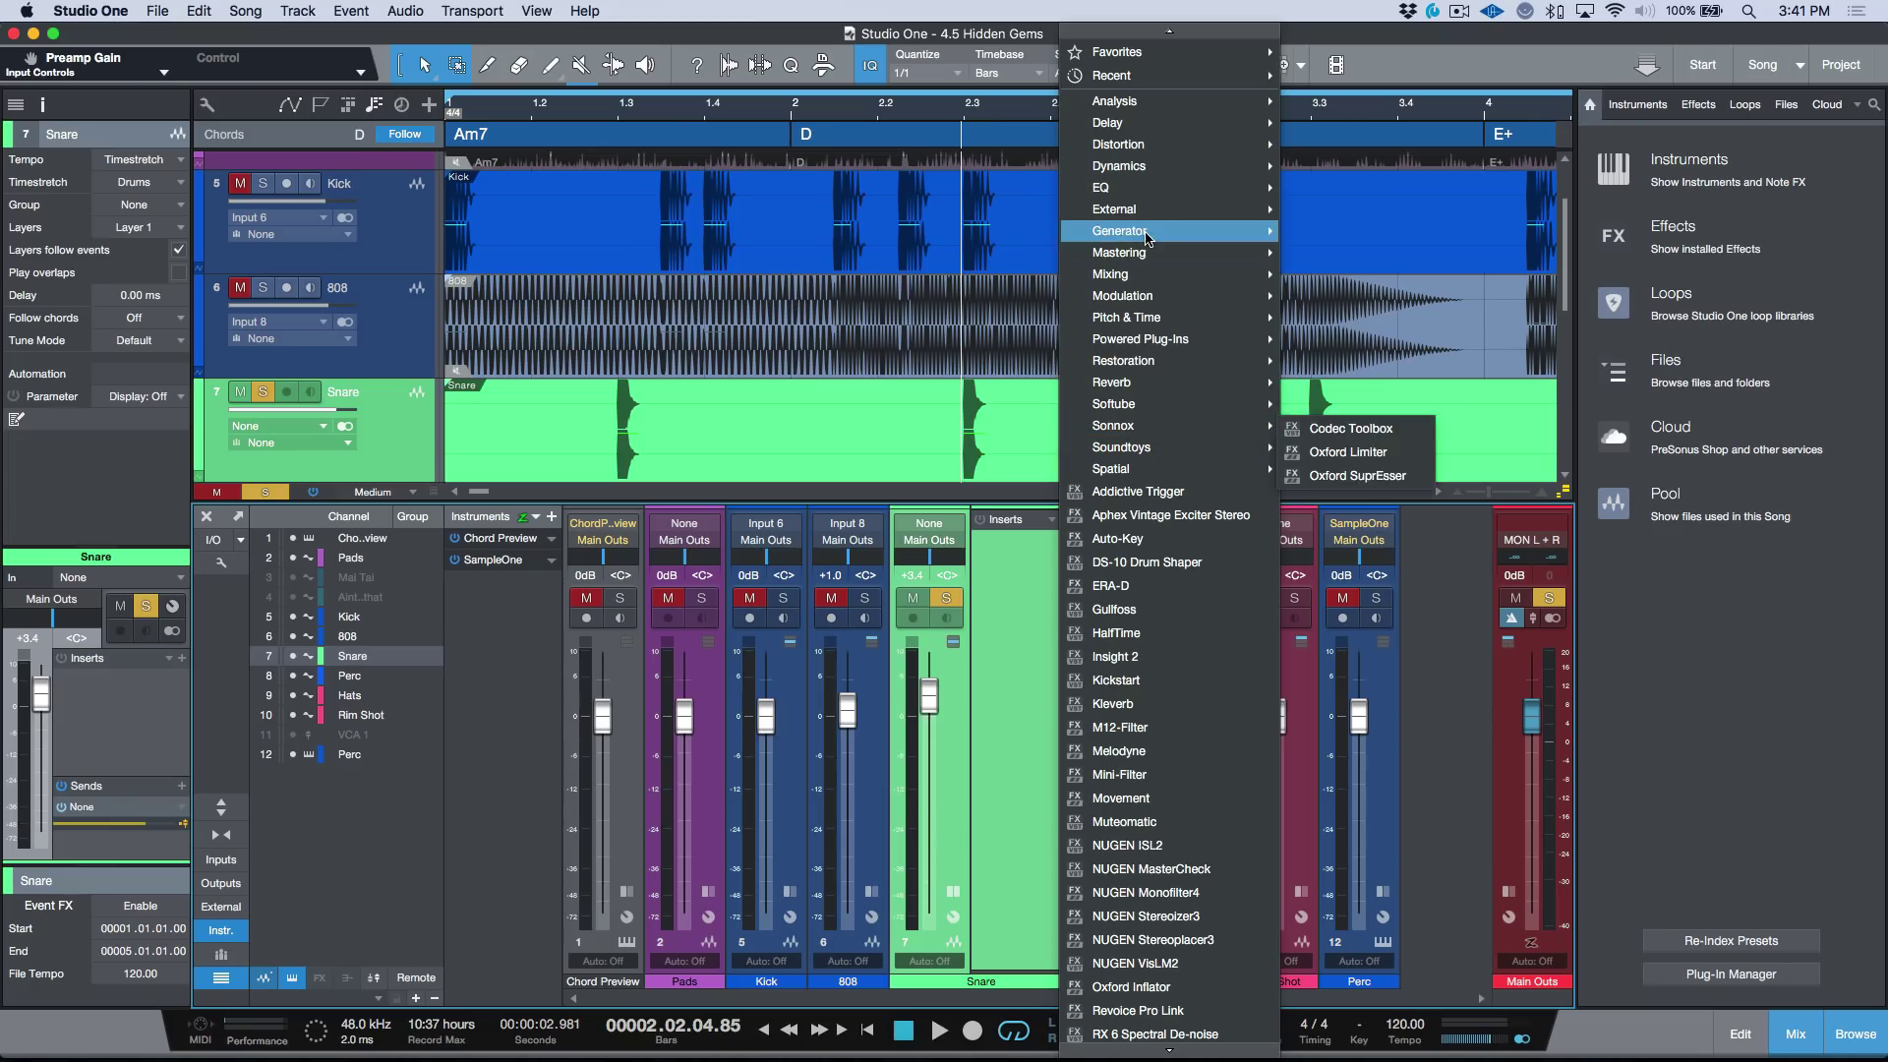
mouse_move(1149, 218)
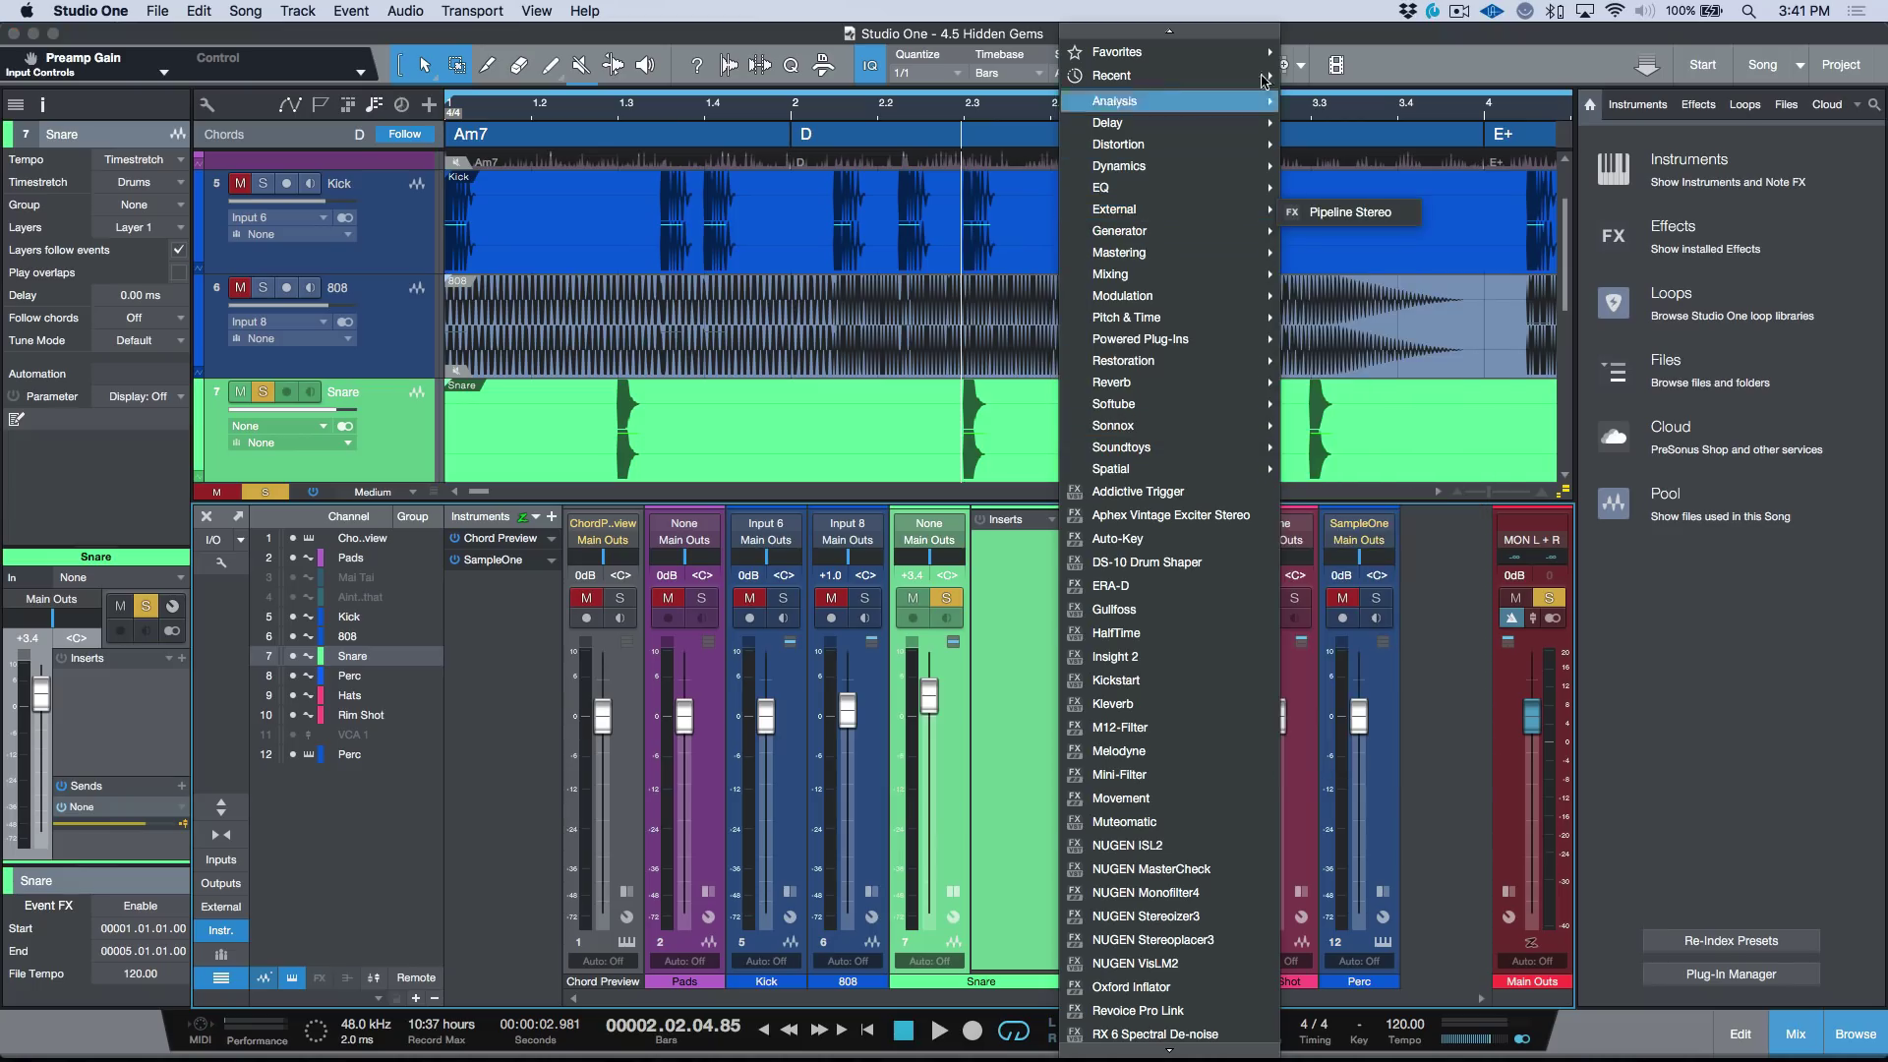
click(1411, 43)
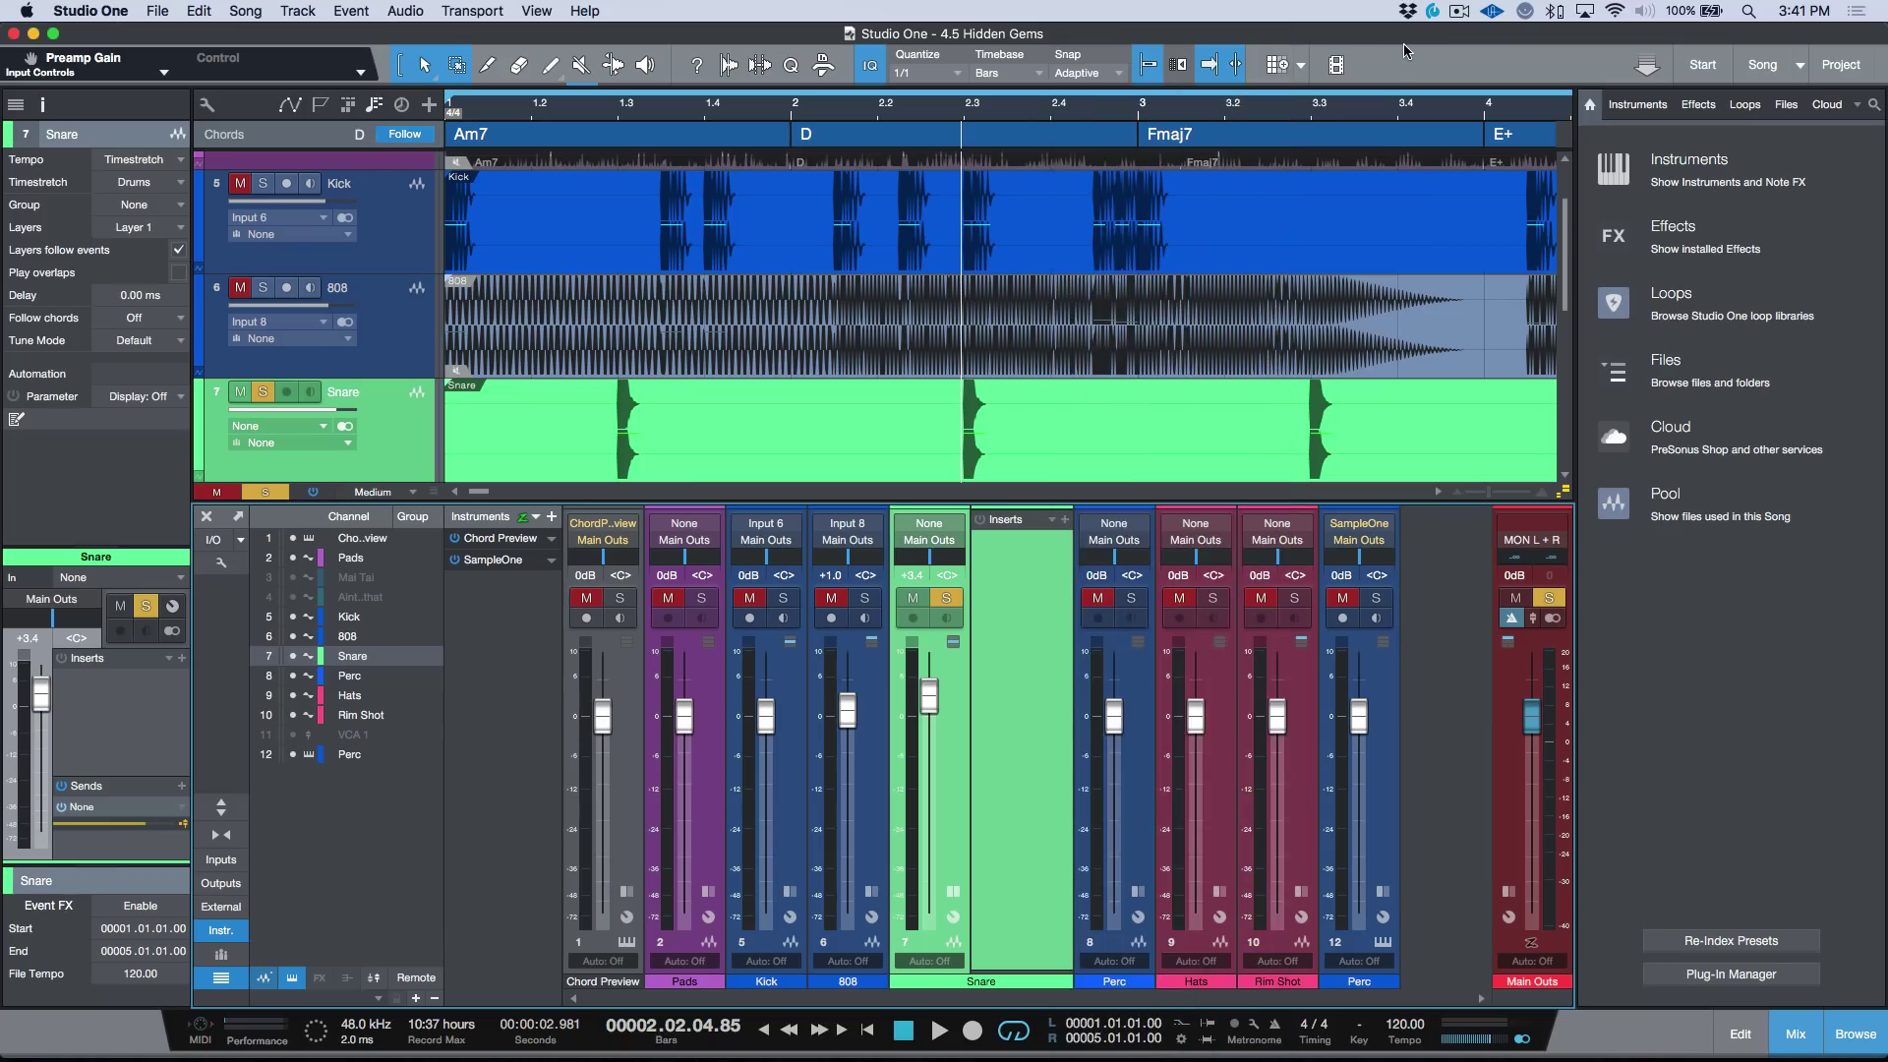
Set the console's Plug-In Menu preference to Advanced, apply the change and close the preferences
key(super+comma)
click(526, 354)
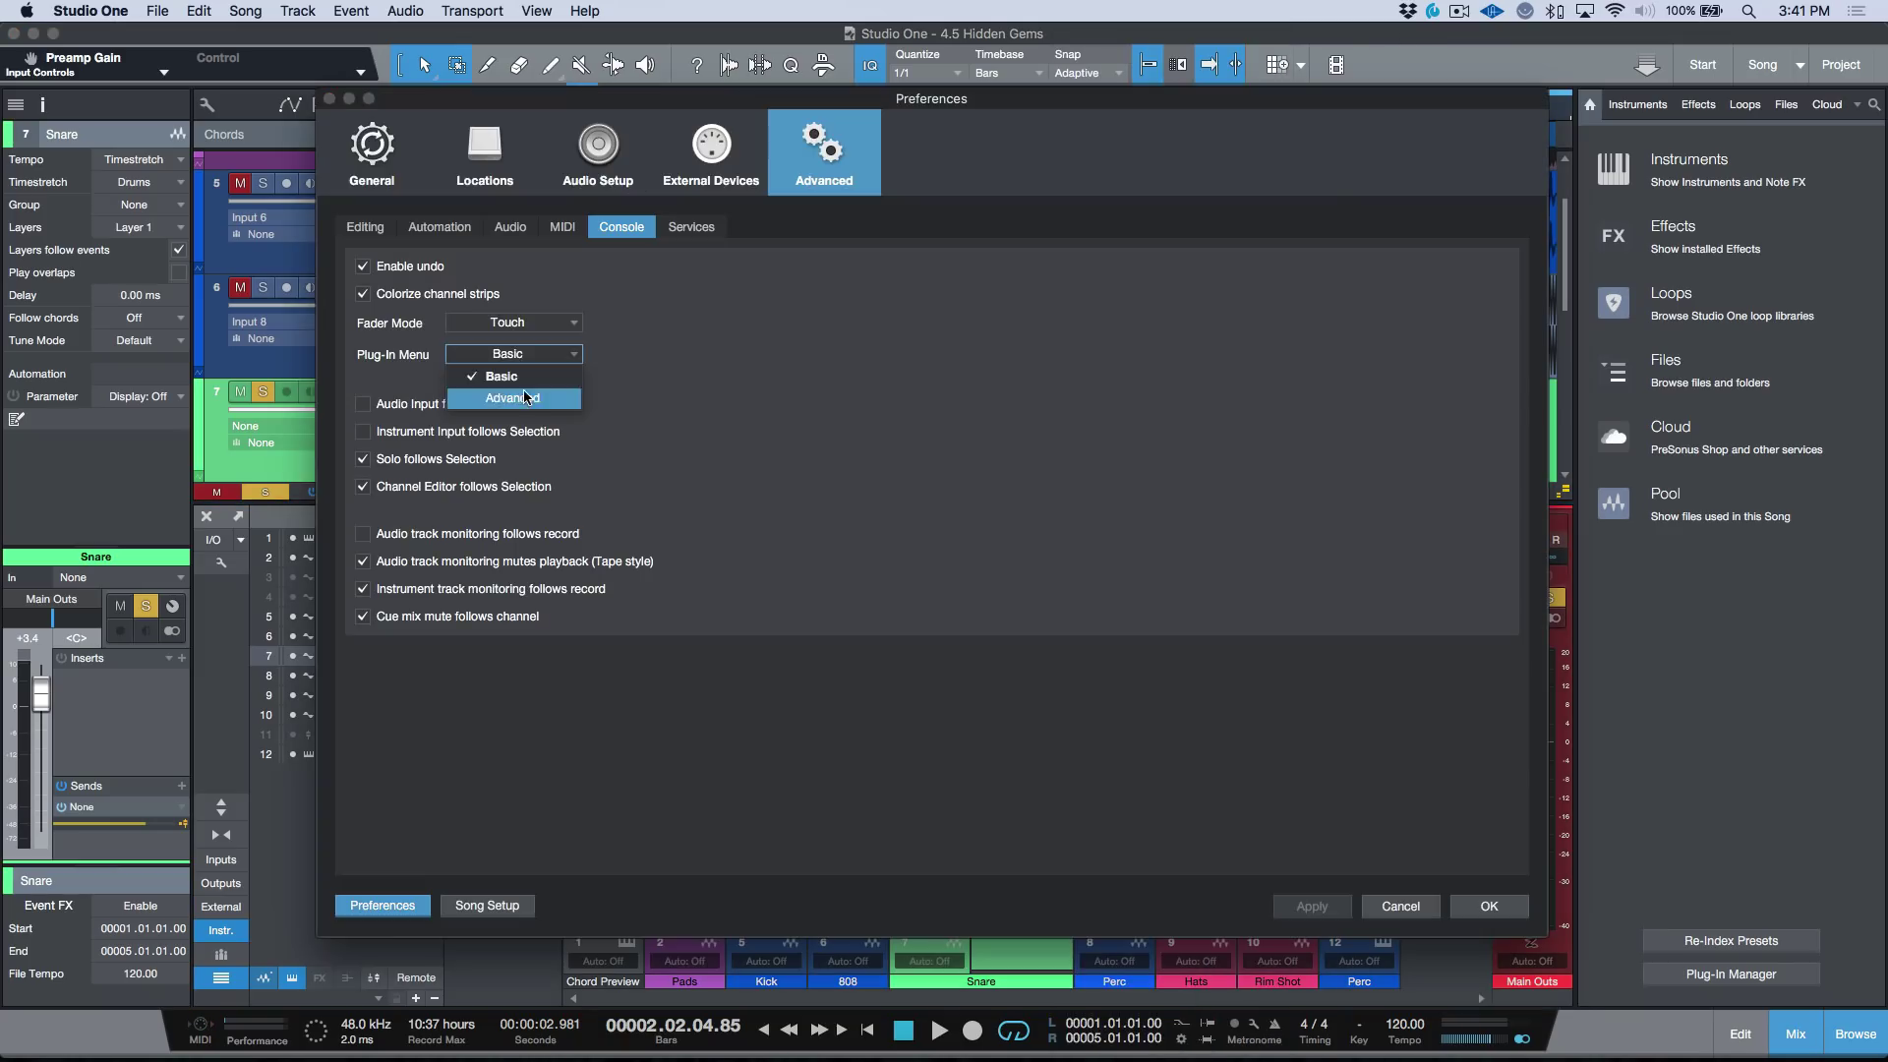
click(525, 398)
click(1321, 907)
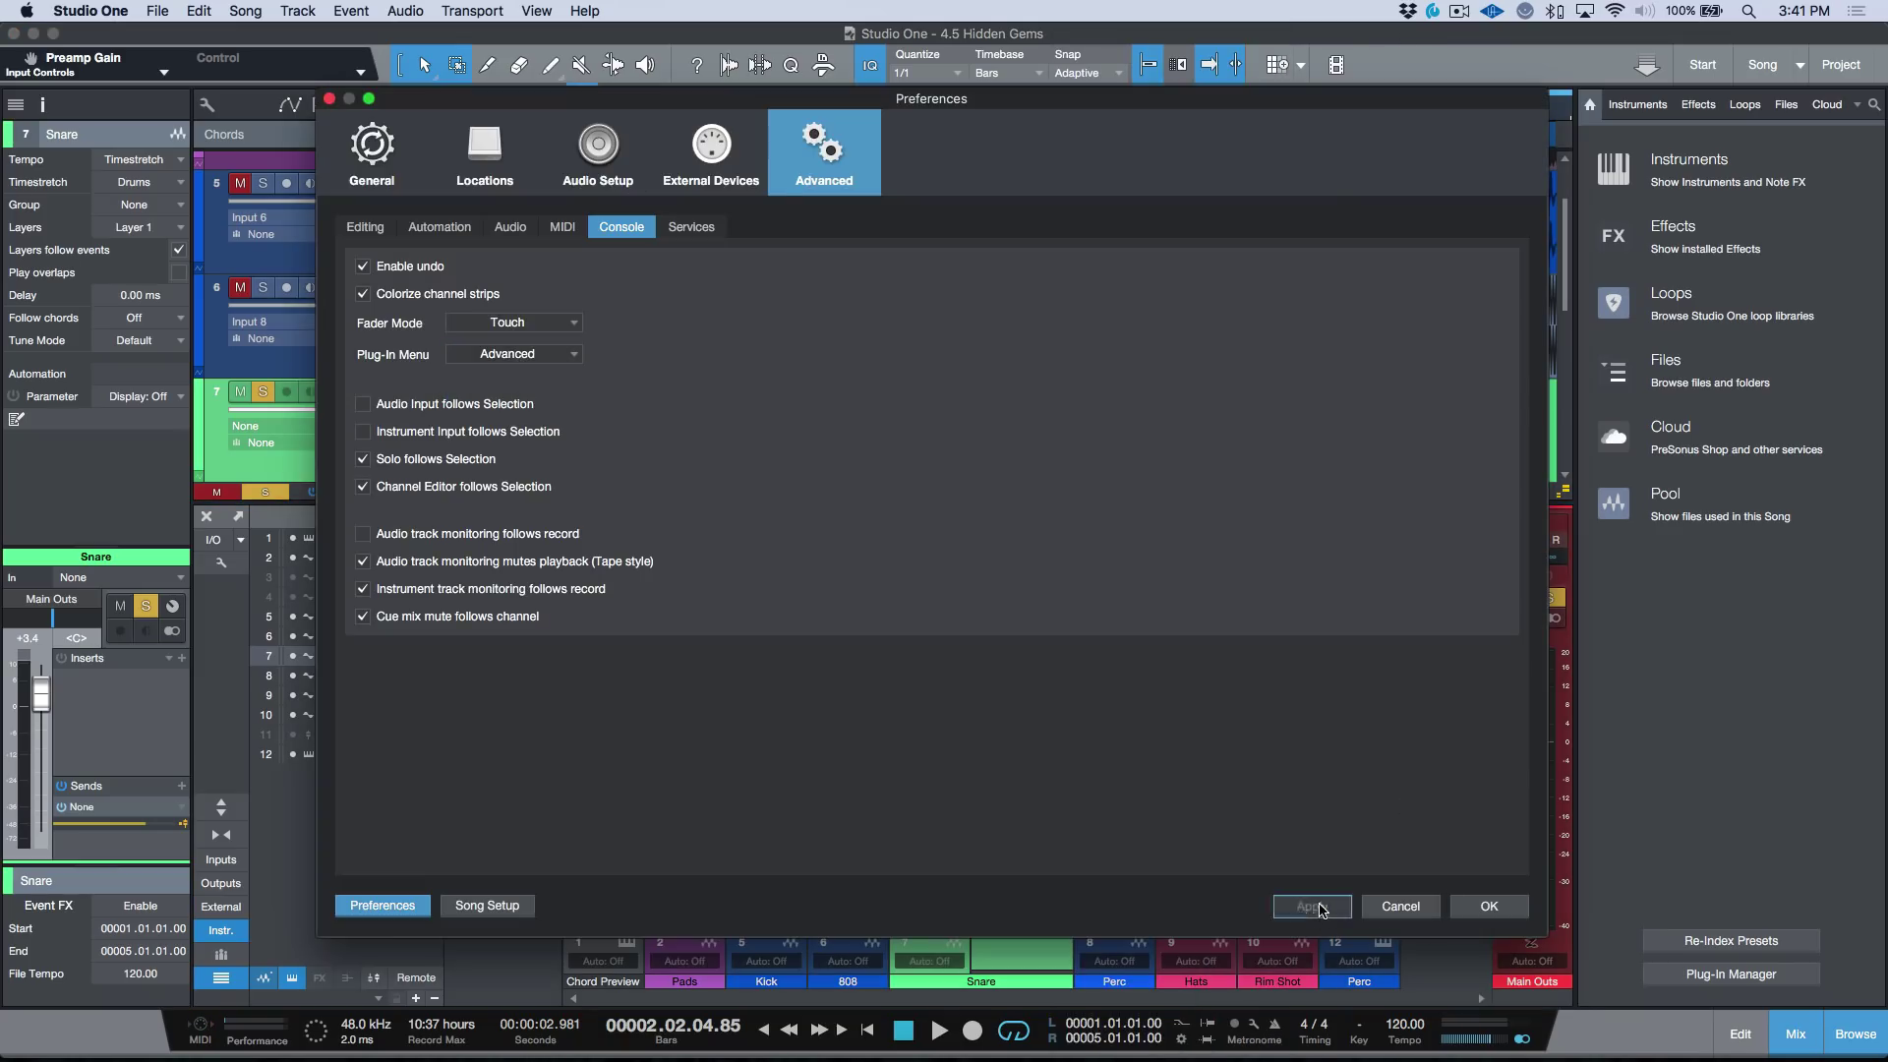
click(1489, 907)
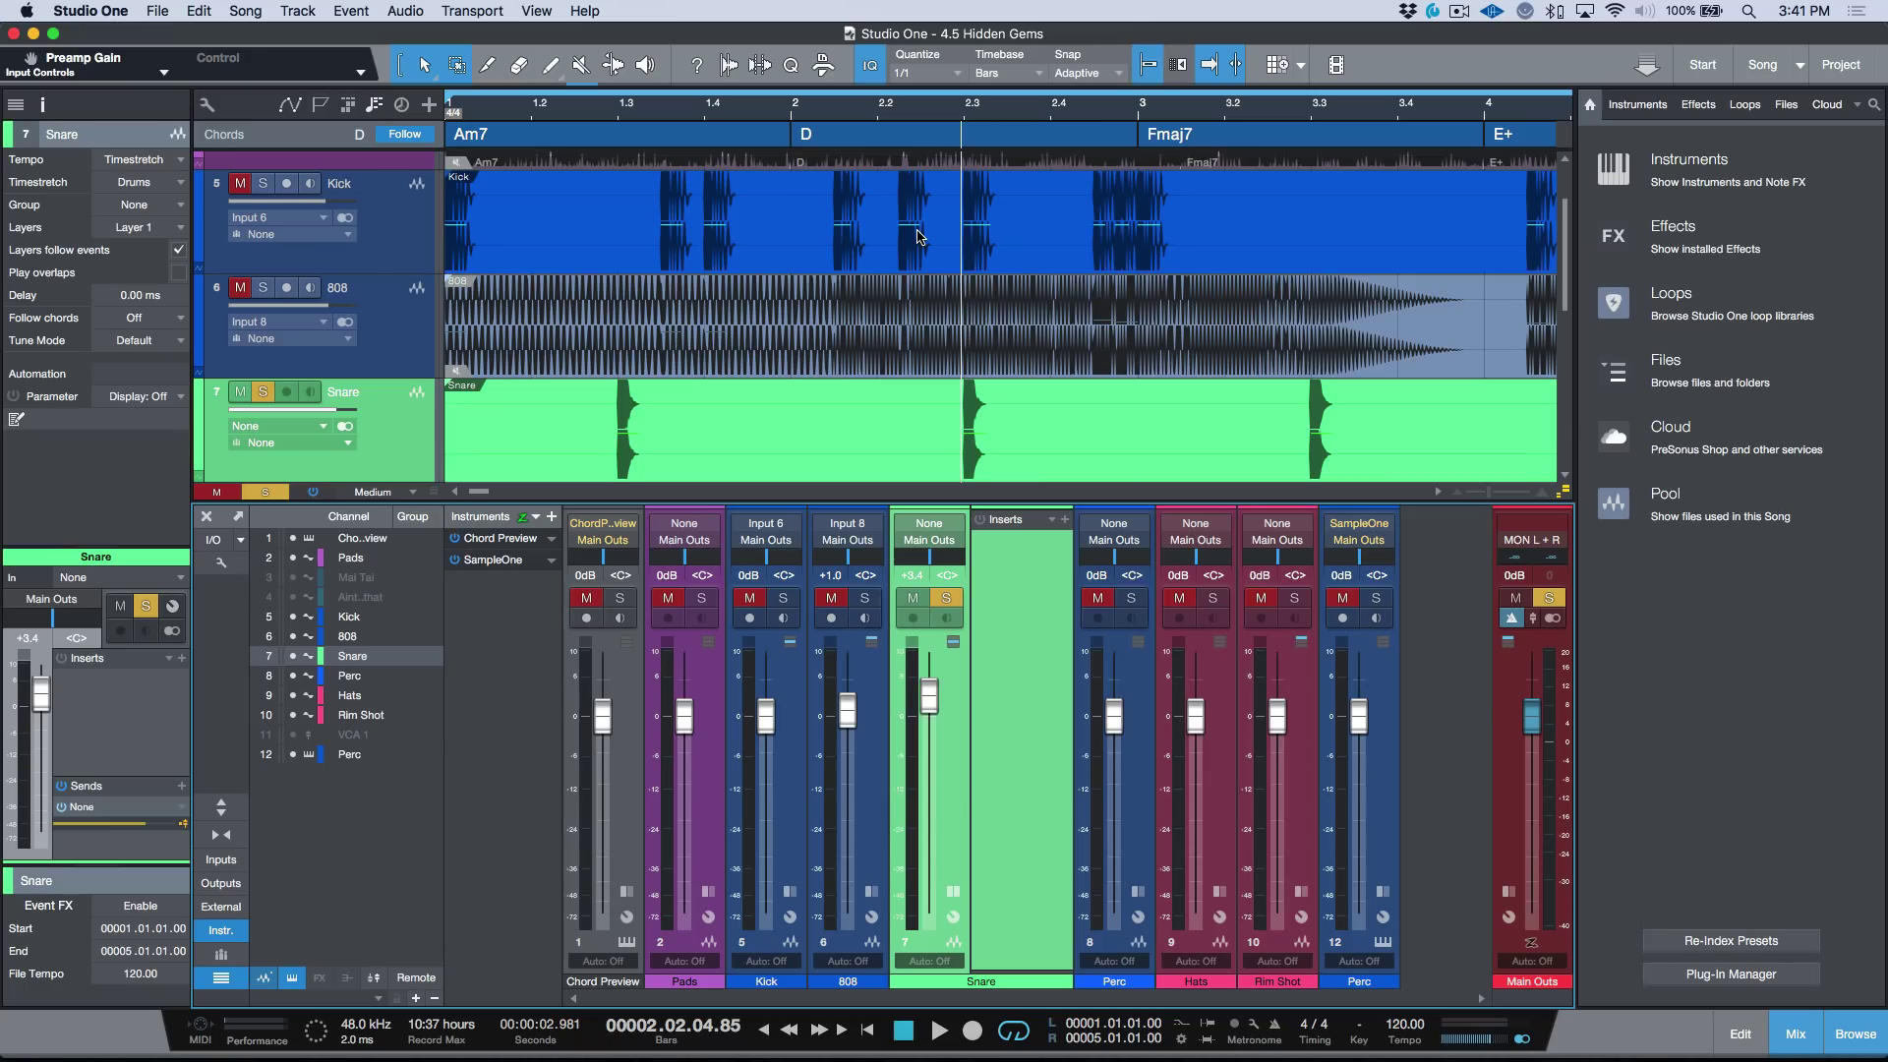
Return the playback cursor to the start of the song and move it to bar 2, beat 3
click(228, 564)
key(comma)
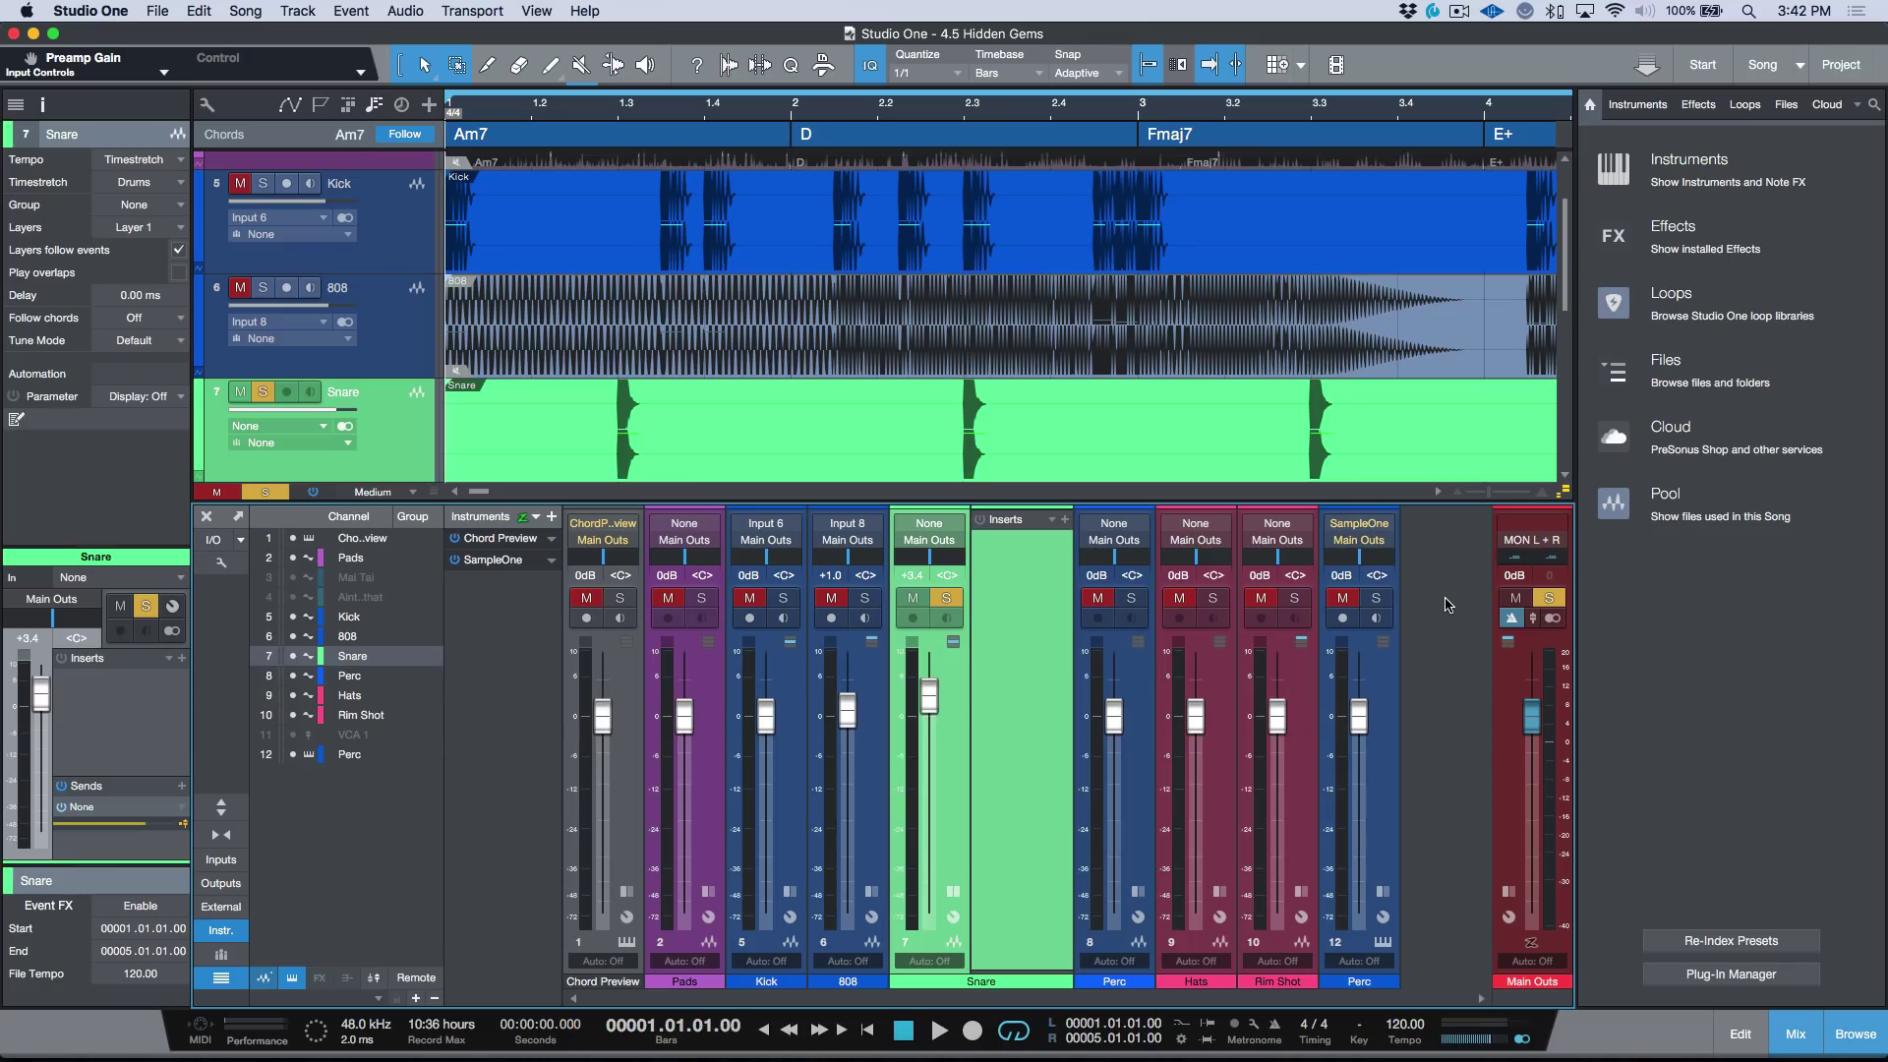
key(space)
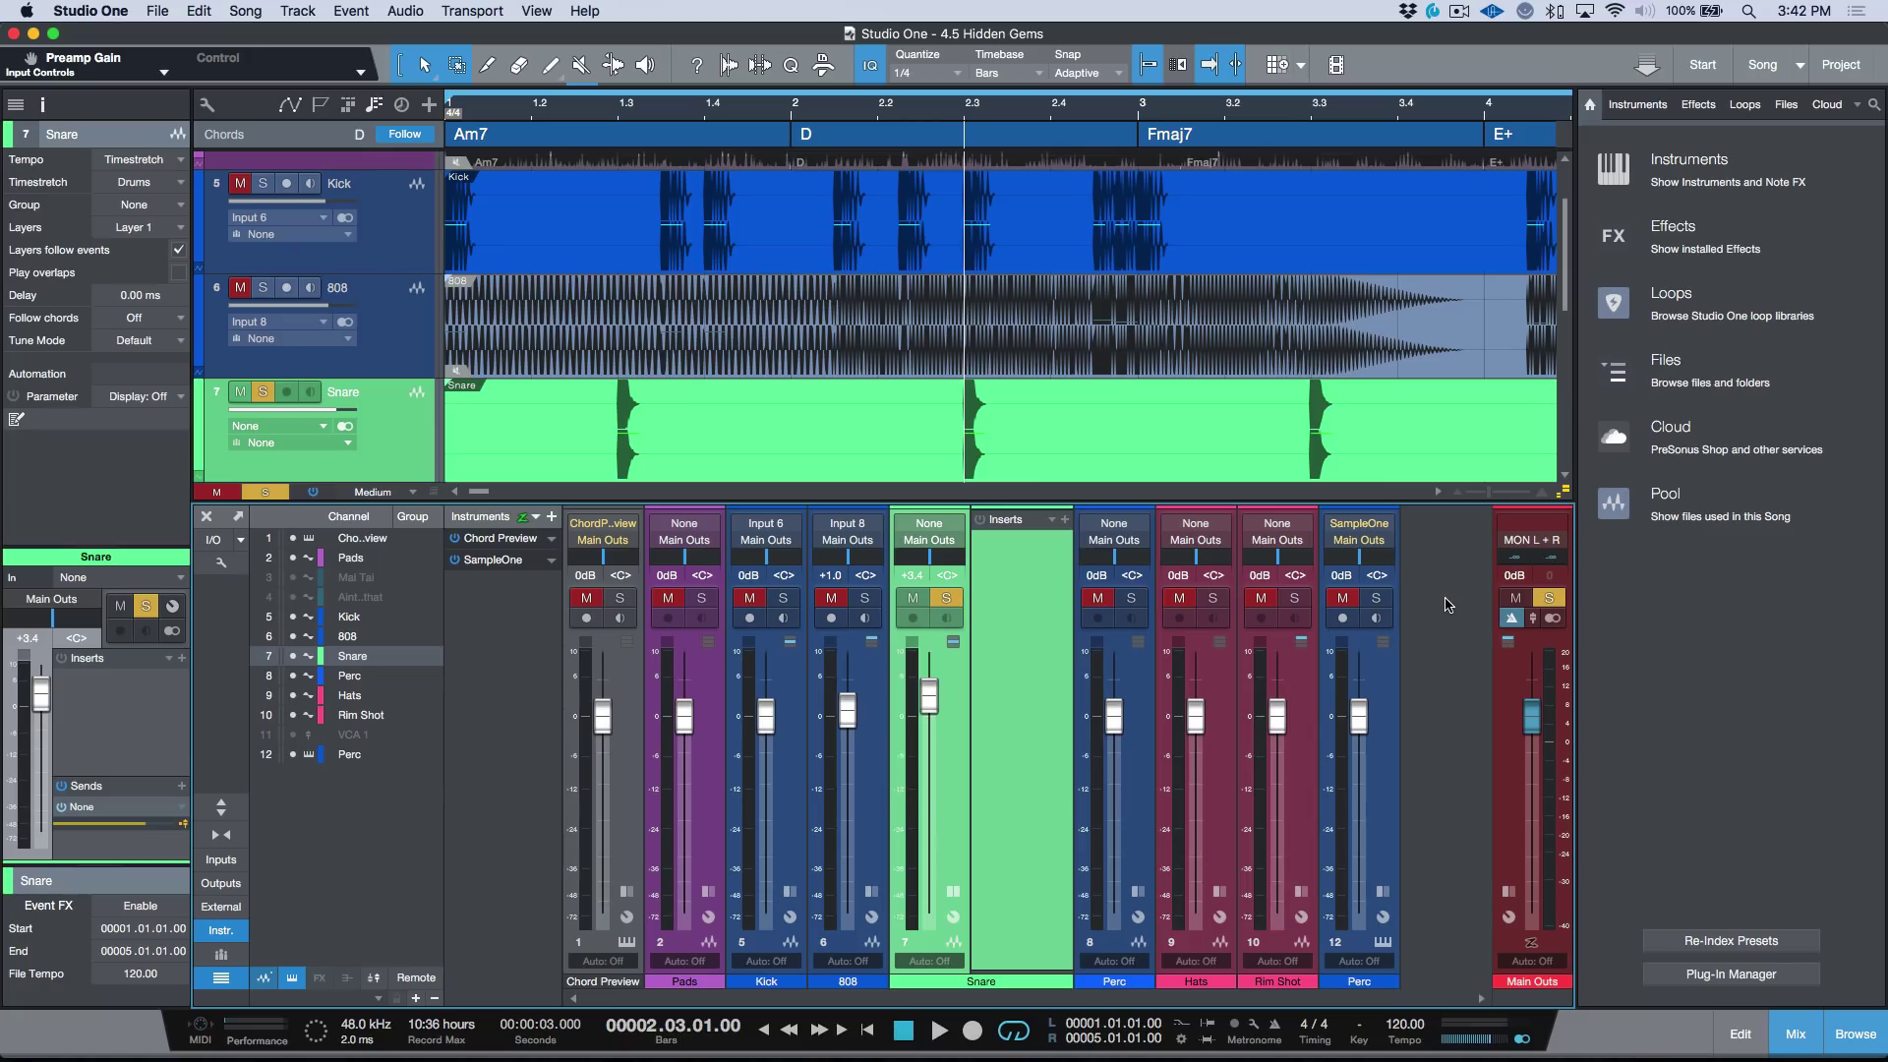
Step through the quantize base values and set Quantize to 1/16
key(alt+4)
key(alt+3)
click(952, 72)
click(916, 103)
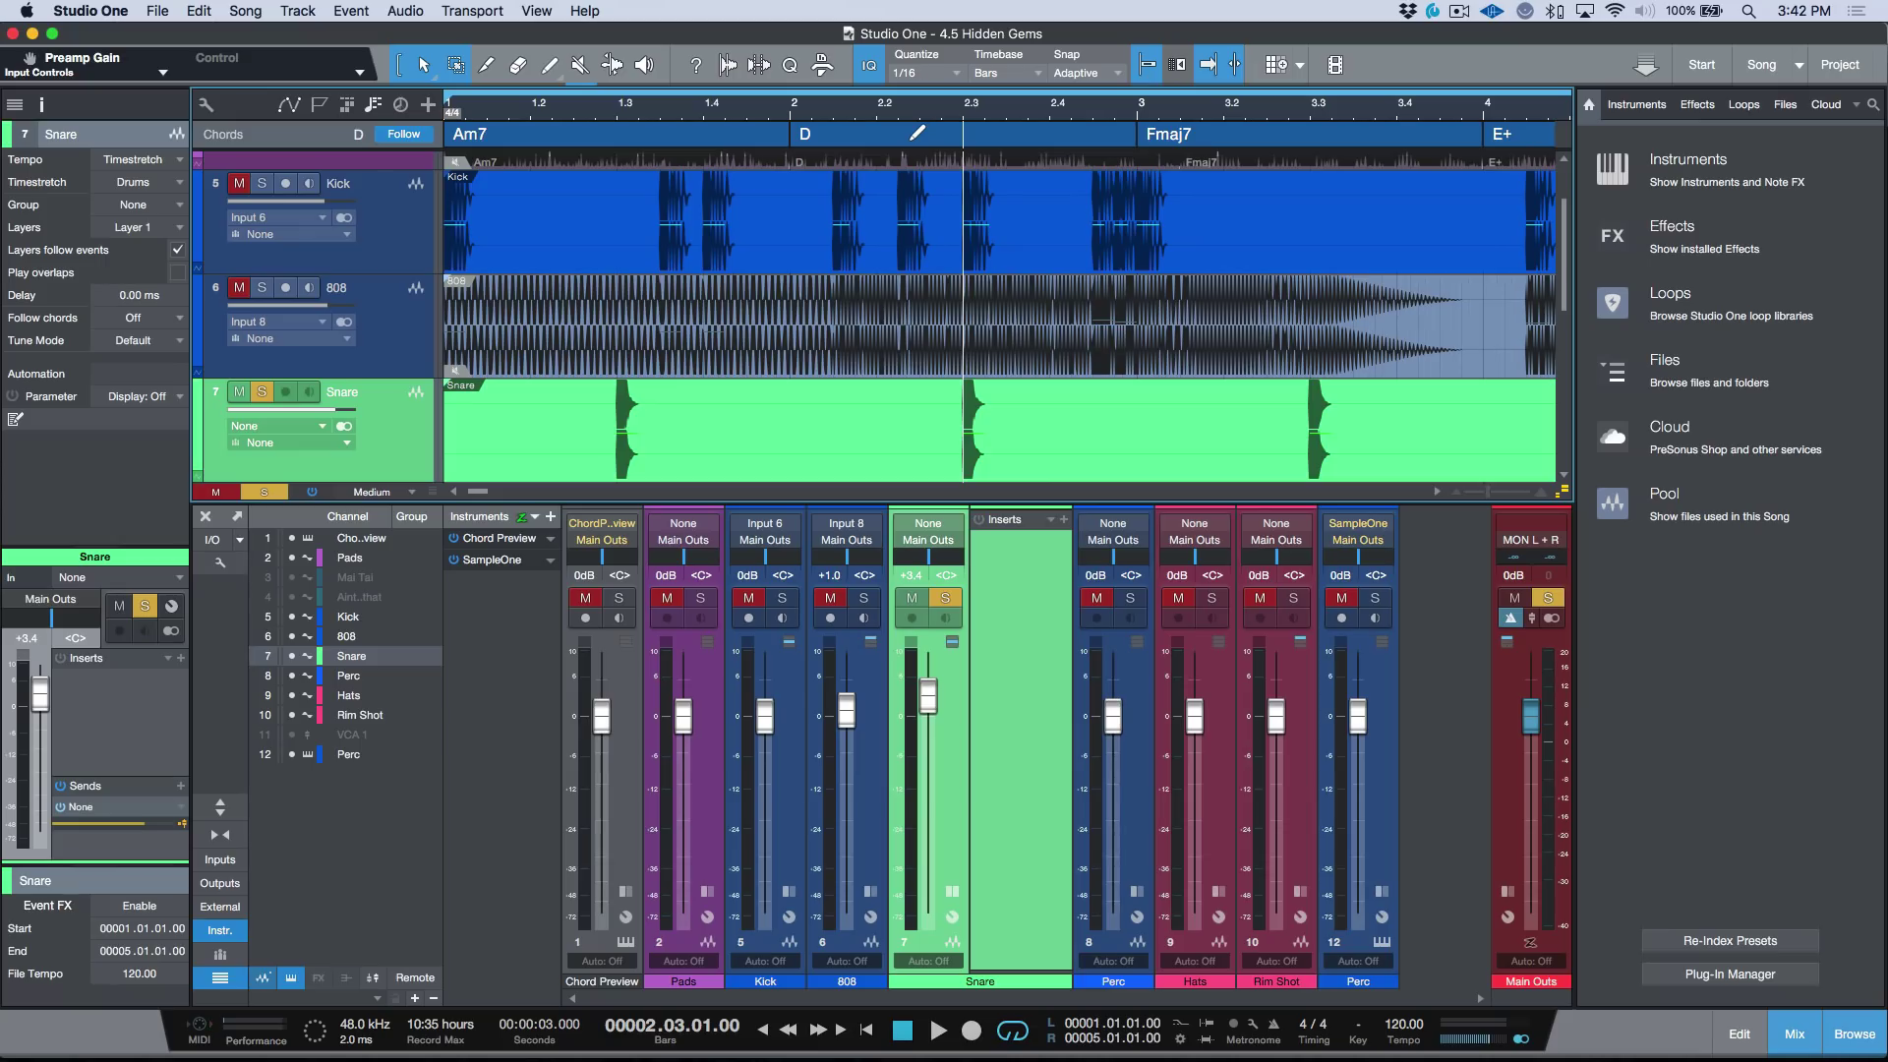
Look up the Quantize commands, including Previous Base and Triplet, in the keyboard shortcut preferences and cancel out of them
click(108, 10)
click(135, 85)
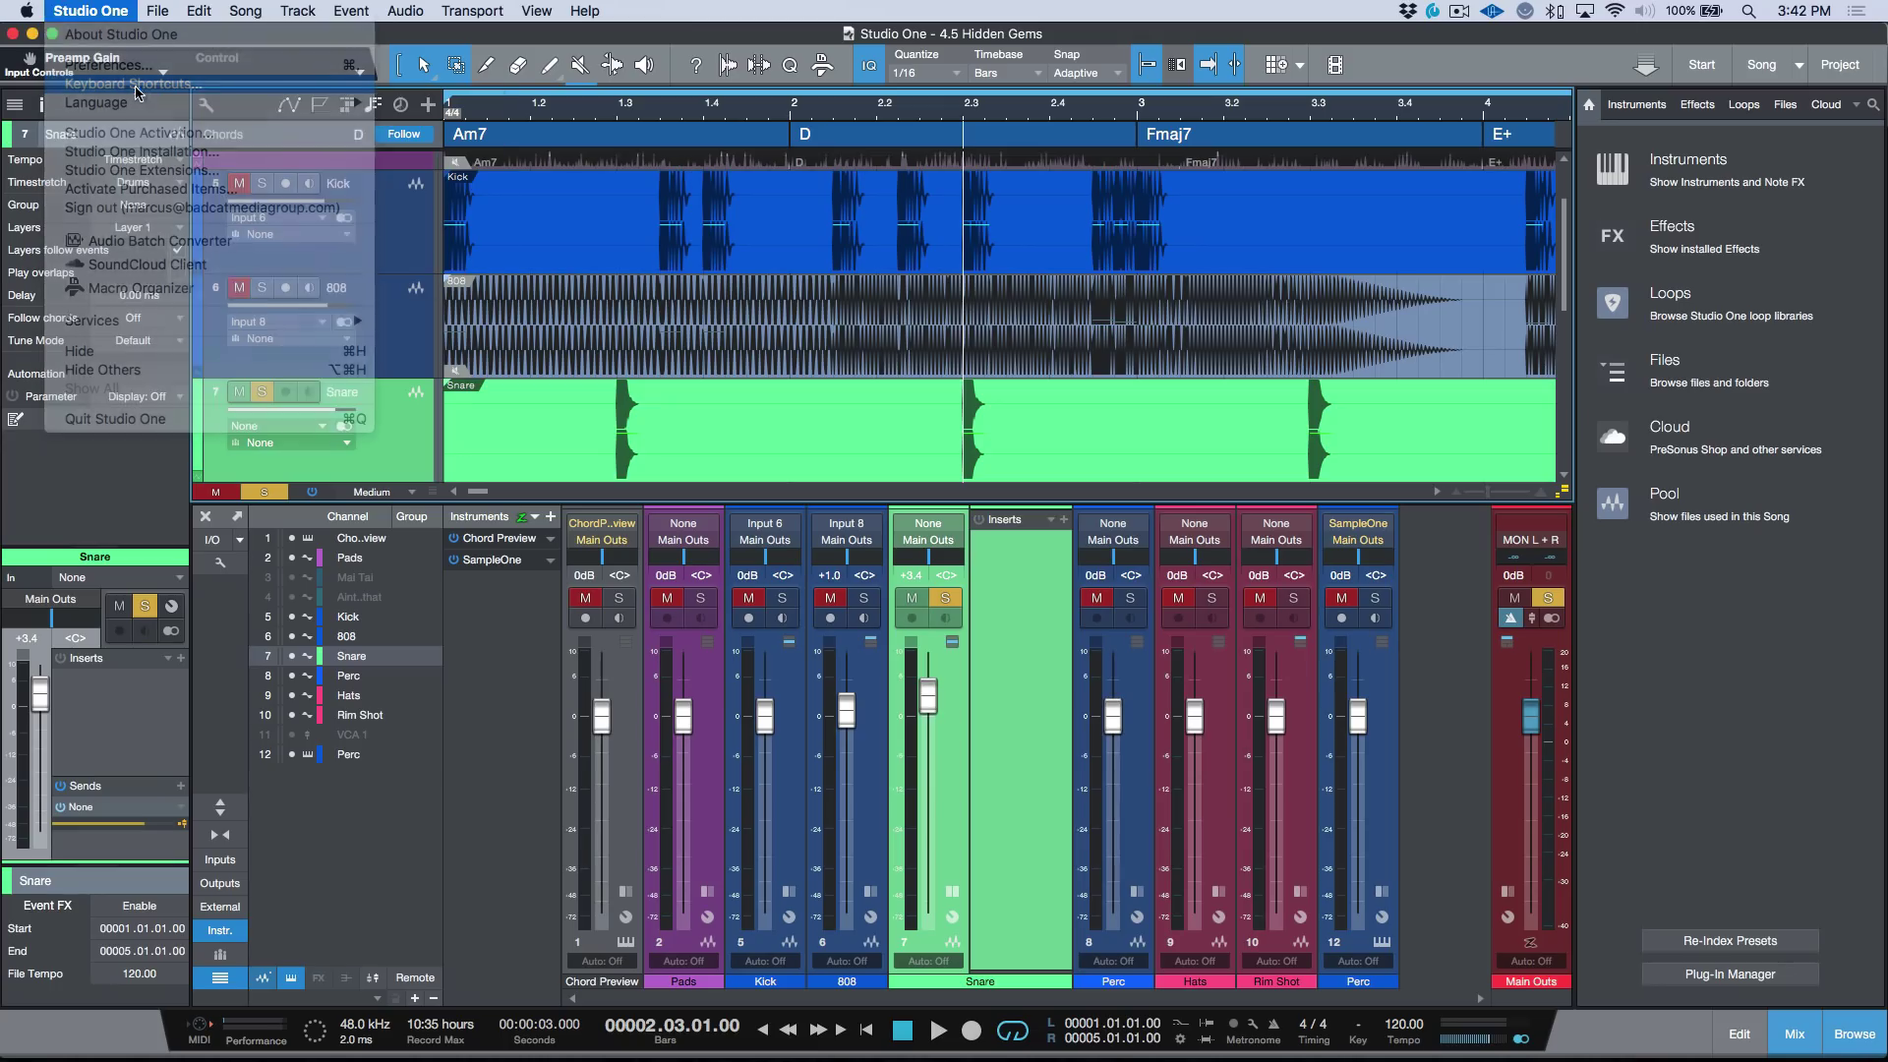
scroll(495, 696, down, 3)
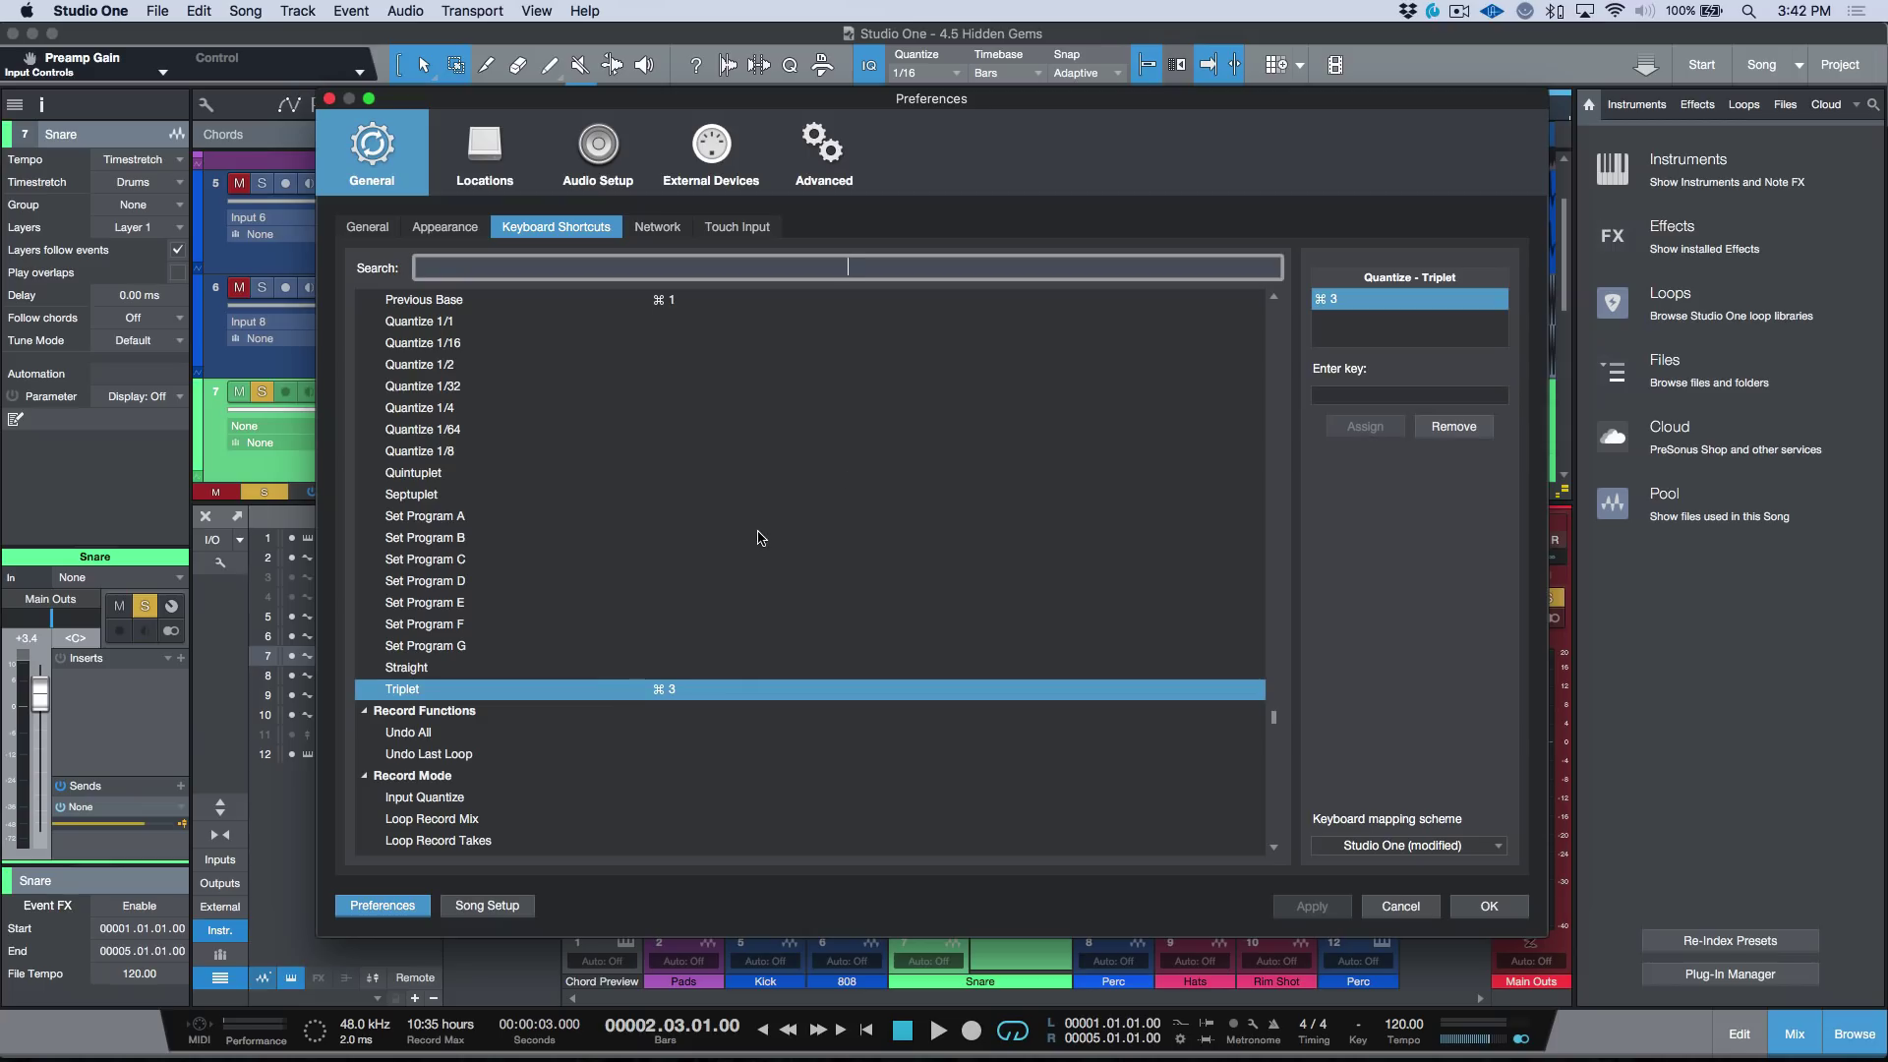
click(1400, 906)
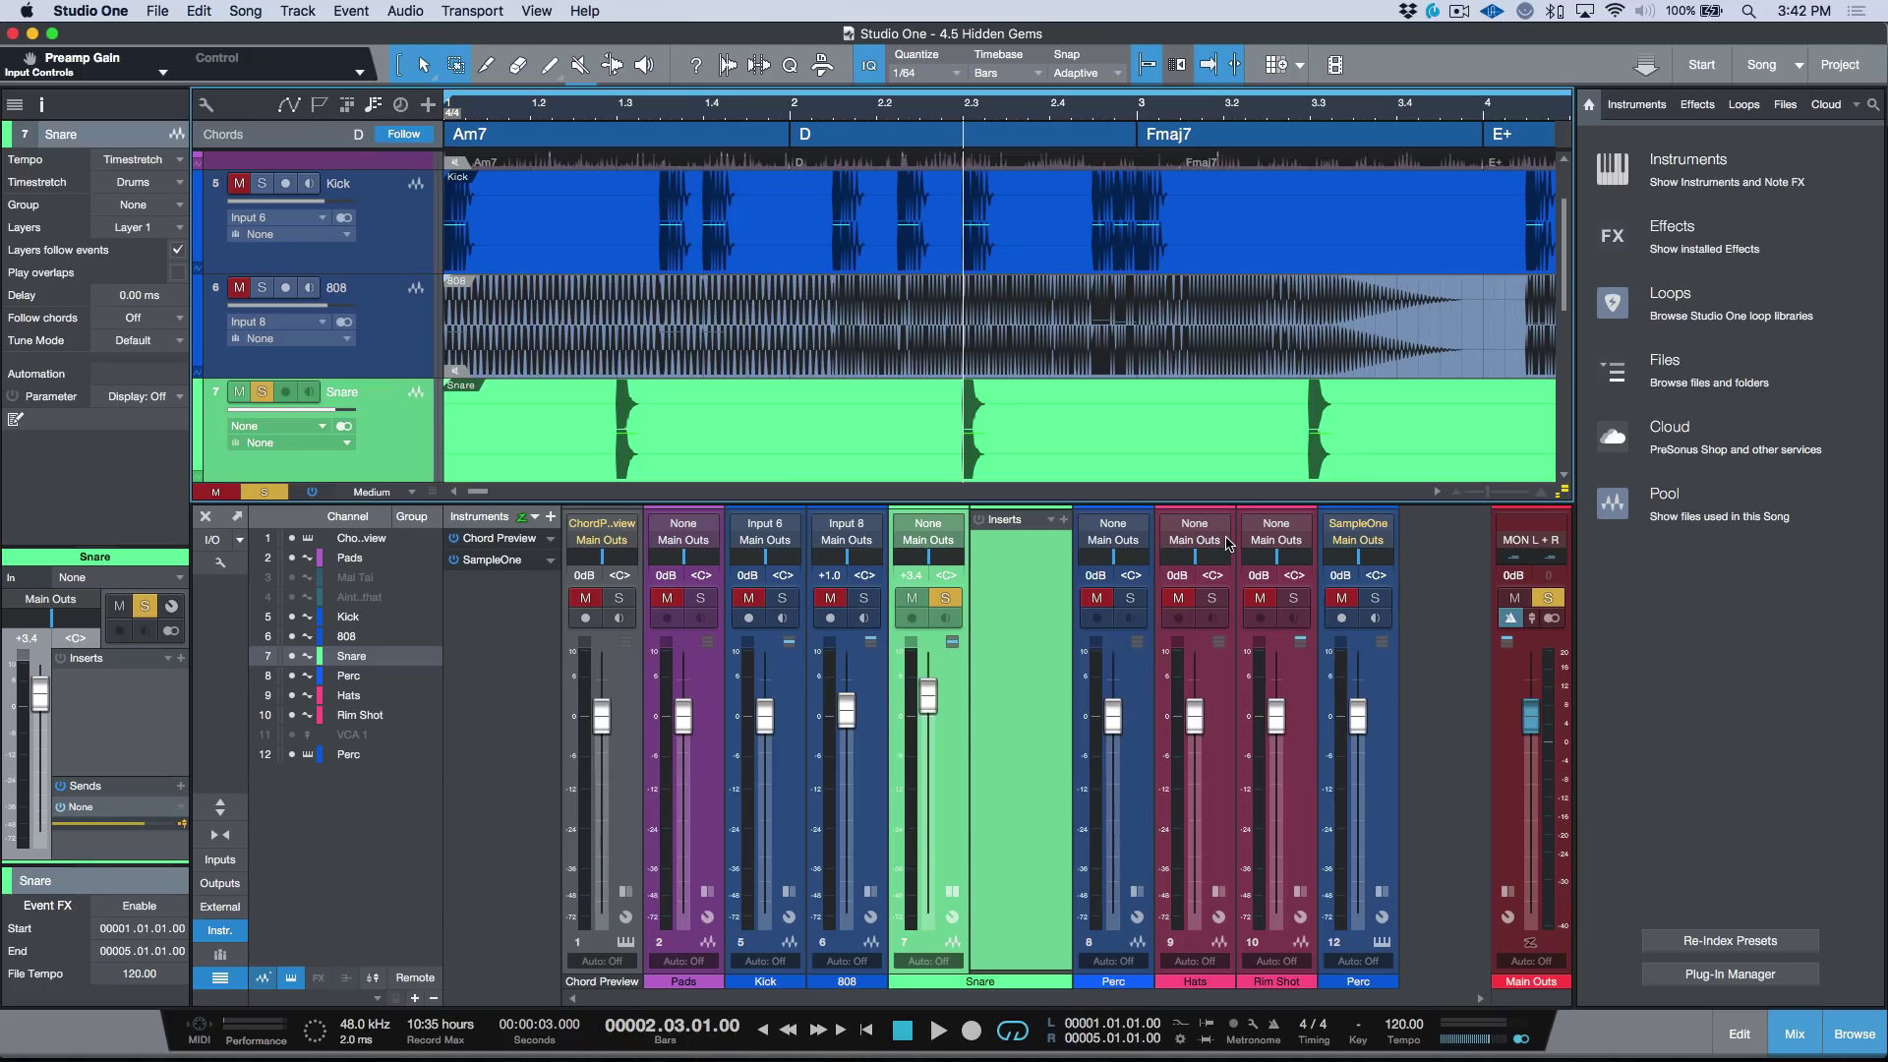
Step the quantize setting with its shortcut and lower the console's upper edge to enlarge the arrangement area
key(alt+3)
drag(1059, 500, 1042, 637)
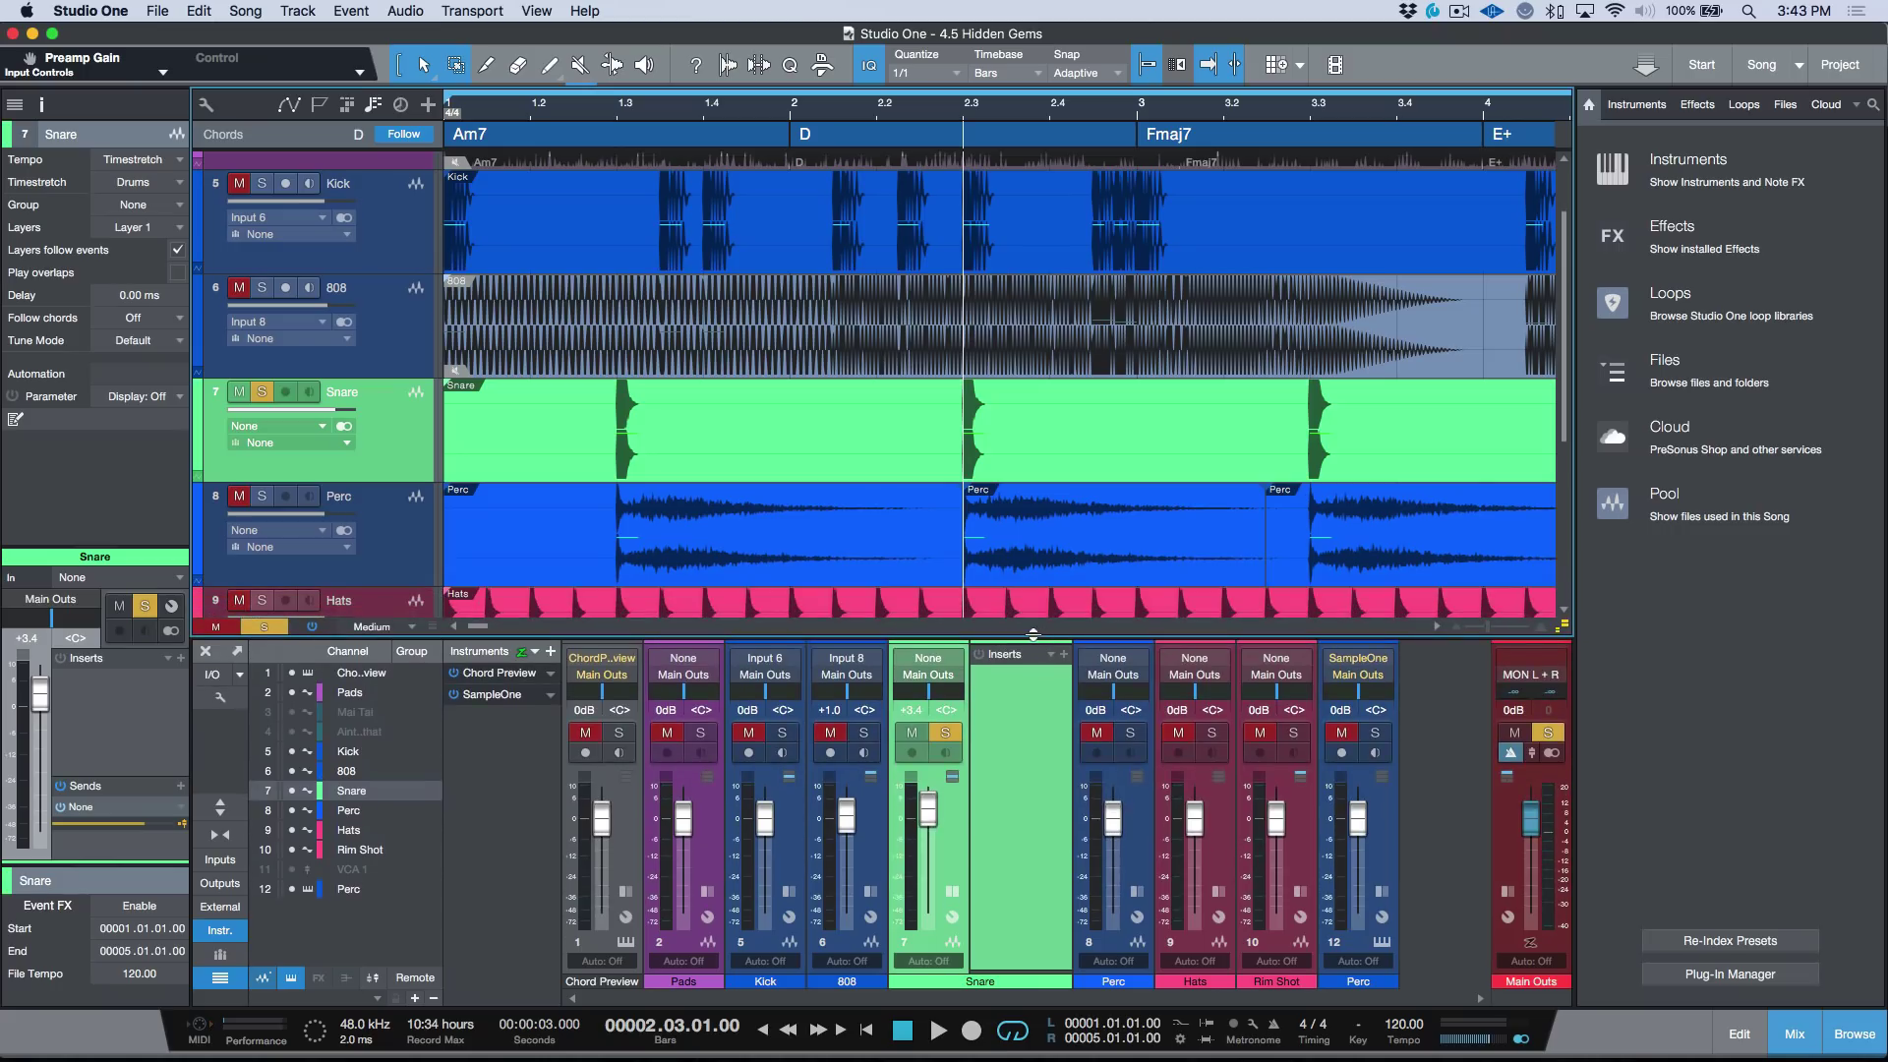